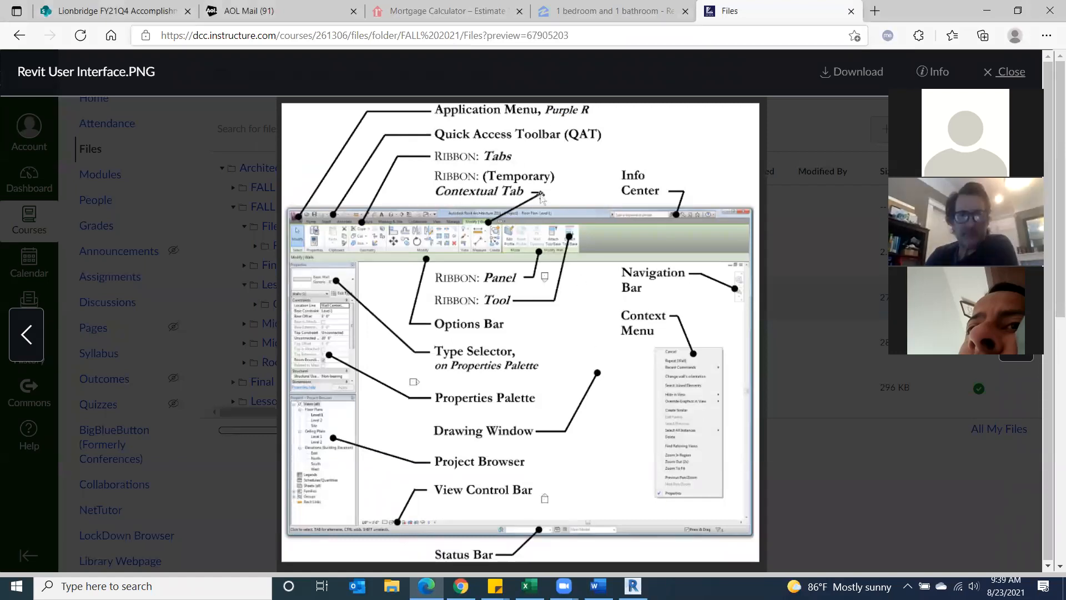
# Switch to Revit and create a new project from the Architectural Template
pyautogui.click(633, 586)
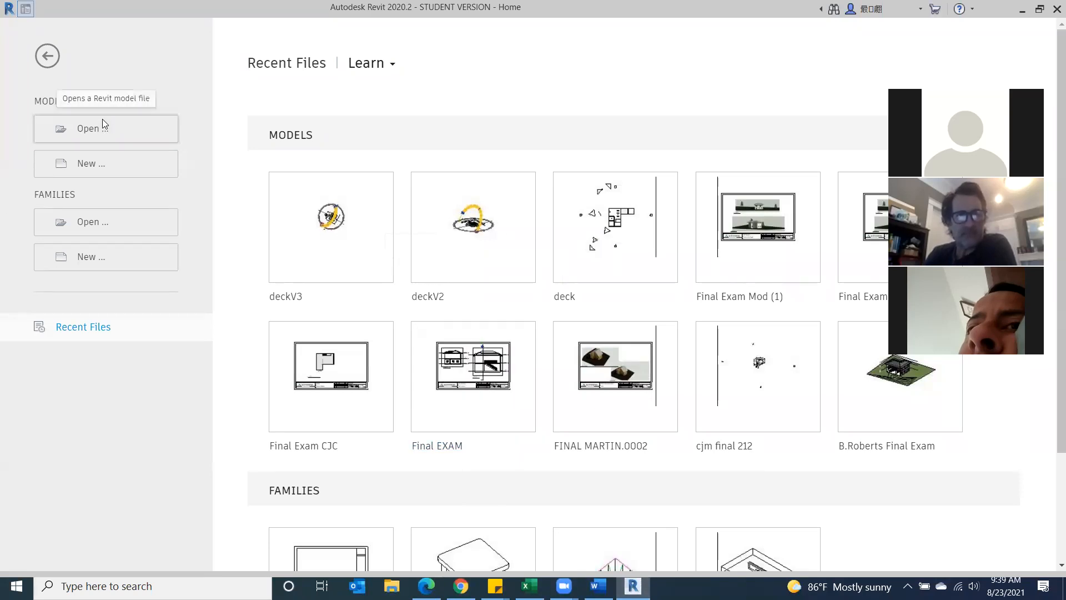
pyautogui.click(130, 123)
pyautogui.press('Escape')
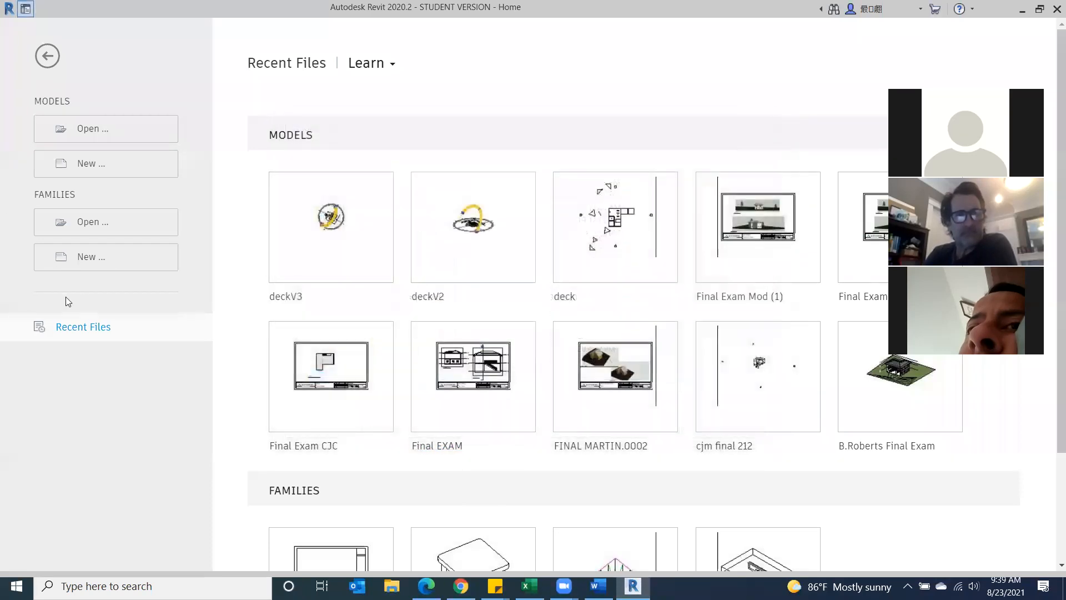
pyautogui.click(88, 165)
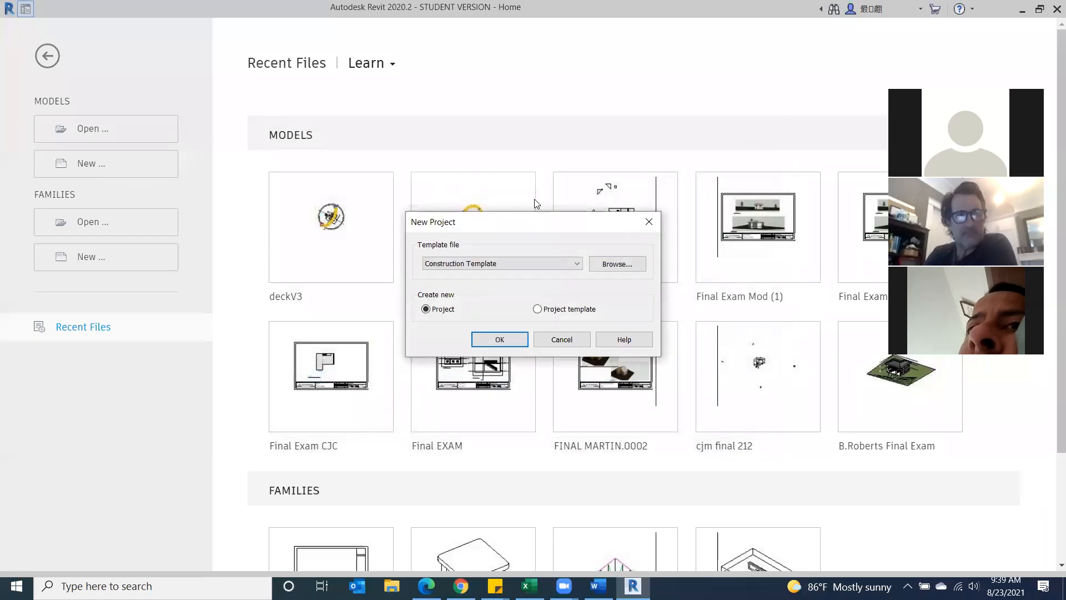
pyautogui.click(573, 265)
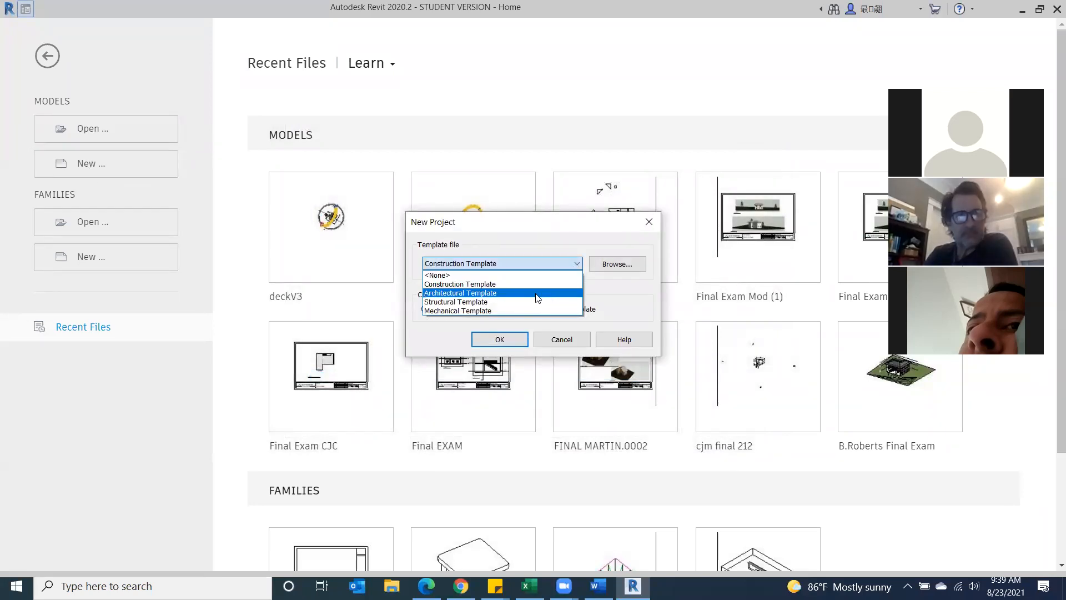
pyautogui.click(525, 291)
pyautogui.click(503, 339)
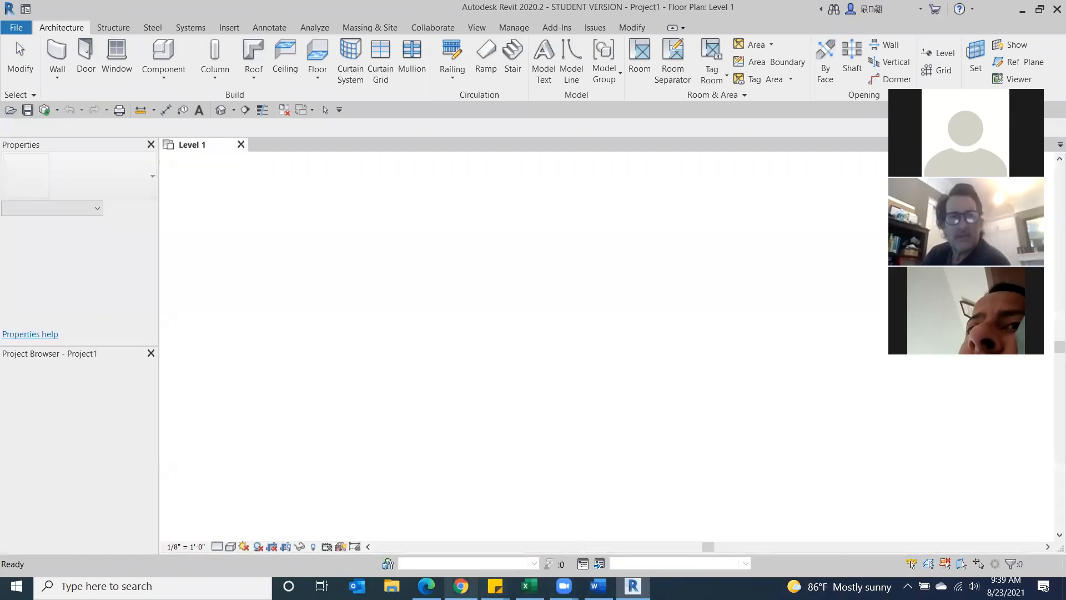
pyautogui.click(461, 585)
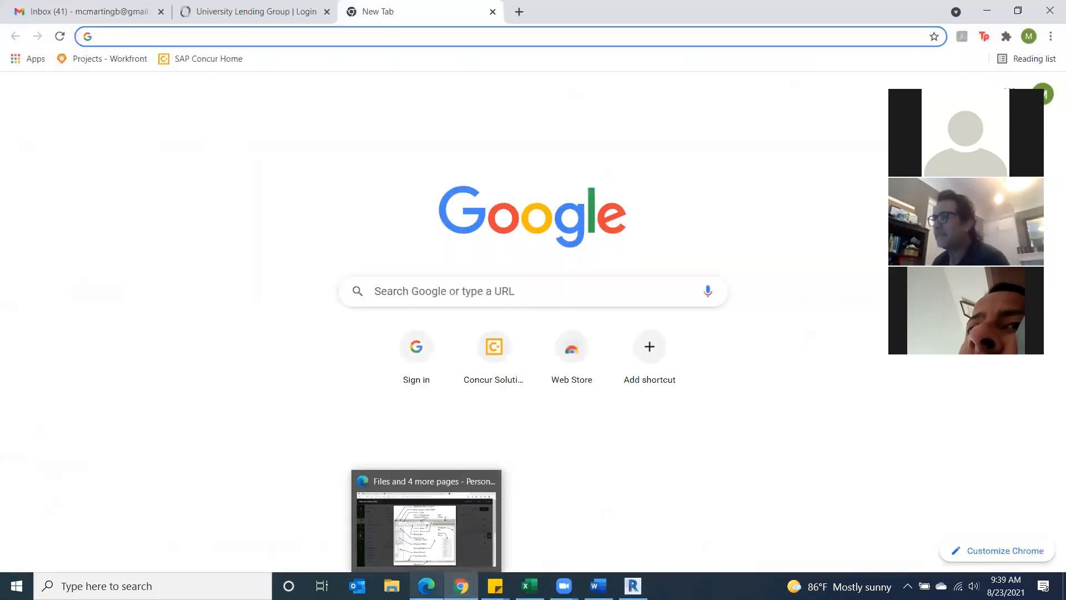
pyautogui.click(426, 586)
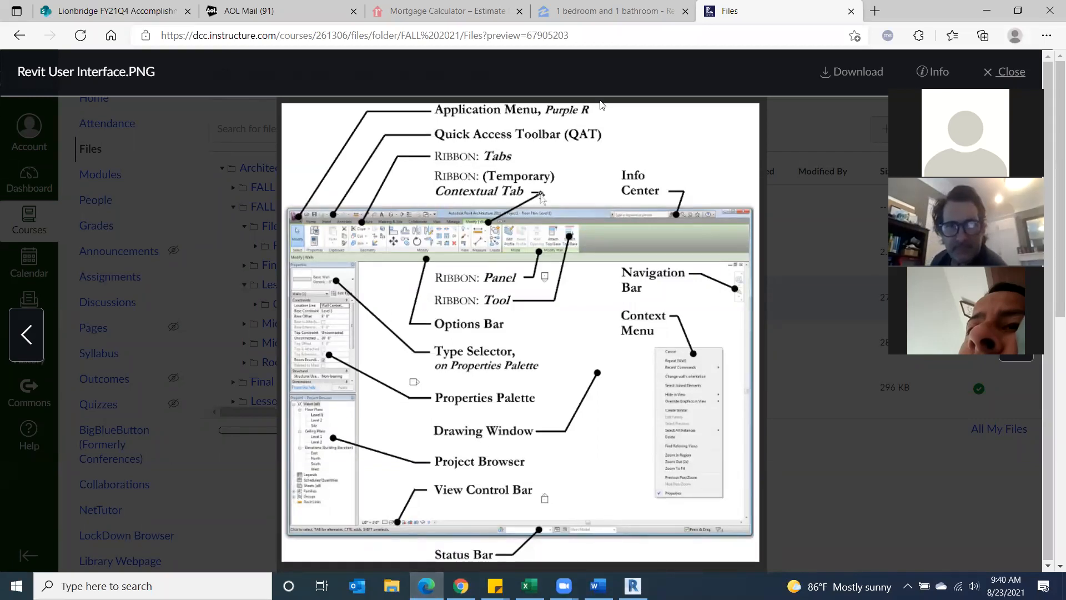
pyautogui.click(988, 8)
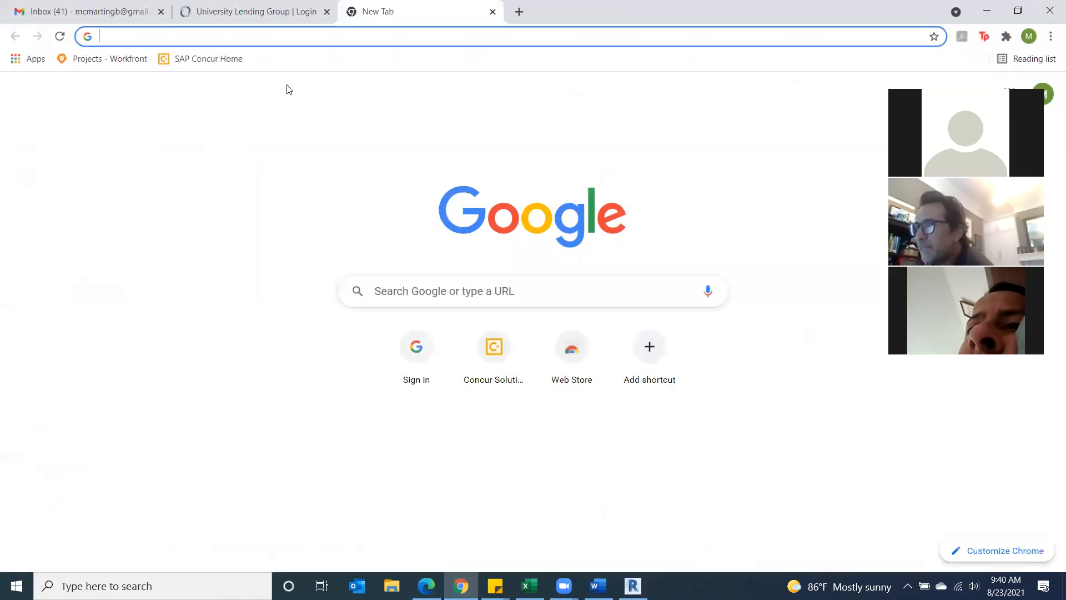
pyautogui.click(987, 10)
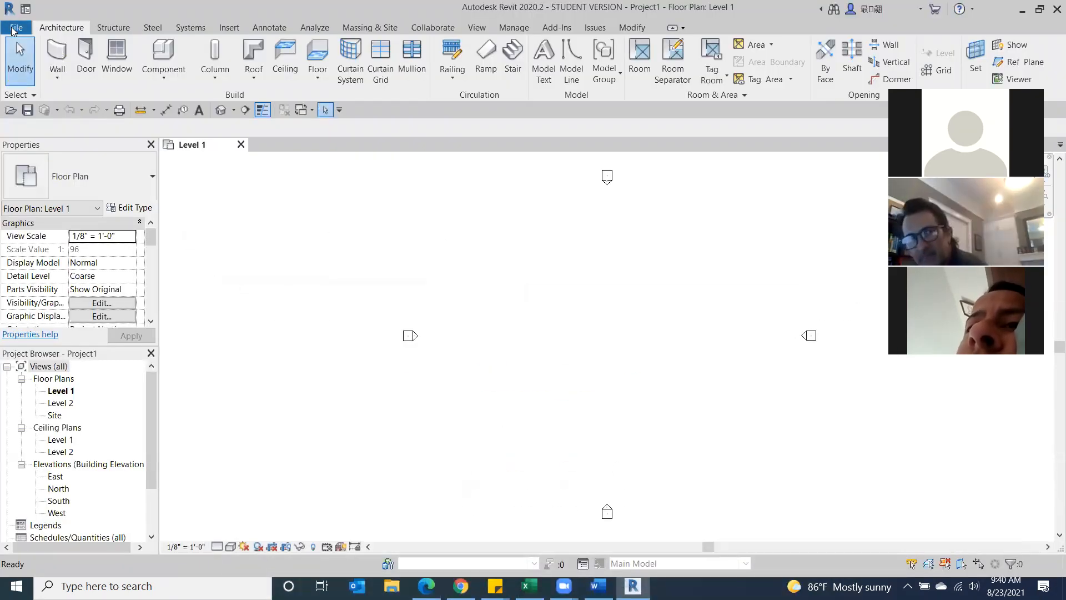
pyautogui.click(12, 26)
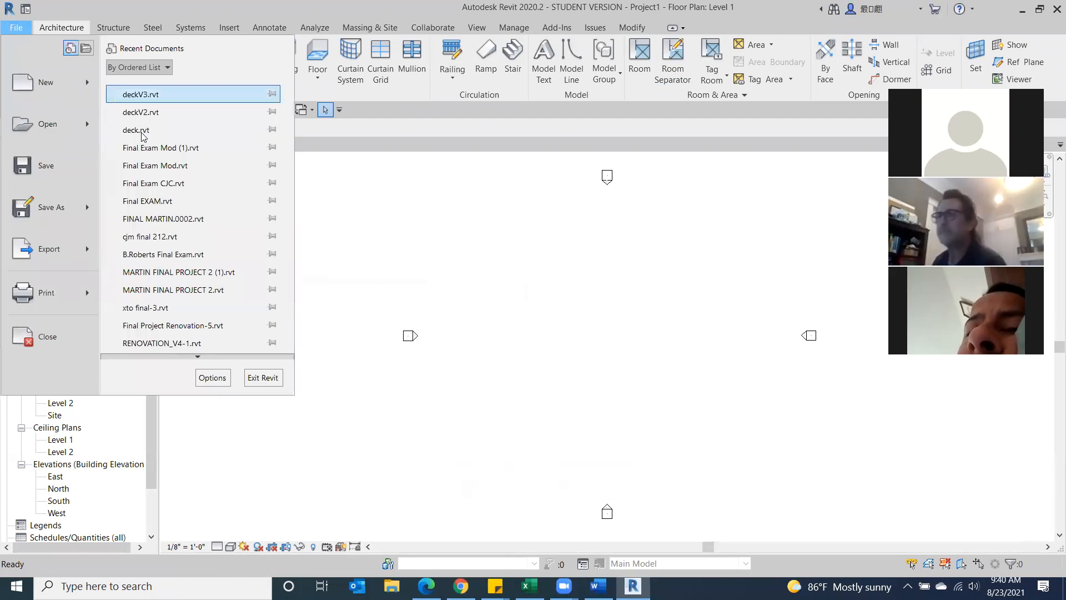
pyautogui.scroll(-2, 214, 249)
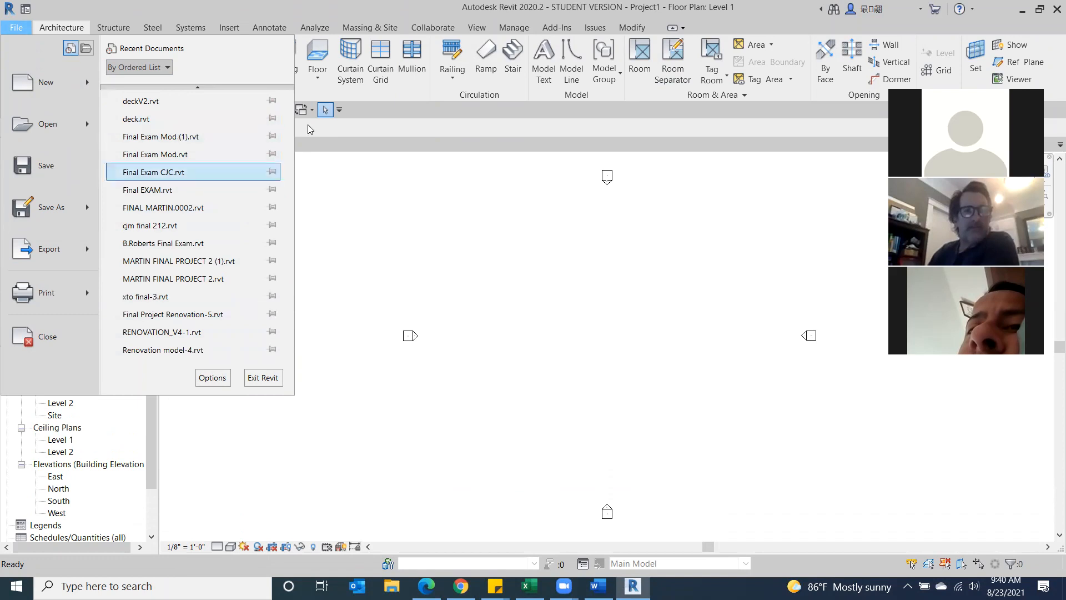
pyautogui.click(1021, 10)
pyautogui.click(1020, 10)
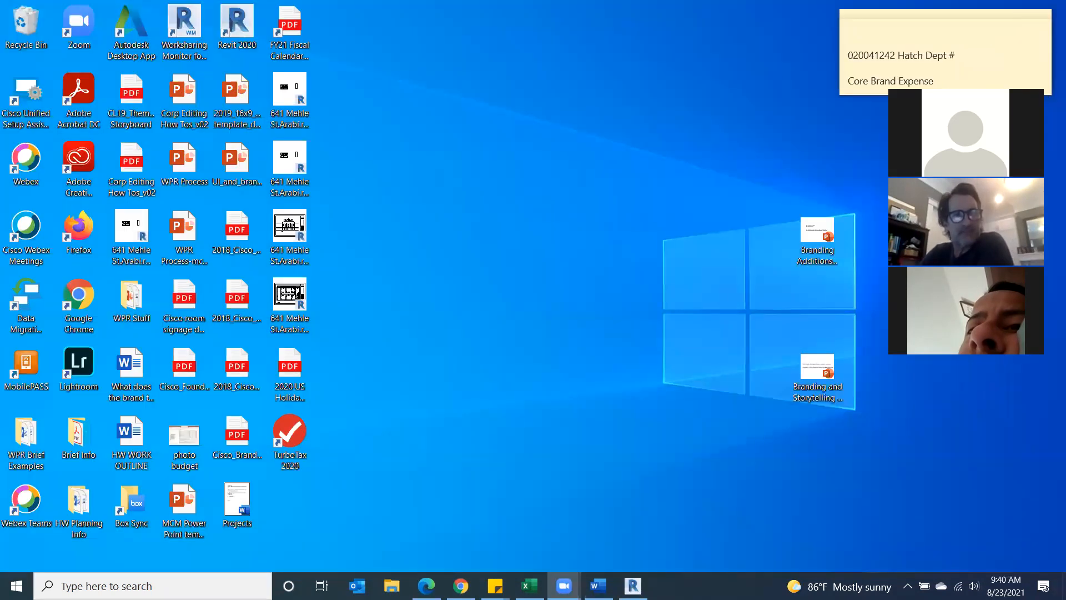
# Restore the browser's Revit User Interface diagram and arrange it side by side with the Revit project window at reduced size
pyautogui.click(426, 586)
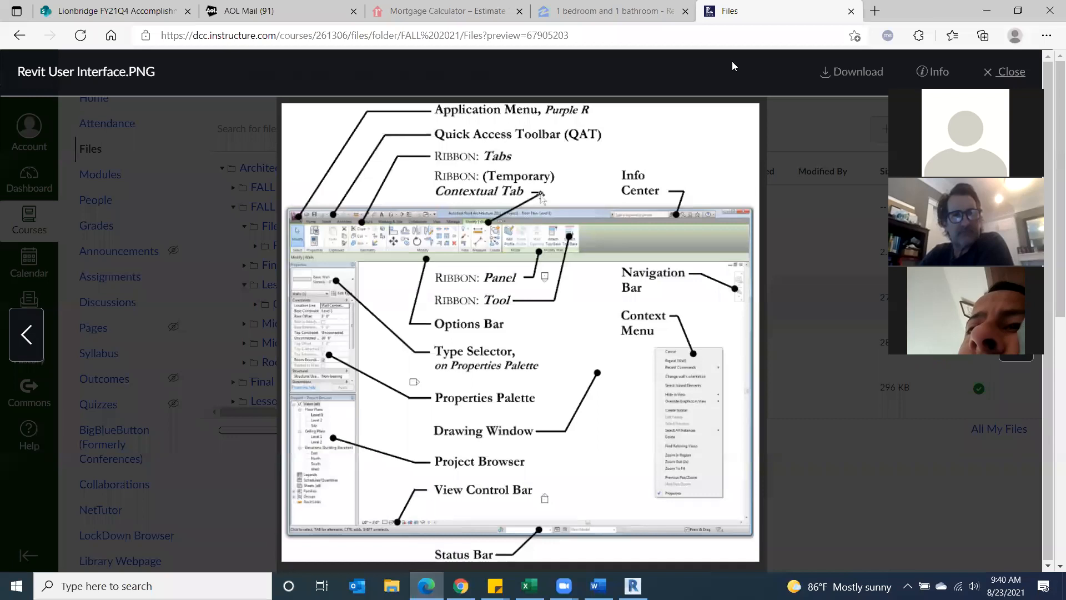
pyautogui.doubleClick(909, 22)
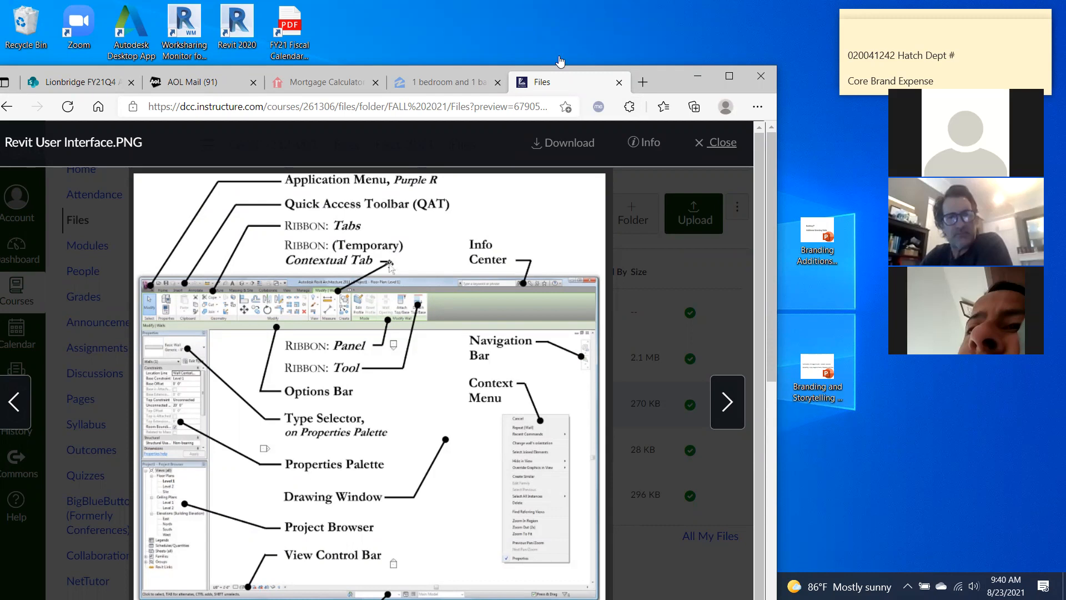
pyautogui.click(730, 76)
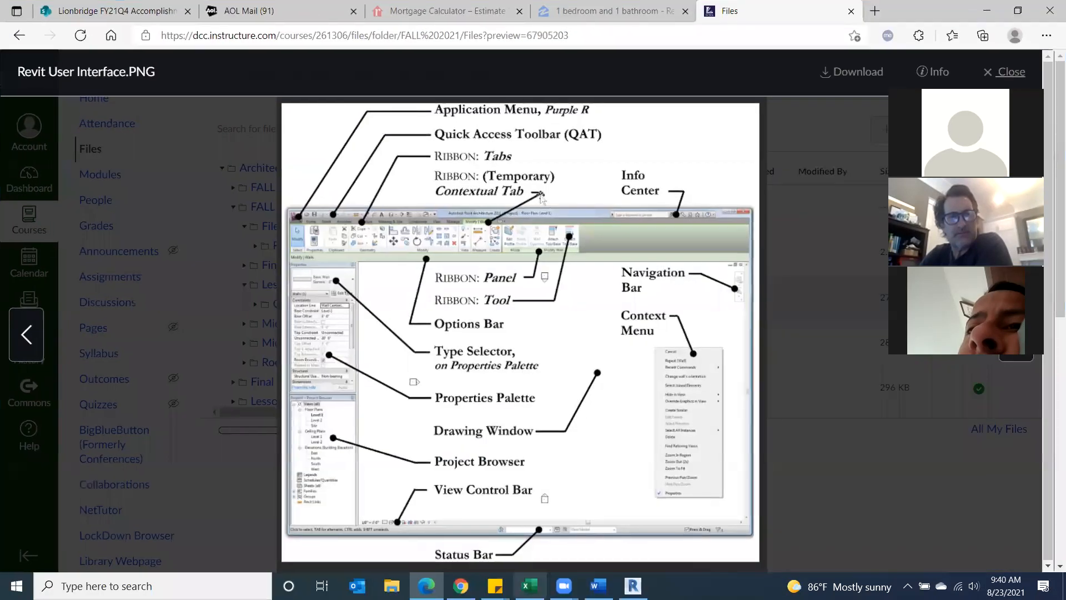
pyautogui.click(634, 586)
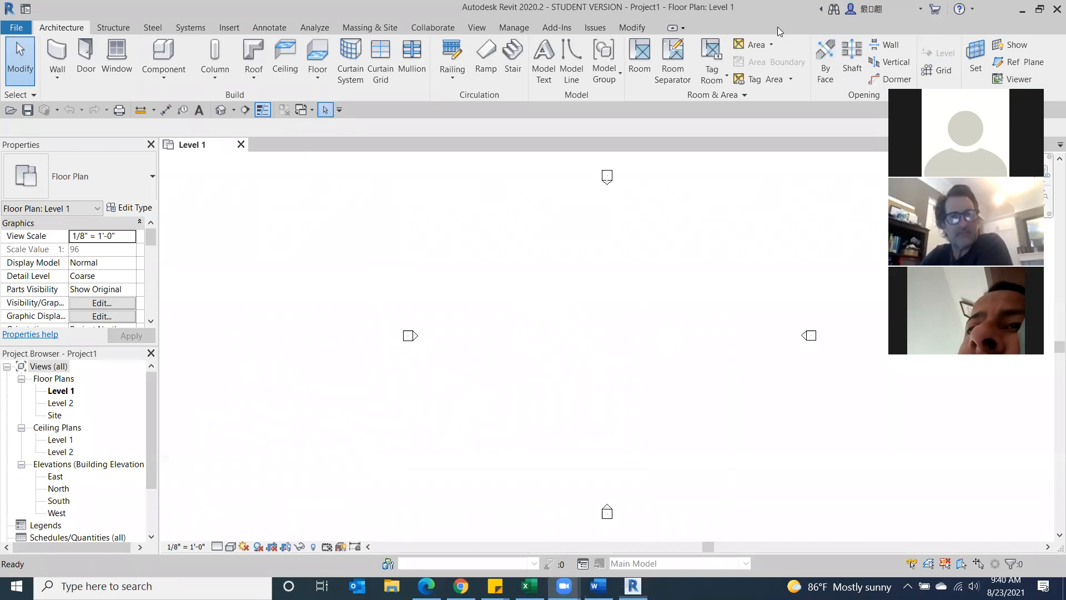
pyautogui.doubleClick(806, 6)
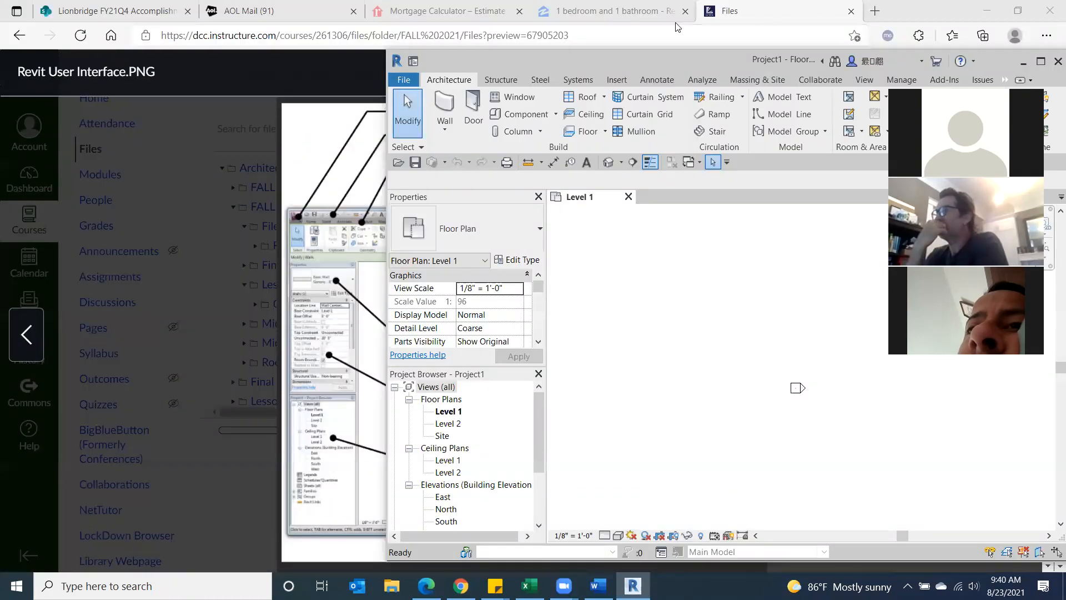
pyautogui.click(217, 207)
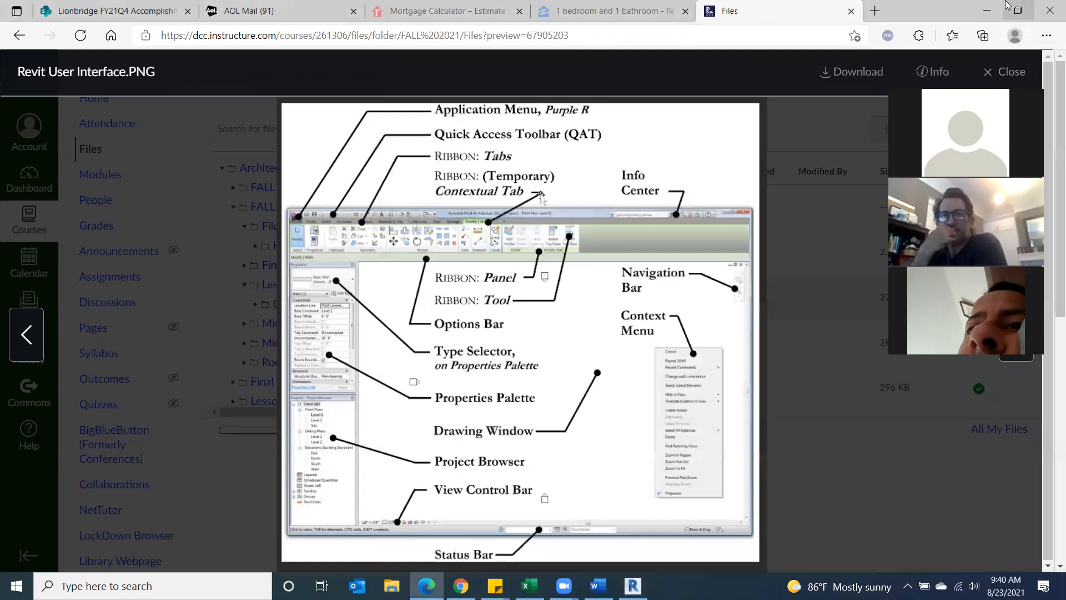
pyautogui.doubleClick(893, 10)
pyautogui.click(730, 54)
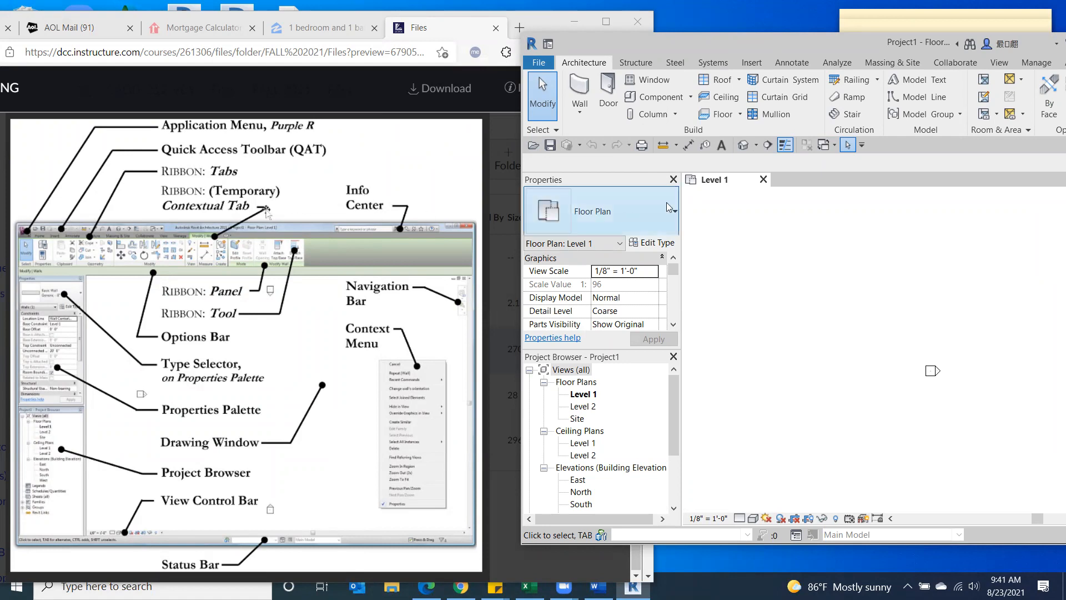
# Show the Quick Access Toolbar above the ribbon and check its overflow tools
pyautogui.click(862, 145)
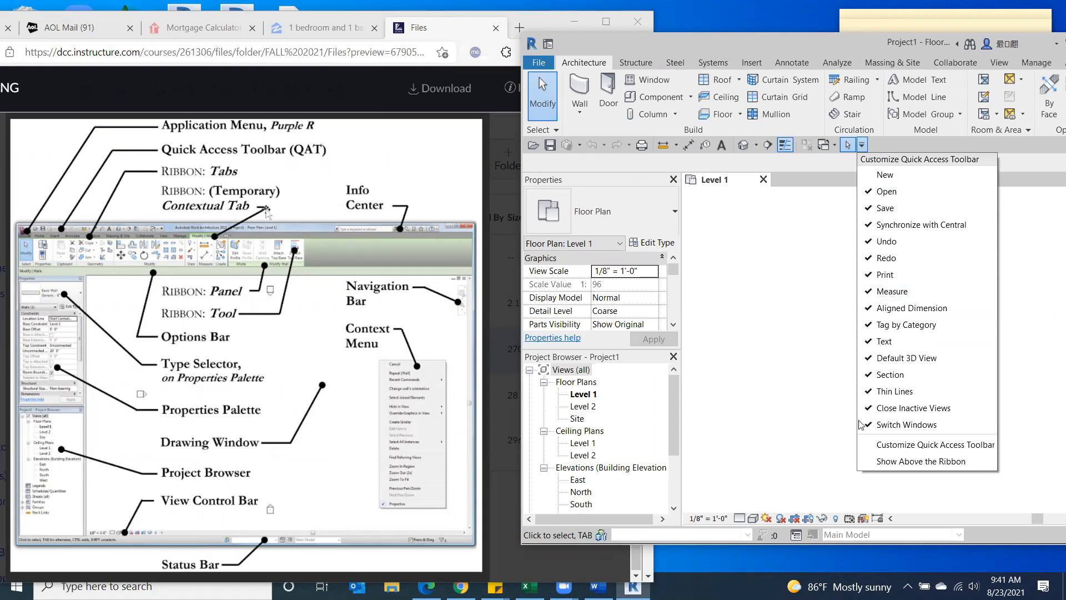
pyautogui.click(870, 464)
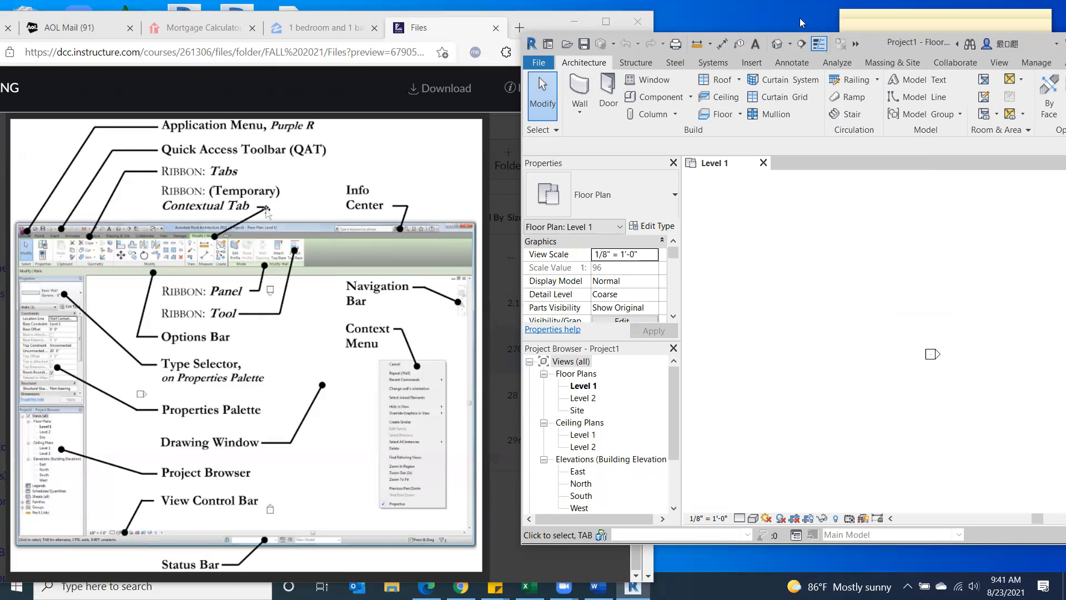
pyautogui.click(856, 44)
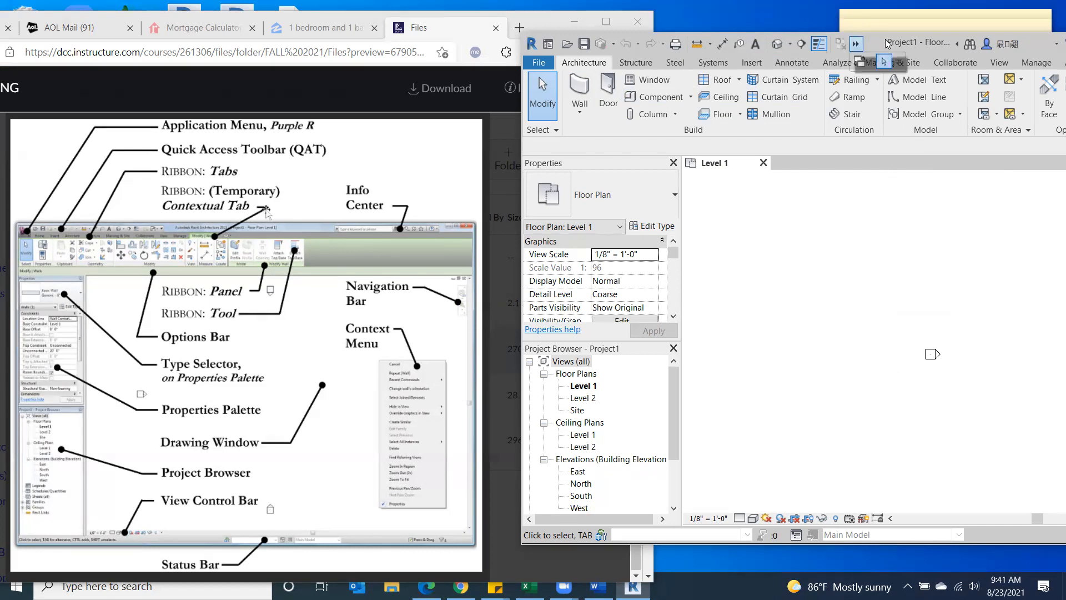
pyautogui.click(882, 33)
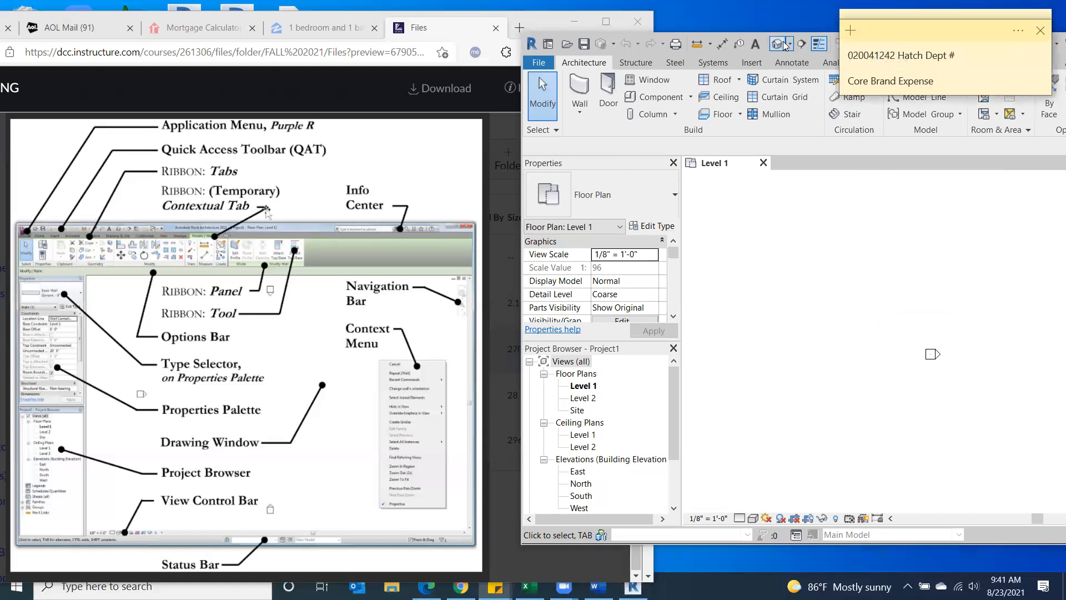
# Examine the Insert, Architecture, and Massing & Site tool sets, finishing on the Architecture tools
pyautogui.click(753, 63)
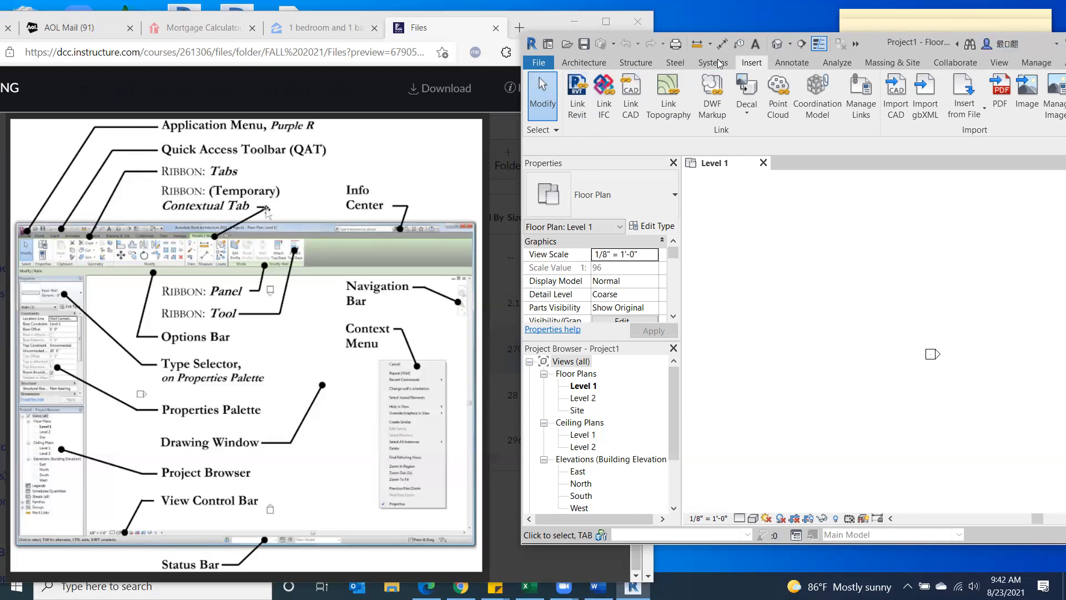
pyautogui.click(585, 63)
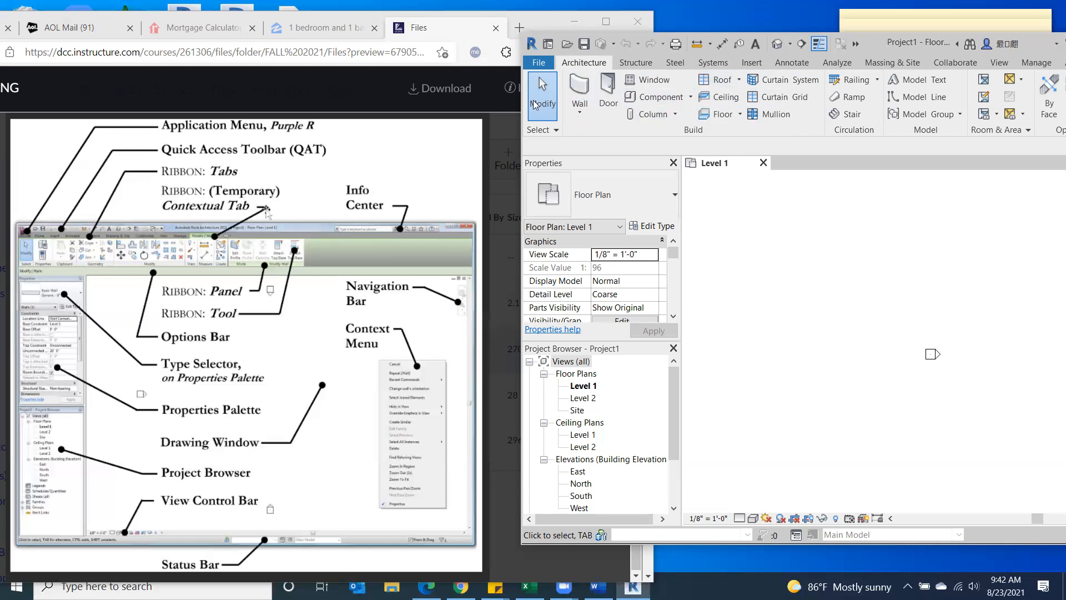
pyautogui.click(883, 62)
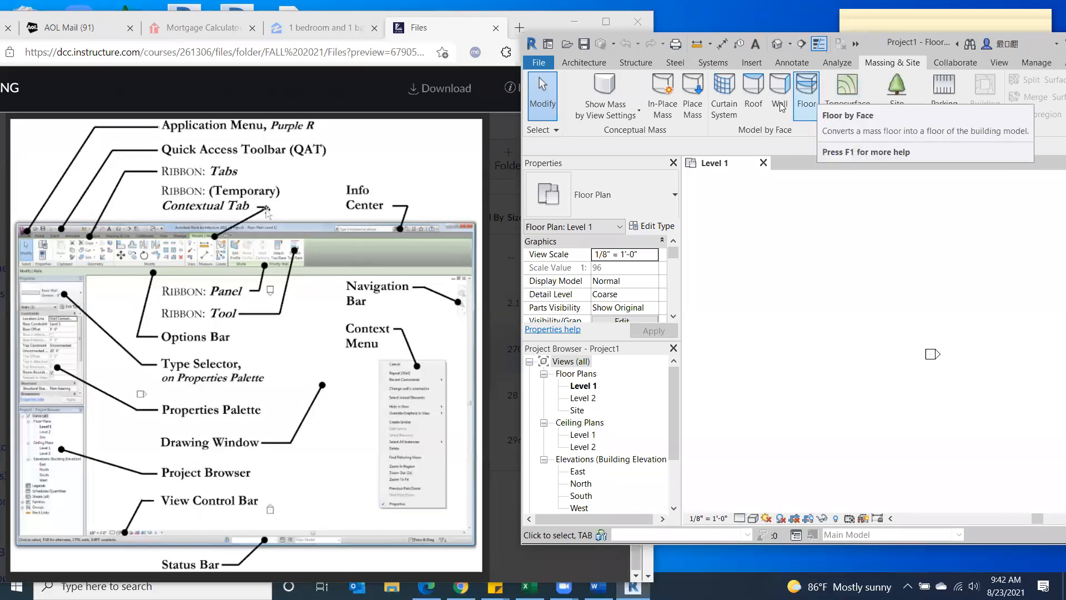
pyautogui.scroll(7, 544, 82)
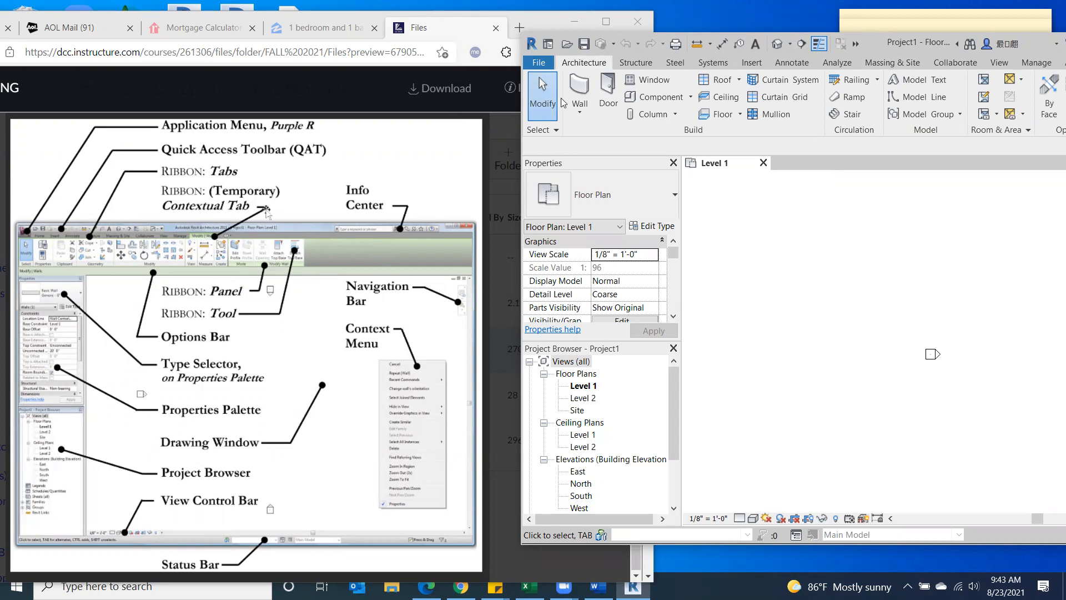
# Start the Wall tool and reposition the project window so more of its contextual ribbon fits on screen
pyautogui.click(585, 93)
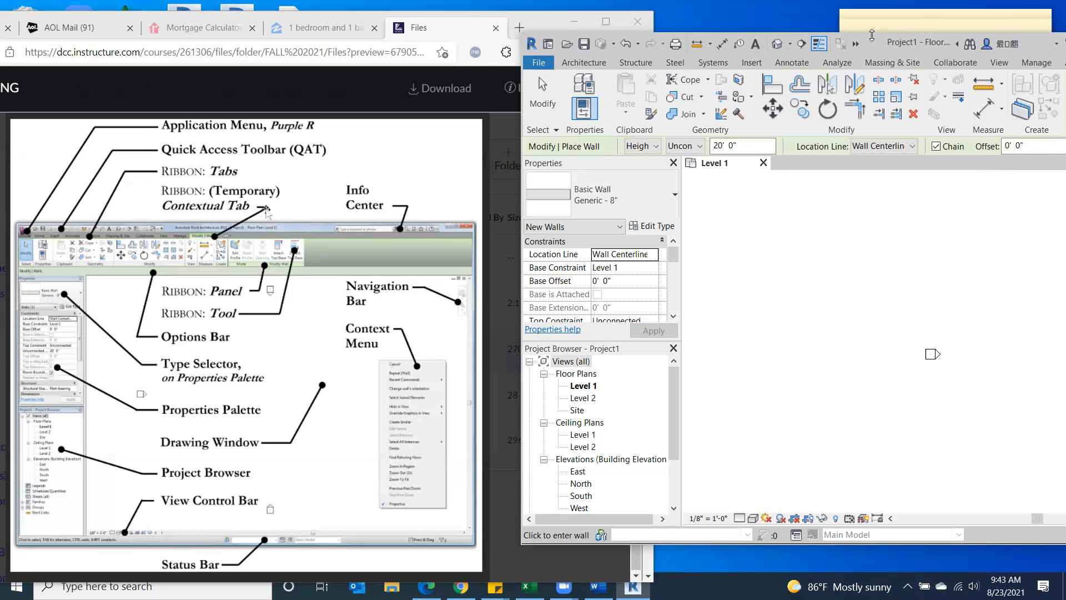
pyautogui.moveTo(872, 35); pyautogui.dragTo(872, 136)
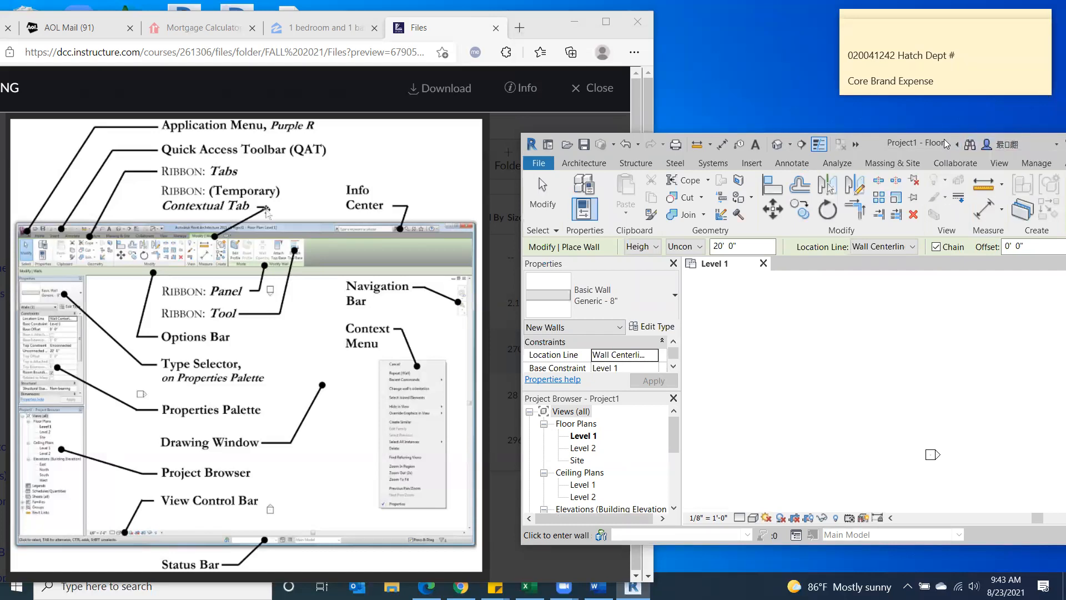
pyautogui.moveTo(944, 138); pyautogui.dragTo(837, 138)
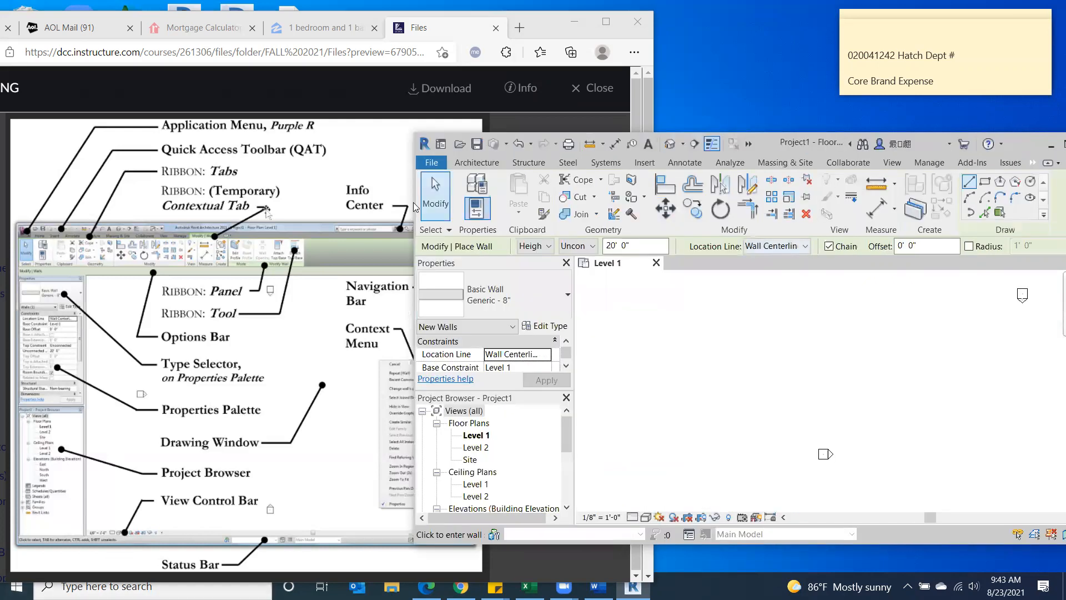
# Activate the Door tool and the Wall tool in turn to compare their contextual tools and options with the Architecture tools
pyautogui.click(481, 162)
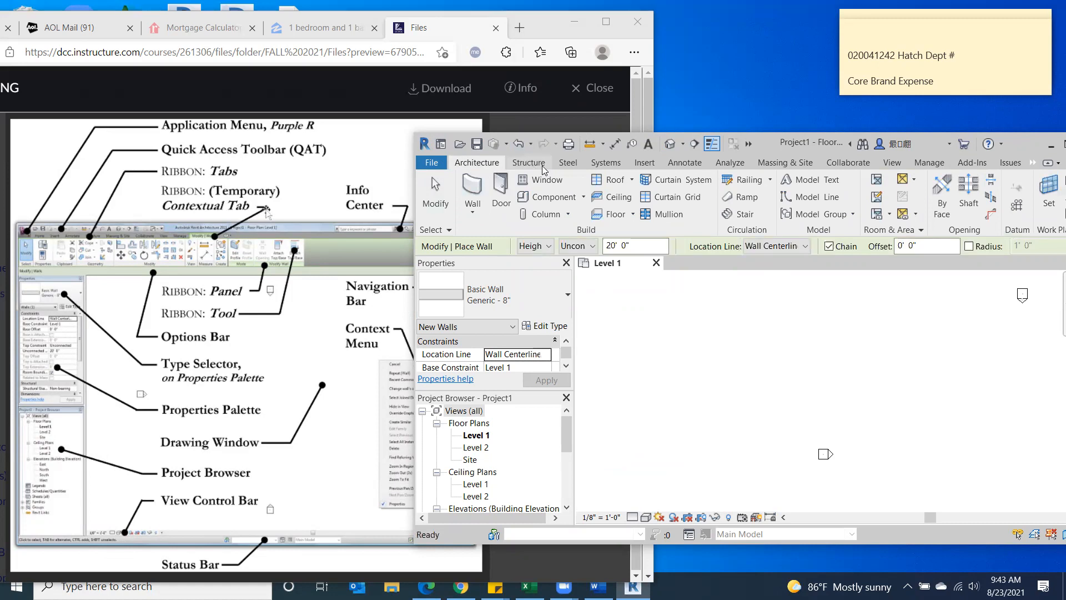
pyautogui.click(499, 187)
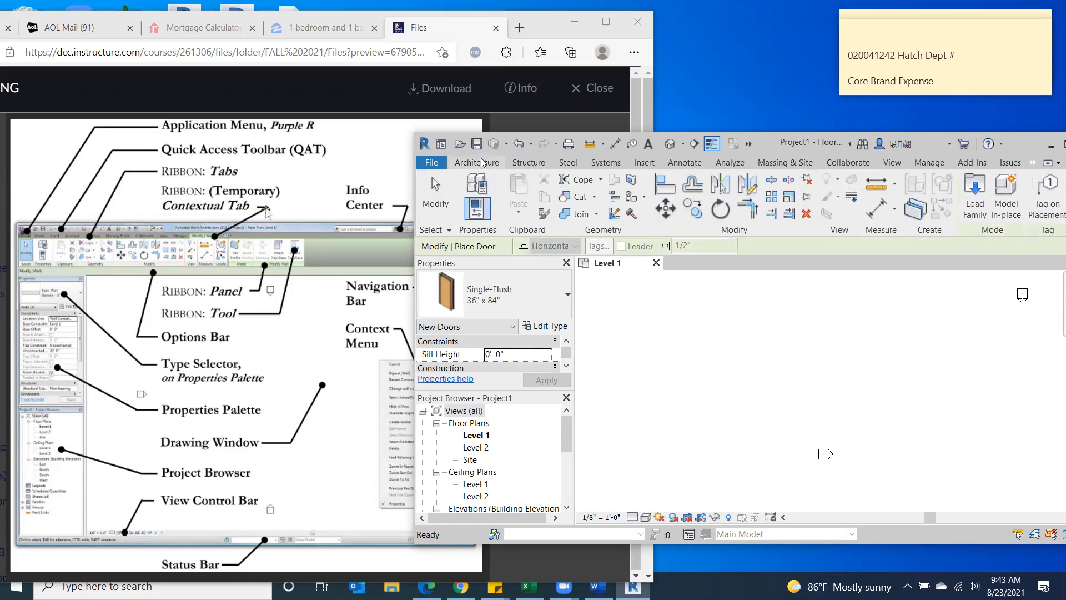
pyautogui.click(481, 162)
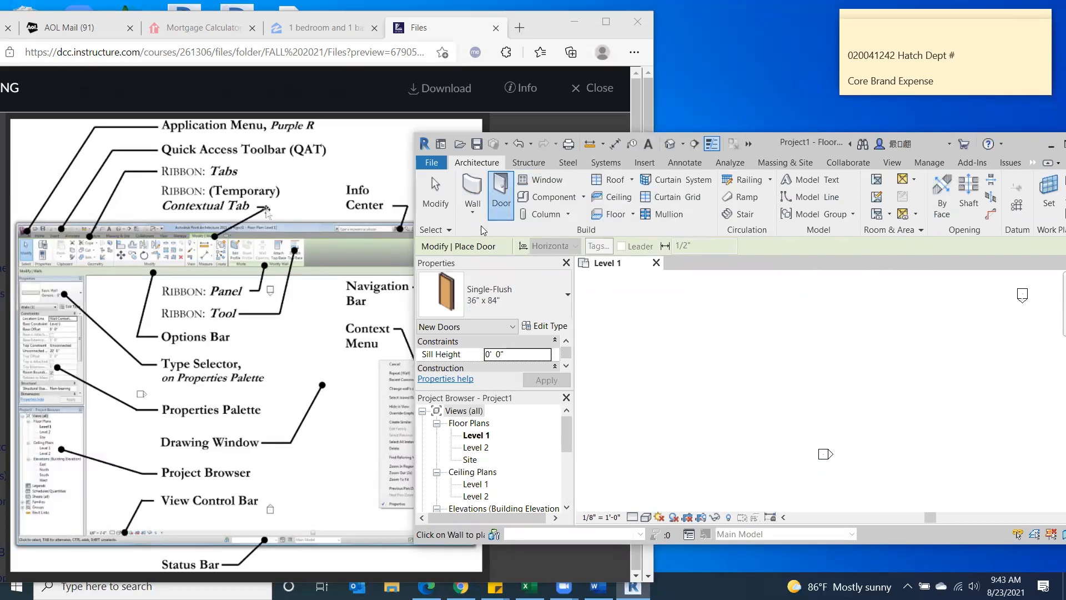
pyautogui.click(468, 190)
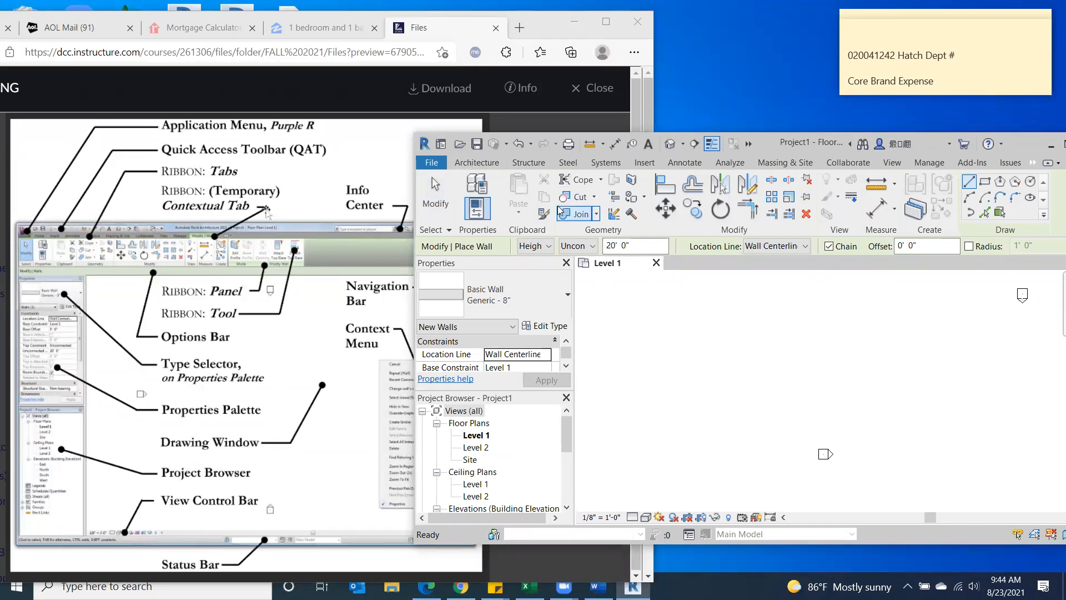
pyautogui.click(480, 166)
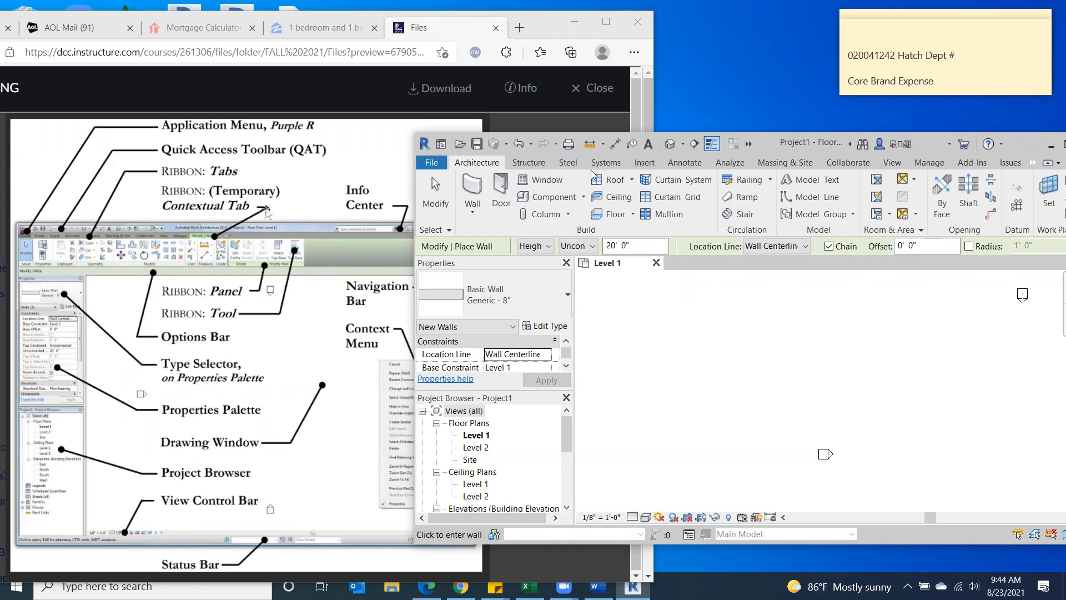
# Reposition the project window to show more of the Properties palette and browse the wall types in the Type Selector
pyautogui.moveTo(764, 133); pyautogui.dragTo(764, 23)
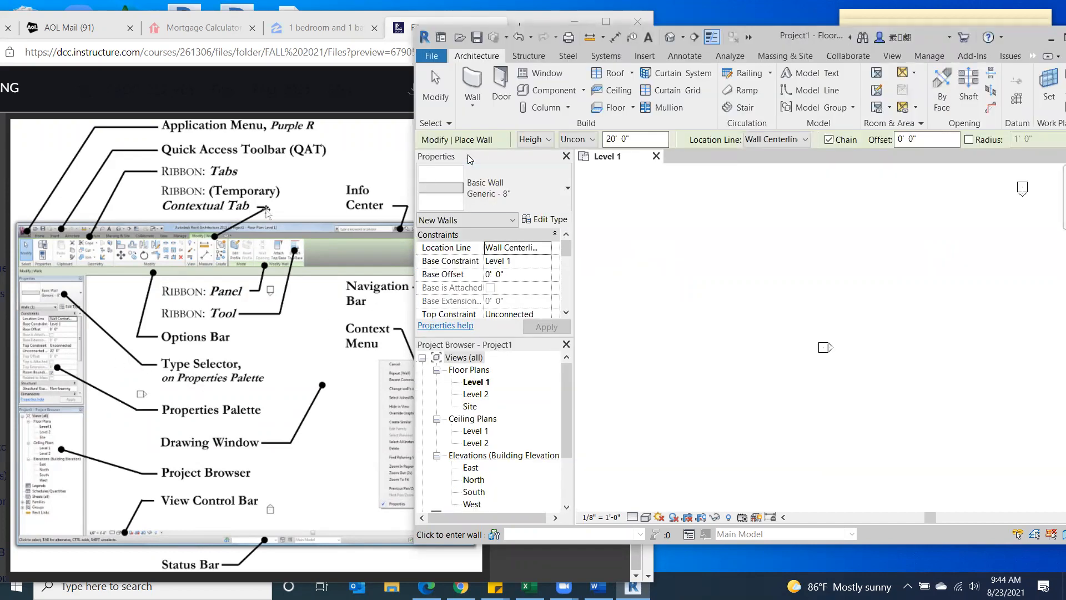
pyautogui.click(537, 197)
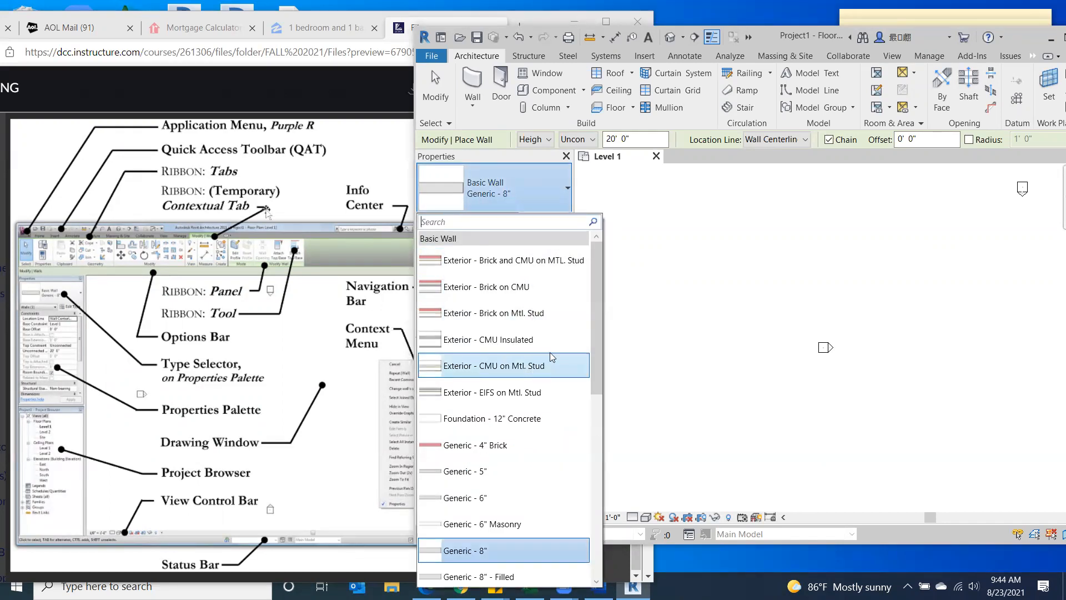
pyautogui.moveTo(600, 291); pyautogui.dragTo(605, 314)
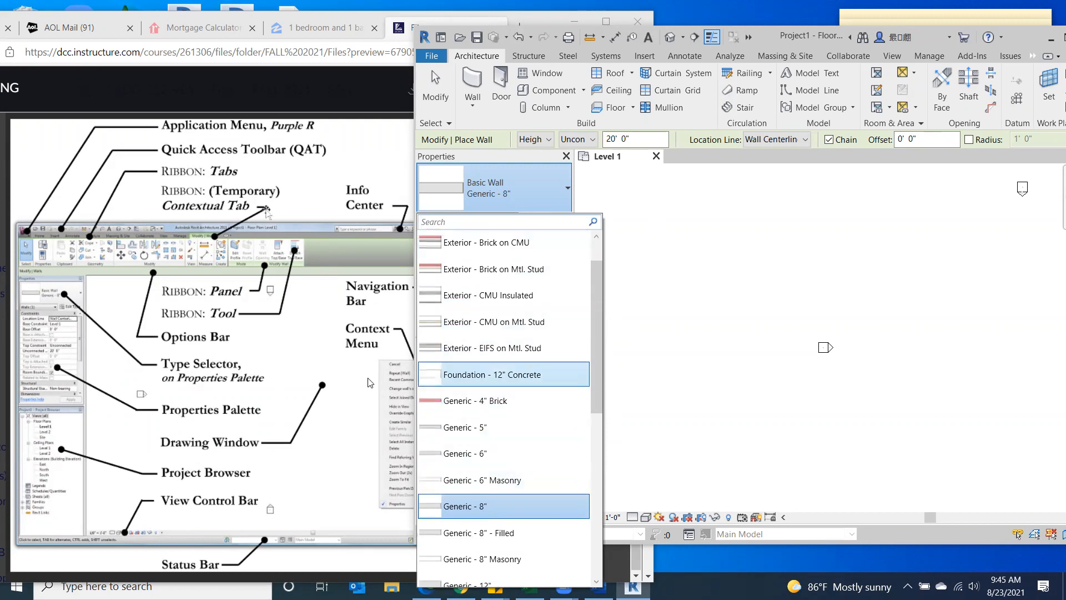
pyautogui.click(722, 331)
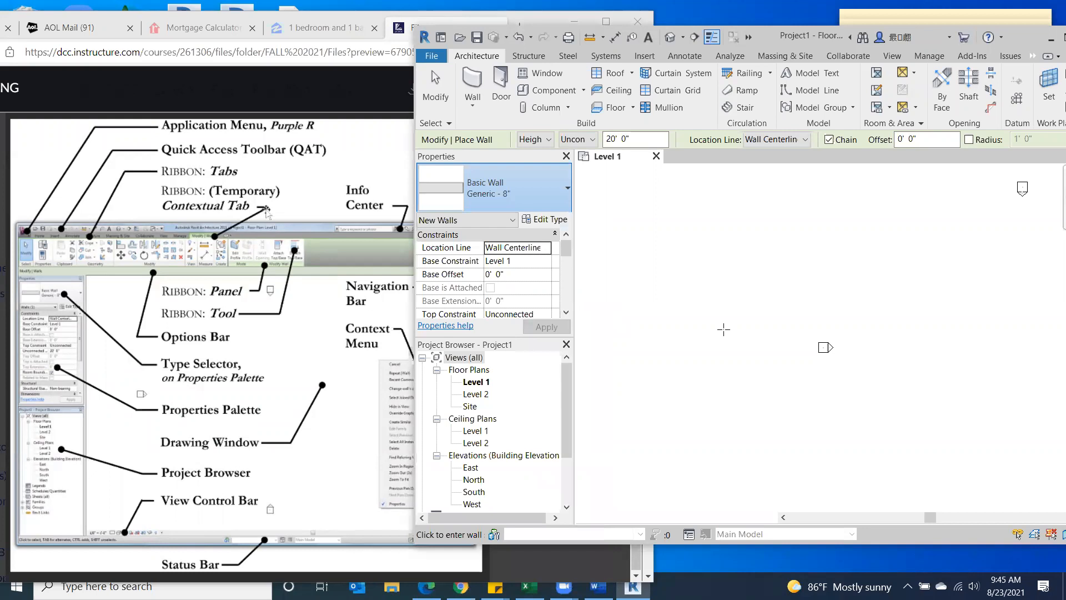
# Abandon the started wall and compare the floor plan's properties with those of the reactivated Wall tool
pyautogui.click(725, 328)
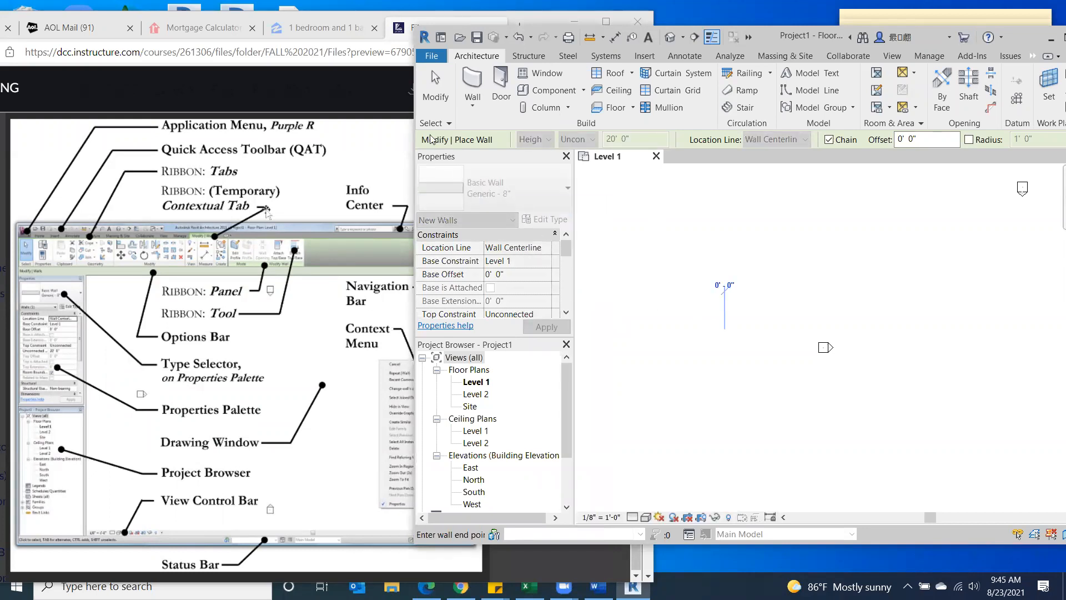
pyautogui.click(437, 83)
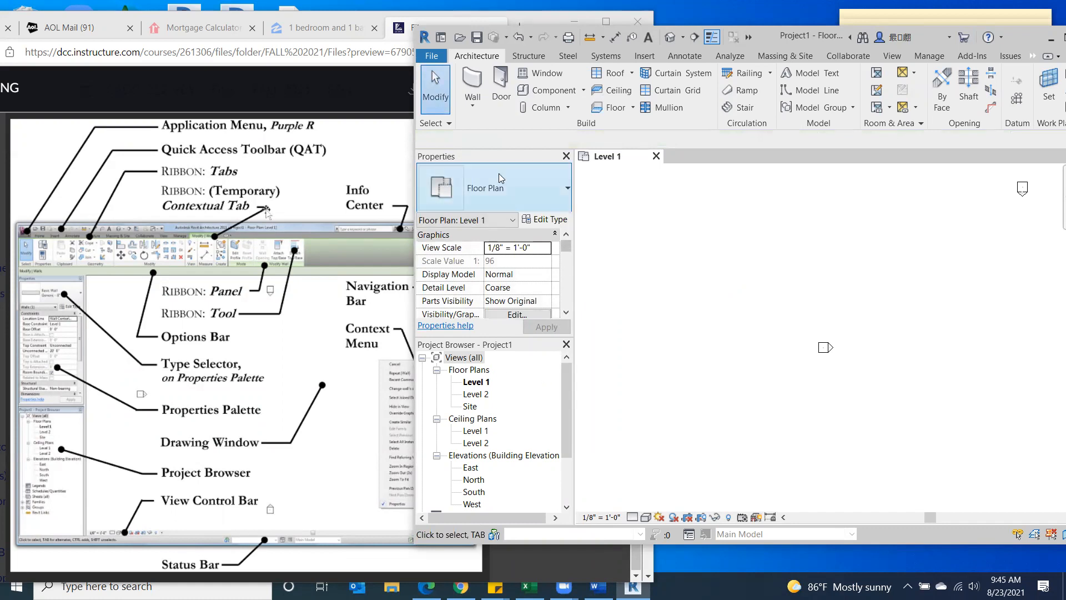
pyautogui.click(458, 178)
pyautogui.click(471, 82)
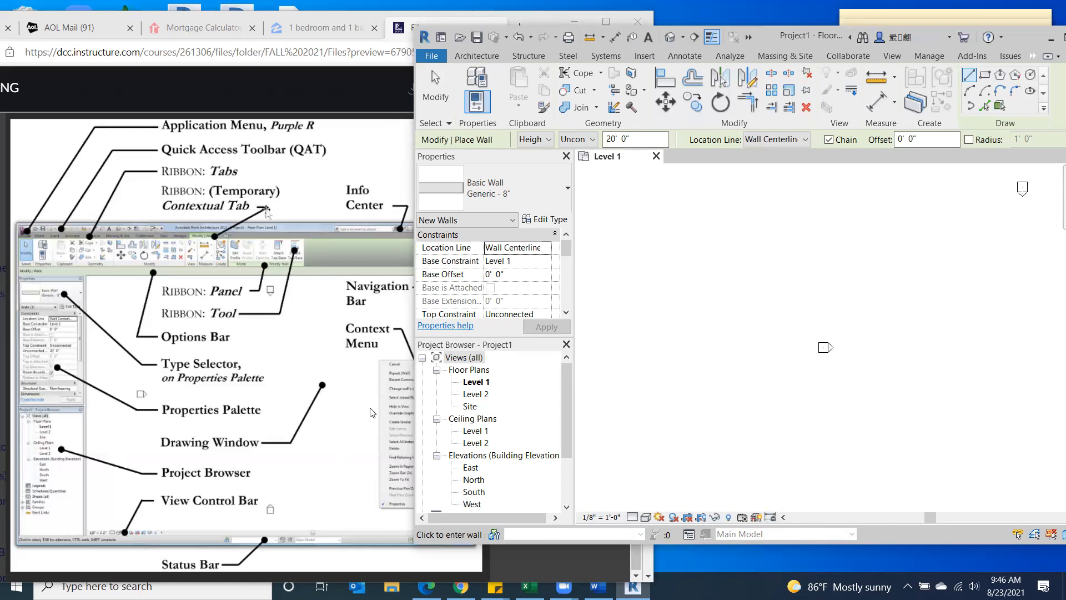
# Compare the diagram's Context Menu with the one in the drawing window, and check the account sign-in options in the Info Center
pyautogui.click(347, 412)
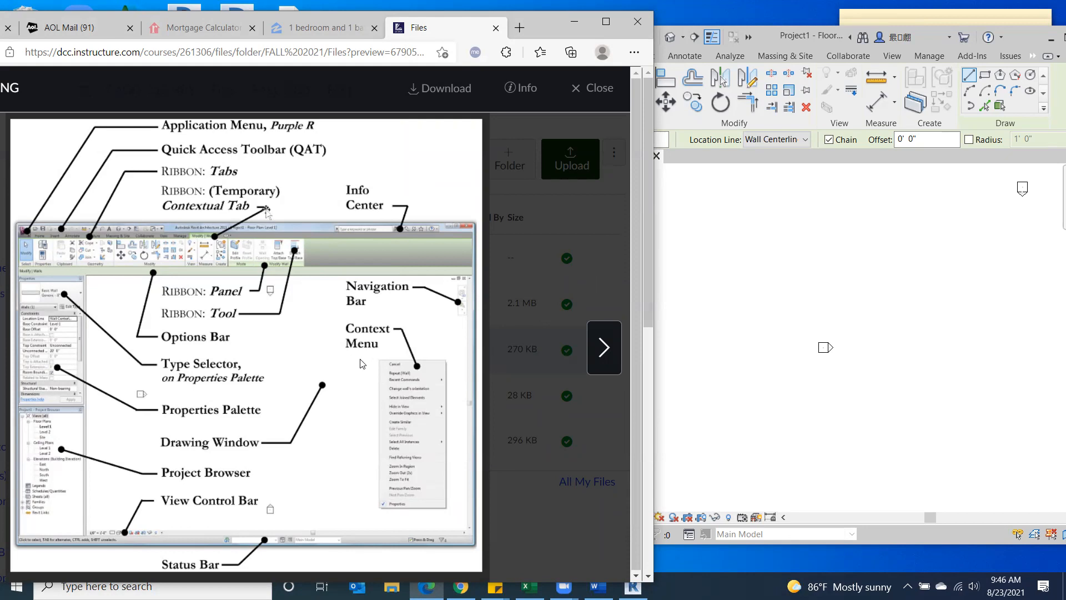
pyautogui.rightClick(926, 318)
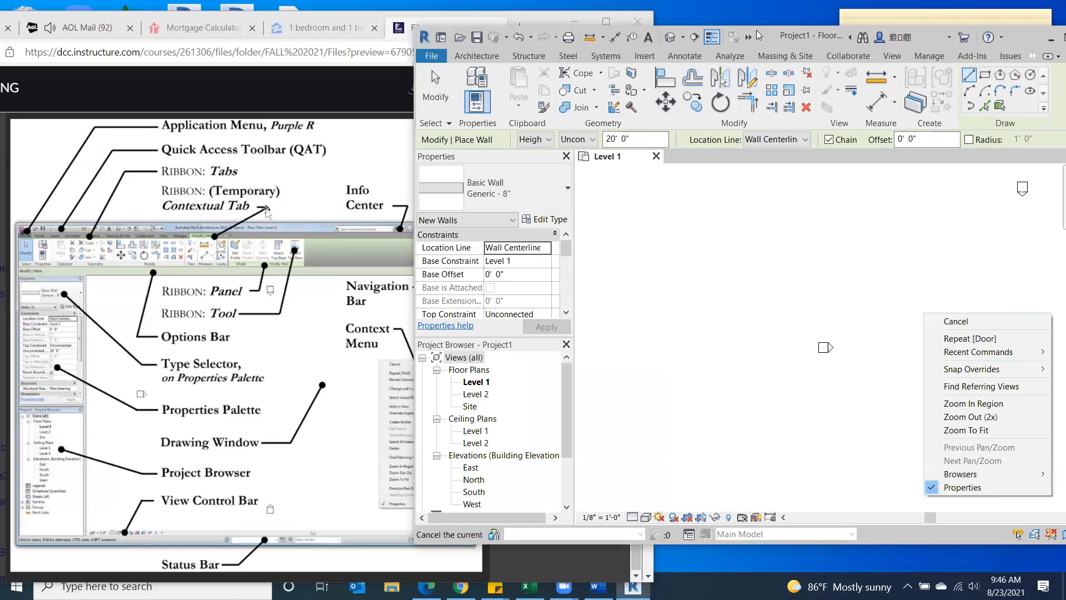
pyautogui.click(933, 31)
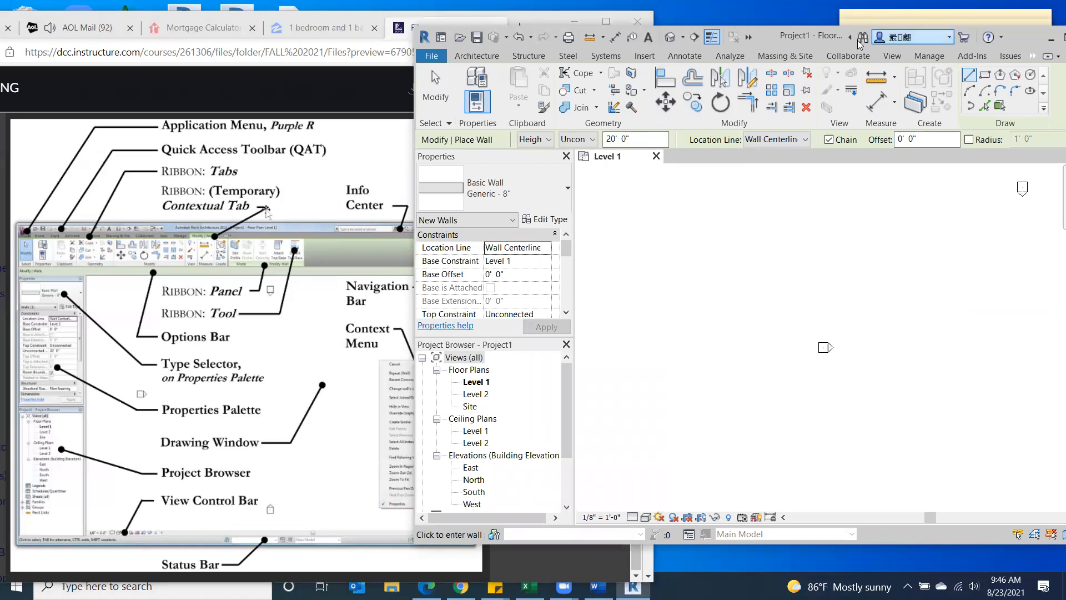
pyautogui.click(895, 37)
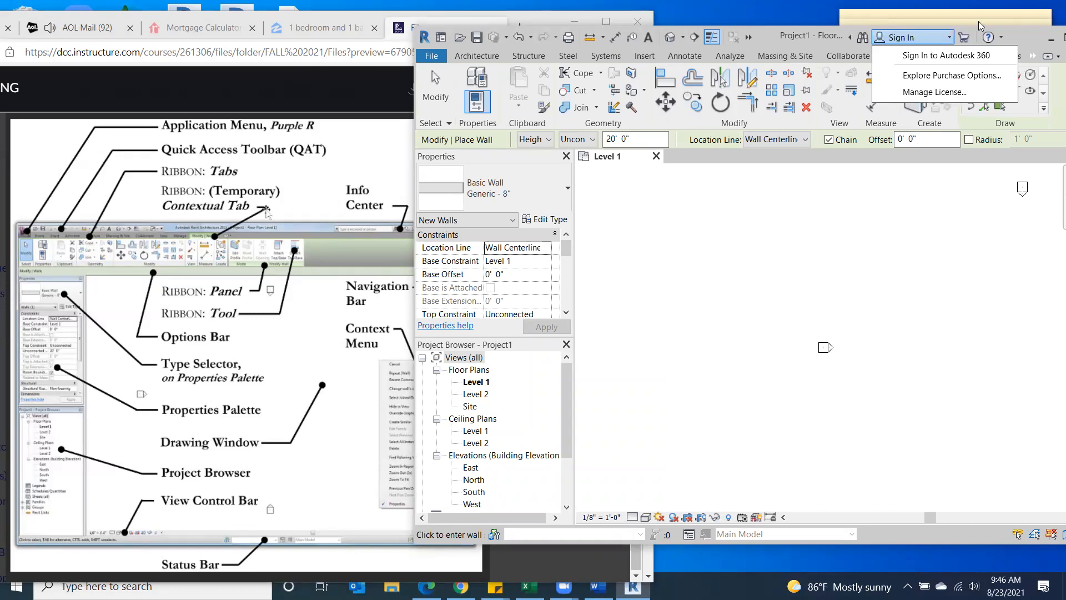
pyautogui.click(1018, 27)
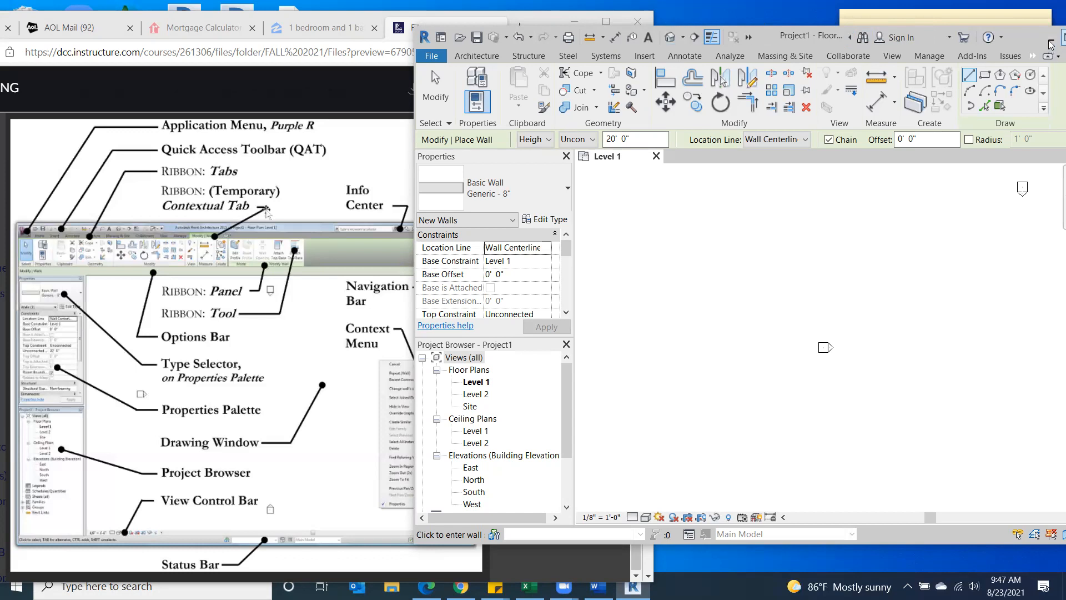
# Maximize the project window and review the Class 3 outline in Word before returning to Revit
pyautogui.click(1051, 44)
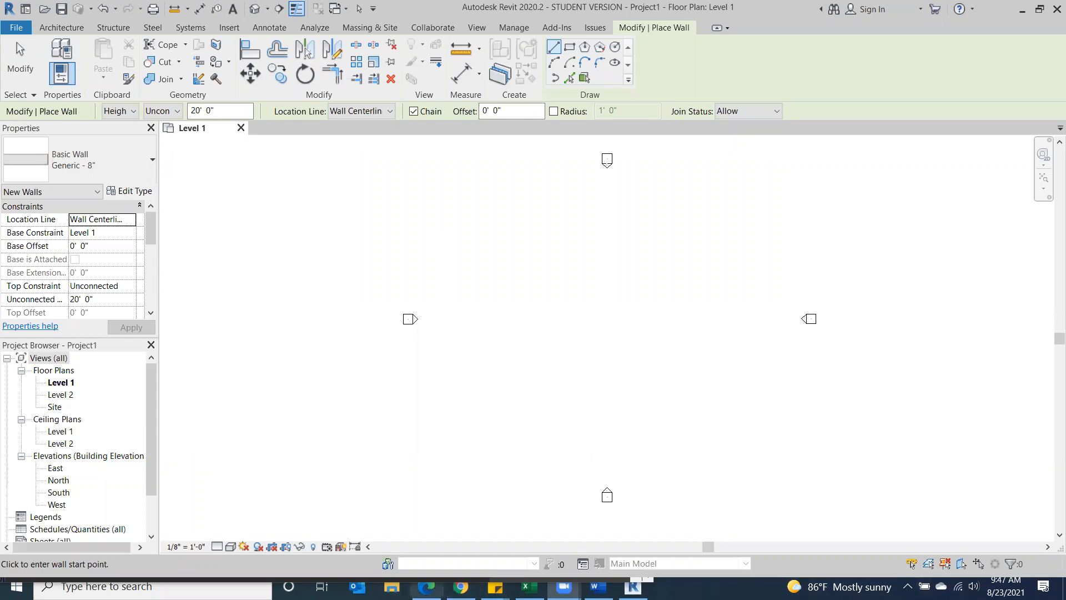
pyautogui.moveTo(427, 586)
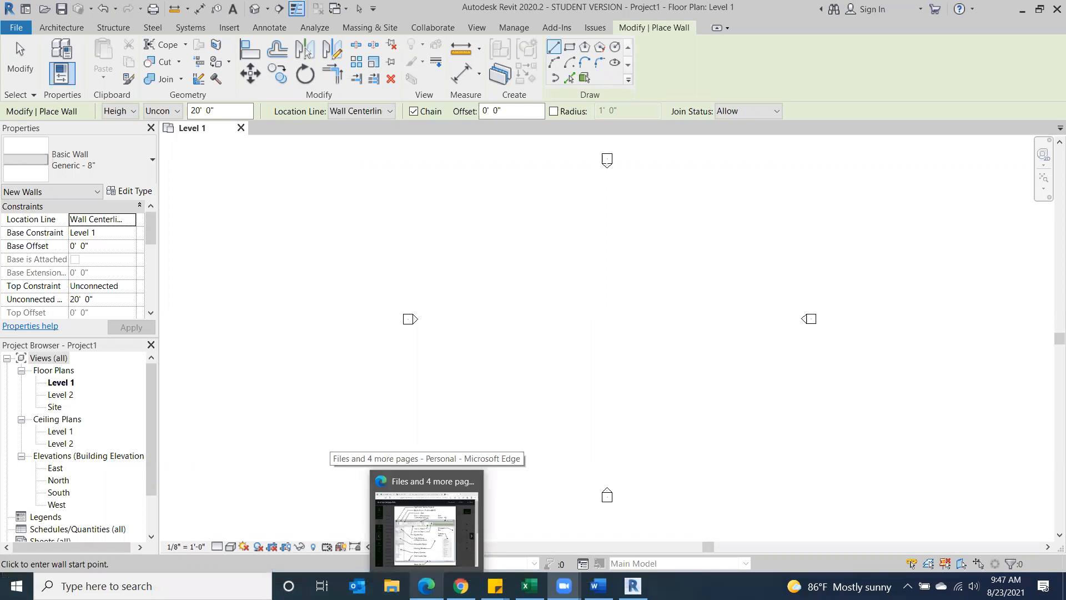
pyautogui.click(598, 586)
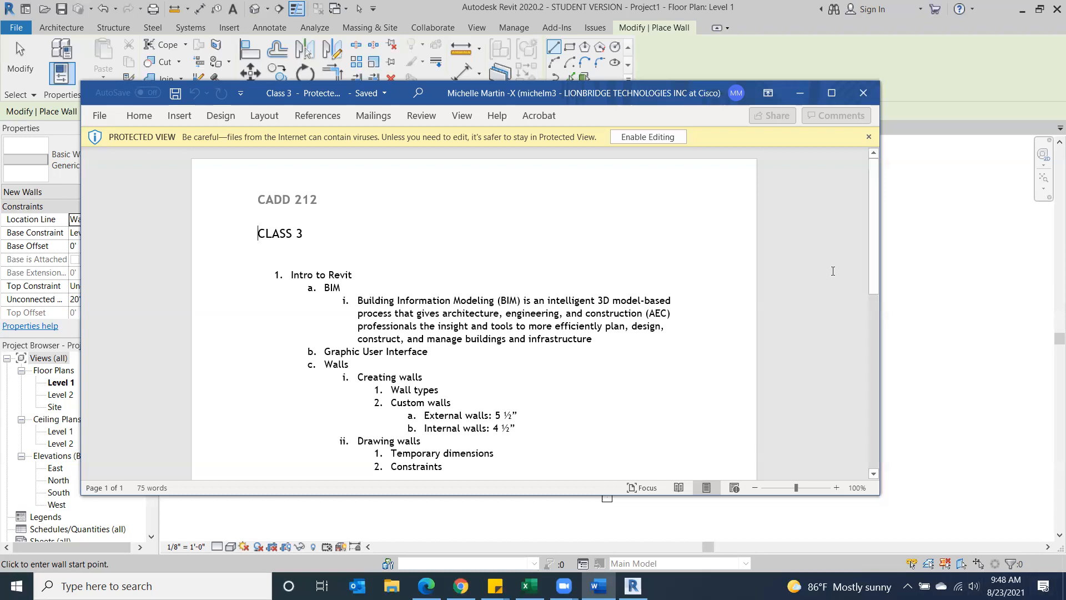
pyautogui.click(801, 95)
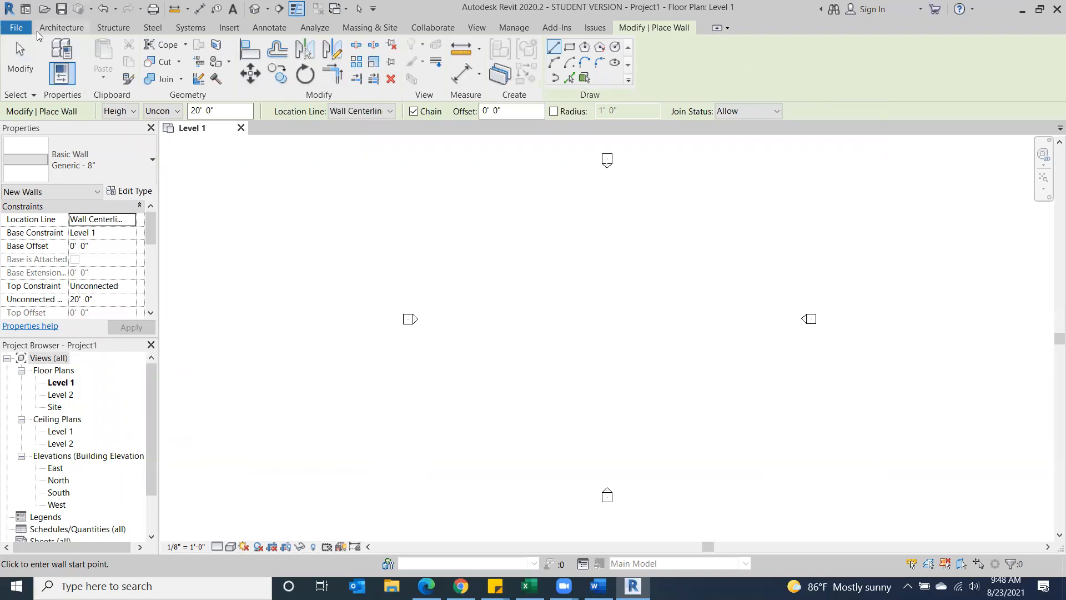
# Demonstrate leaving and restarting the Wall tool, including the Cancel command in the drawing area's context menu
pyautogui.click(60, 28)
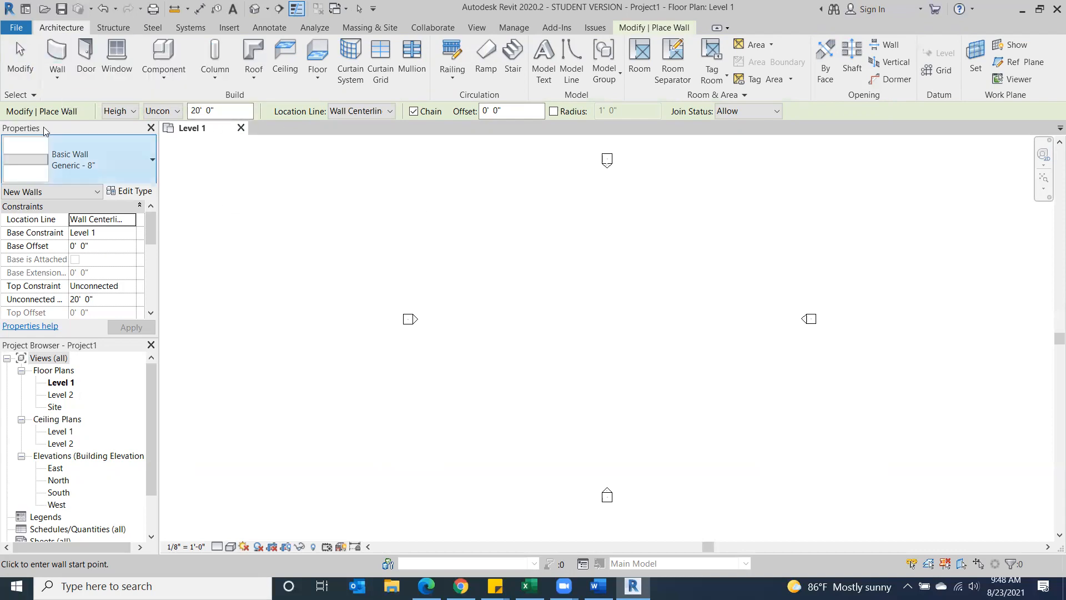
pyautogui.click(19, 65)
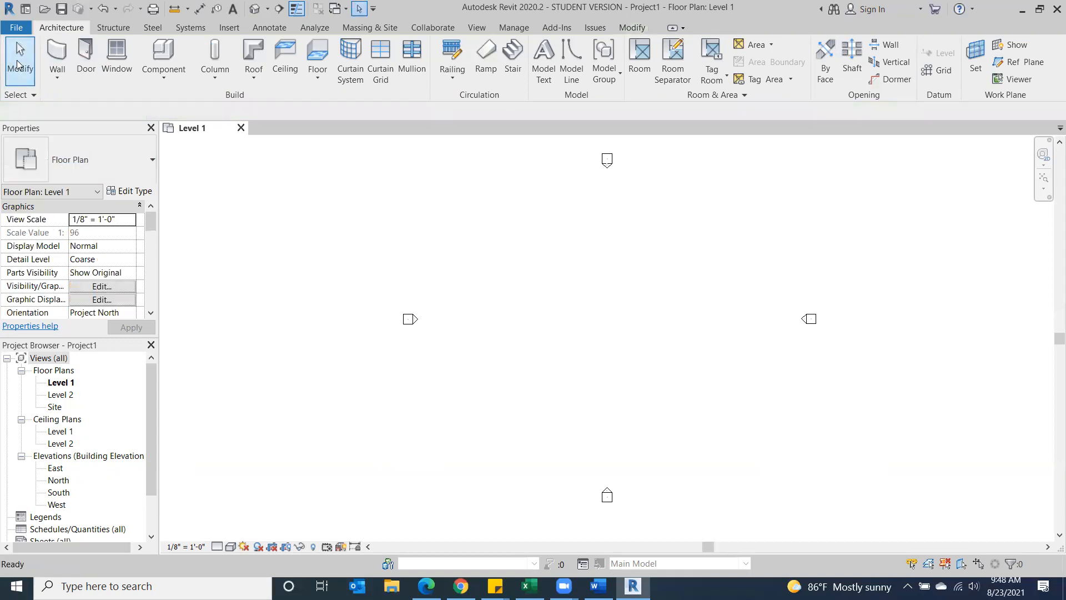
pyautogui.click(58, 54)
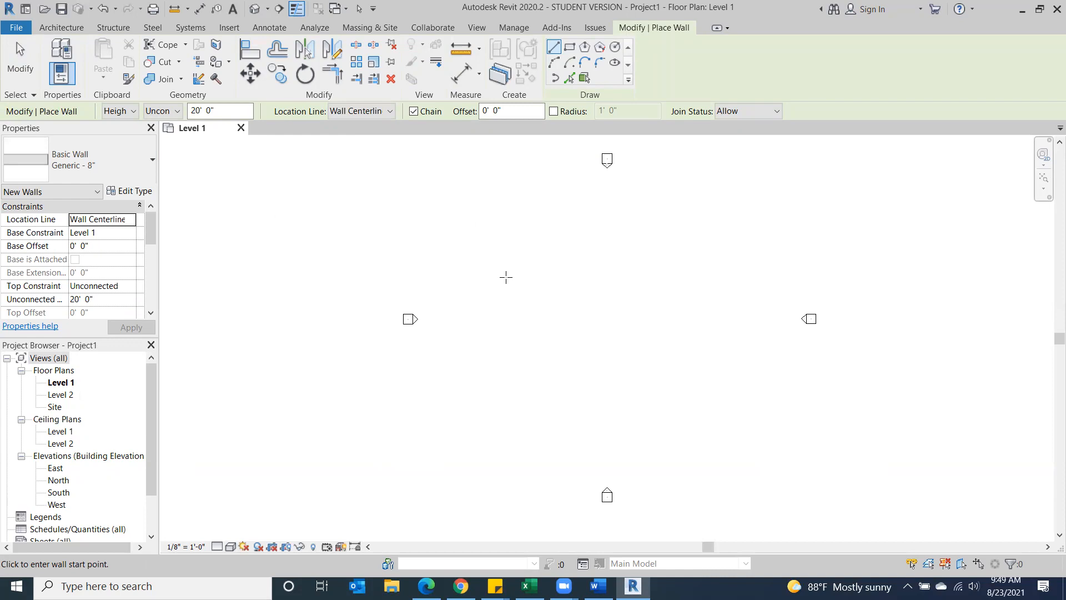
pyautogui.rightClick(456, 279)
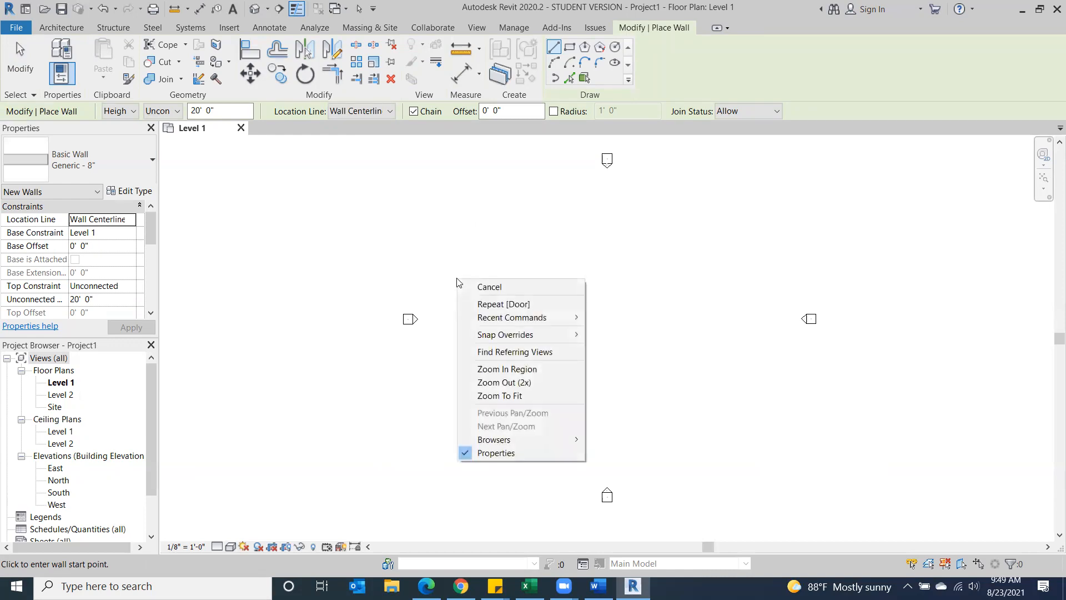
pyautogui.click(486, 288)
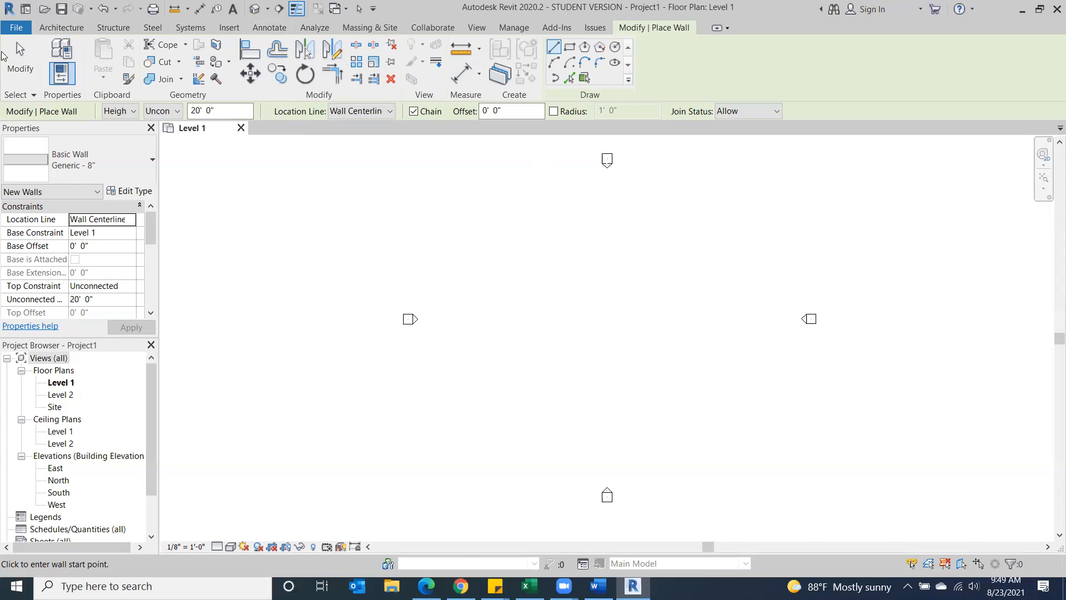
pyautogui.click(18, 70)
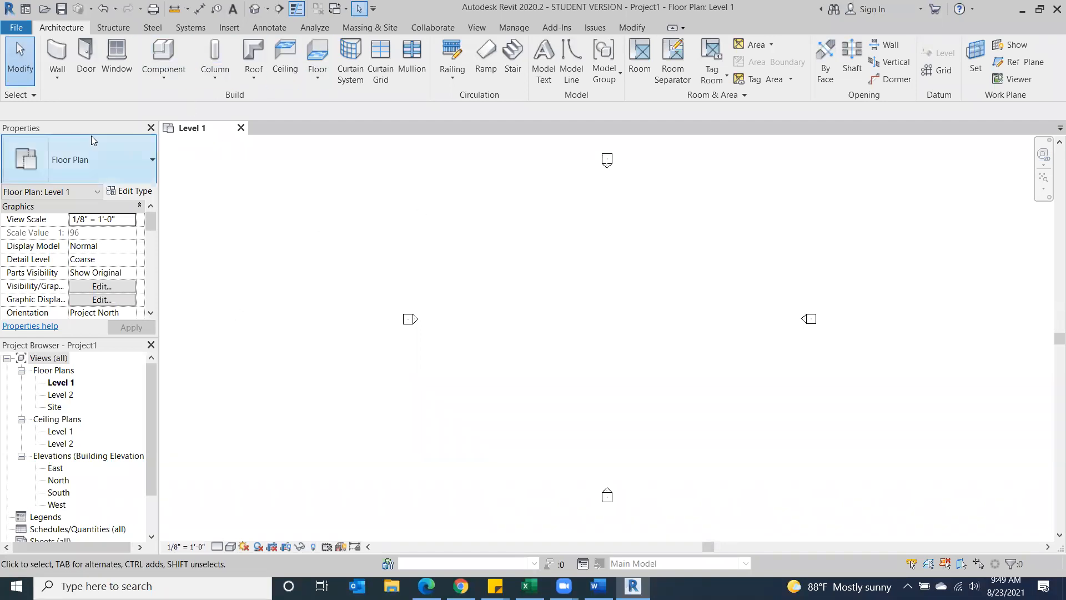
# Draw a horizontal Generic - 8" wall between the elevation markers on Level 1 and end the Wall tool
pyautogui.click(59, 52)
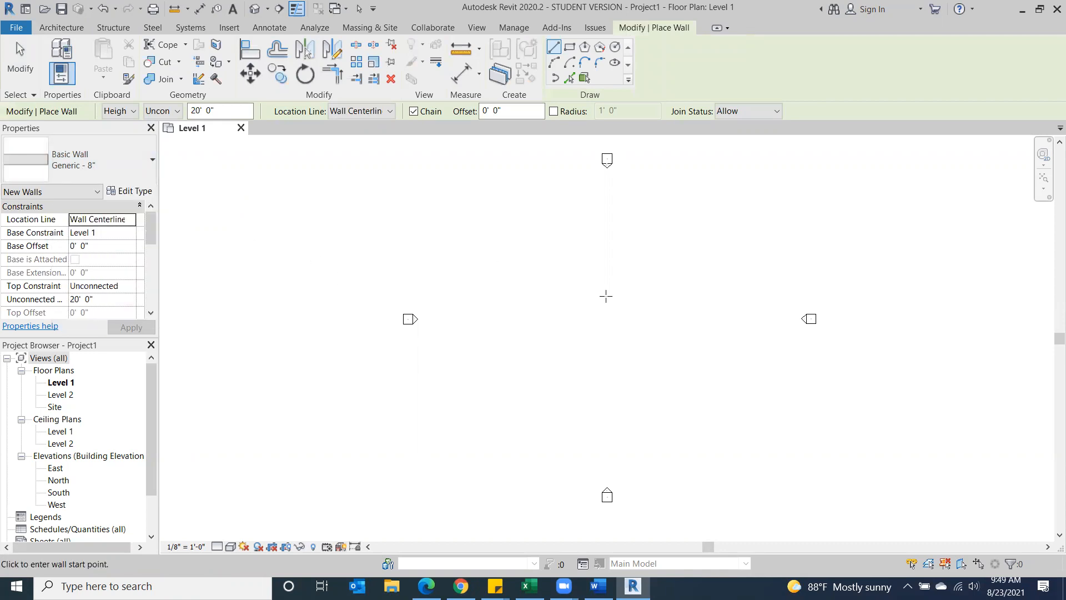
pyautogui.click(545, 308)
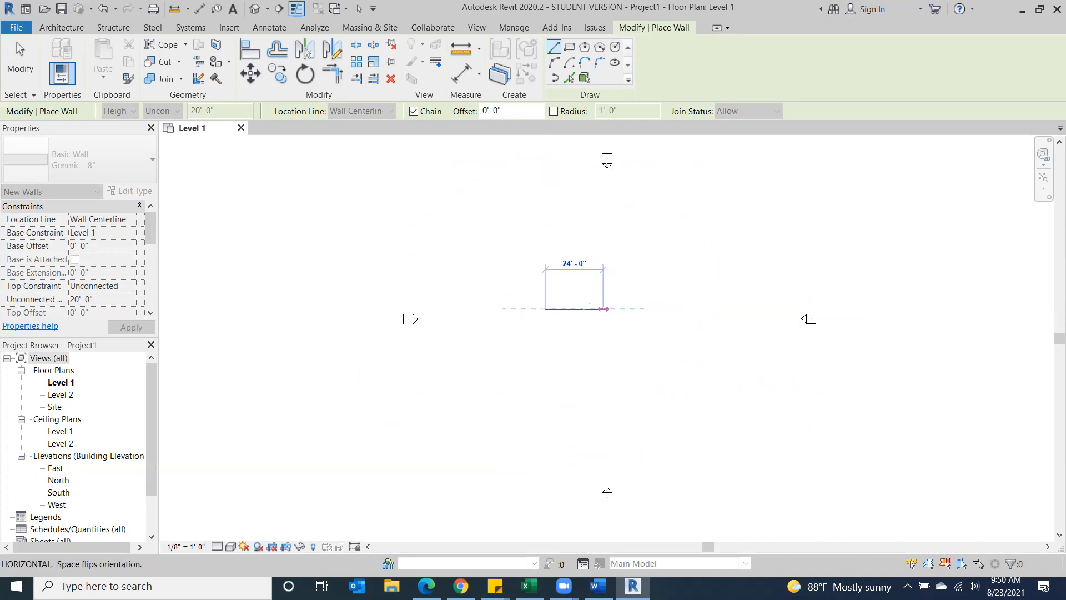
pyautogui.click(660, 307)
pyautogui.scroll(10, 661, 321)
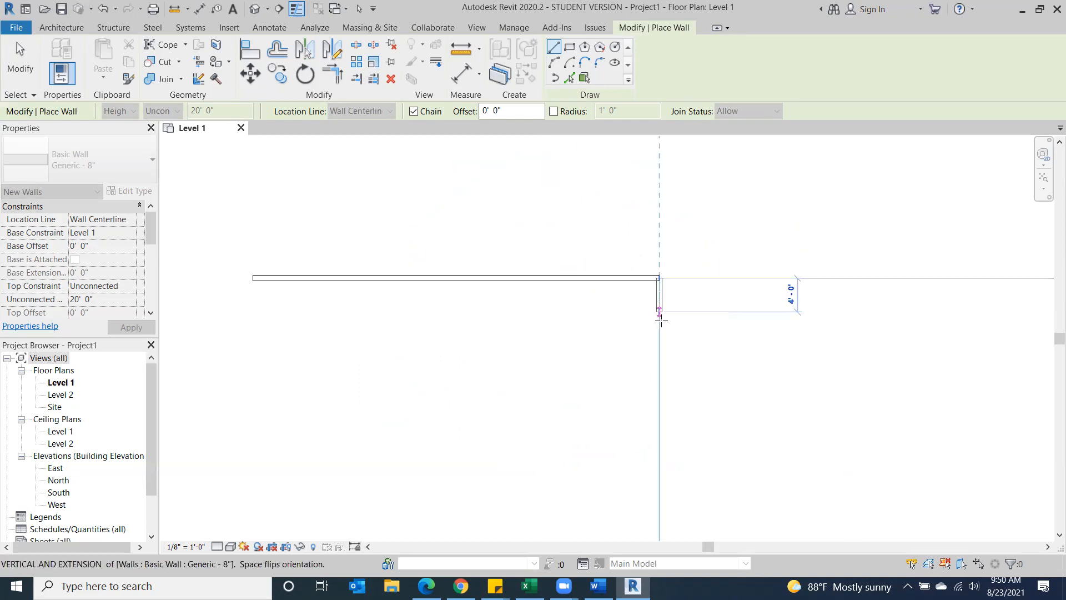
pyautogui.scroll(2, 656, 319)
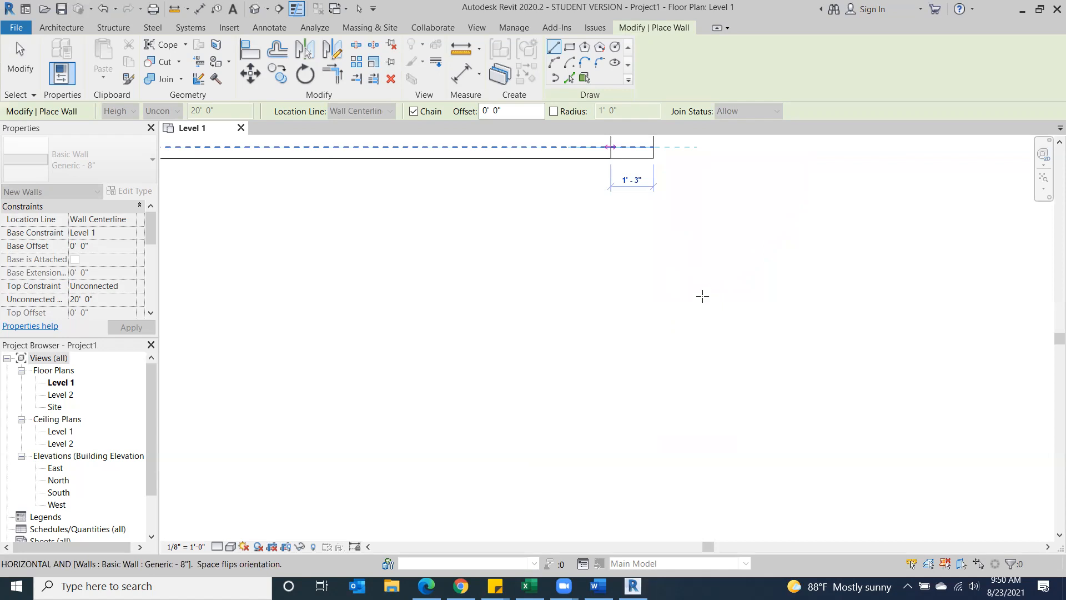
pyautogui.scroll(-2, 669, 238)
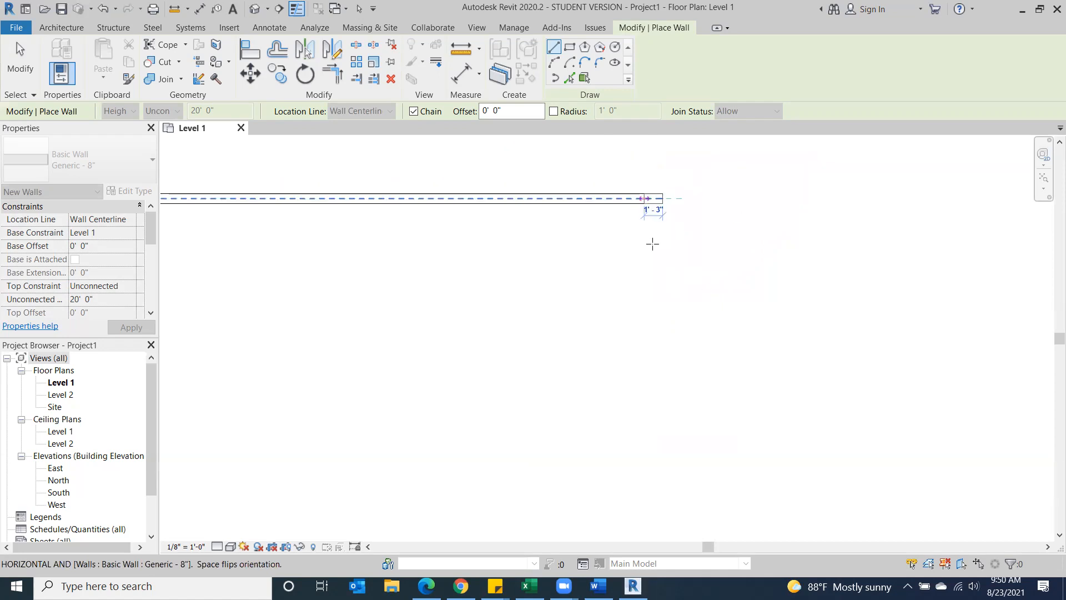
pyautogui.scroll(-1, 653, 243)
pyautogui.scroll(-2, 588, 265)
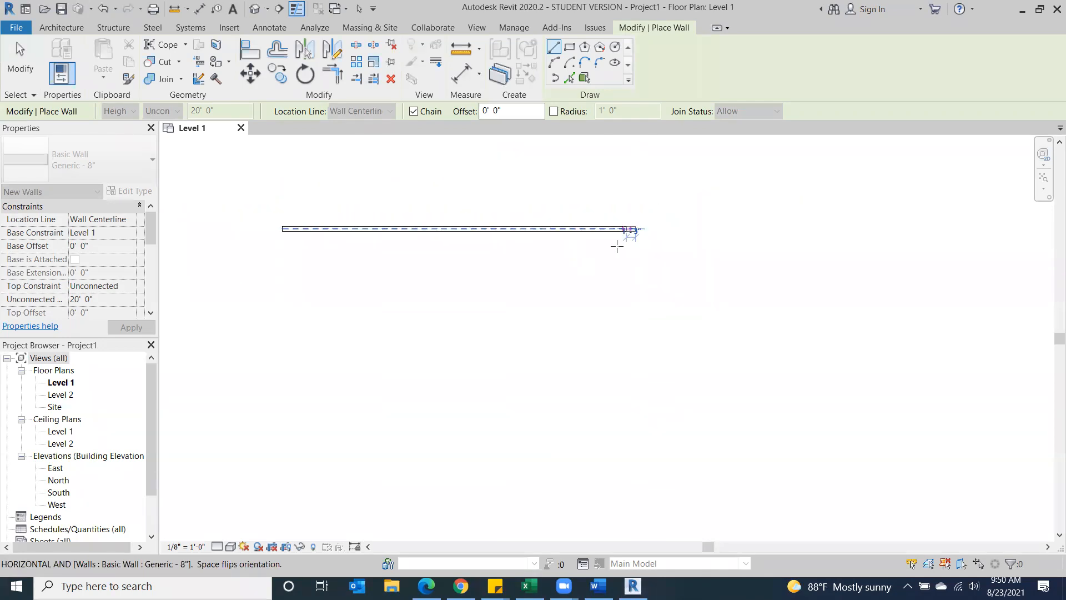
pyautogui.click(17, 70)
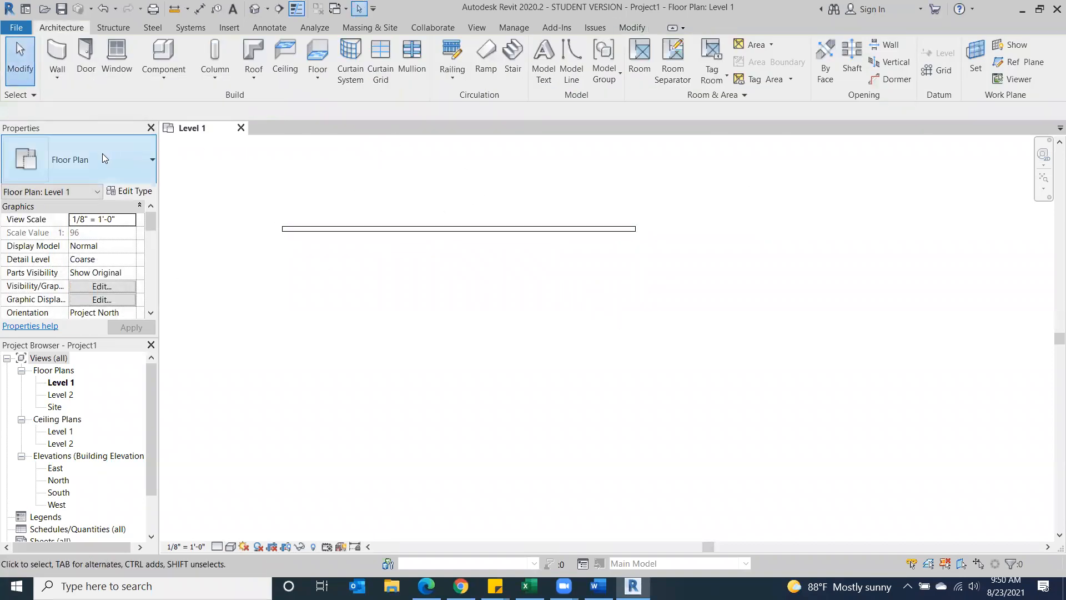
# Chain walls from the horizontal wall's right end: about 14'-0" down, about 12'-6" left, and a short segment back up
pyautogui.click(58, 52)
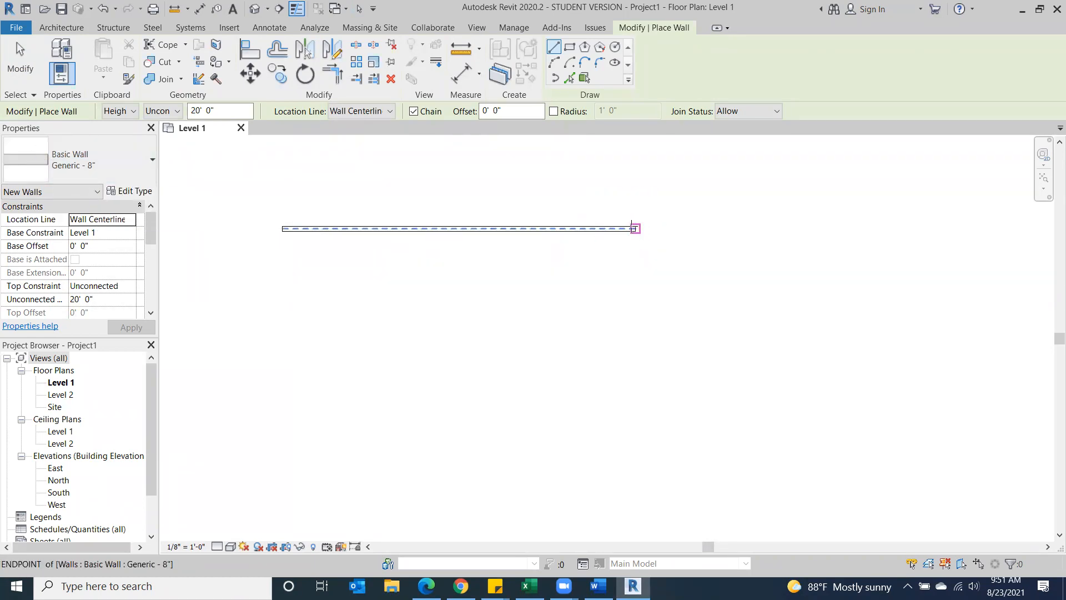
pyautogui.scroll(3, 634, 228)
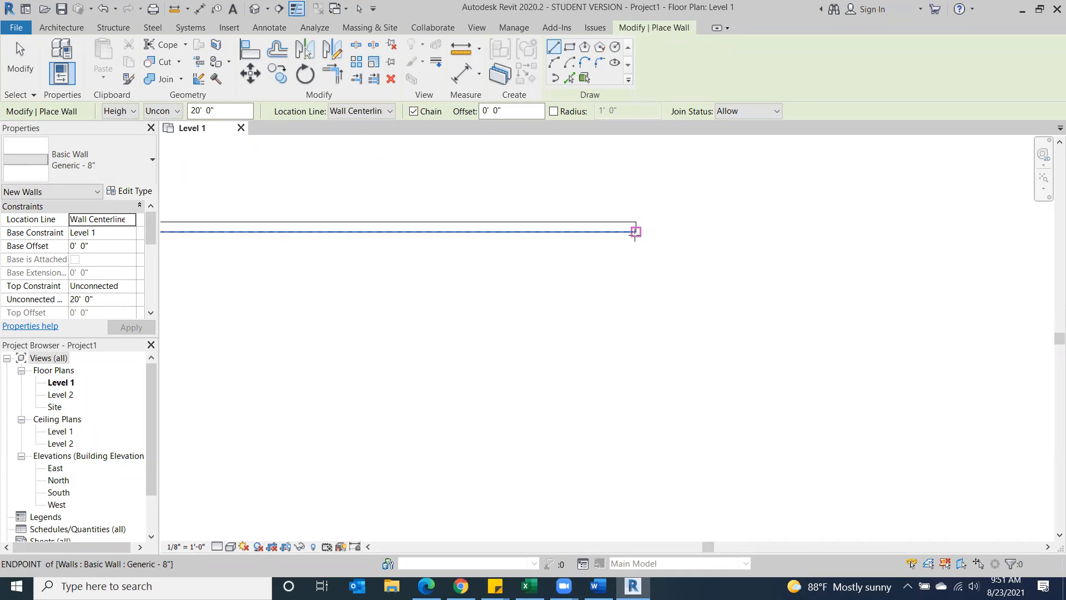
pyautogui.click(633, 227)
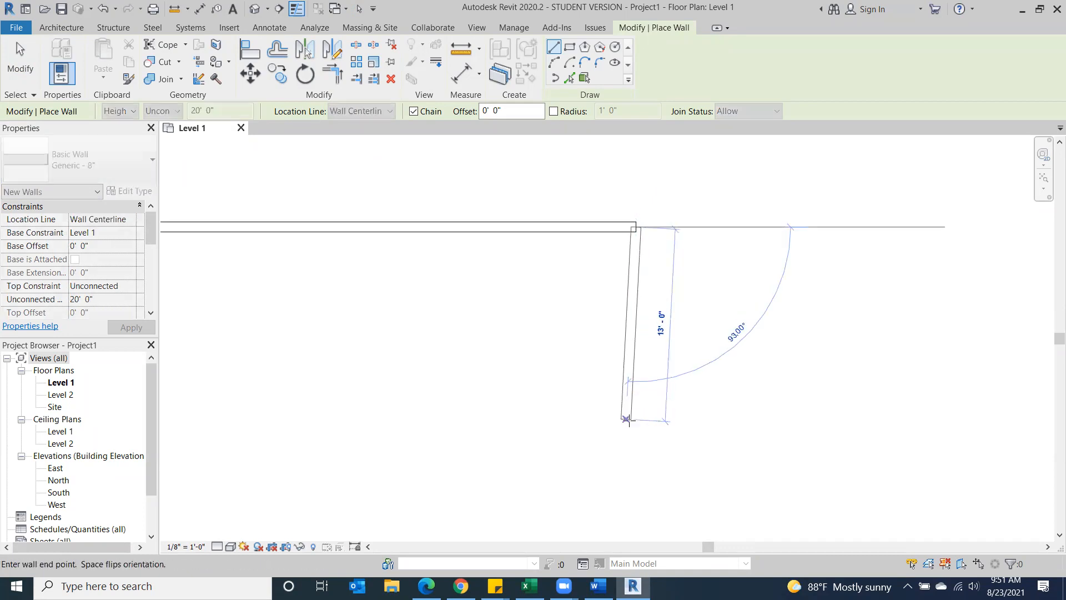
pyautogui.click(637, 433)
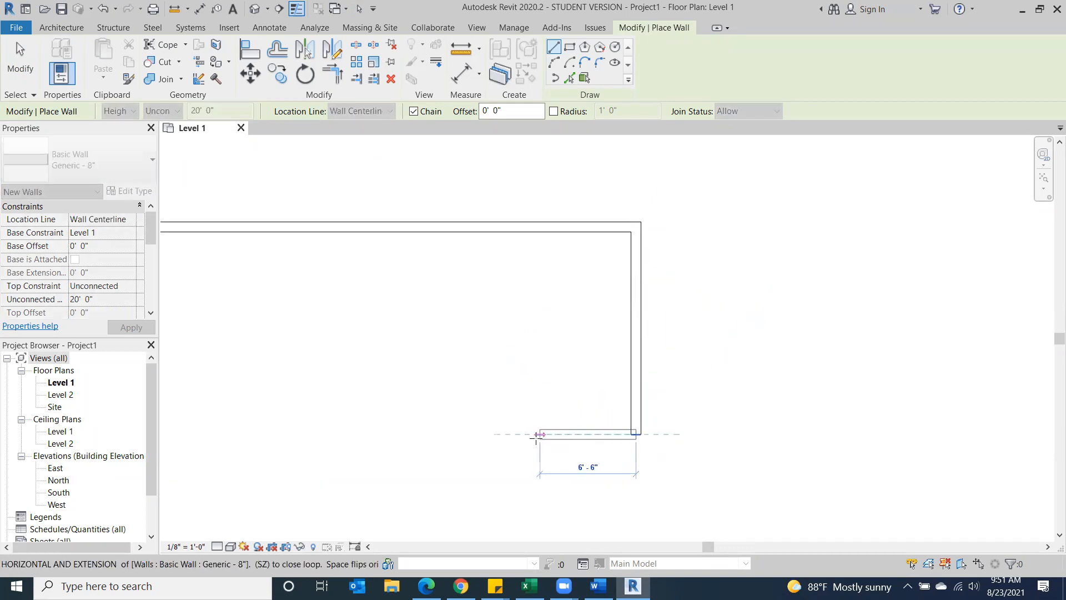
pyautogui.click(451, 436)
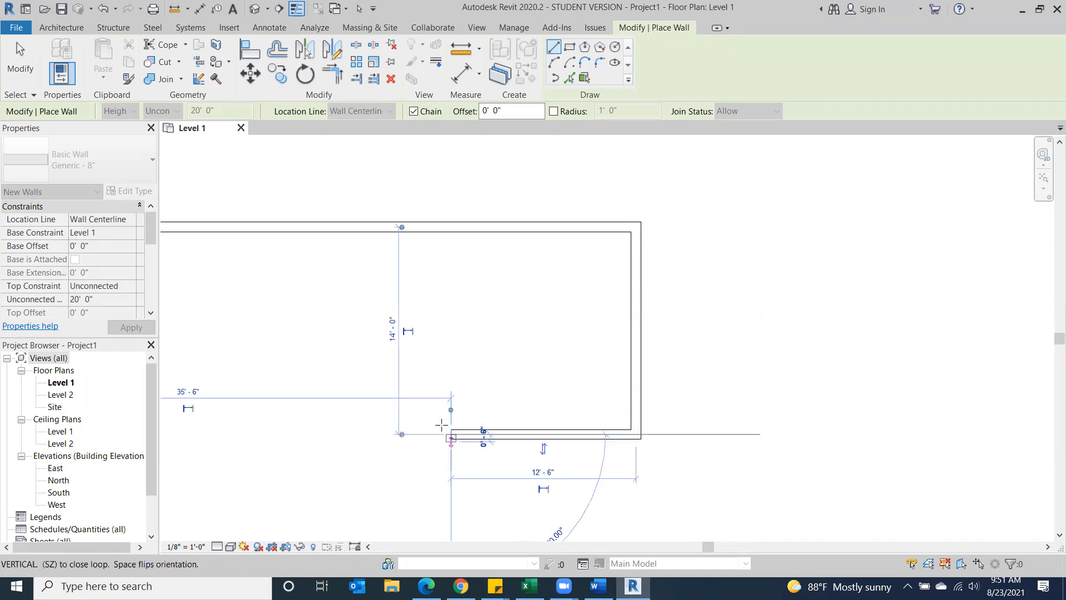
pyautogui.click(451, 330)
# Extend the wall chain with two angled walls and a bottom wall, close the outline at the horizontal wall's left end, and end the Wall tool
pyautogui.moveTo(355, 322); pyautogui.dragTo(826, 278, button='middle')
pyautogui.click(595, 466)
pyautogui.moveTo(543, 476); pyautogui.dragTo(537, 349, button='middle')
pyautogui.click(524, 484)
pyautogui.click(389, 484)
pyautogui.moveTo(391, 222); pyautogui.dragTo(331, 319, button='middle')
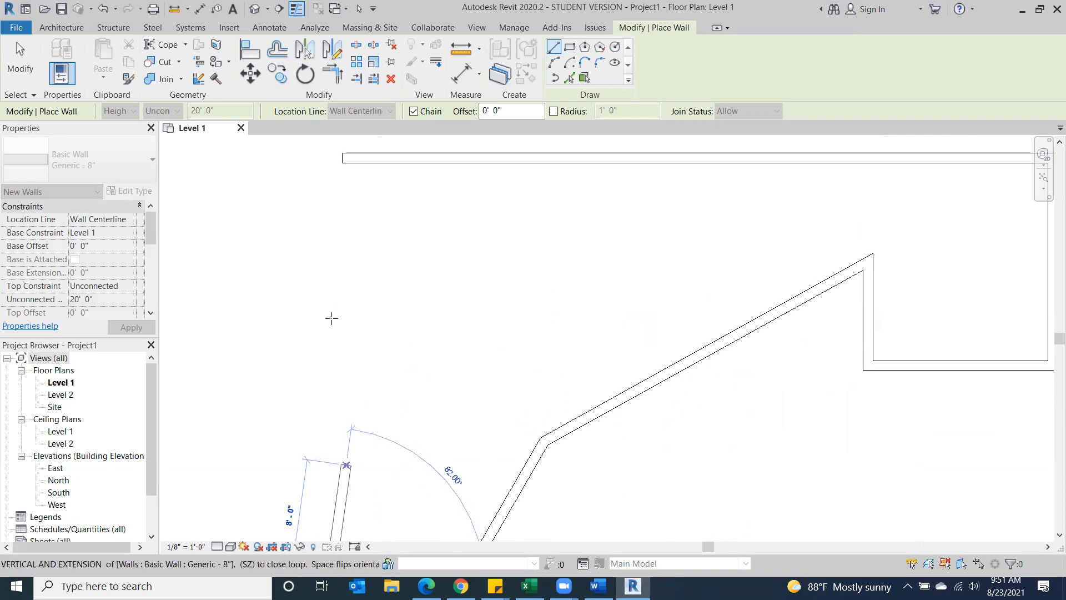
pyautogui.click(342, 157)
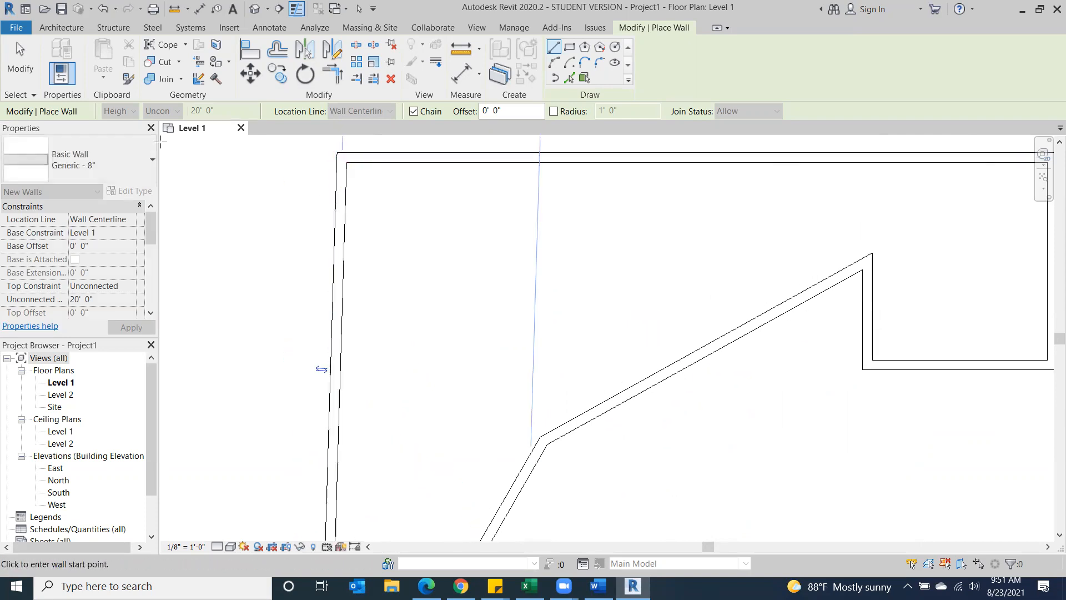
pyautogui.click(8, 72)
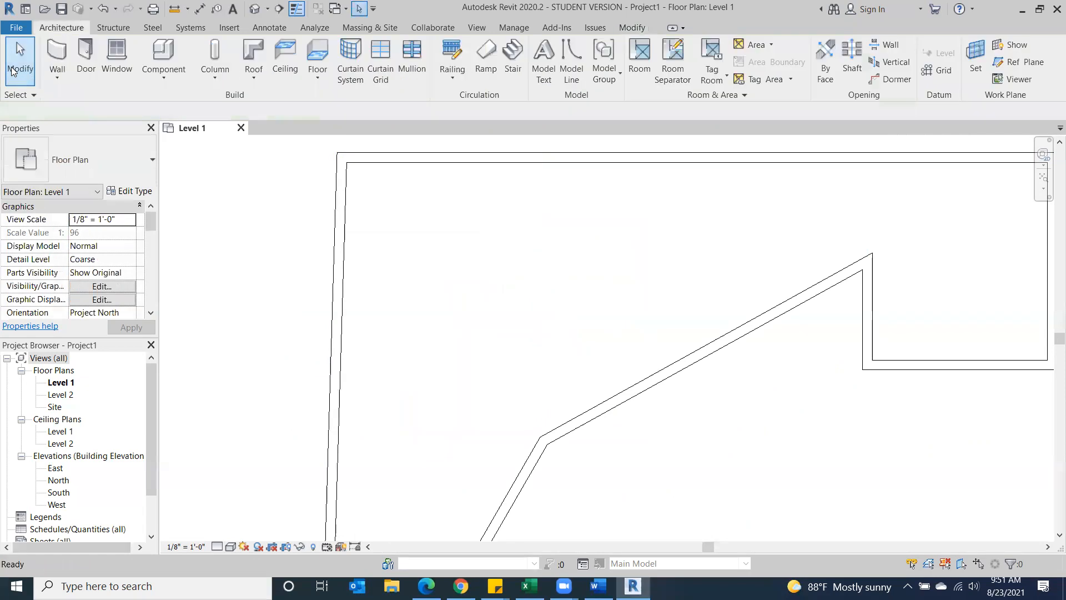
pyautogui.scroll(-5, 891, 227)
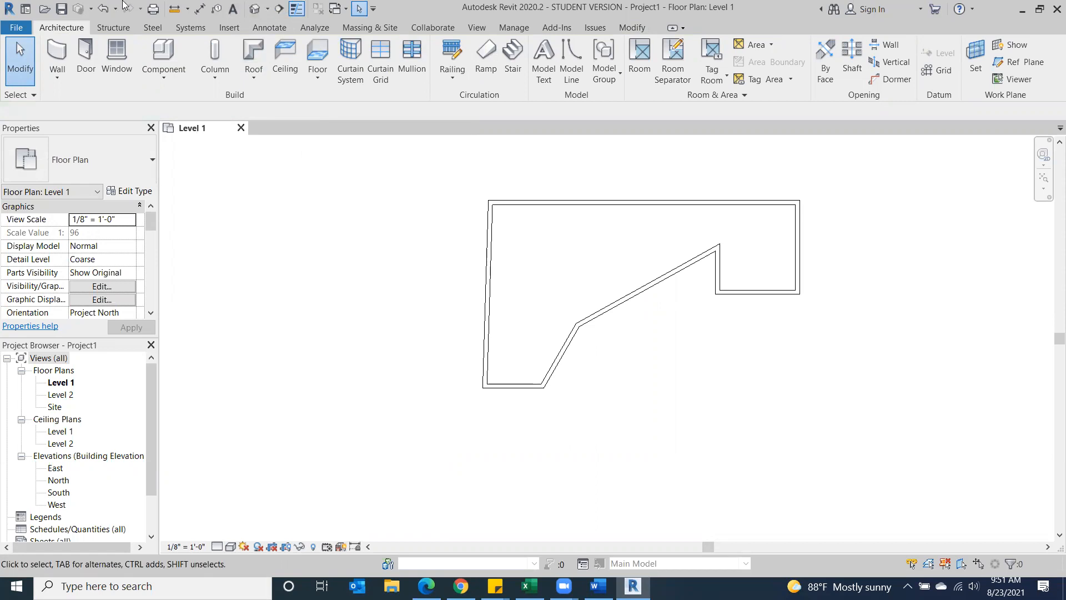
# Open the default 3D view, look at the walls from the top and other orientations, and restore the home view
pyautogui.click(256, 9)
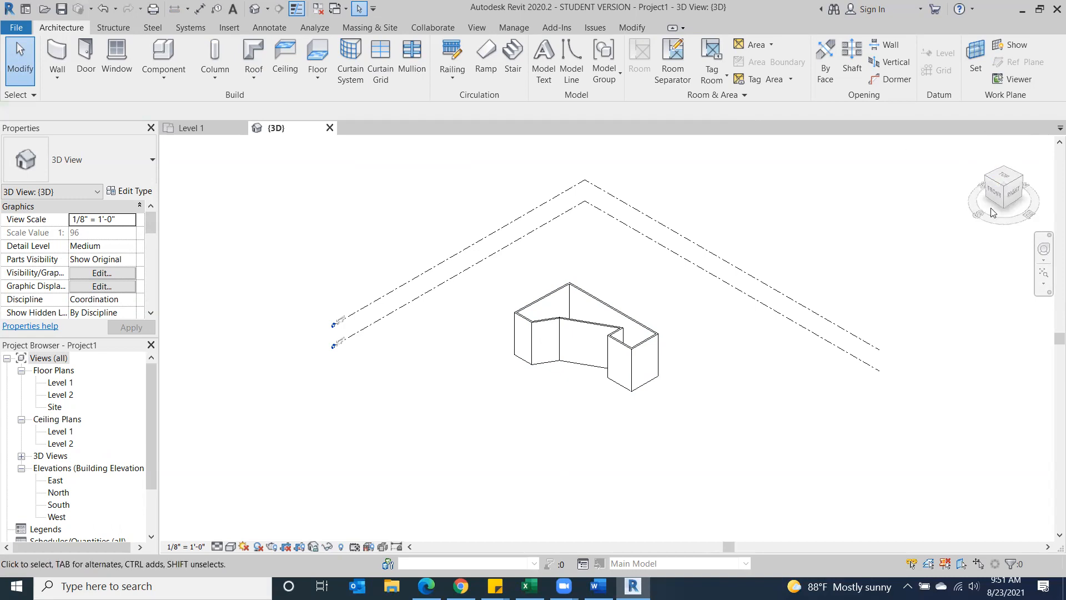
pyautogui.click(999, 176)
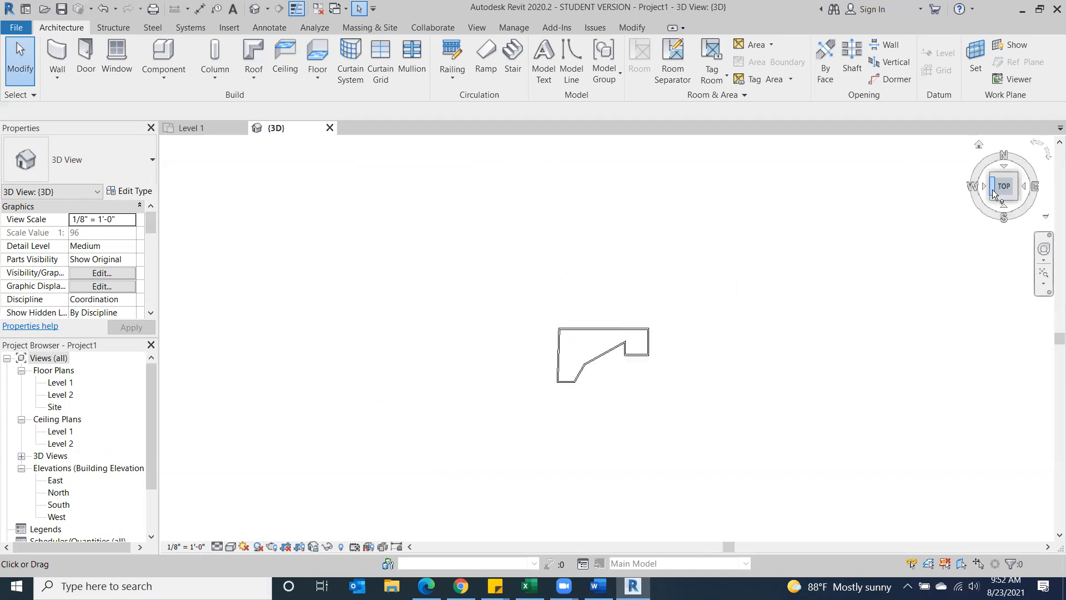
pyautogui.click(994, 194)
pyautogui.click(999, 198)
pyautogui.click(1001, 205)
pyautogui.moveTo(1007, 185)
pyautogui.mouseDown()
pyautogui.moveTo(876, 276)
pyautogui.moveTo(806, 402)
pyautogui.moveTo(172, 431)
pyautogui.moveTo(636, 202)
pyautogui.moveTo(169, 302)
pyautogui.moveTo(313, 460)
pyautogui.moveTo(1039, 146)
pyautogui.moveTo(1030, 150)
pyautogui.mouseUp()
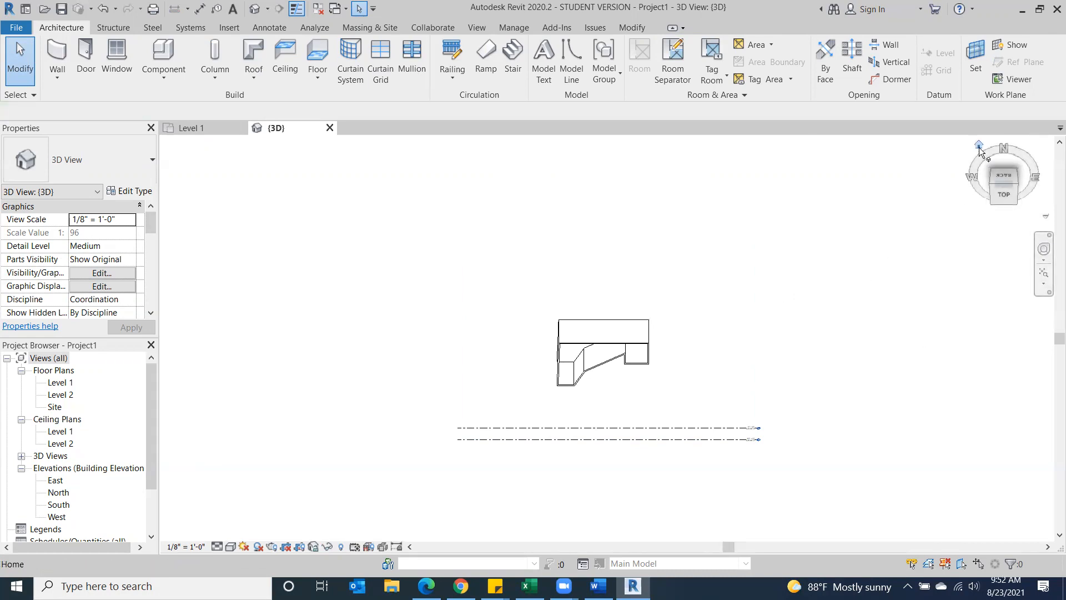
pyautogui.click(979, 143)
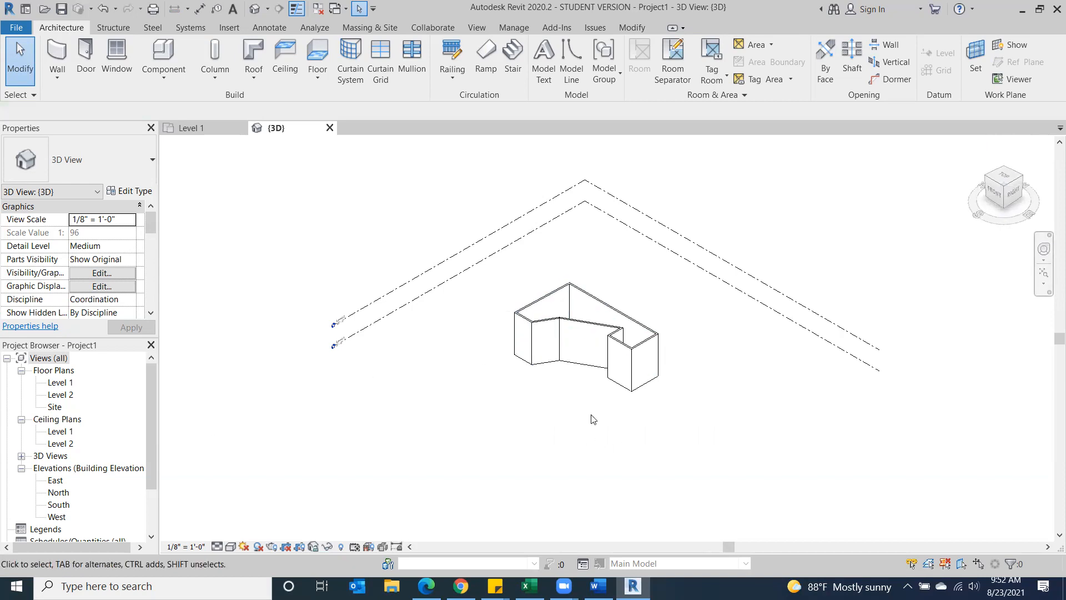
# Examine the leftmost front wall's constraints and its height against the levels in the front view, and return to the home view
pyautogui.click(997, 197)
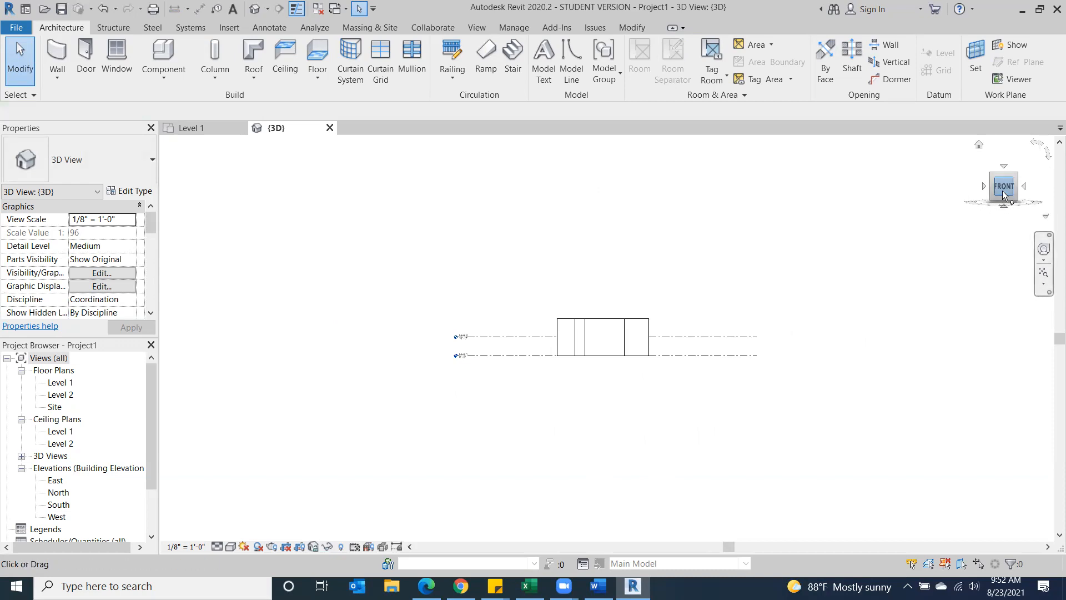
pyautogui.scroll(3, 503, 409)
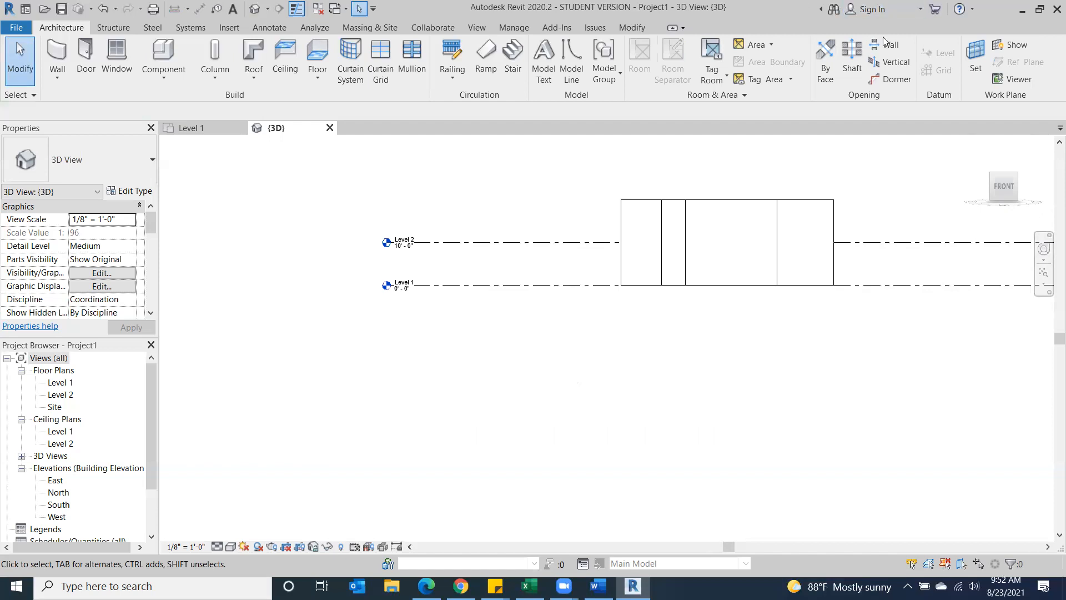
pyautogui.click(633, 222)
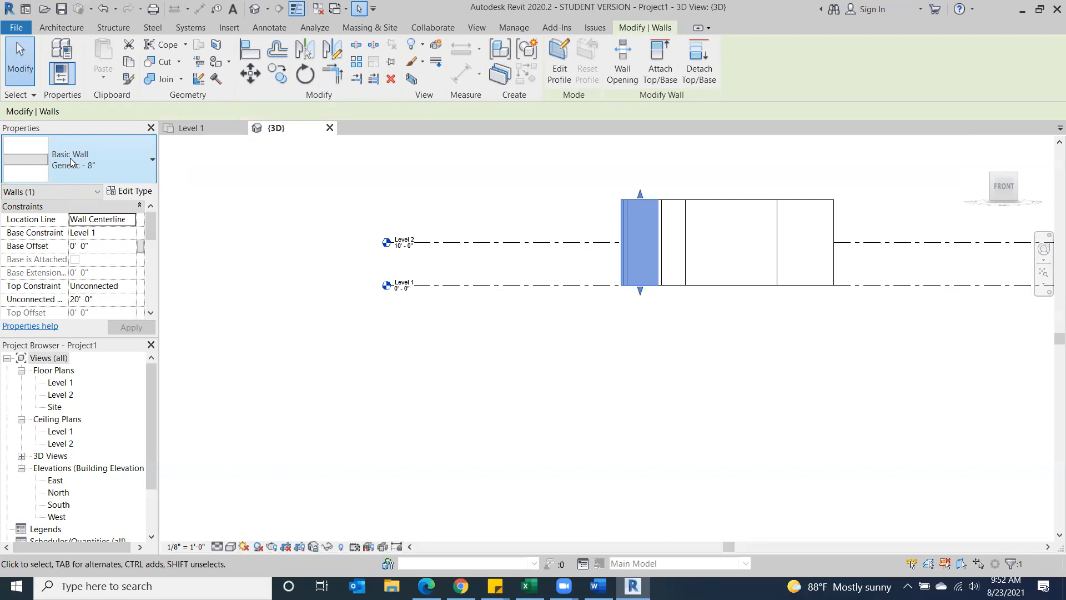
pyautogui.click(1005, 186)
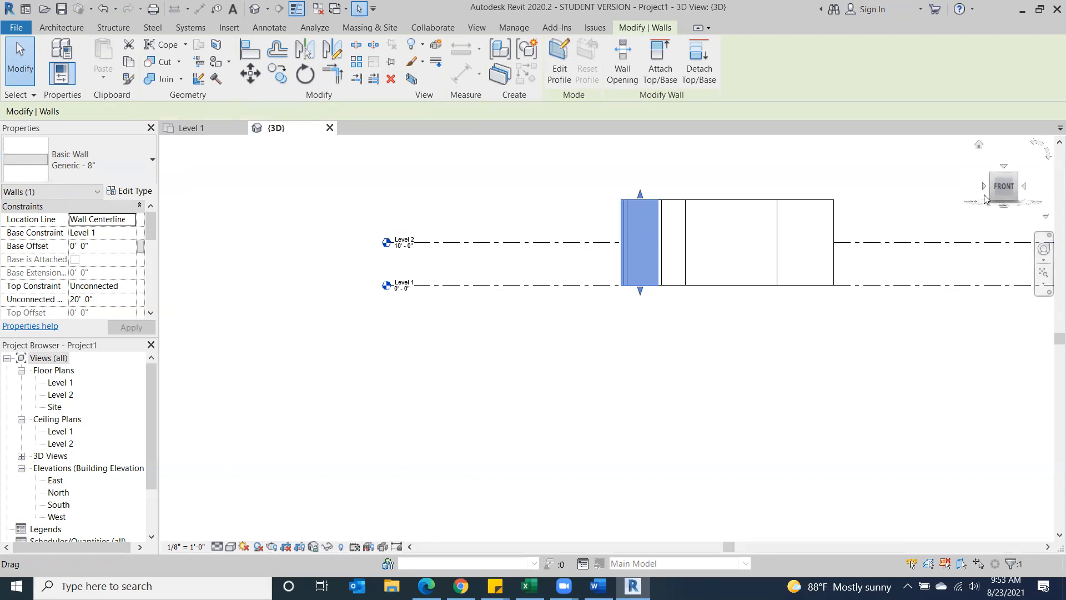
pyautogui.click(978, 144)
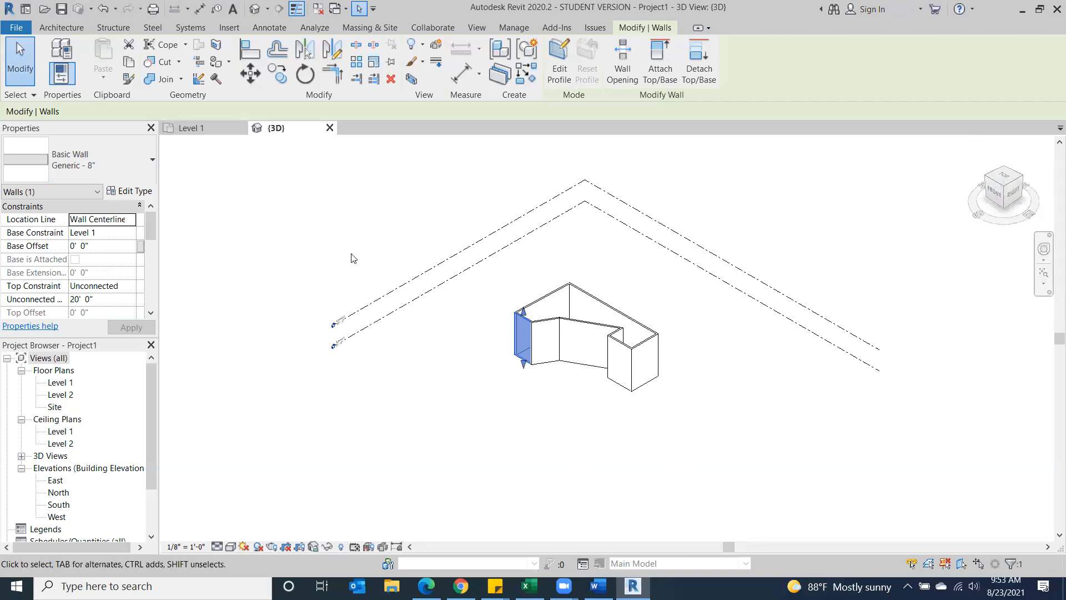
# Orbit the 3D model and compare the wall tops with the Level 1 and Level 2 lines from the front
pyautogui.click(254, 9)
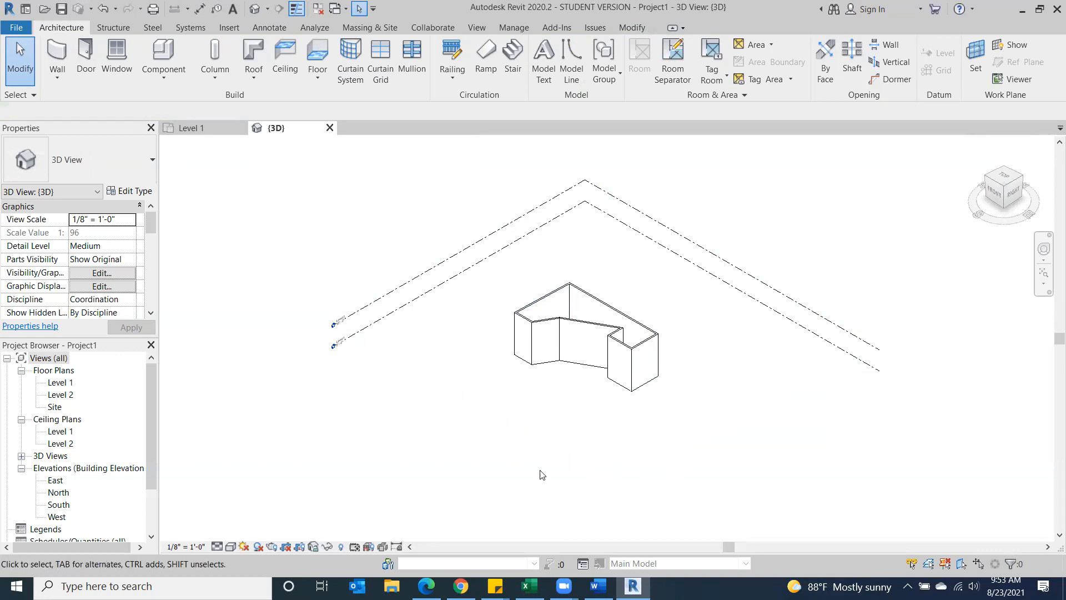
pyautogui.click(1004, 199)
pyautogui.moveTo(1034, 139)
pyautogui.mouseDown()
pyautogui.moveTo(1048, 488)
pyautogui.moveTo(1034, 506)
pyautogui.moveTo(967, 183)
pyautogui.moveTo(954, 269)
pyautogui.moveTo(1016, 399)
pyautogui.moveTo(997, 151)
pyautogui.moveTo(931, 169)
pyautogui.mouseUp()
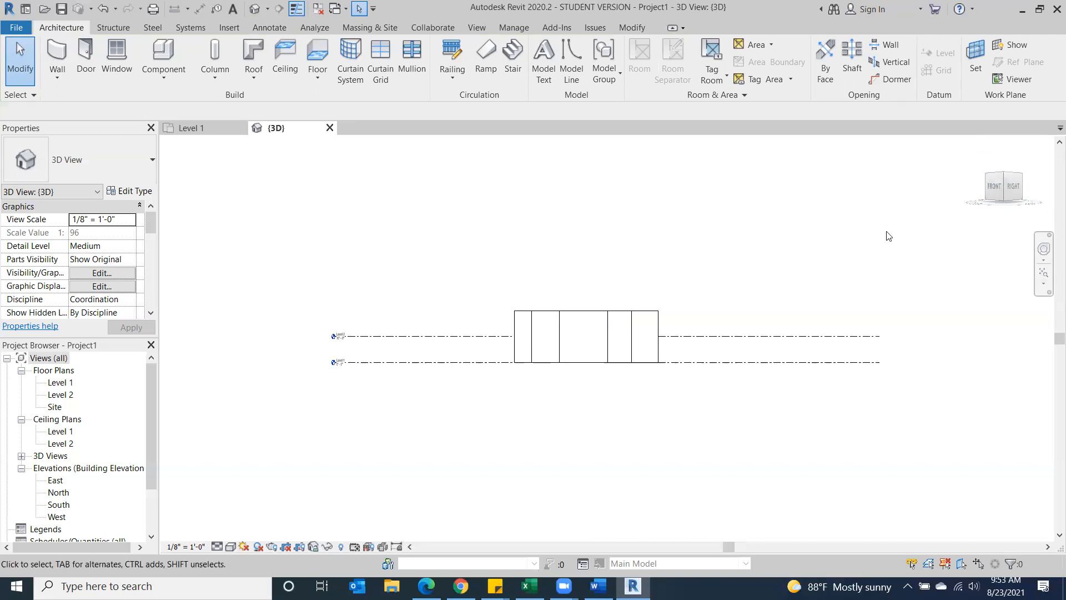
pyautogui.click(994, 191)
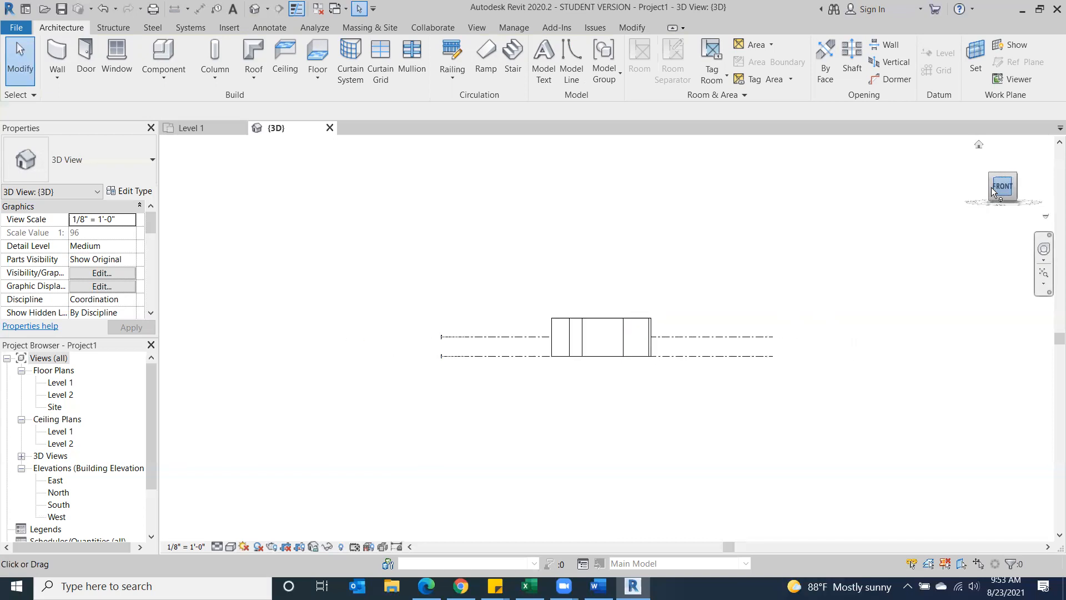
pyautogui.scroll(5, 569, 333)
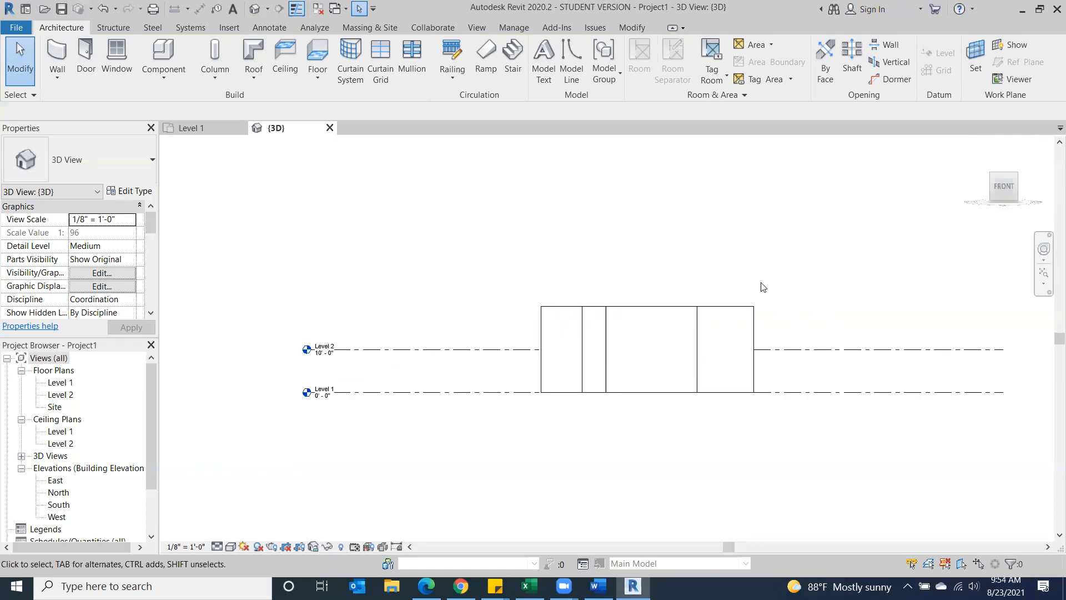
pyautogui.moveTo(1015, 173)
pyautogui.mouseDown()
pyautogui.moveTo(918, 250)
pyautogui.moveTo(304, 243)
pyautogui.moveTo(198, 222)
pyautogui.moveTo(222, 169)
pyautogui.moveTo(352, 191)
pyautogui.moveTo(211, 286)
pyautogui.moveTo(264, 180)
pyautogui.moveTo(1008, 186)
pyautogui.mouseUp()
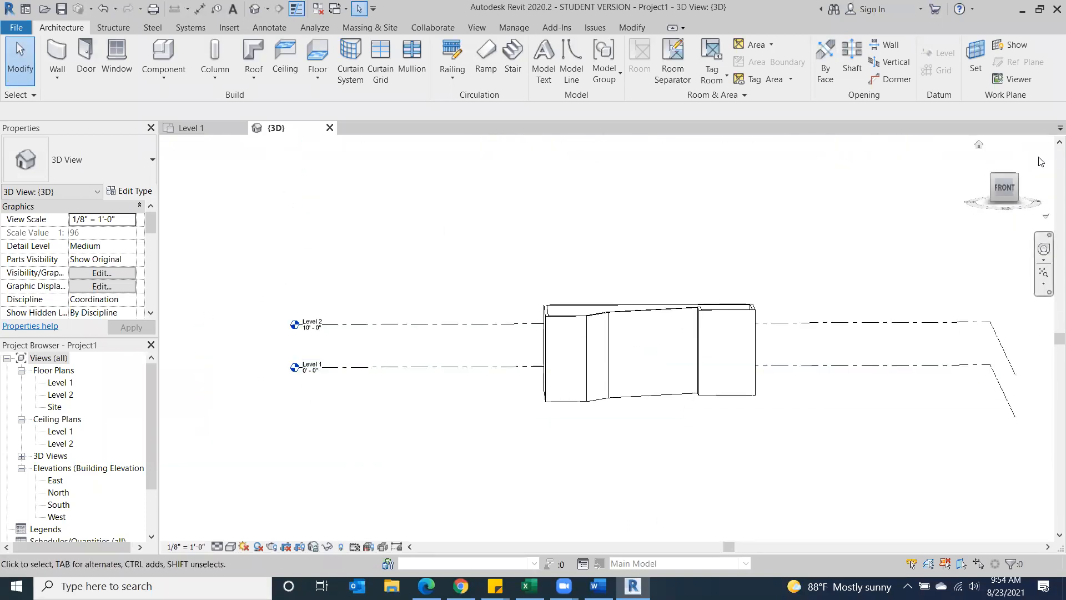
pyautogui.click(1005, 187)
pyautogui.scroll(5, 533, 352)
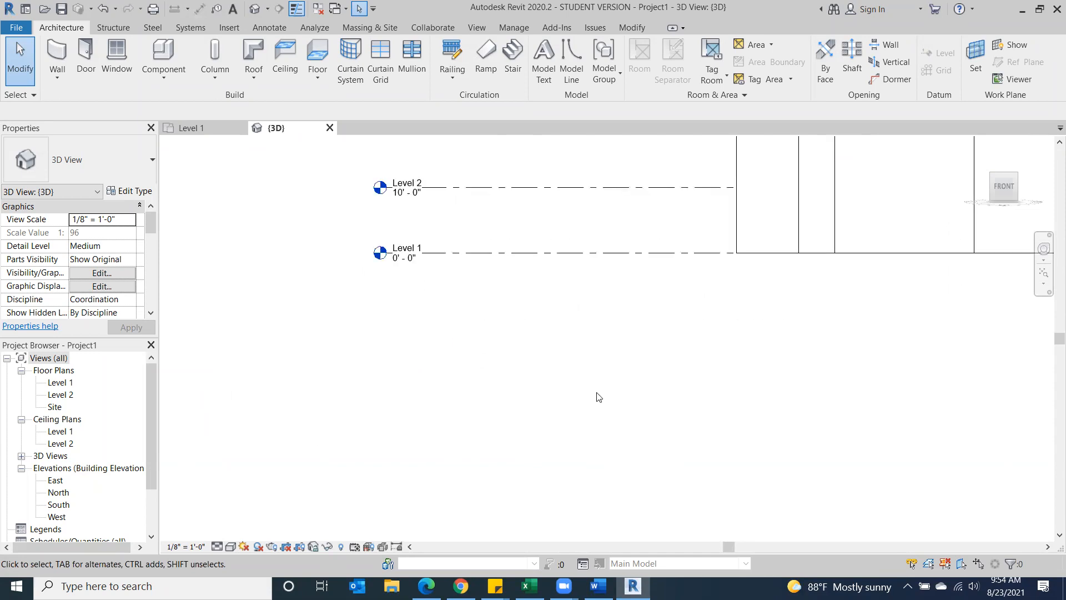
# Set the unconnected height of the leftmost front wall to 5'
pyautogui.click(758, 250)
pyautogui.scroll(-3, 619, 468)
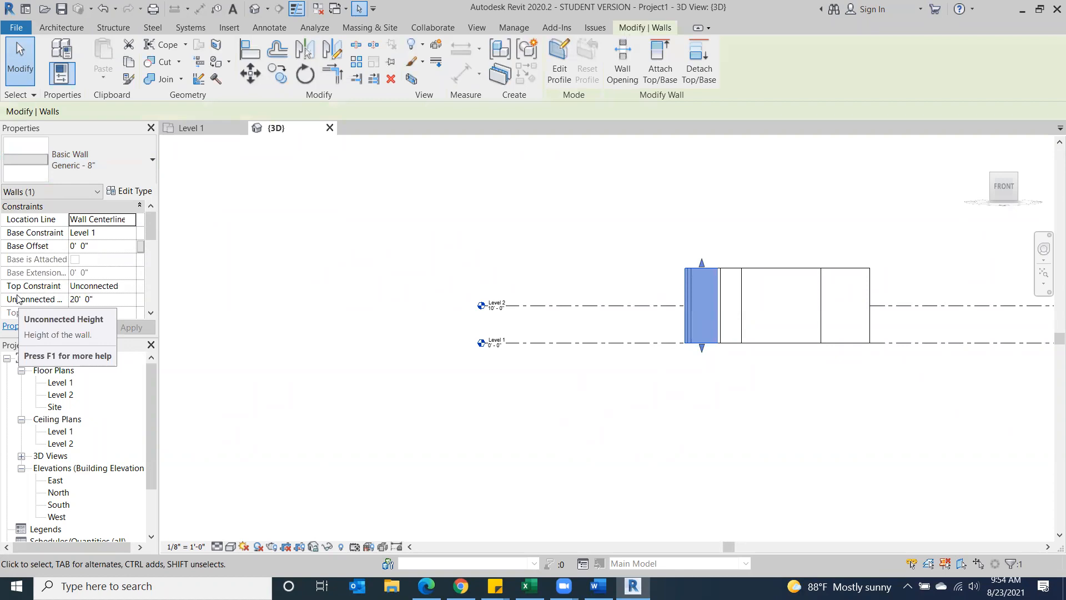
pyautogui.click(113, 303)
pyautogui.moveTo(93, 300); pyautogui.dragTo(64, 300)
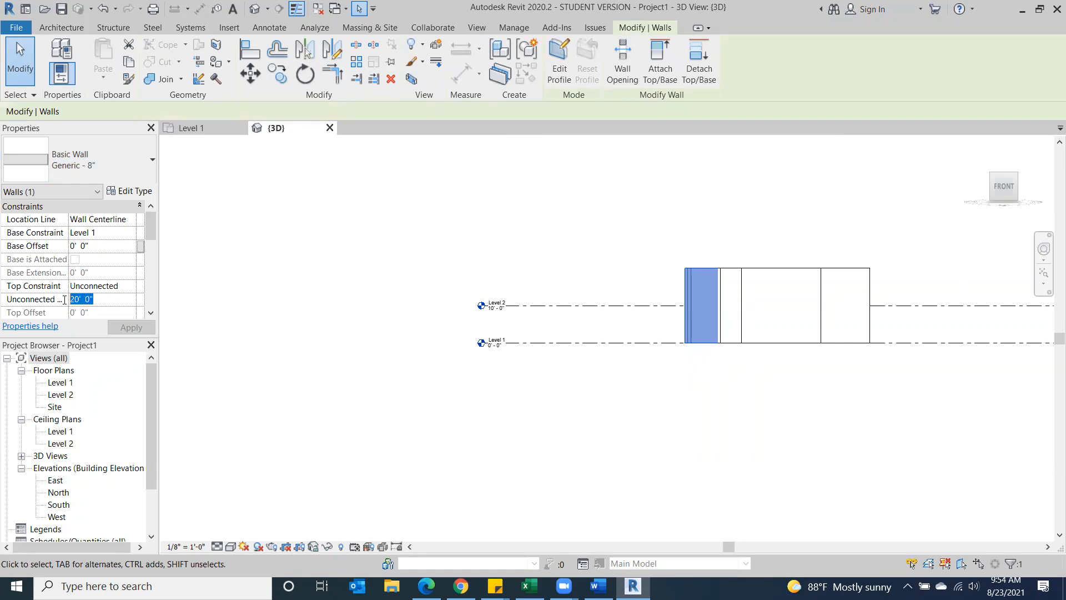
pyautogui.write('5')
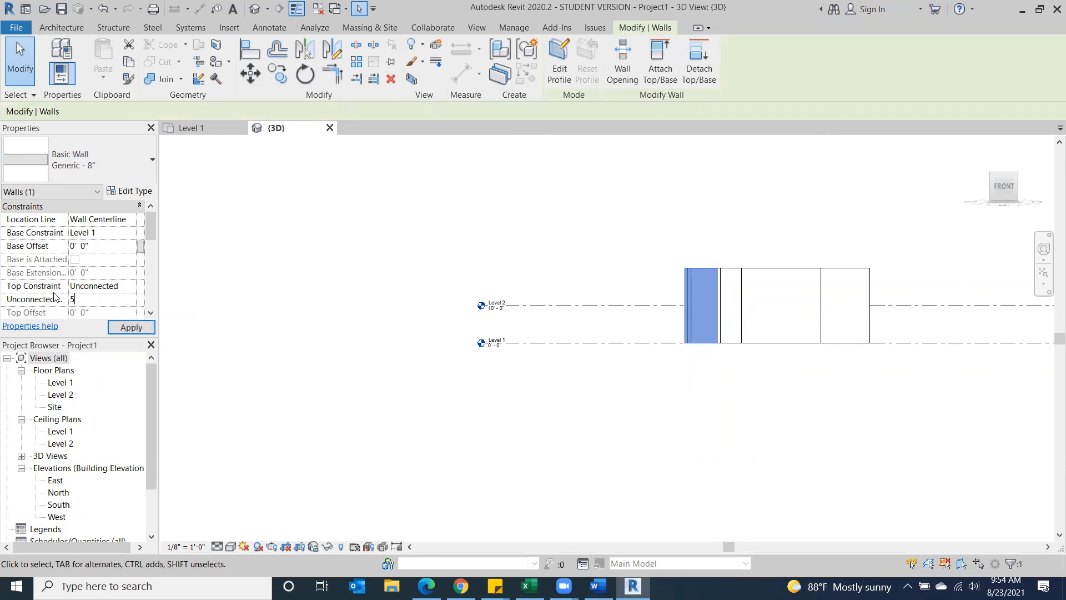
pyautogui.click(131, 327)
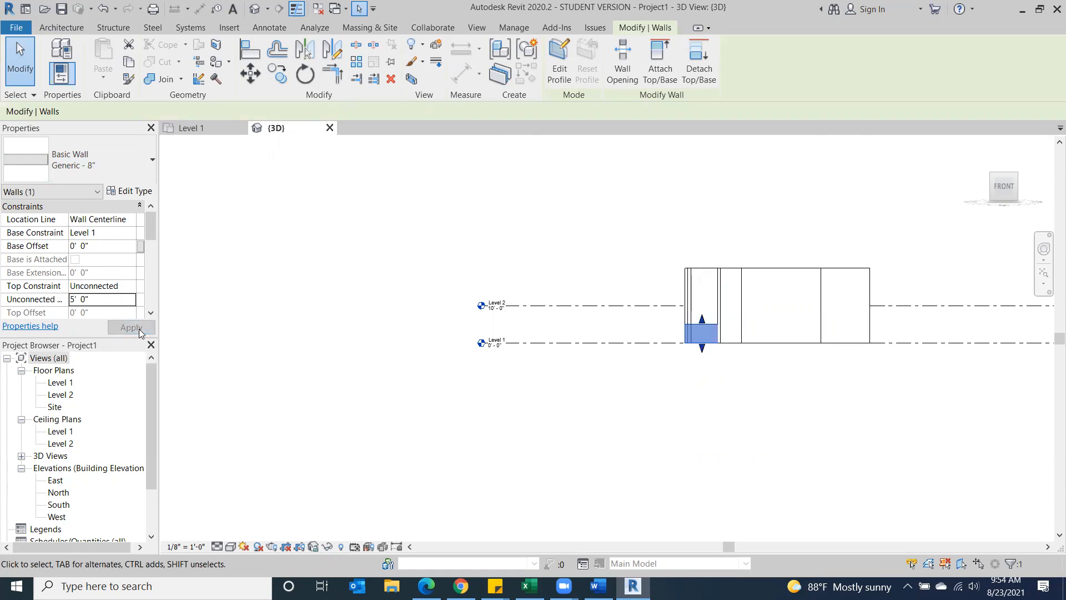
# Set the same wall's unconnected height to 50' and deselect it
pyautogui.click(95, 303)
pyautogui.click(61, 302)
pyautogui.write('50')
pyautogui.press('Return')
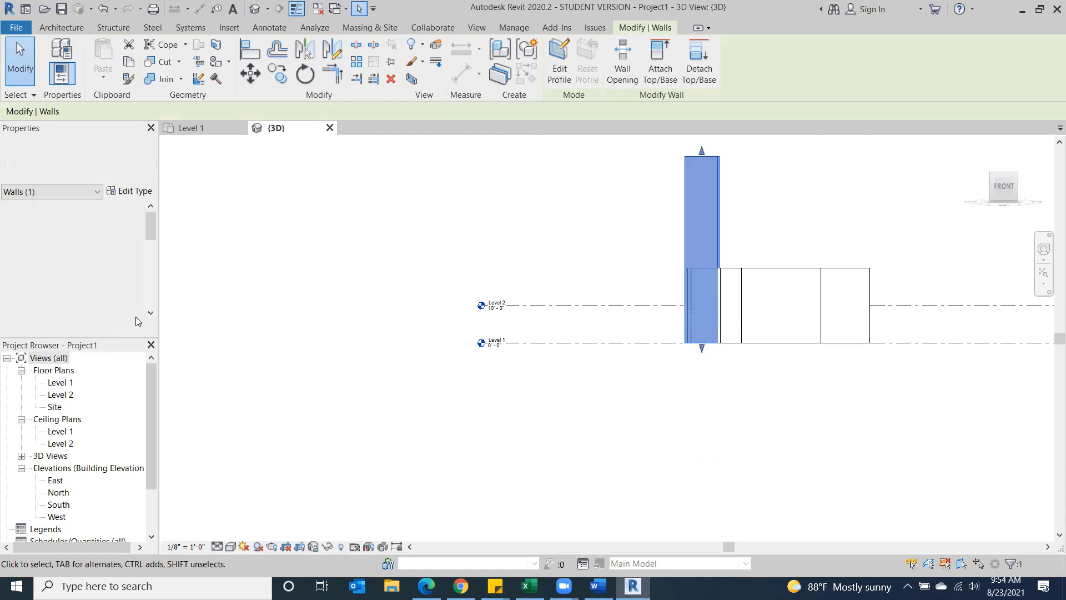
pyautogui.click(465, 458)
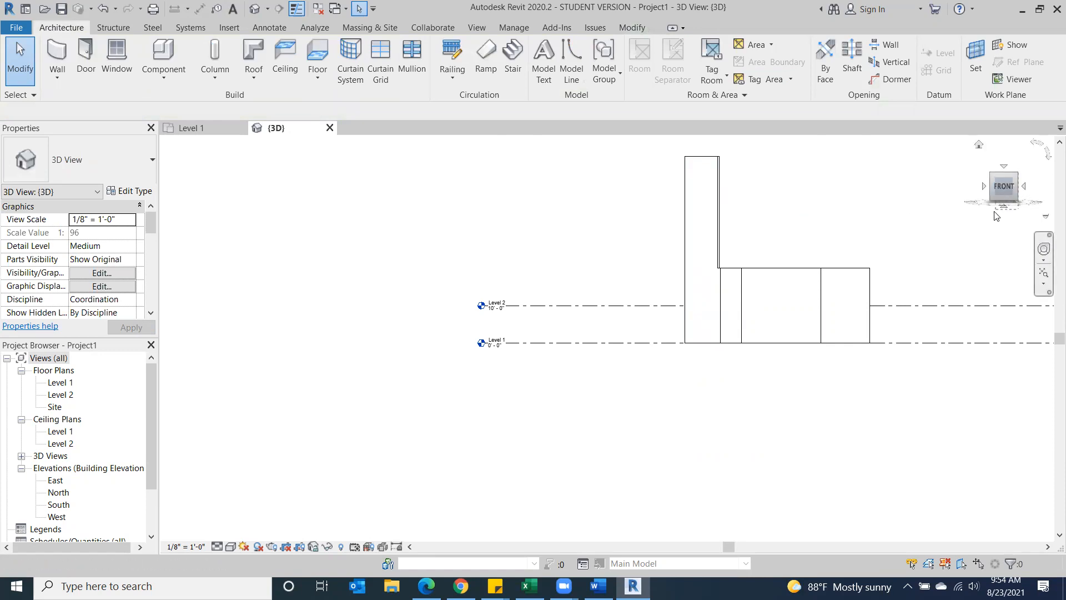
# Select all Generic - 8" wall instances visible in the 3D view and set their unconnected height to 10'
pyautogui.click(1012, 182)
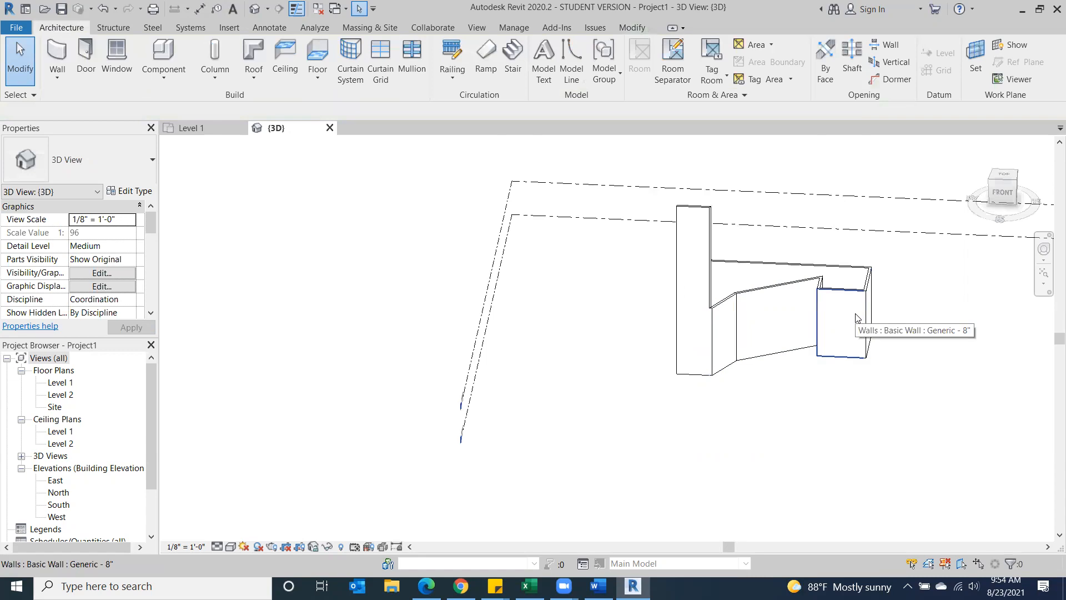
pyautogui.rightClick(721, 305)
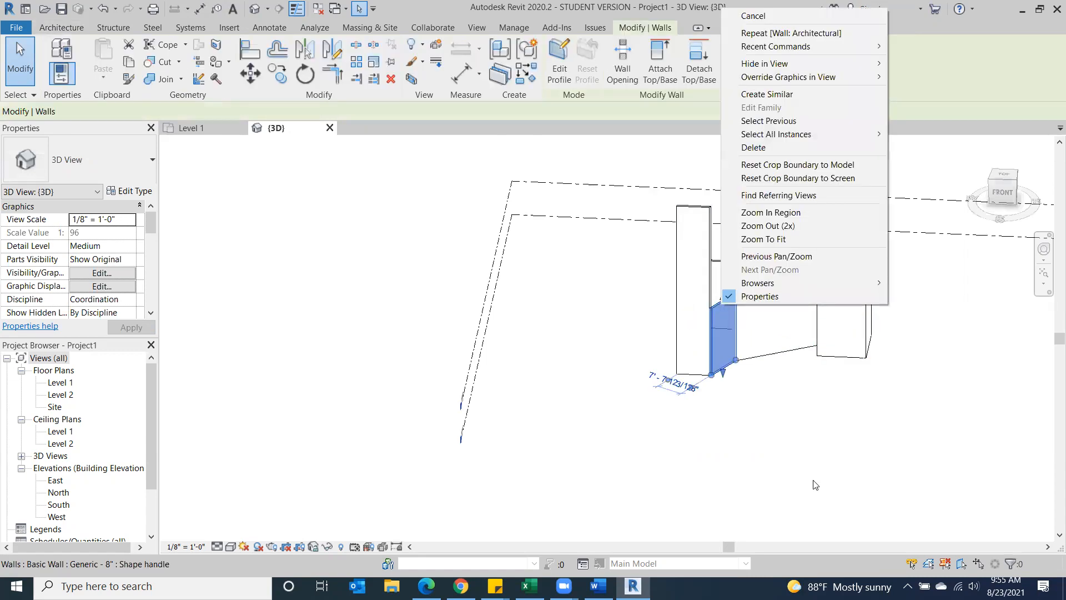
pyautogui.click(782, 457)
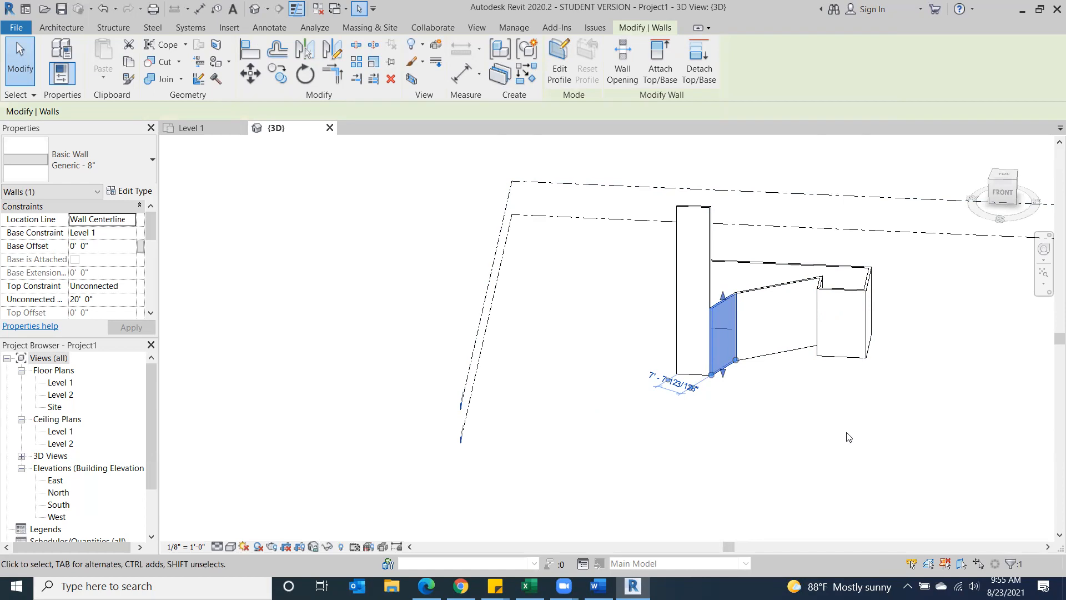
pyautogui.rightClick(746, 365)
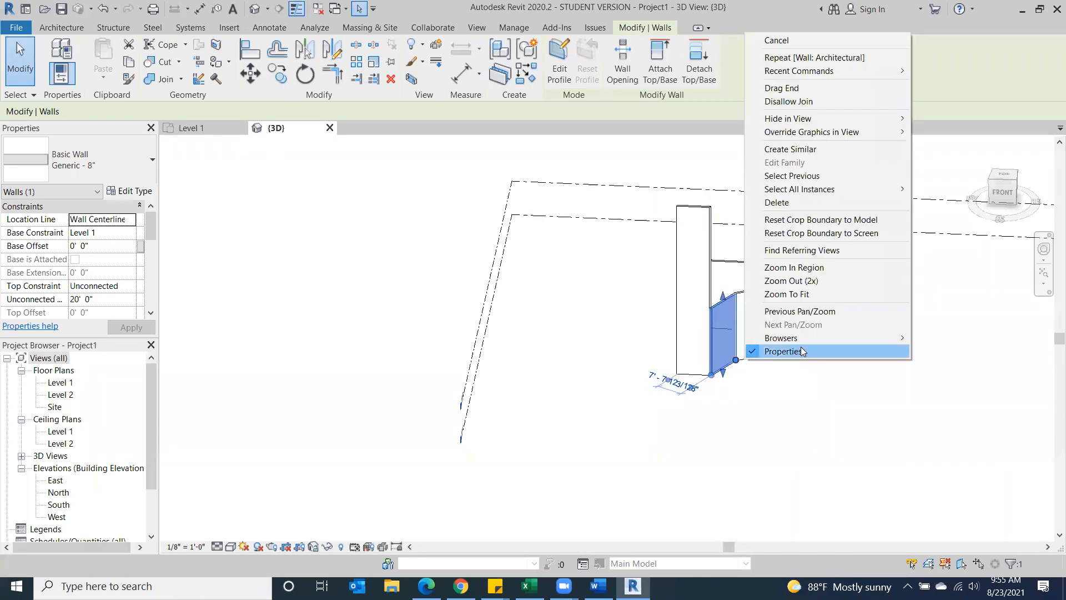
pyautogui.moveTo(851, 191)
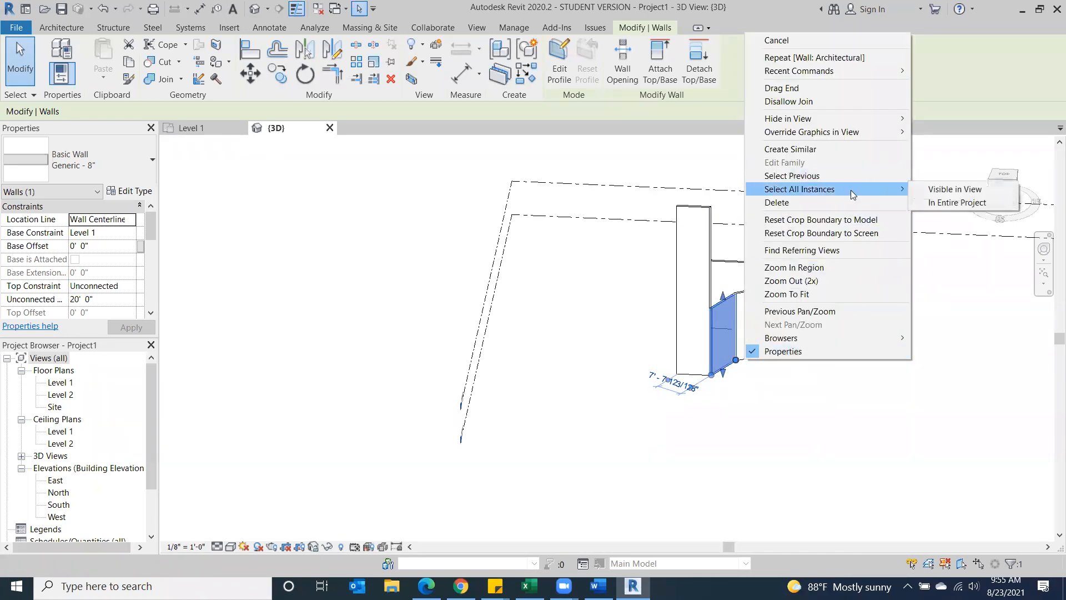
pyautogui.click(957, 191)
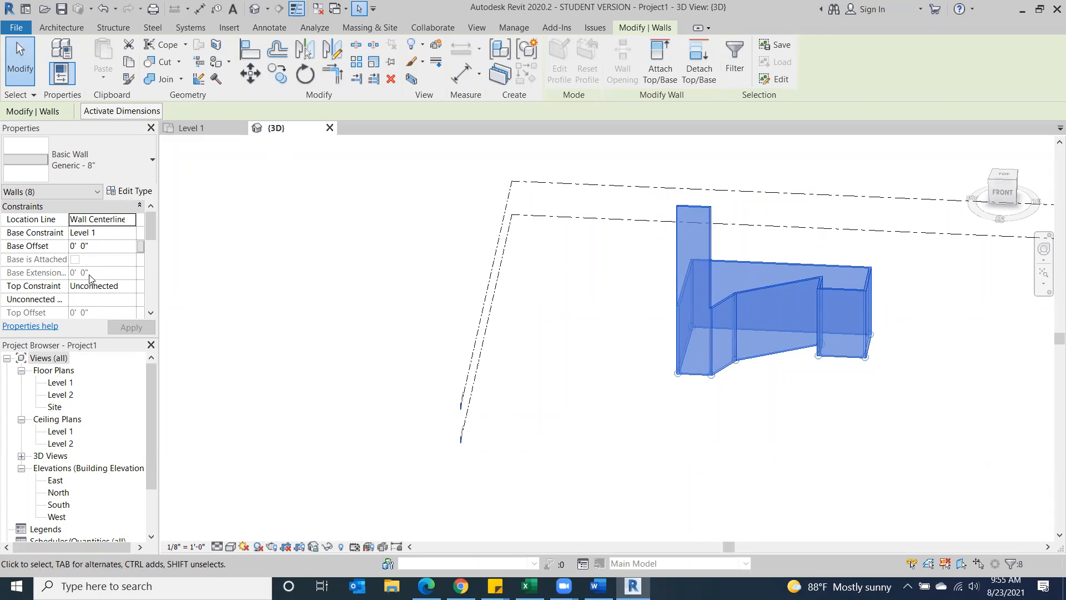
pyautogui.click(90, 299)
pyautogui.write('10')
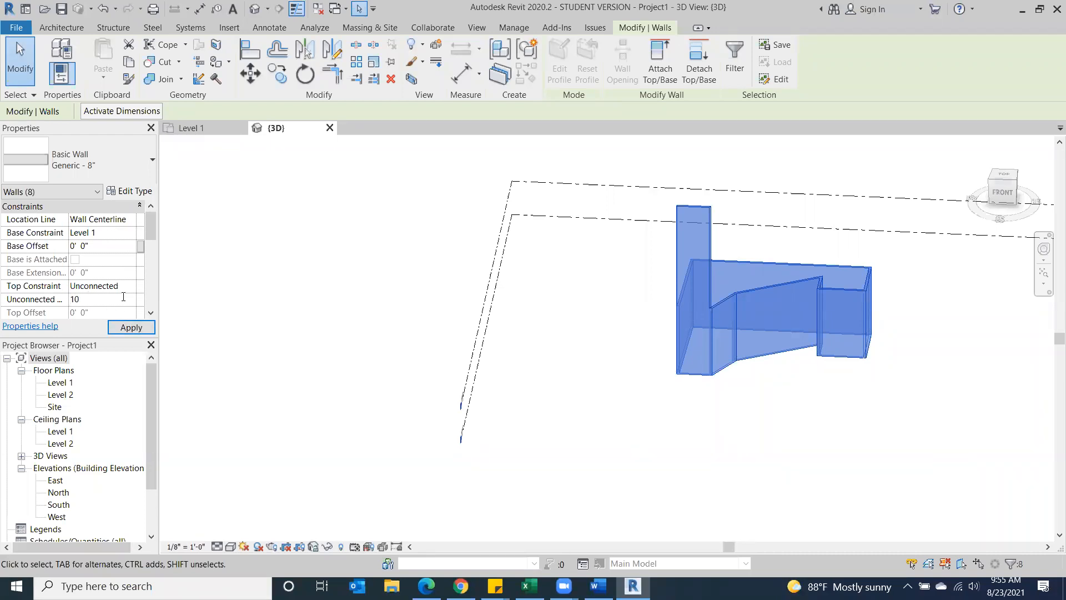
pyautogui.click(121, 328)
pyautogui.click(295, 302)
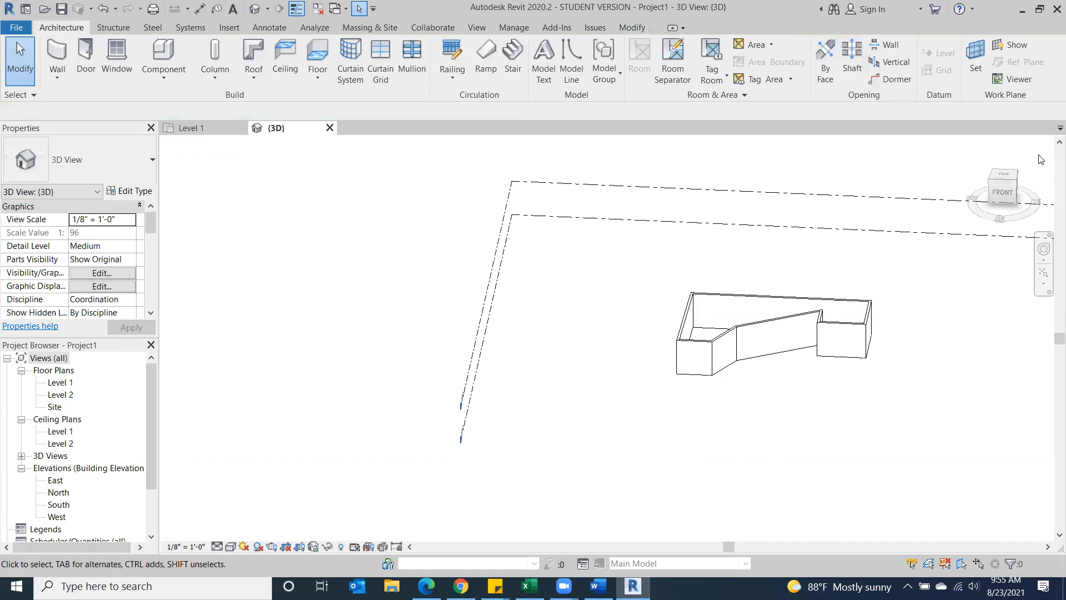
# Examine the equal-height walls against the level lines from the front and from an angled 3D view
pyautogui.click(1003, 189)
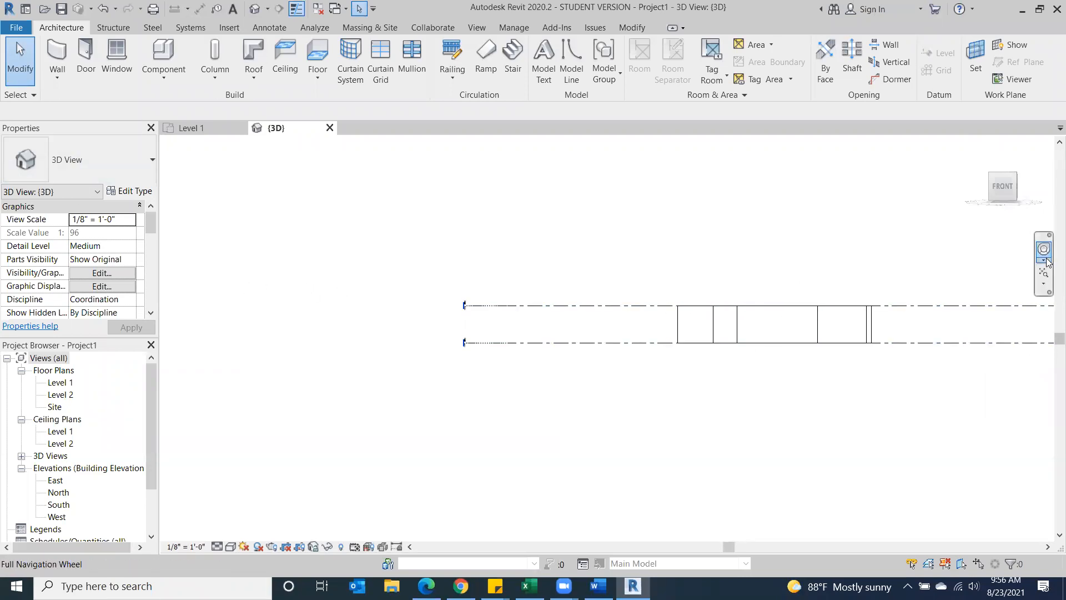
pyautogui.moveTo(1022, 192); pyautogui.dragTo(987, 195)
pyautogui.scroll(2, 709, 359)
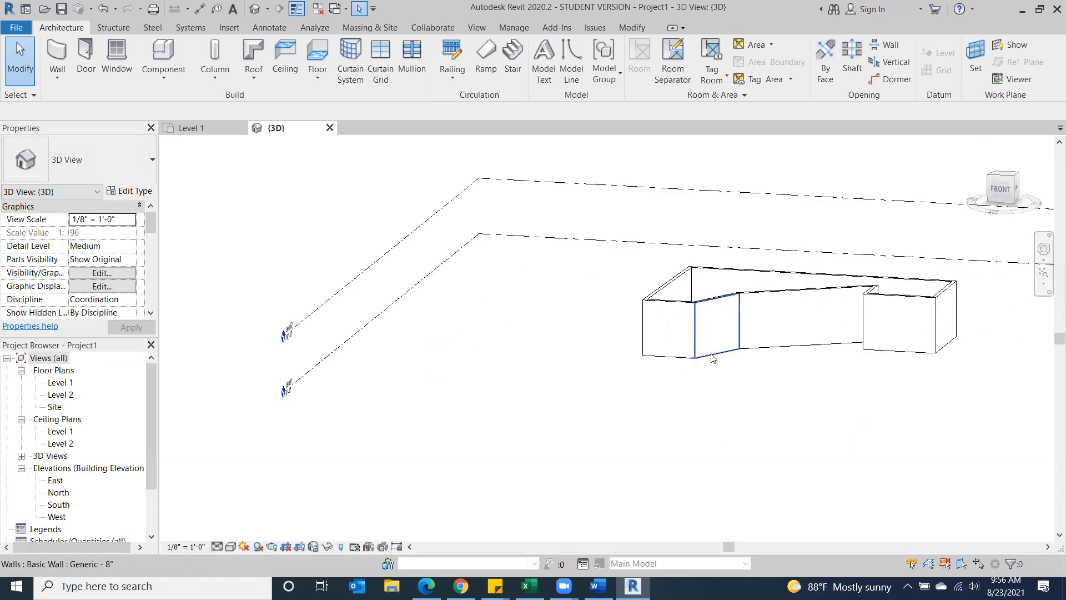
# Examine the walls in the East, North, South and West building elevations, finishing on South
pyautogui.moveTo(995, 176)
pyautogui.mouseDown()
pyautogui.moveTo(993, 207)
pyautogui.moveTo(1009, 235)
pyautogui.mouseUp()
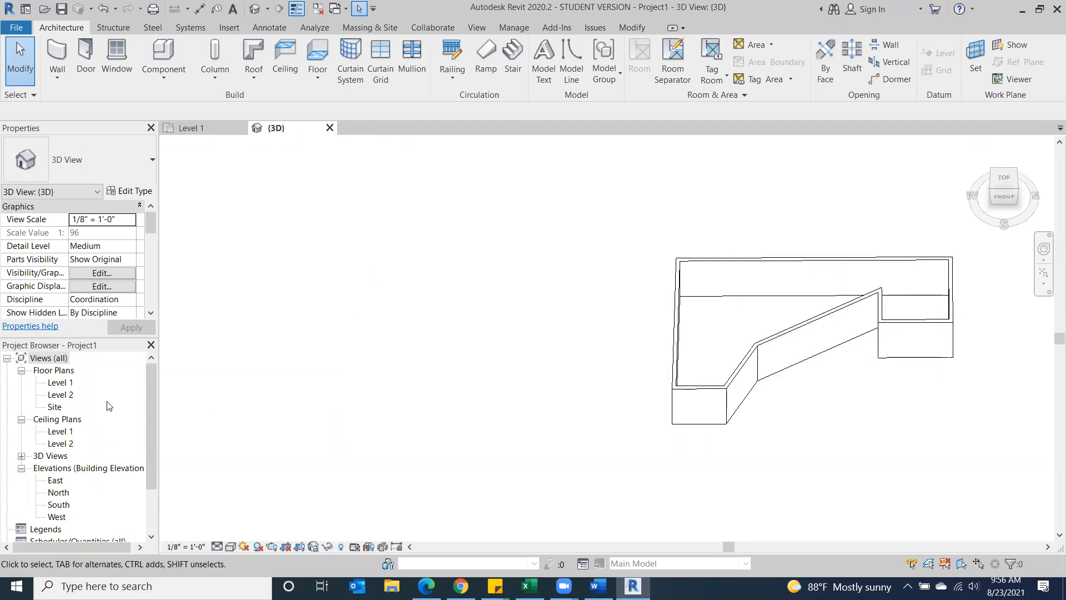
pyautogui.click(23, 456)
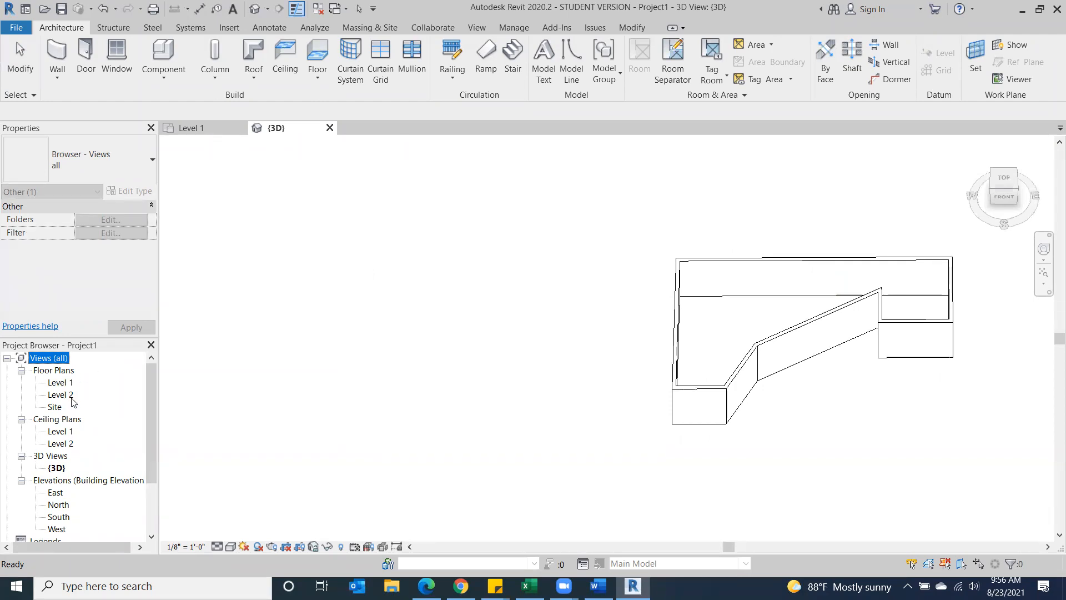
pyautogui.doubleClick(55, 493)
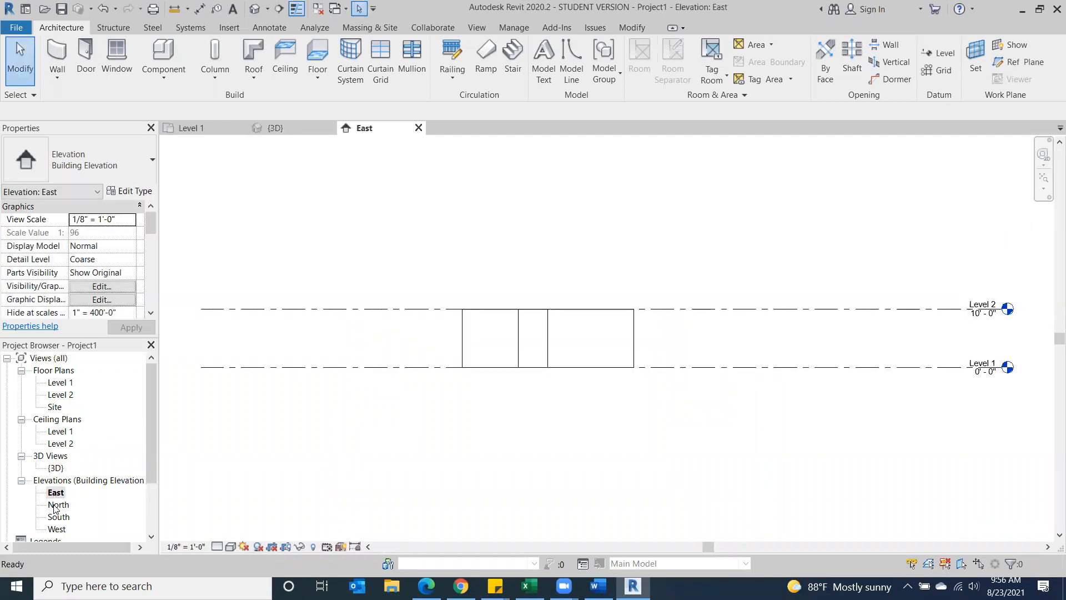
pyautogui.doubleClick(56, 505)
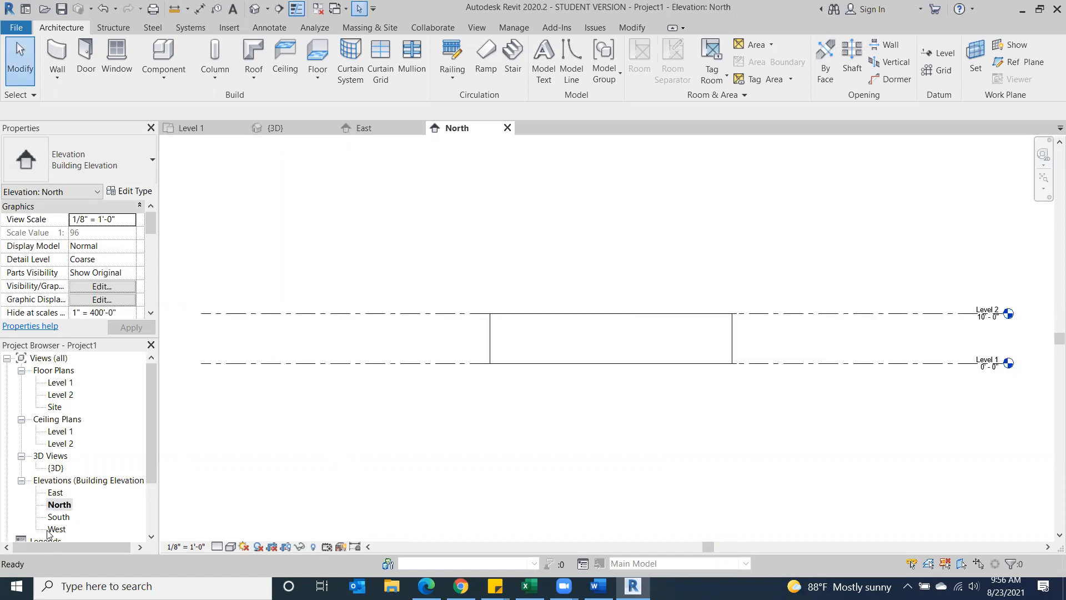
pyautogui.doubleClick(51, 517)
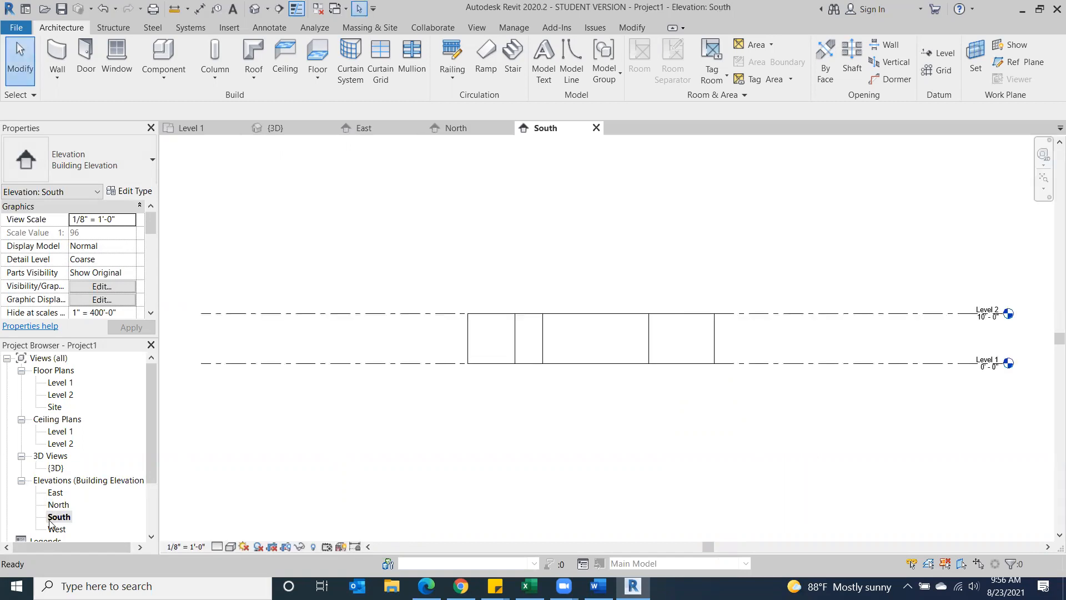
pyautogui.doubleClick(55, 529)
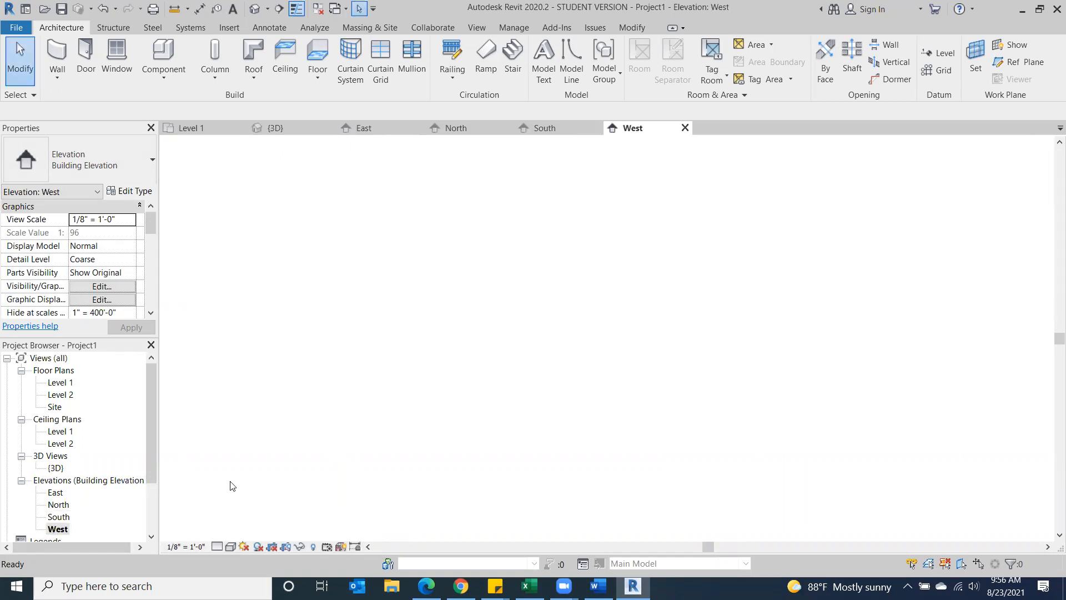
pyautogui.doubleClick(58, 517)
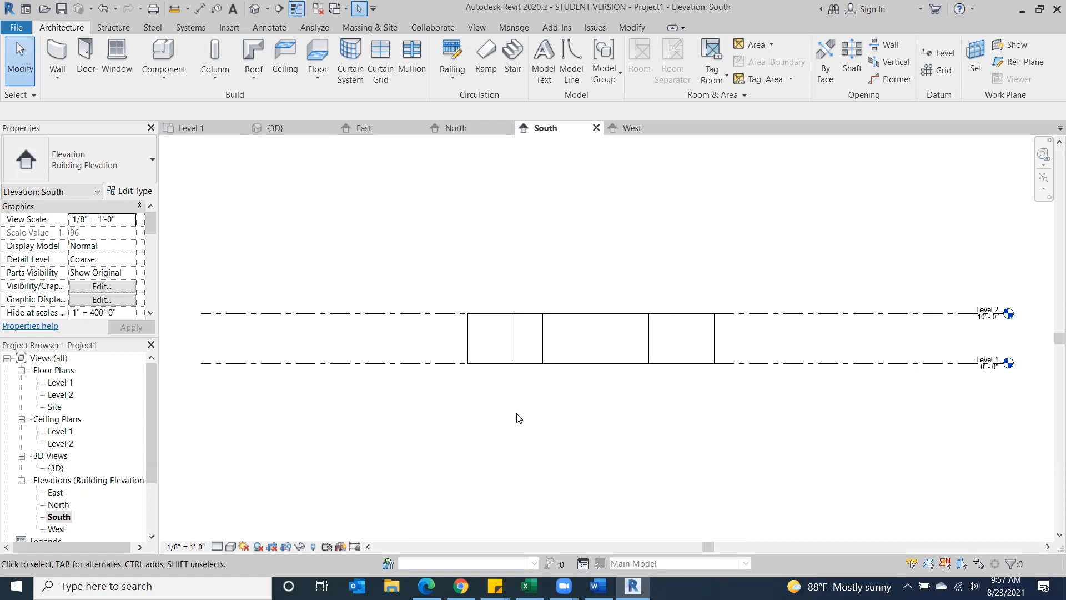
# Look at the West elevation through its marker on the Level 1 floor plan and return to that plan
pyautogui.doubleClick(58, 383)
pyautogui.scroll(-3, 514, 350)
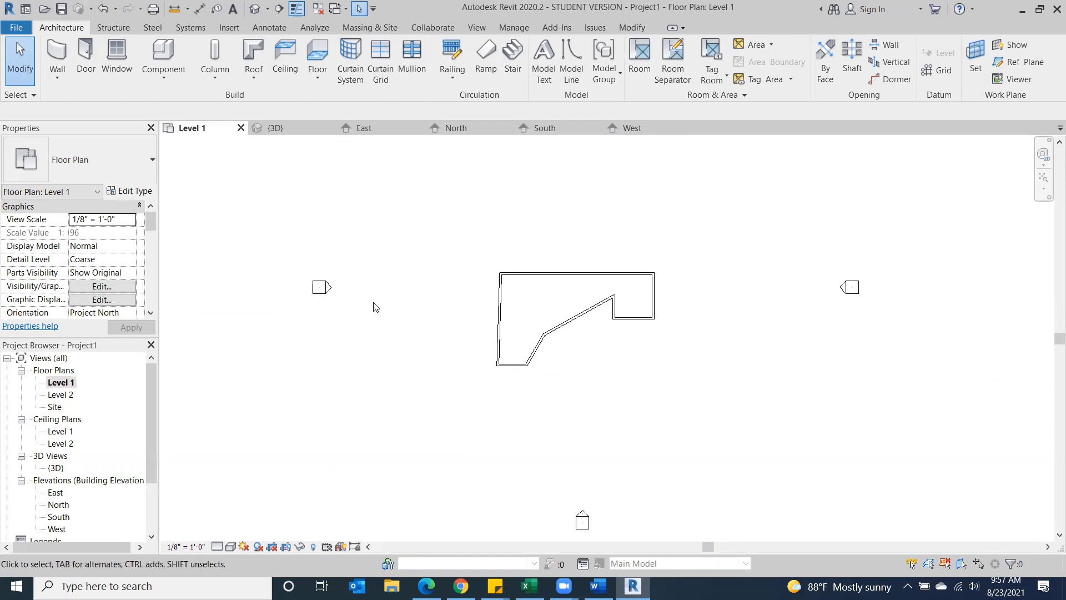
pyautogui.doubleClick(329, 288)
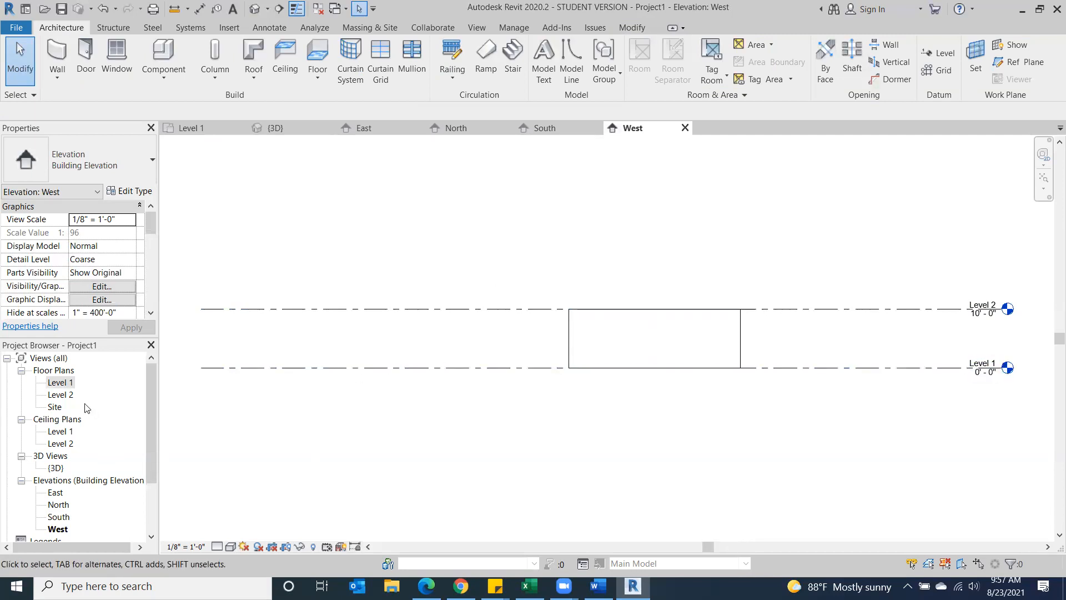
pyautogui.doubleClick(61, 383)
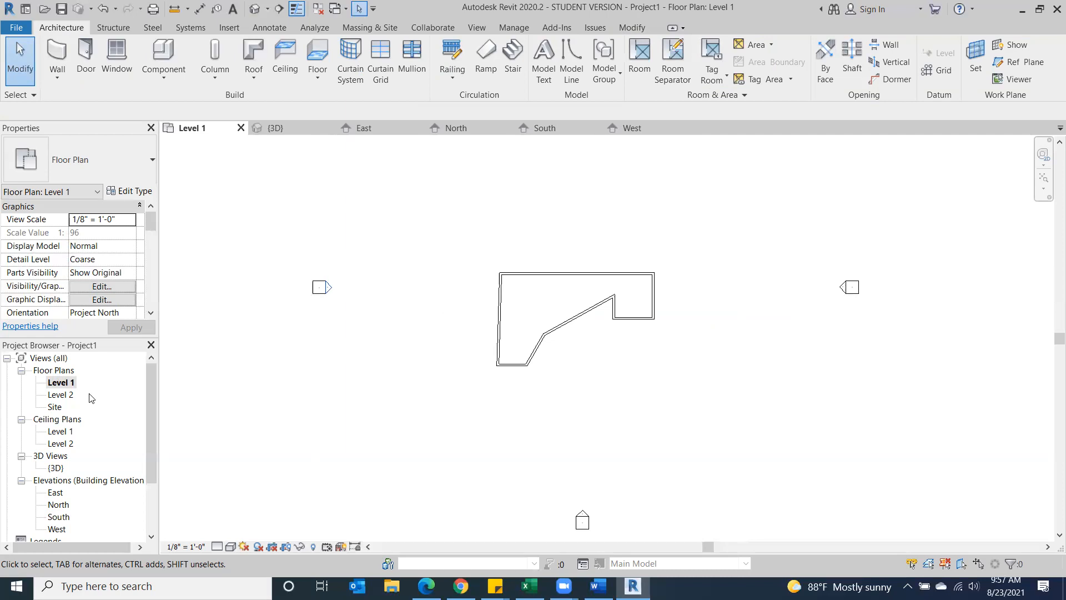
# View the Level 1 ceiling plan, collapse the Ceiling Plans group, and go back to the Level 1 floor plan
pyautogui.doubleClick(60, 431)
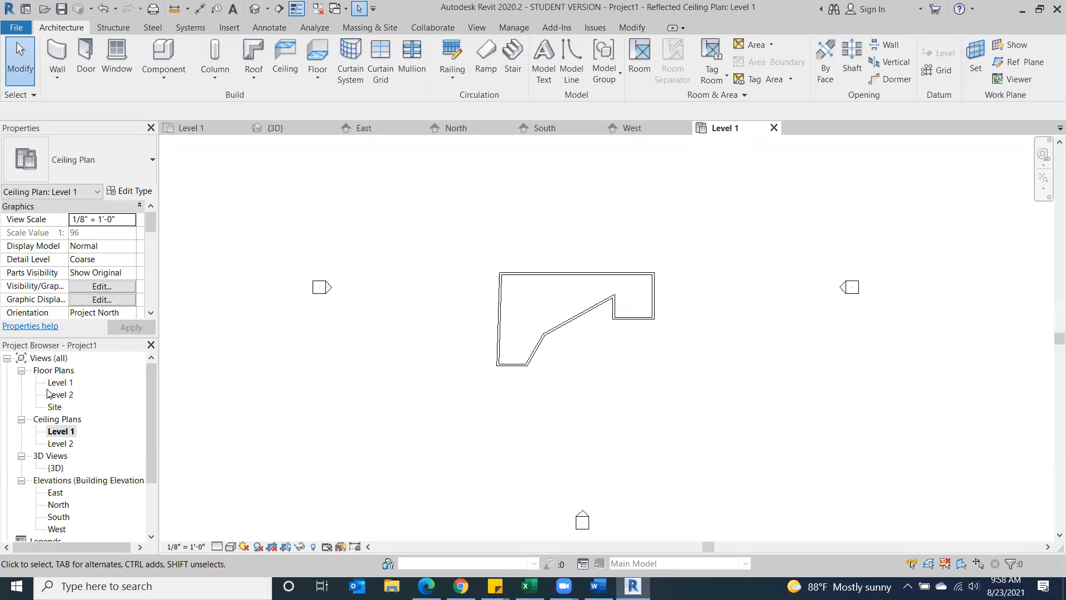
pyautogui.click(17, 425)
pyautogui.click(21, 420)
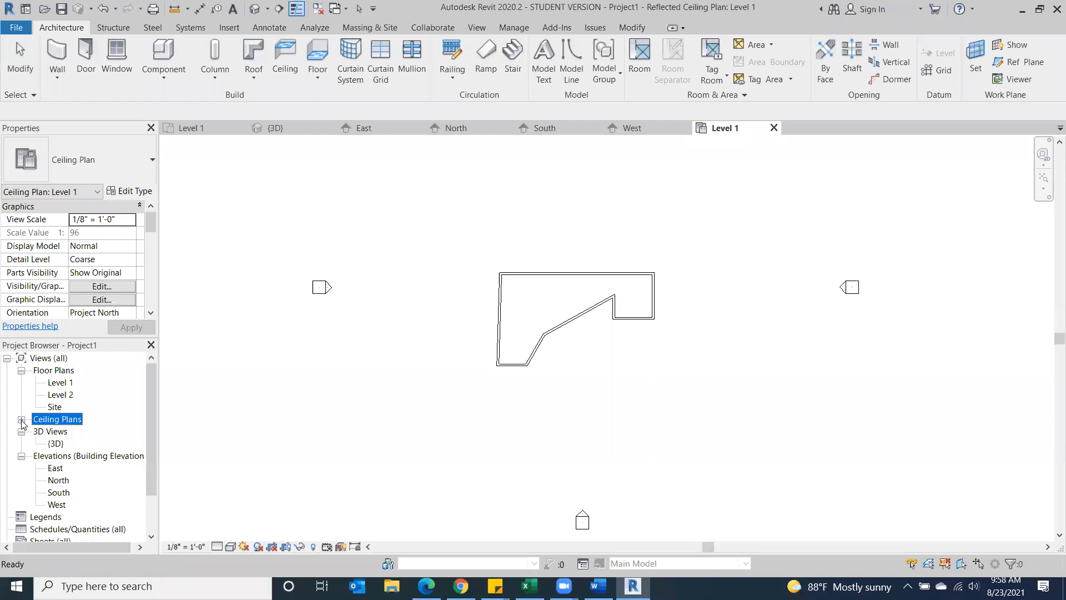
pyautogui.doubleClick(58, 382)
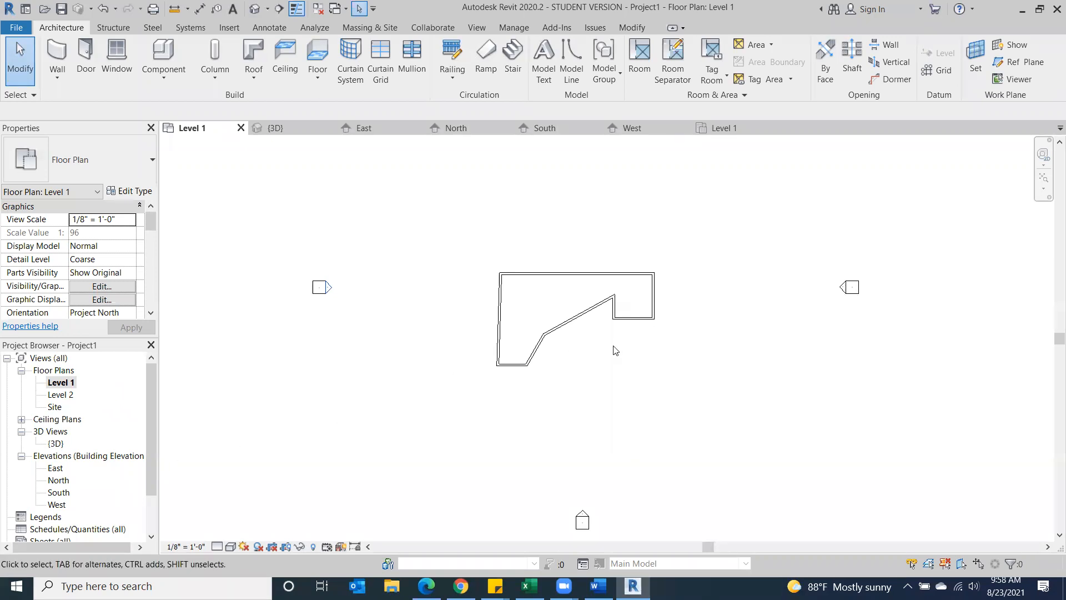
pyautogui.scroll(2, 614, 349)
pyautogui.scroll(-2, 838, 283)
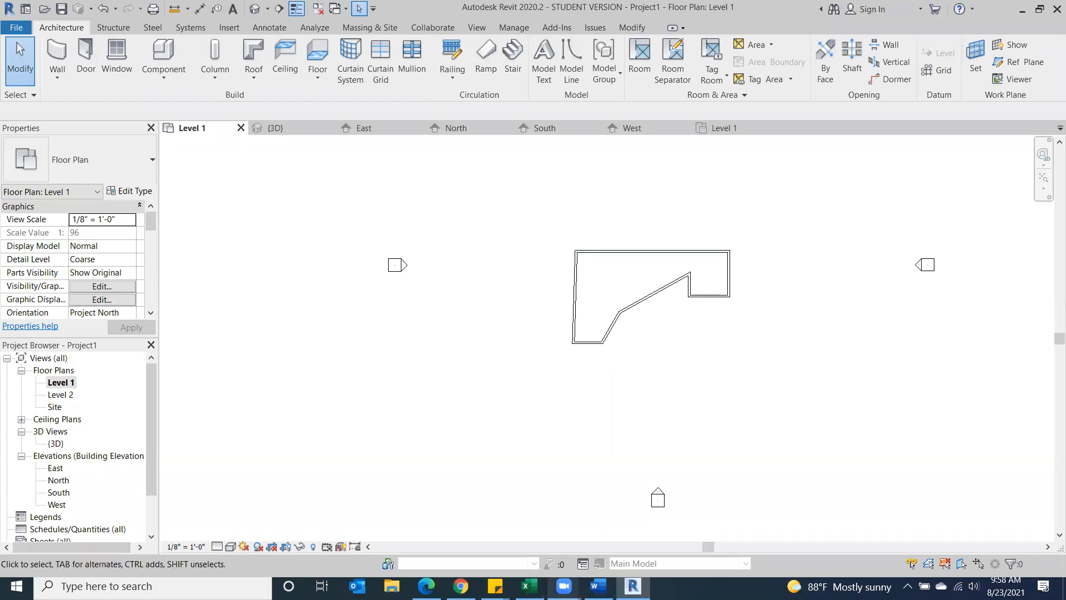
# Switch to Word to check the Class 3 outline, and return to the Level 1 floor plan in Revit
pyautogui.click(598, 586)
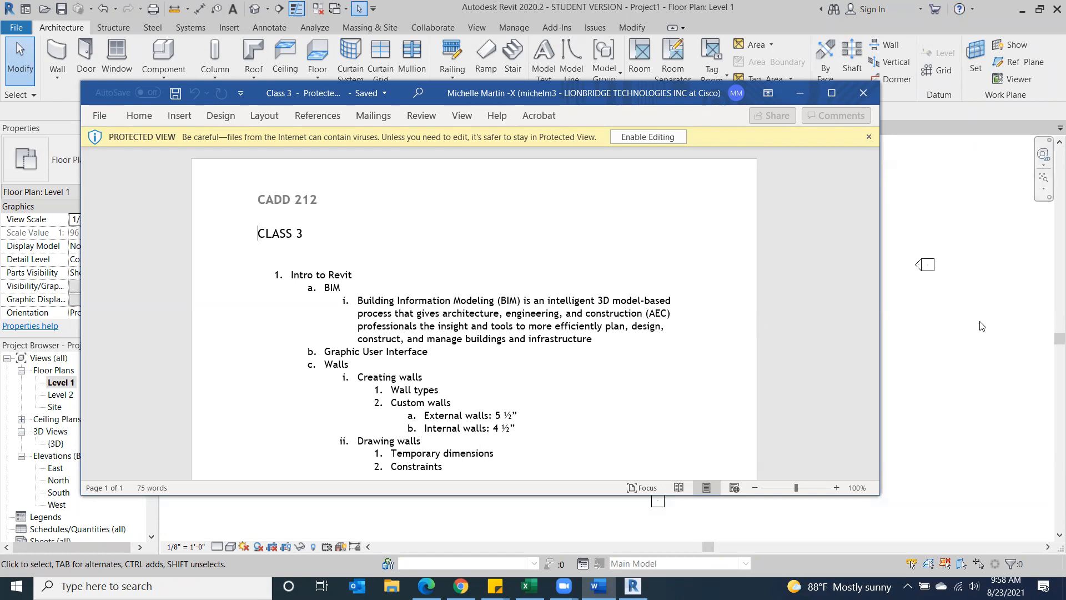
pyautogui.click(988, 348)
pyautogui.scroll(3, 677, 276)
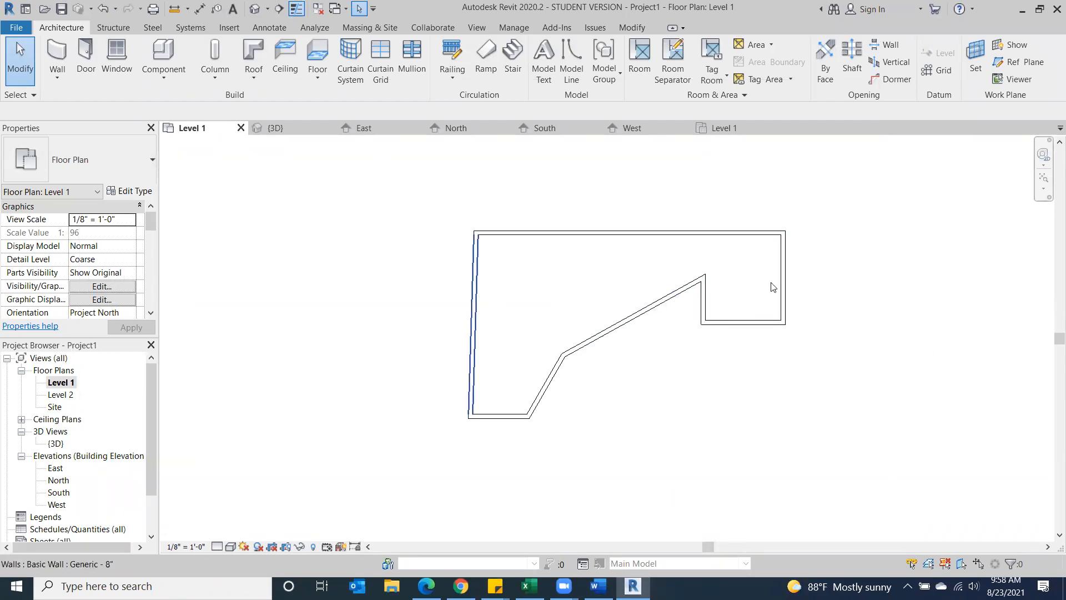
# Pull the slanted left wall's upper end outward past the top wall, making it vertical and opening the corner, and deselect it
pyautogui.click(478, 253)
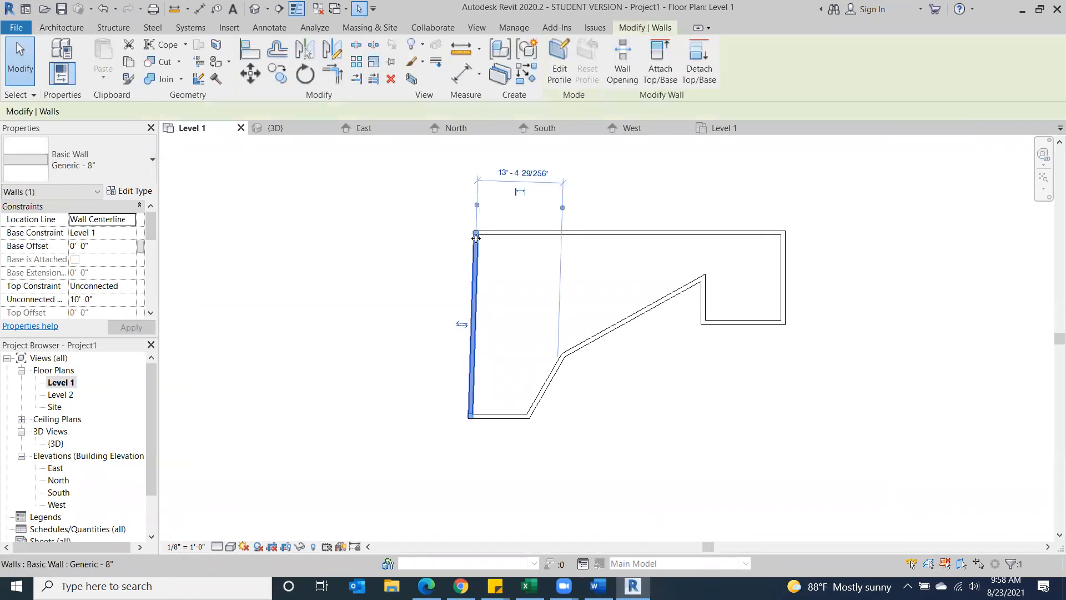
pyautogui.scroll(3, 472, 246)
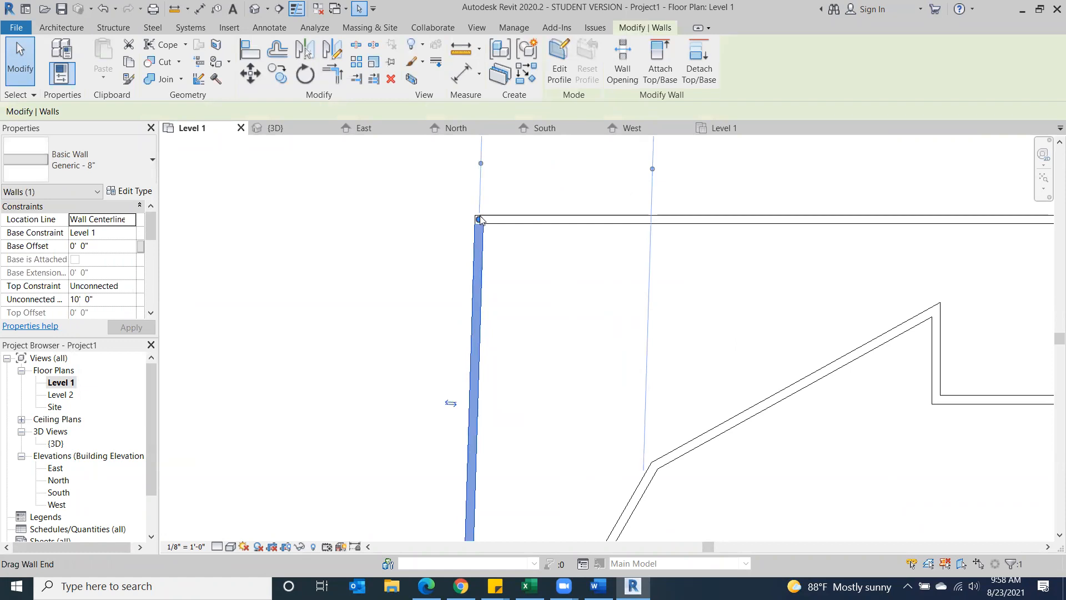
pyautogui.moveTo(479, 220); pyautogui.dragTo(421, 209)
pyautogui.scroll(-2, 331, 278)
pyautogui.click(333, 292)
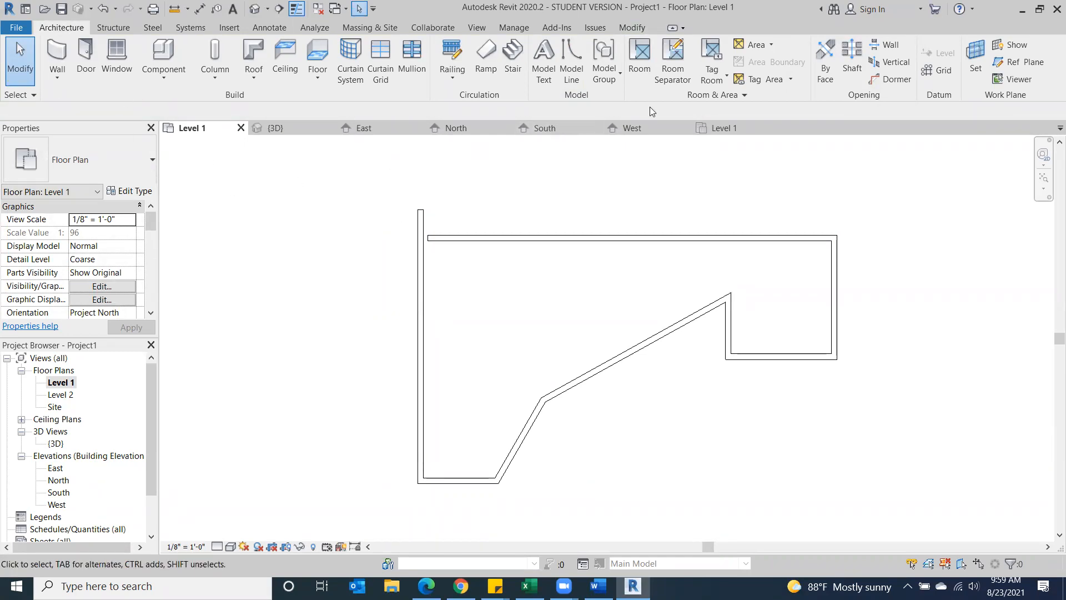
# Try Trim/Extend to Corner on the top wall and the lower part of the left wall, and undo it
pyautogui.click(633, 28)
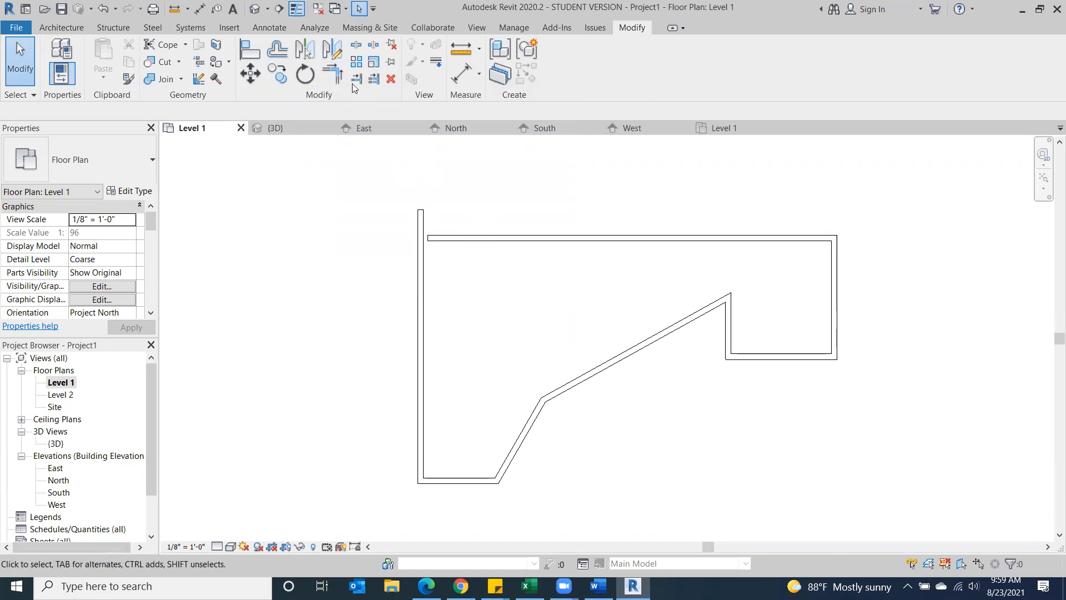
pyautogui.click(333, 80)
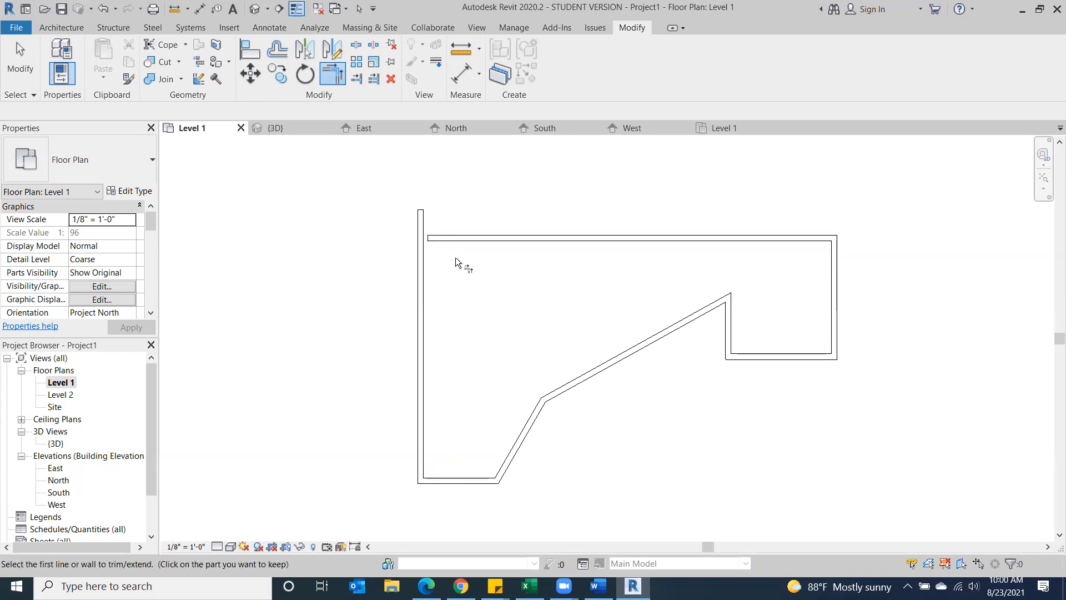
pyautogui.click(467, 242)
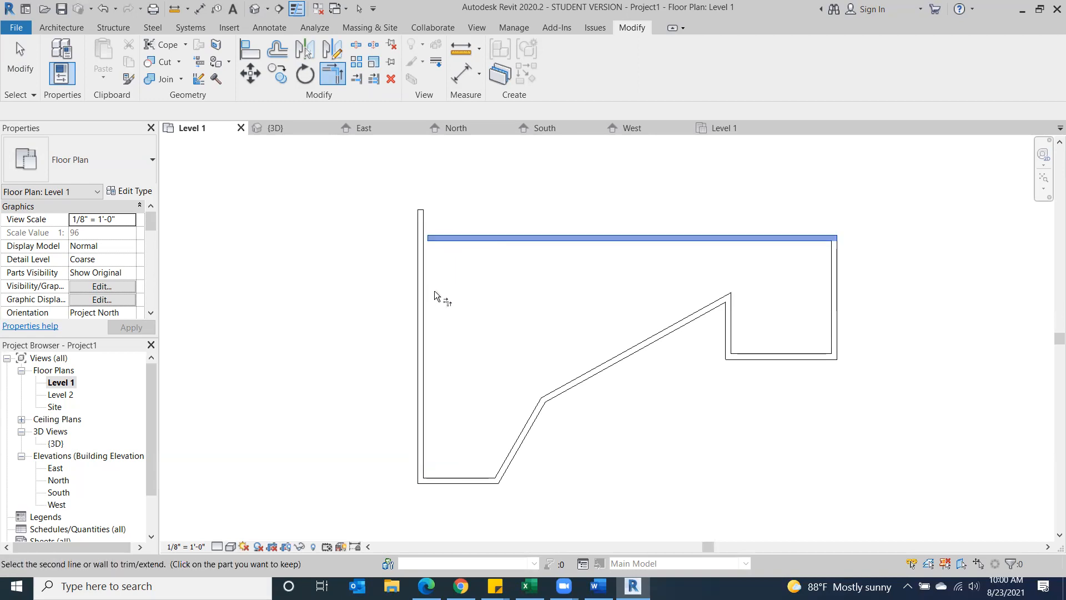
pyautogui.click(424, 299)
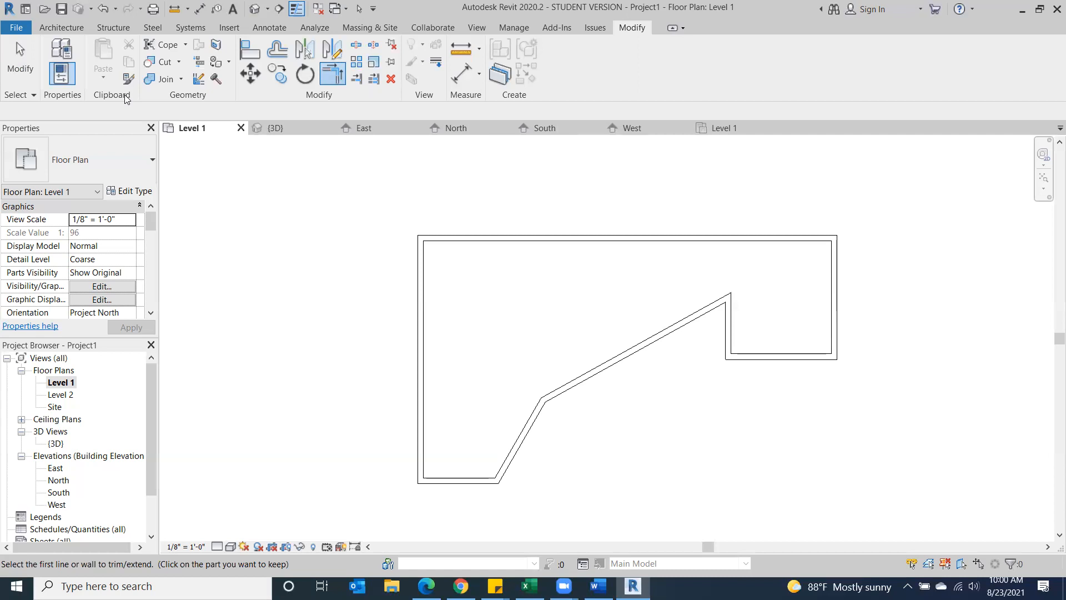
pyautogui.click(101, 8)
# Try the corner trim keeping the left wall's upper stub and the top wall, and undo it
pyautogui.click(421, 217)
pyautogui.click(466, 238)
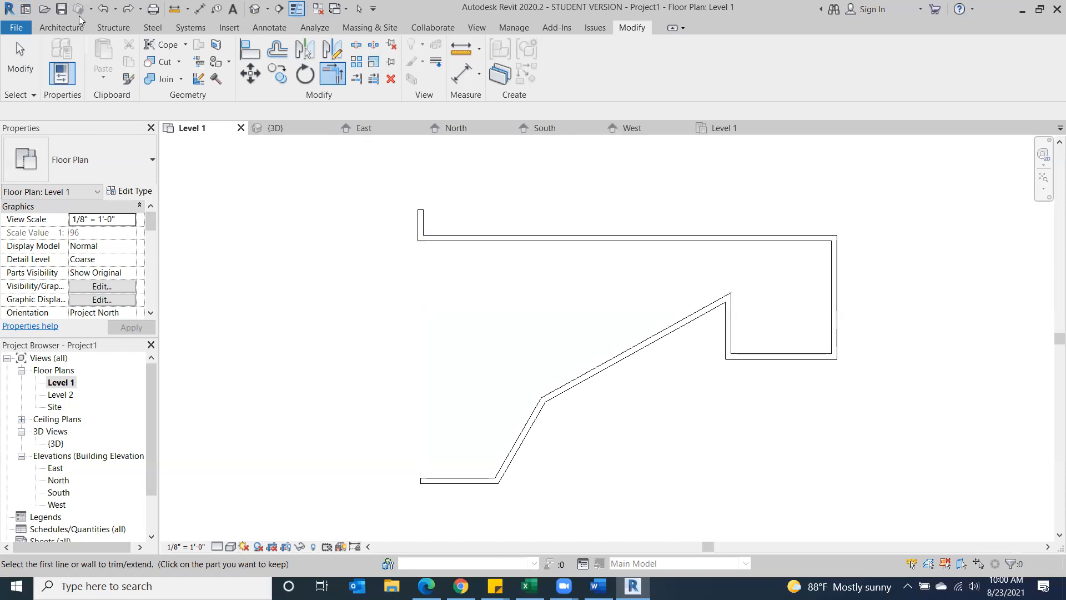
pyautogui.click(104, 8)
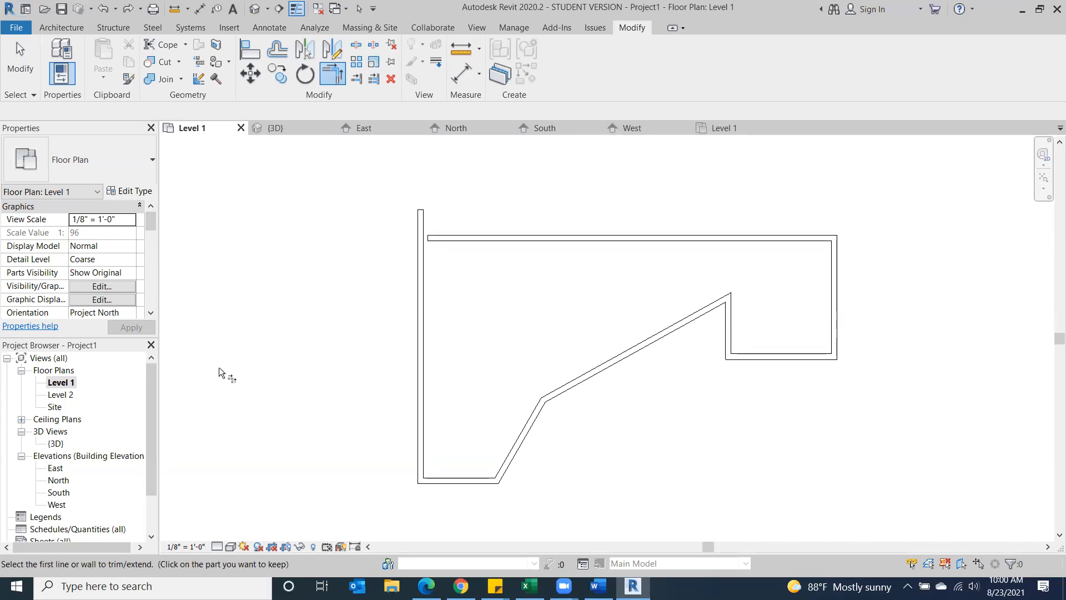
# Trim the top wall and left wall into a closed corner, keeping the left wall's long lower part
pyautogui.click(456, 238)
pyautogui.click(421, 283)
pyautogui.click(20, 58)
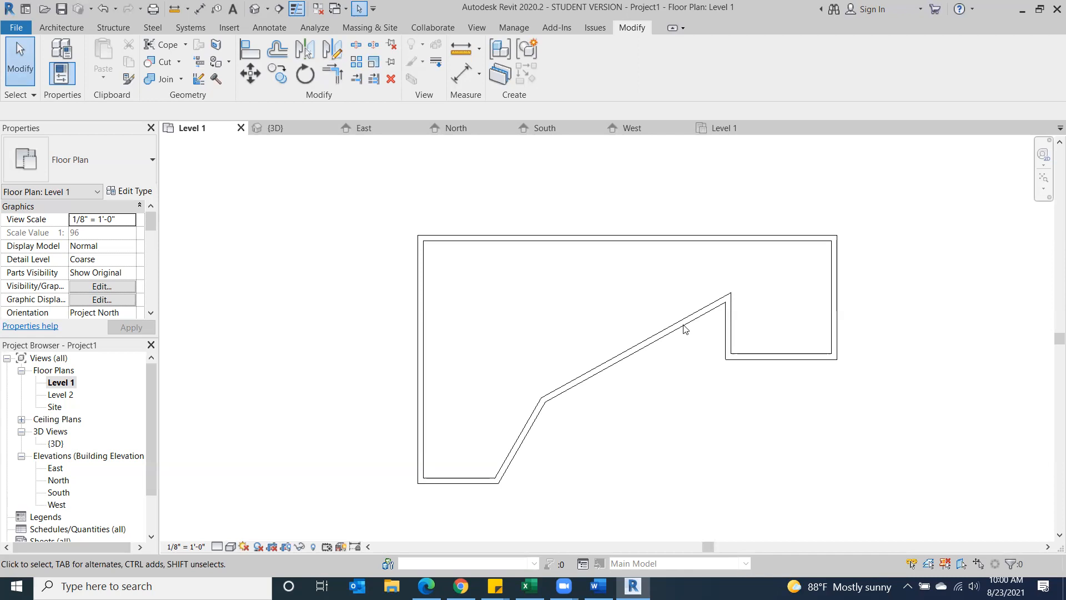
# Delete the long diagonal wall and the shorter angled wall adjoining it
pyautogui.click(649, 339)
pyautogui.press('Delete')
pyautogui.click(531, 422)
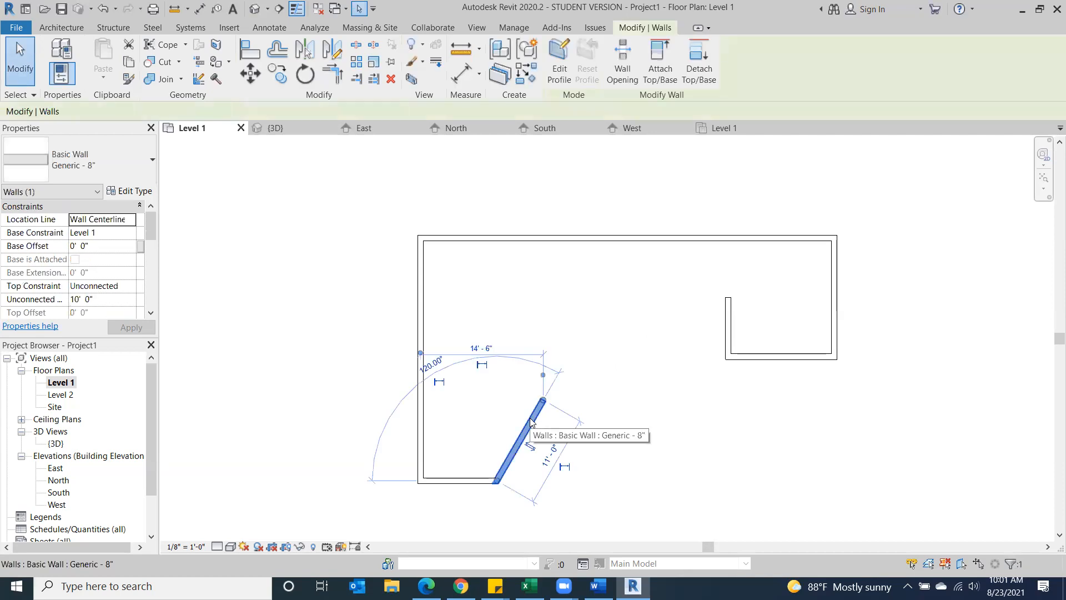
pyautogui.press('Delete')
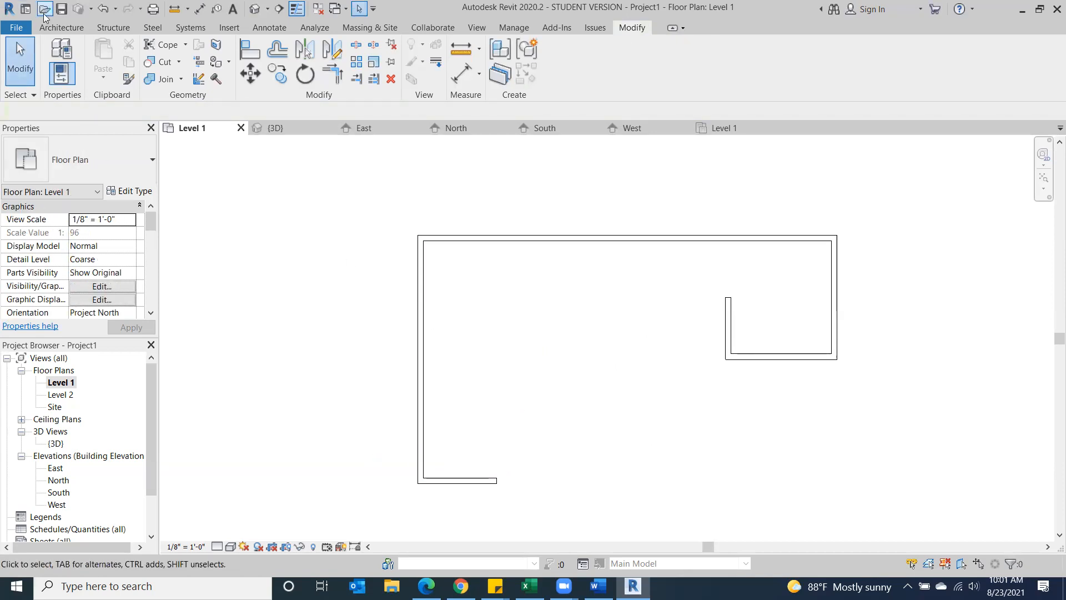
# Start a new wall using the Generic - 4" Brick type
pyautogui.click(51, 27)
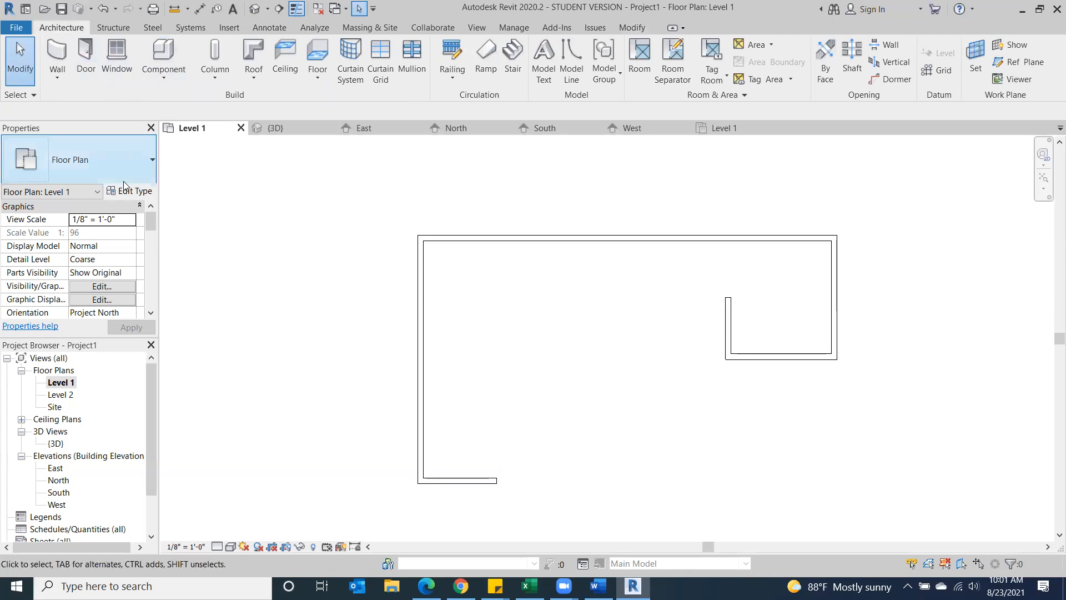
pyautogui.click(61, 52)
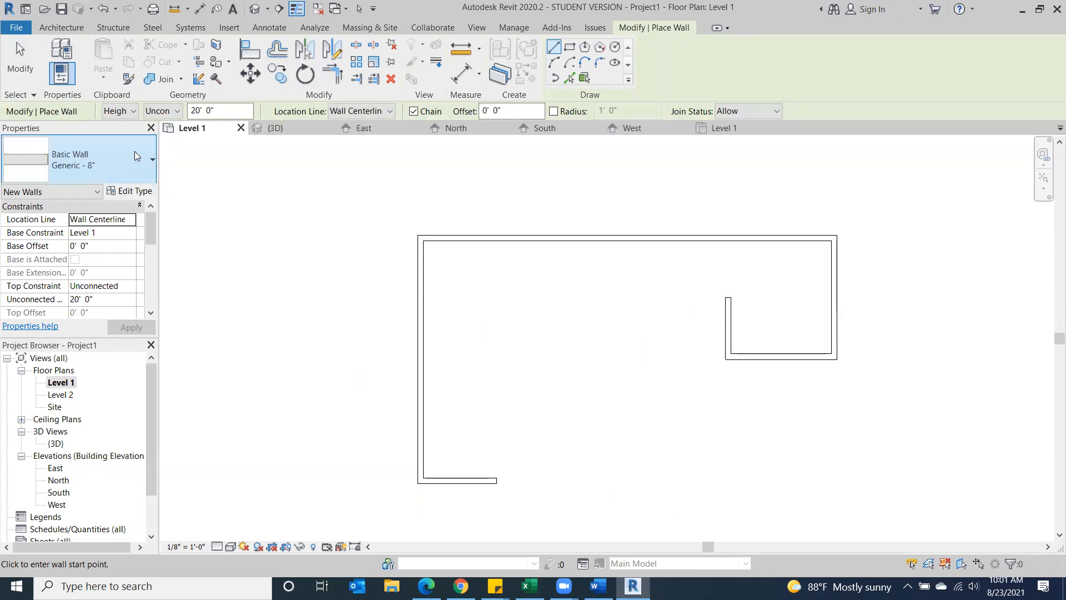
pyautogui.click(135, 154)
pyautogui.moveTo(177, 334); pyautogui.dragTo(164, 405)
pyautogui.moveTo(176, 362); pyautogui.dragTo(183, 222)
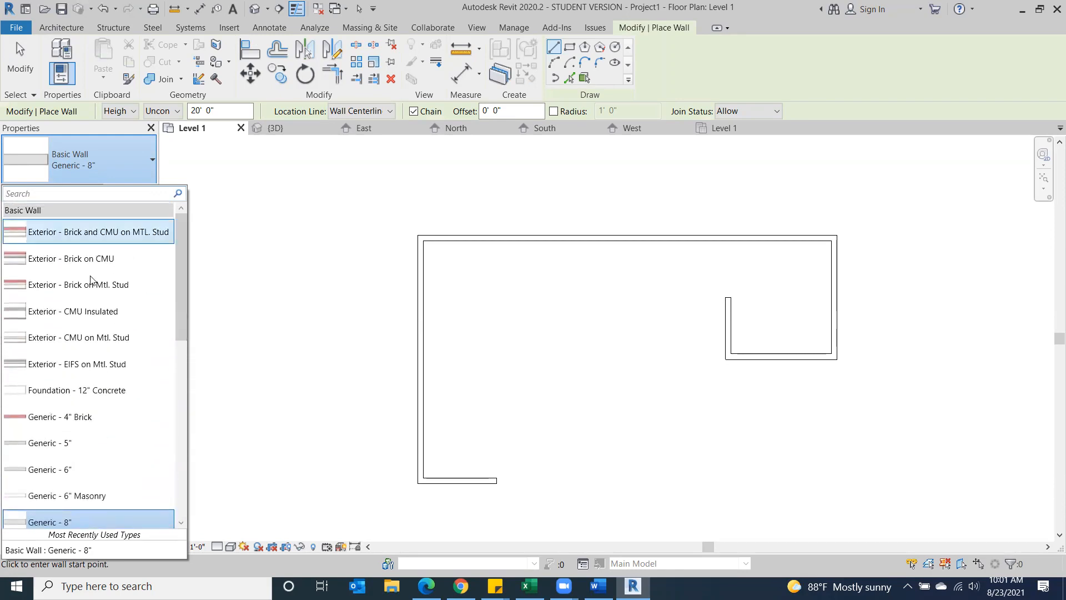
pyautogui.click(68, 418)
# Draw a vertical brick wall about 21'-8" long from the bottom wall's open end up to align with the short right-hand wall's free end
pyautogui.scroll(5, 476, 486)
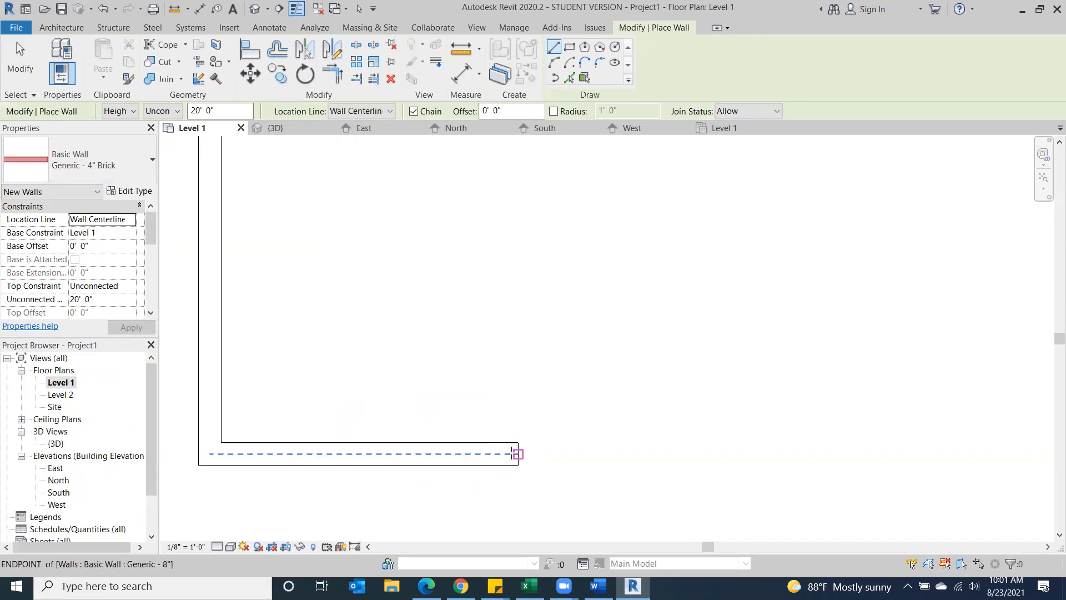
pyautogui.click(506, 455)
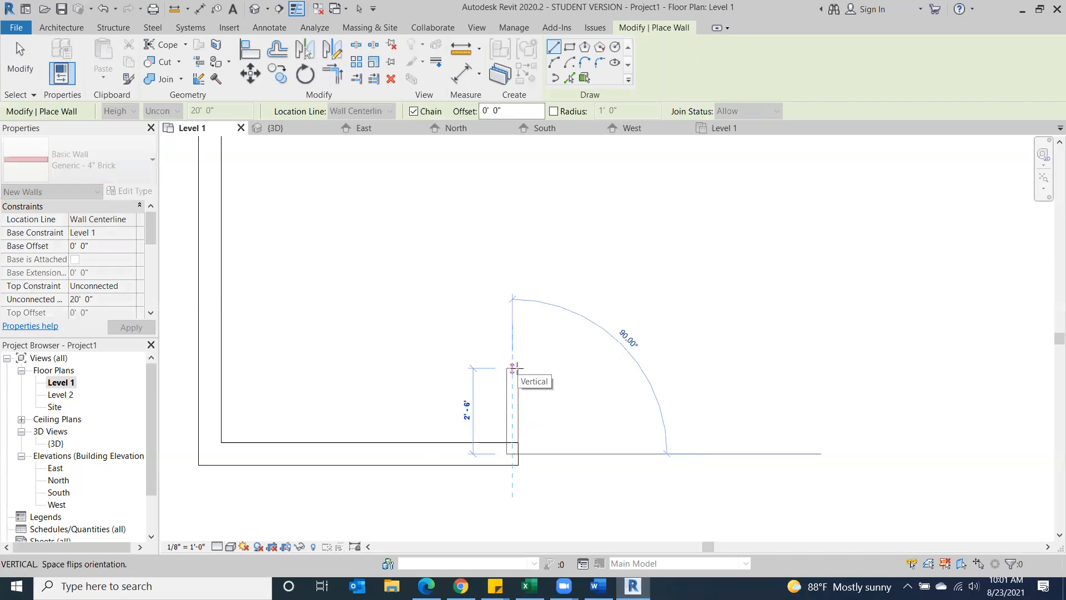
pyautogui.scroll(-3, 507, 240)
pyautogui.moveTo(506, 241); pyautogui.dragTo(491, 437, button='middle')
pyautogui.scroll(-3, 471, 323)
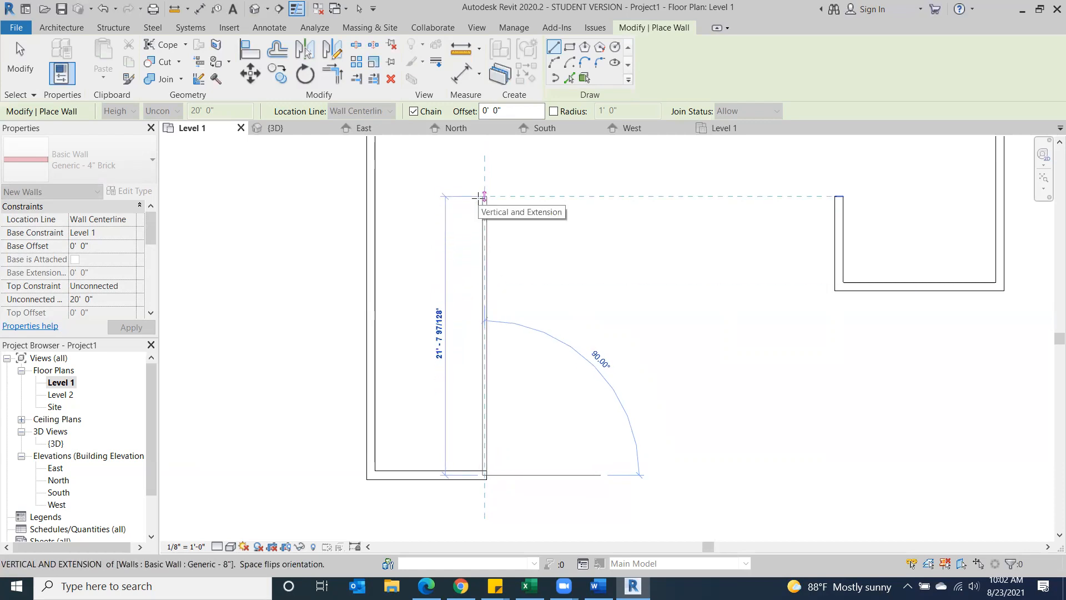
pyautogui.click(483, 196)
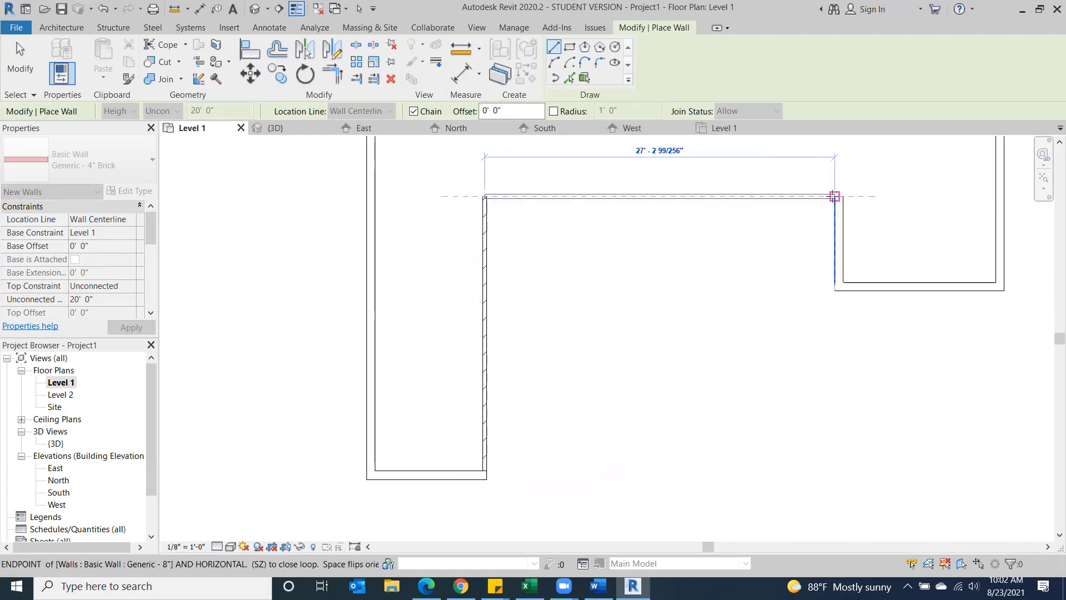
# Finish a horizontal brick wall about 27'-2" long from the vertical brick wall's upper end to the short right-hand wall's free end
pyautogui.click(839, 196)
pyautogui.press('Escape')
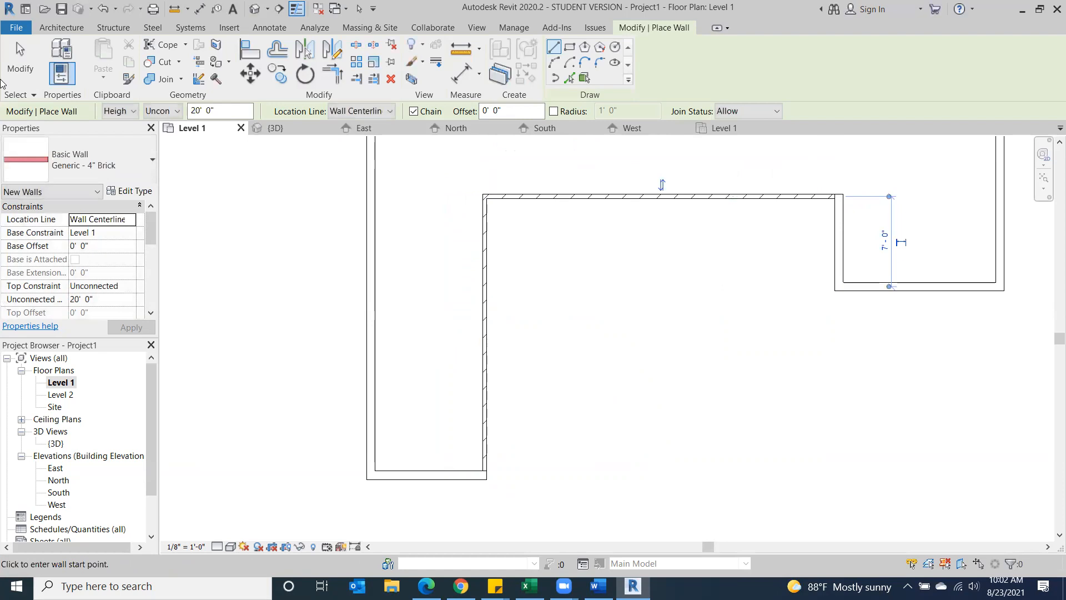
pyautogui.click(15, 82)
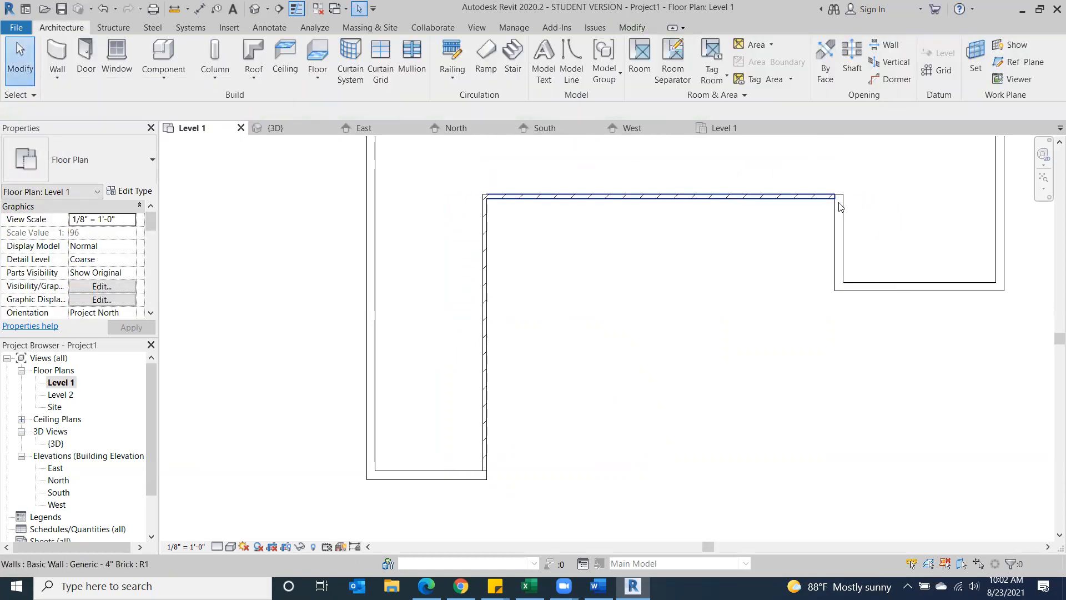
pyautogui.scroll(5, 840, 207)
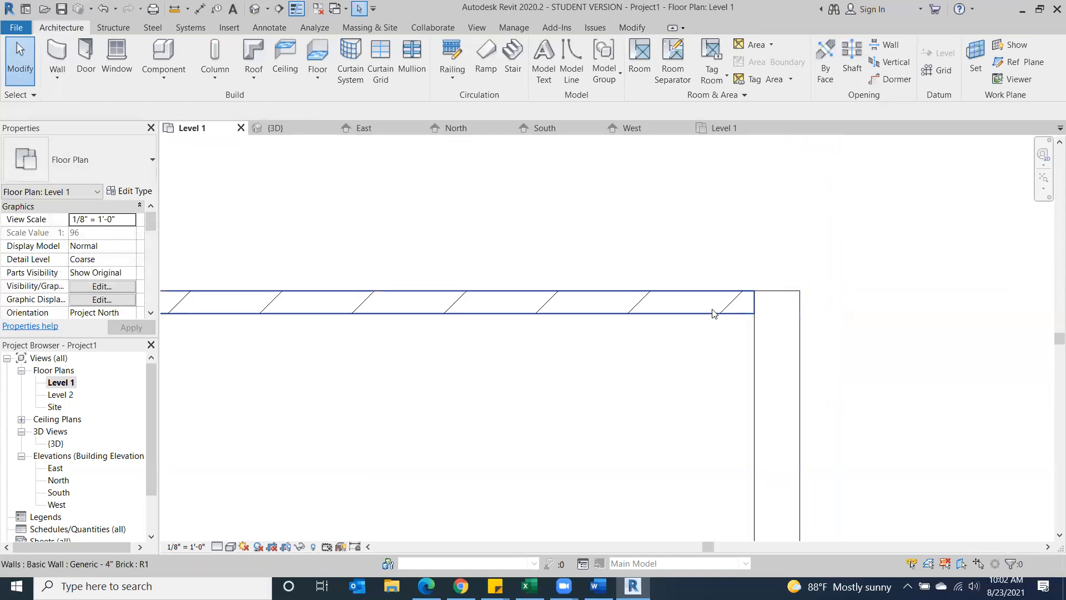
pyautogui.scroll(-5, 714, 315)
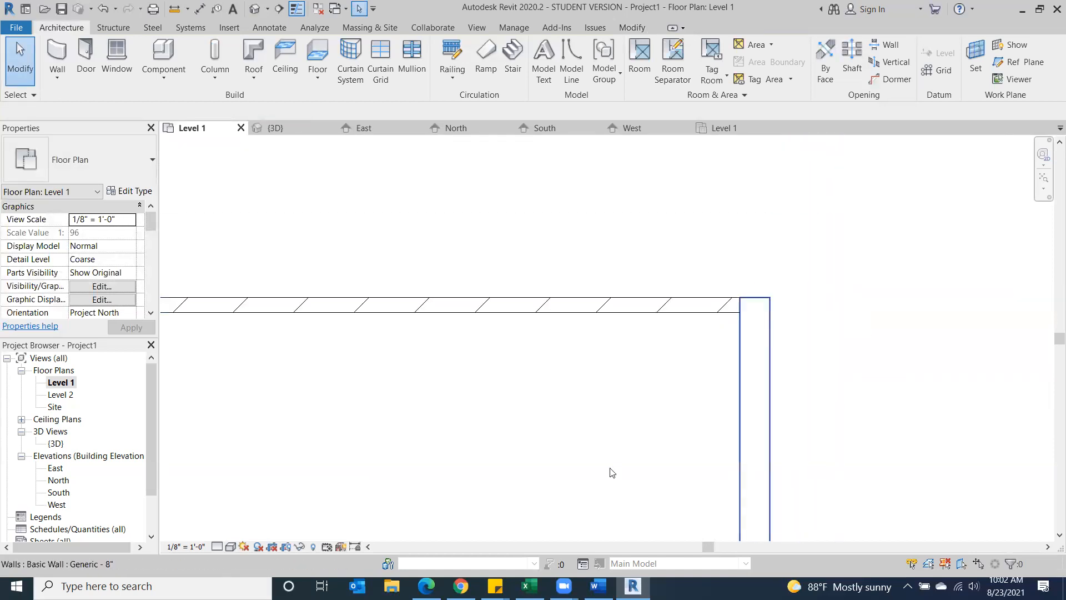
pyautogui.scroll(-2, 696, 324)
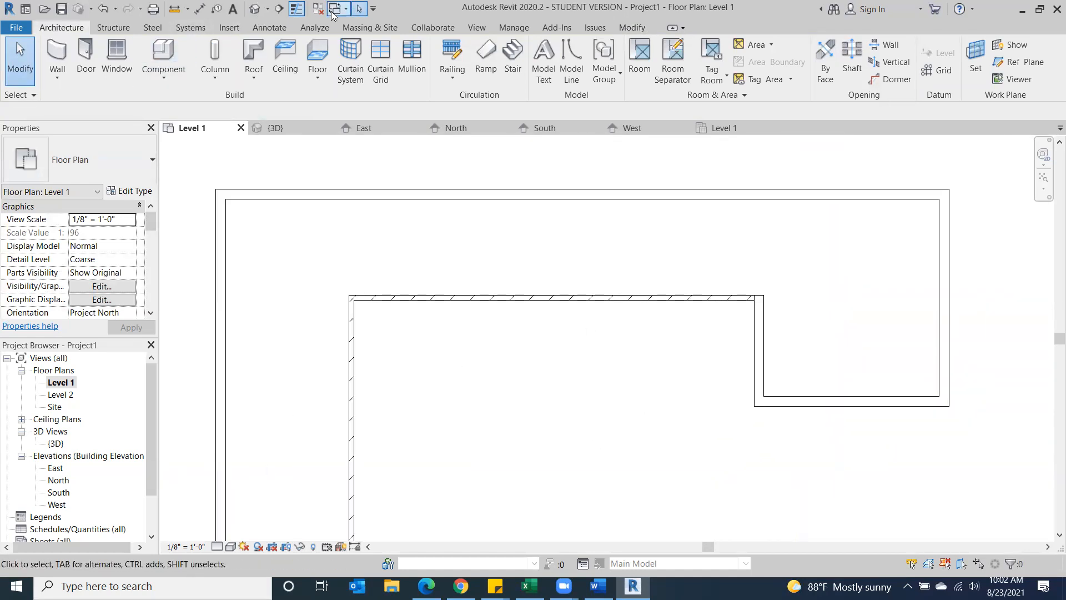
# Open the default 3D view and return it to the home isometric orientation to examine the brick walls
pyautogui.click(253, 9)
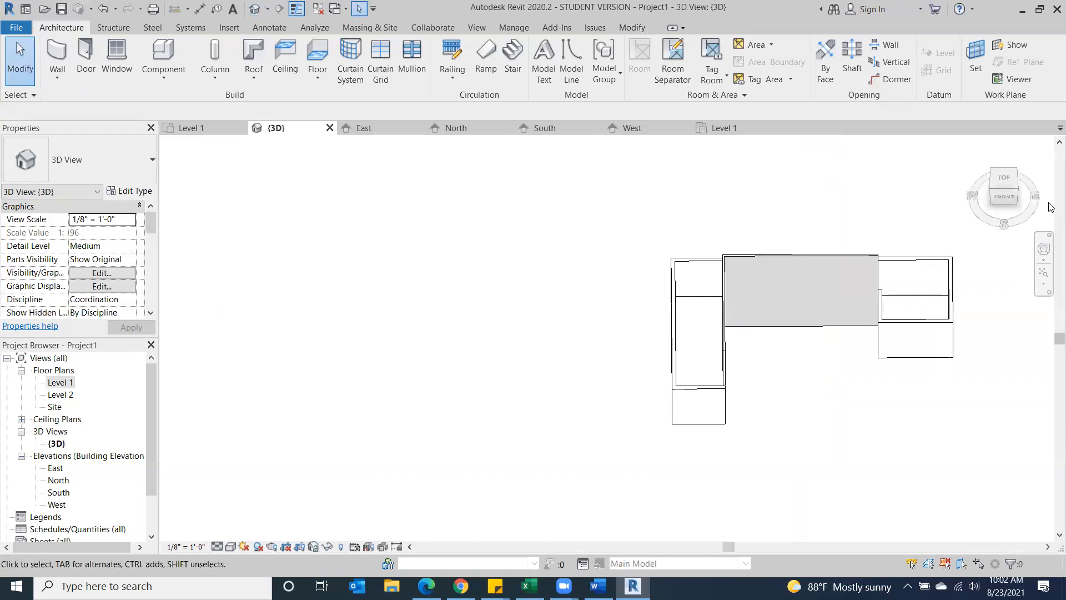
pyautogui.keyDown('shift'); pyautogui.moveTo(979, 143); pyautogui.dragTo(932, 189, button='middle'); pyautogui.keyUp('shift')
pyautogui.click(1016, 195)
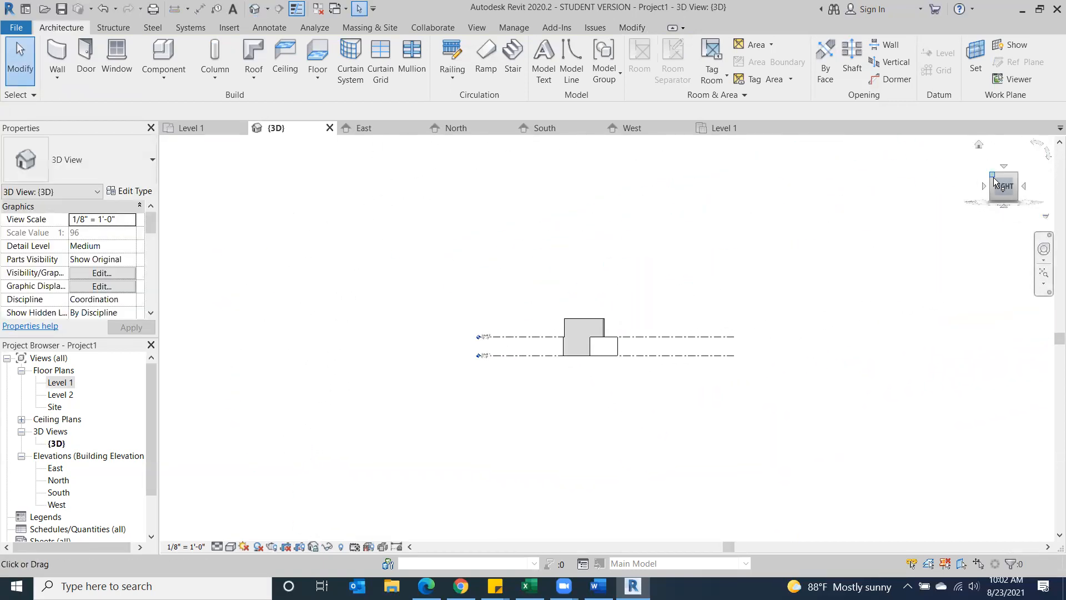
pyautogui.click(979, 144)
pyautogui.scroll(5, 640, 310)
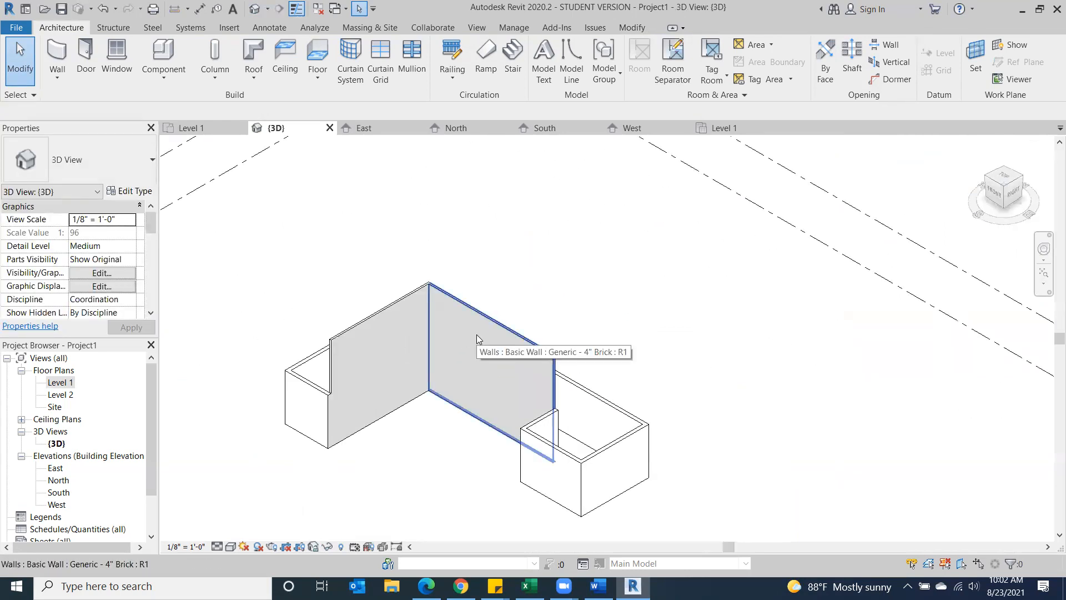
pyautogui.scroll(-2, 516, 468)
pyautogui.moveTo(504, 468); pyautogui.dragTo(596, 399, button='middle')
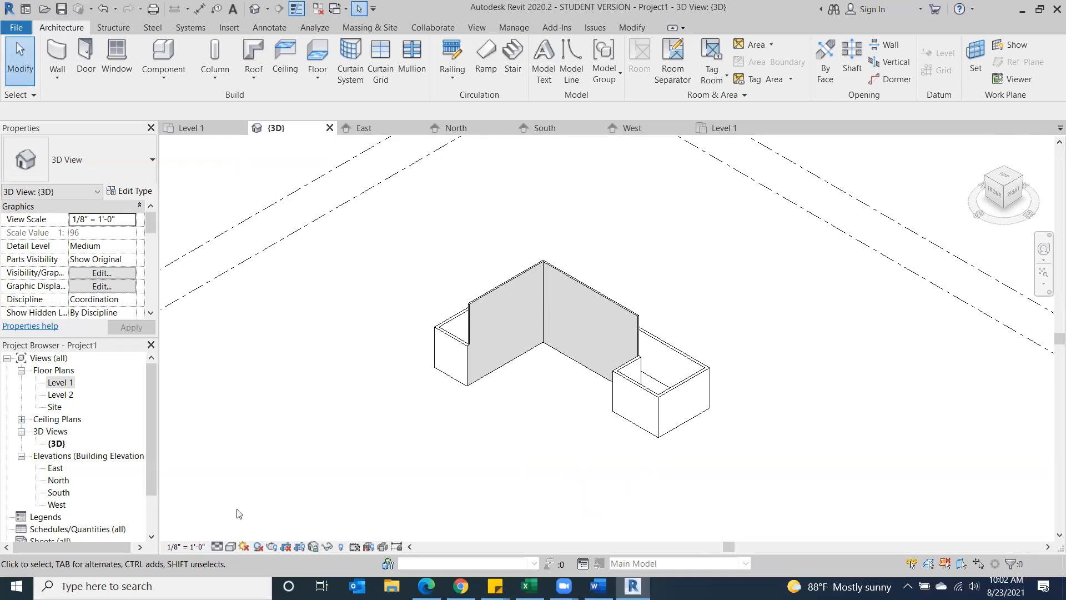
# Display the 3D model in the Shaded visual style and change it to Consistent Colors
pyautogui.click(230, 548)
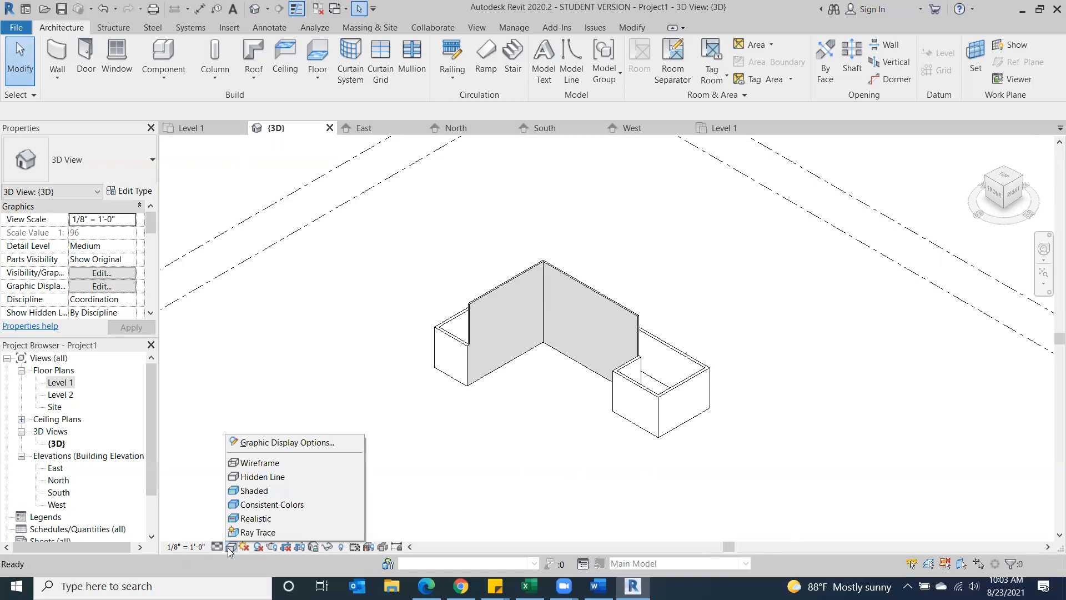
pyautogui.click(263, 494)
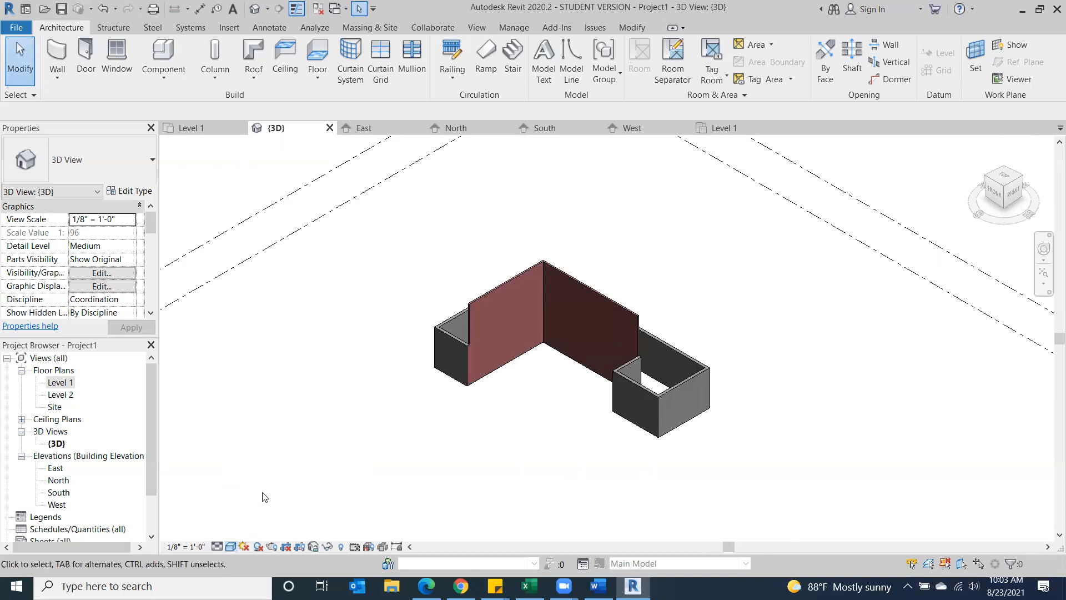
pyautogui.scroll(3, 609, 423)
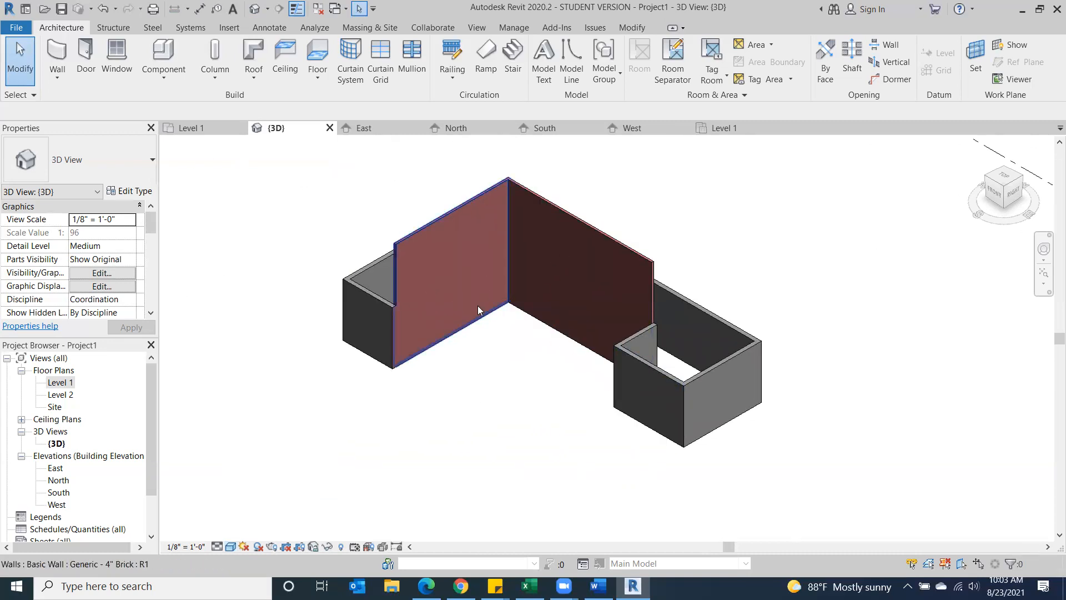
pyautogui.click(230, 547)
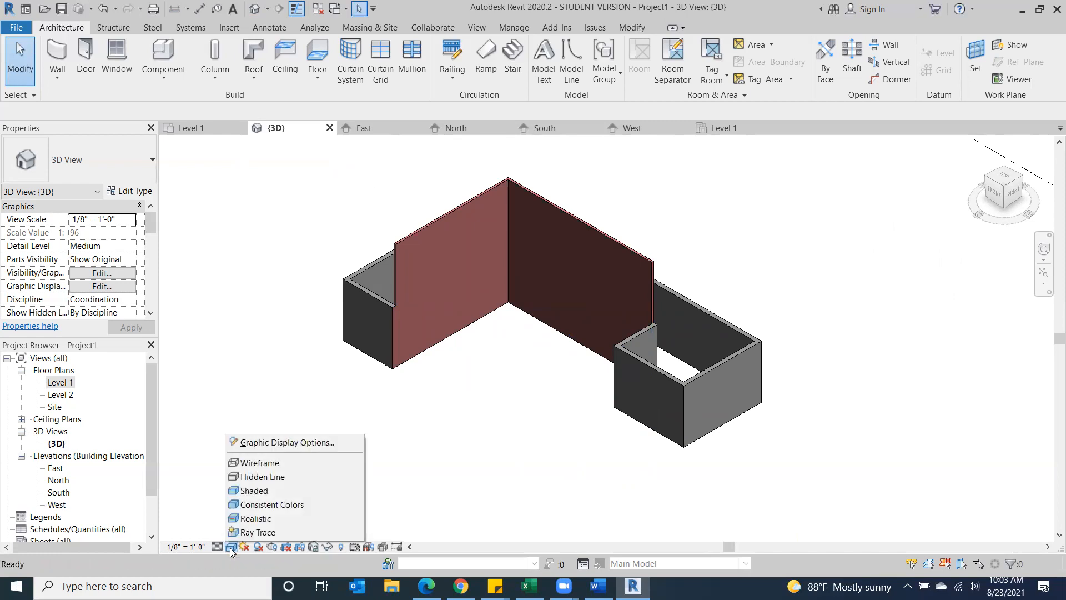
pyautogui.click(276, 505)
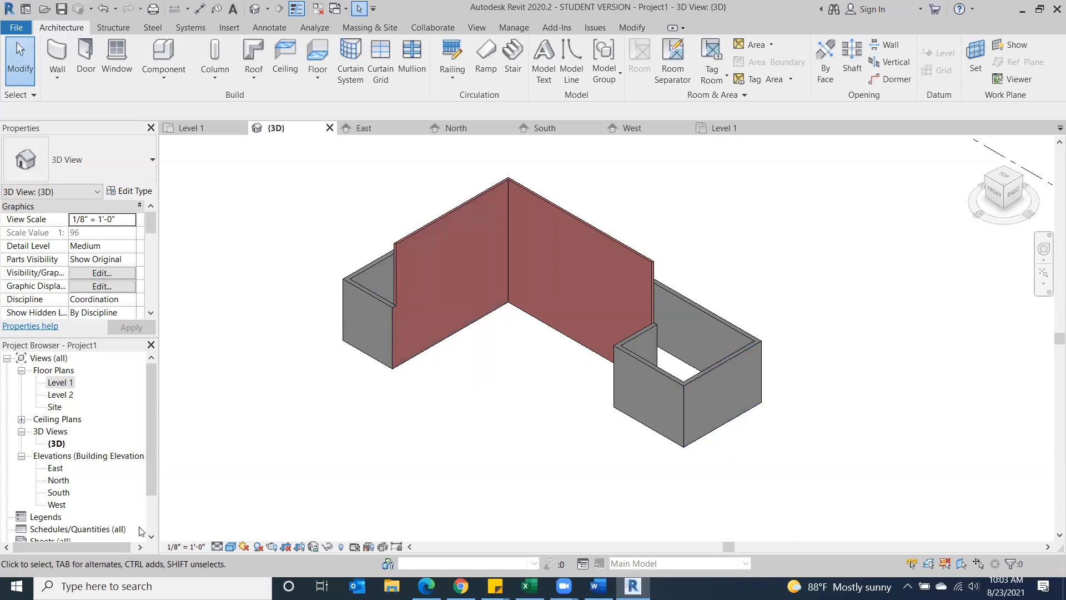
# Set the 3D view's visual style to Realistic and inspect the brick texture up close
pyautogui.click(231, 548)
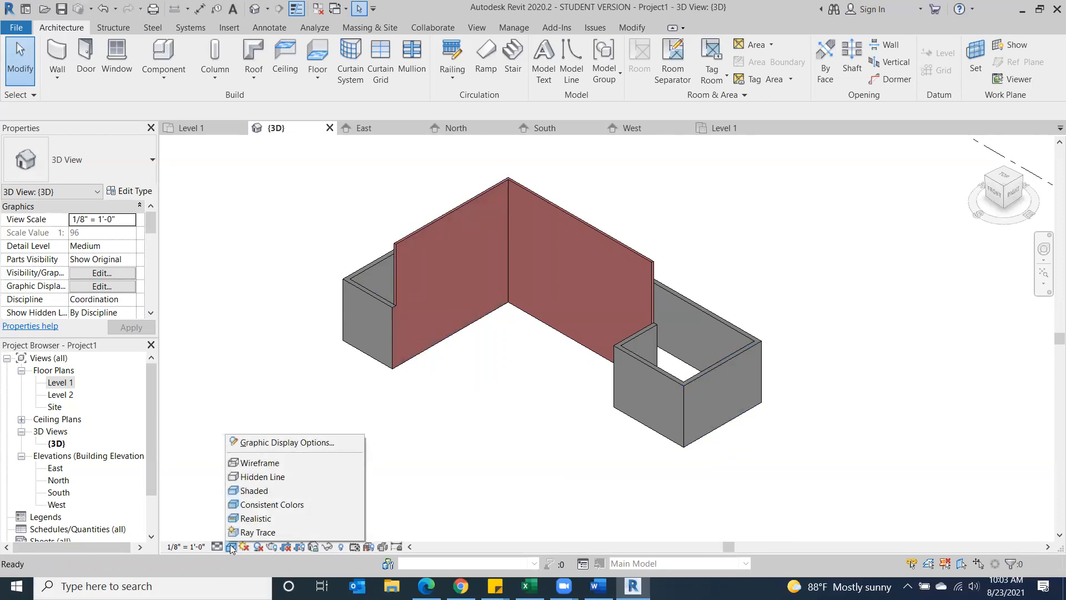
pyautogui.click(246, 520)
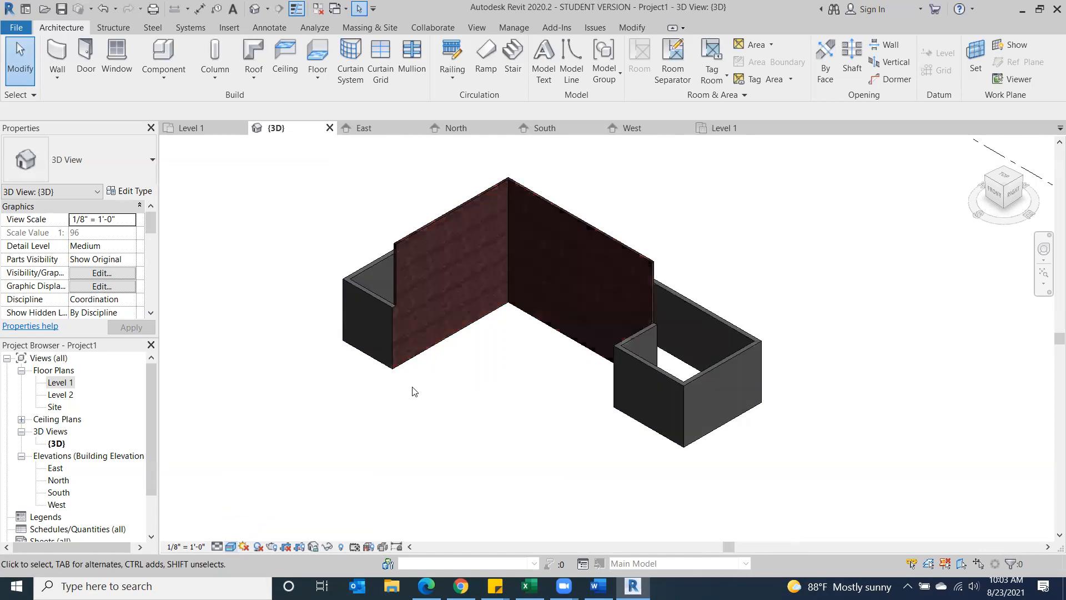
pyautogui.scroll(3, 433, 233)
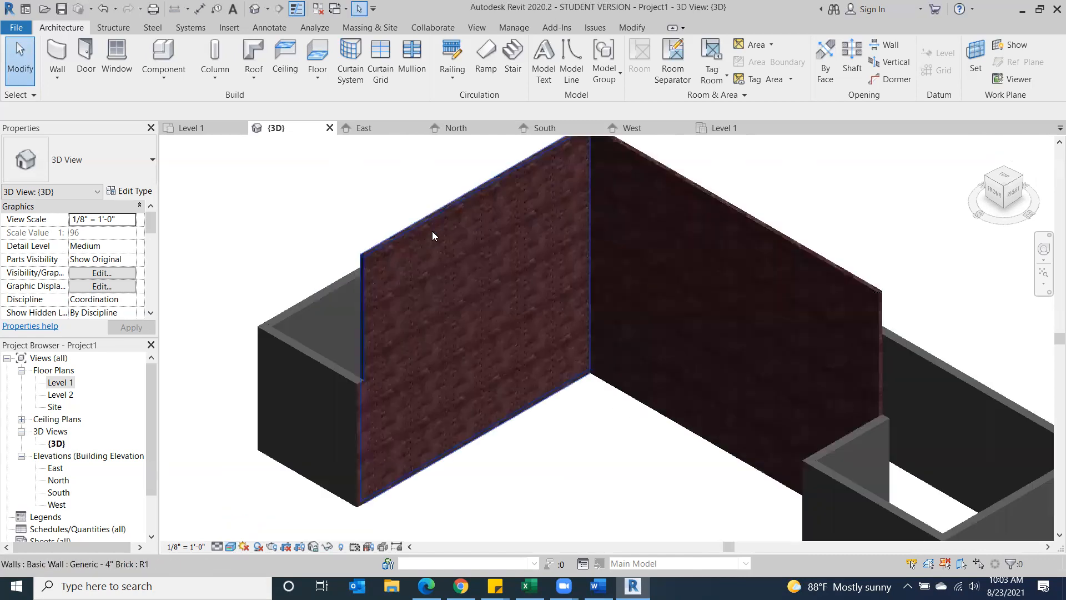
pyautogui.scroll(2, 433, 231)
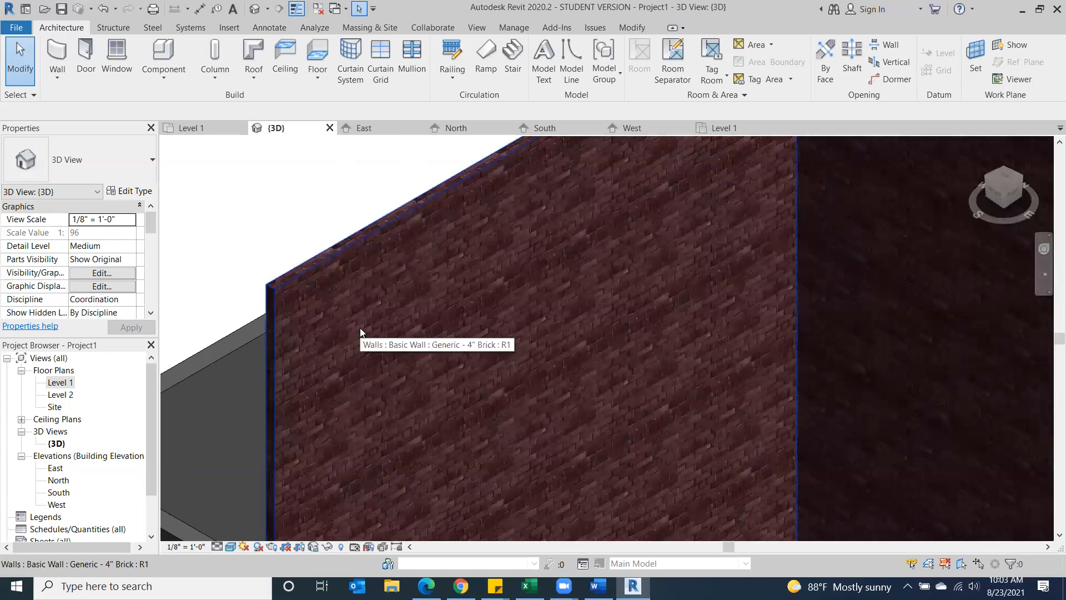
pyautogui.scroll(-4, 360, 333)
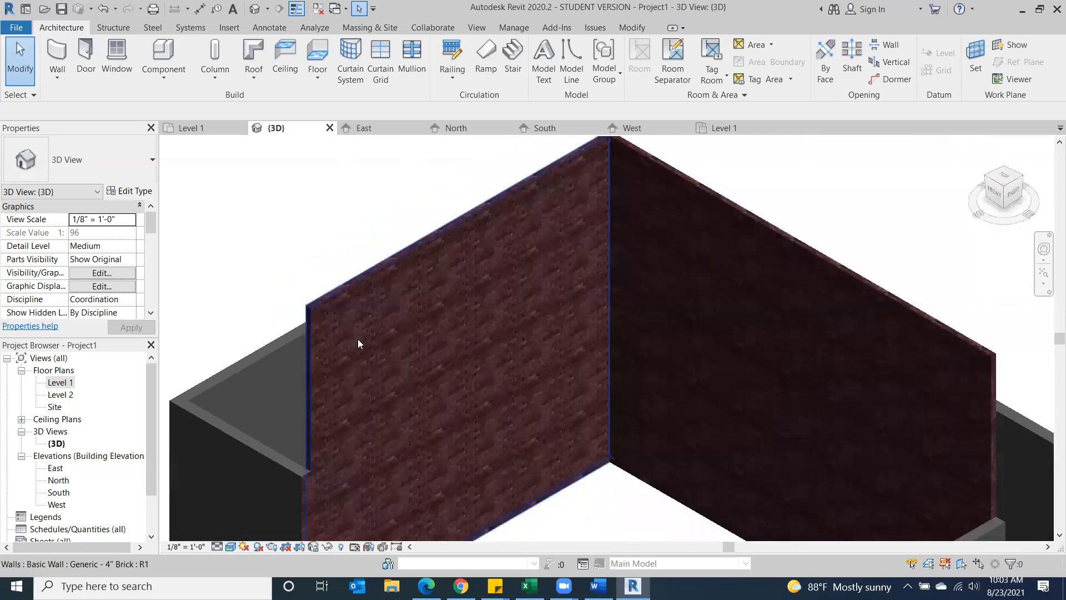
pyautogui.scroll(-3, 572, 433)
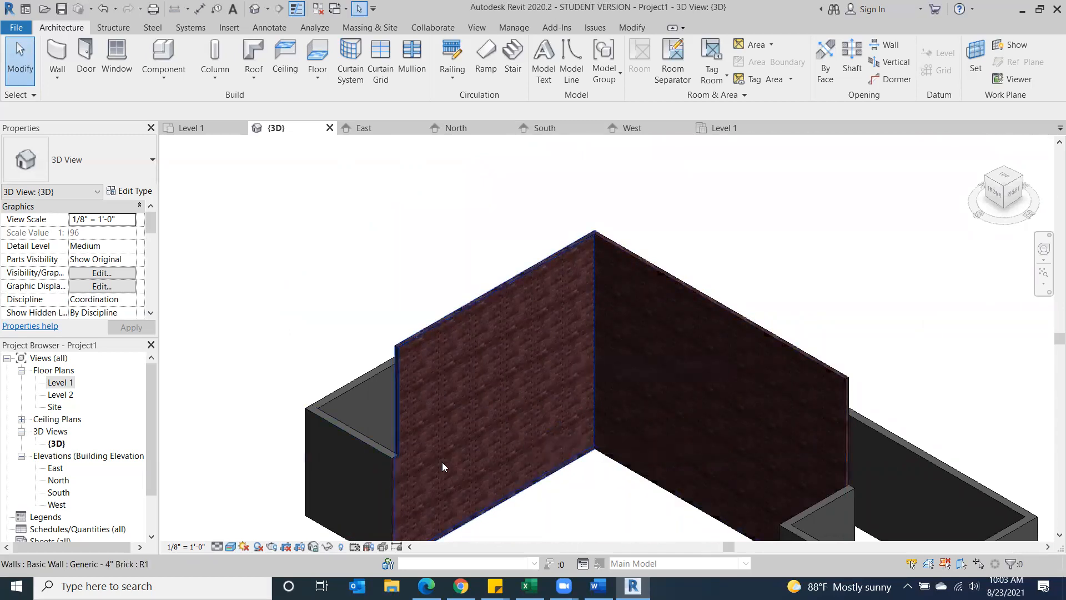
pyautogui.scroll(-2, 442, 464)
pyautogui.moveTo(518, 386); pyautogui.dragTo(467, 336, button='middle')
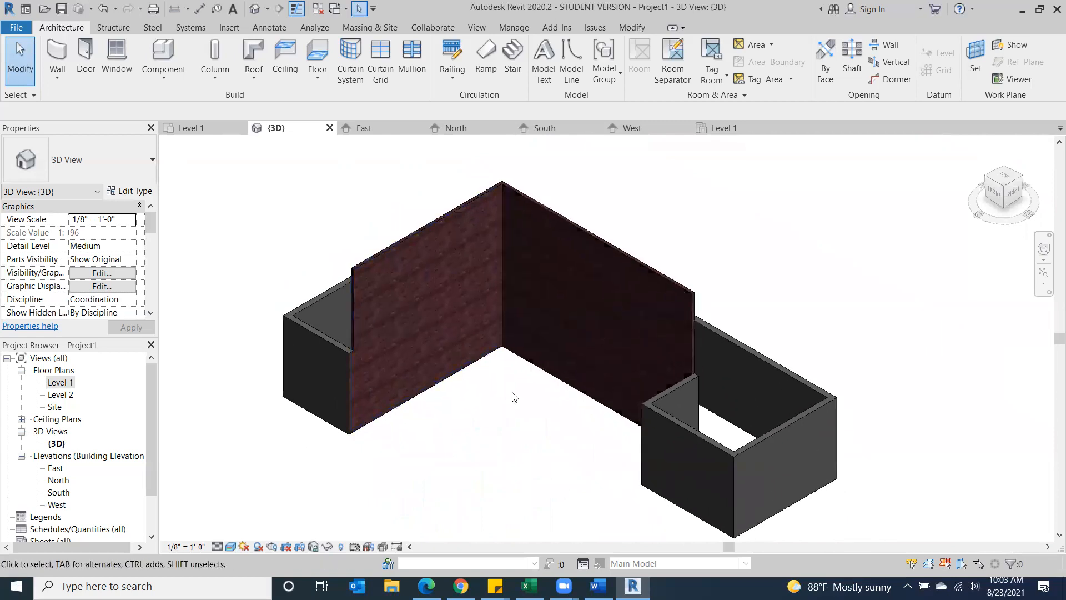
# Set the 3D view's visual style to Consistent Colors and check the brick pattern on the walls
pyautogui.click(230, 548)
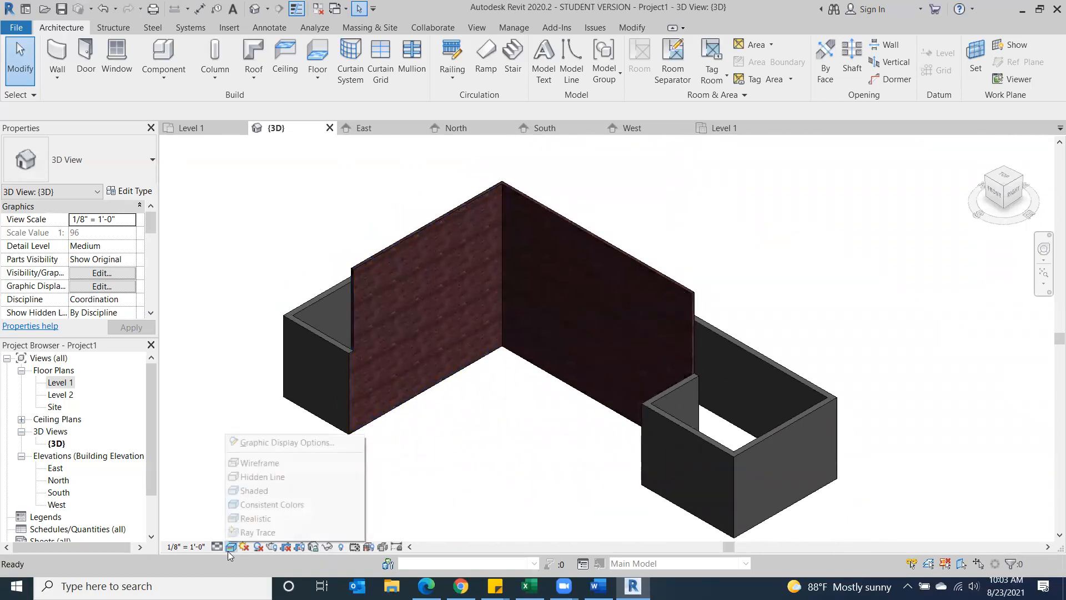
pyautogui.click(240, 505)
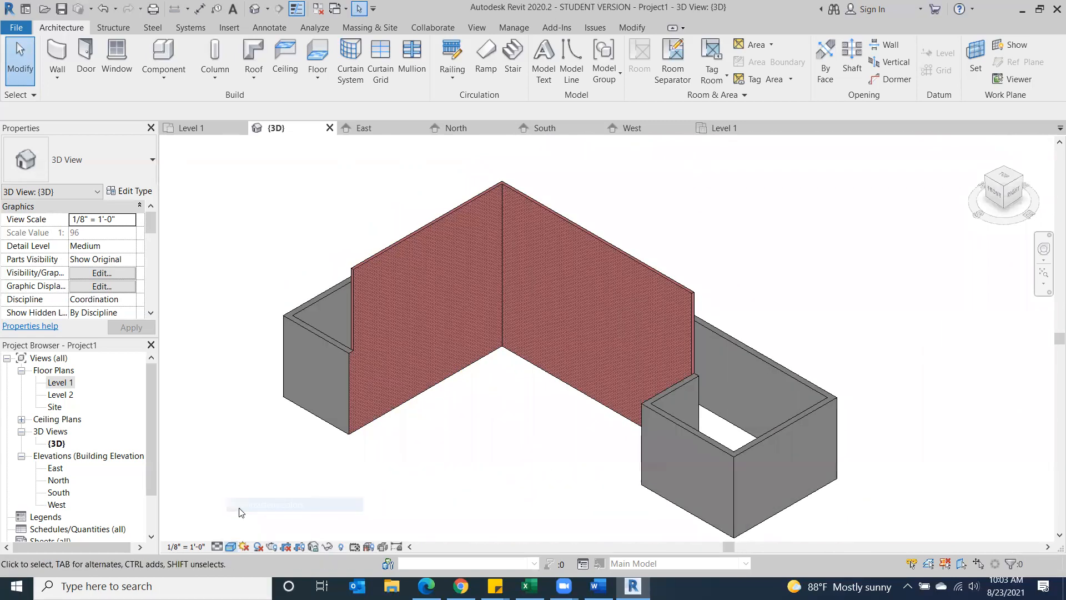
pyautogui.scroll(3, 557, 350)
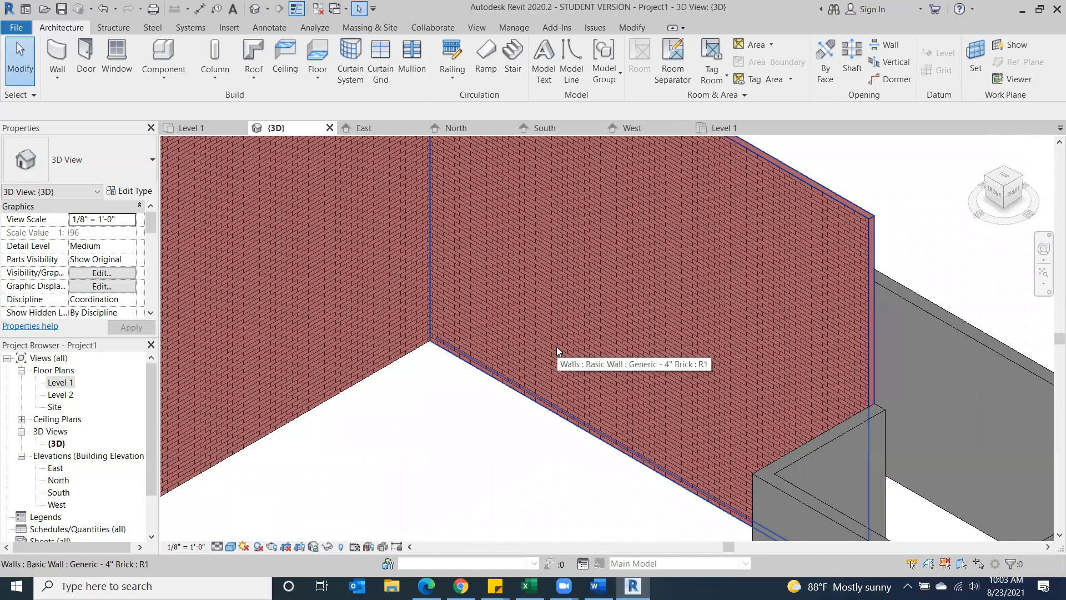
pyautogui.scroll(-3, 558, 348)
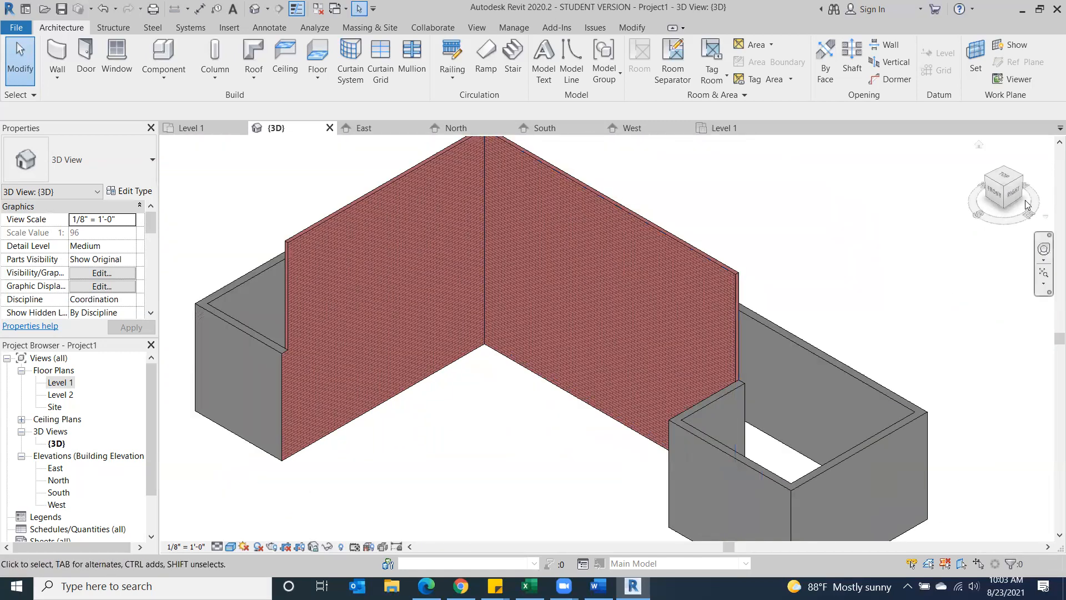
# Orbit the 3D model to a straight top view and examine the complete wall layout
pyautogui.moveTo(1006, 190)
pyautogui.mouseDown()
pyautogui.moveTo(1049, 180)
pyautogui.moveTo(237, 157)
pyautogui.moveTo(295, 152)
pyautogui.moveTo(326, 174)
pyautogui.moveTo(335, 209)
pyautogui.moveTo(283, 181)
pyautogui.moveTo(389, 222)
pyautogui.moveTo(927, 265)
pyautogui.moveTo(663, 273)
pyautogui.moveTo(769, 220)
pyautogui.mouseUp()
pyautogui.moveTo(769, 220)
pyautogui.keyDown('shift'); pyautogui.mouseDown(button='middle')
pyautogui.moveTo(797, 229)
pyautogui.moveTo(900, 216)
pyautogui.moveTo(798, 248)
pyautogui.moveTo(723, 295)
pyautogui.moveTo(888, 245)
pyautogui.moveTo(952, 264)
pyautogui.moveTo(935, 307)
pyautogui.moveTo(900, 255)
pyautogui.moveTo(770, 291)
pyautogui.moveTo(752, 372)
pyautogui.mouseUp(button='middle'); pyautogui.keyUp('shift')
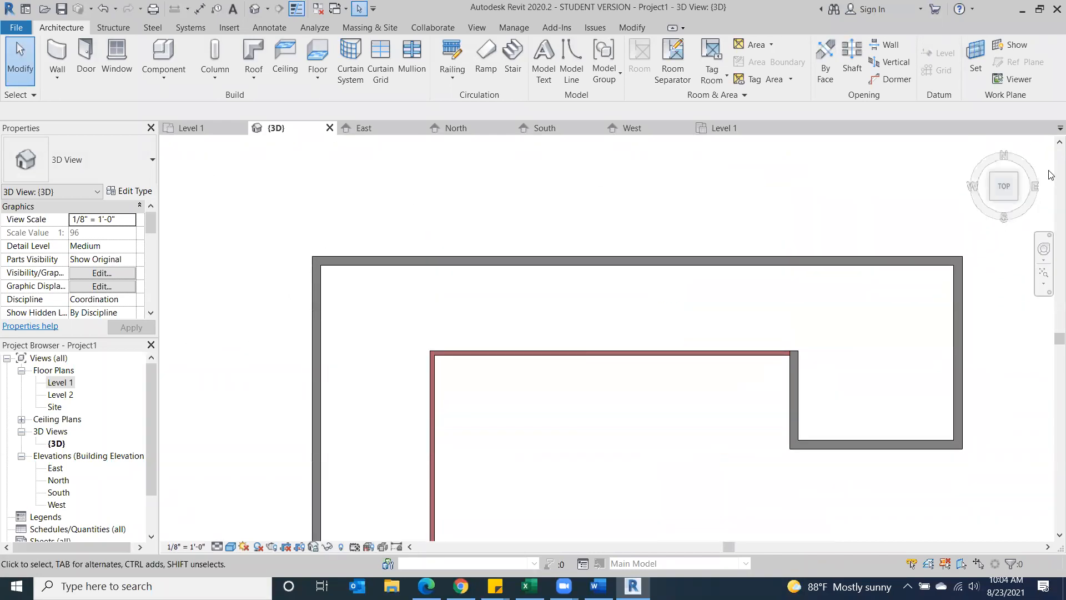
pyautogui.scroll(-2, 950, 278)
pyautogui.moveTo(788, 299); pyautogui.dragTo(608, 263, button='middle')
pyautogui.scroll(-1, 608, 263)
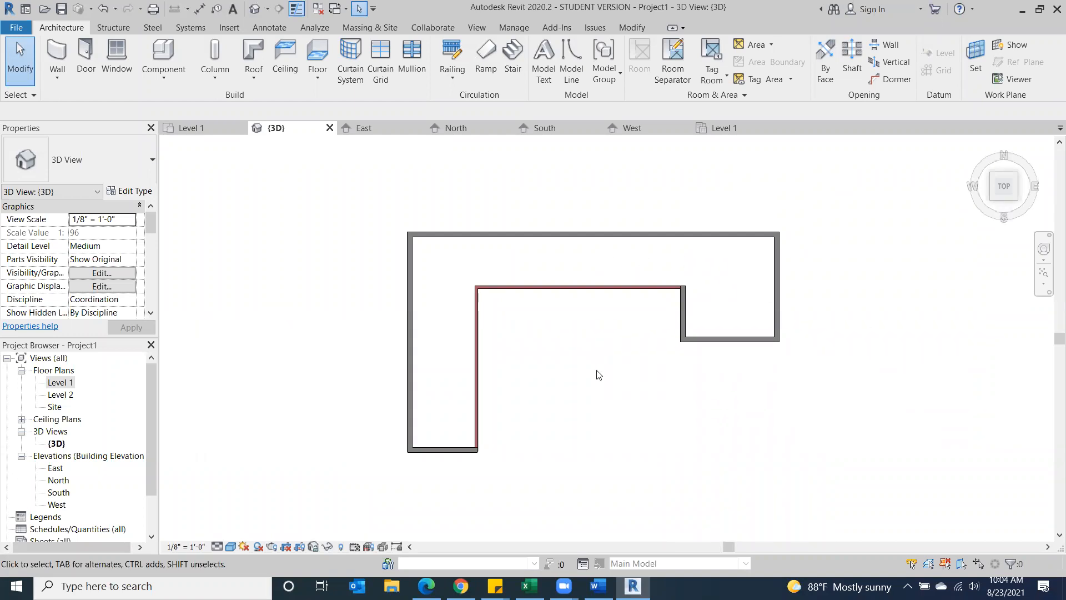
pyautogui.scroll(2, 595, 374)
pyautogui.moveTo(493, 326); pyautogui.dragTo(492, 364, button='middle')
pyautogui.scroll(-1, 494, 364)
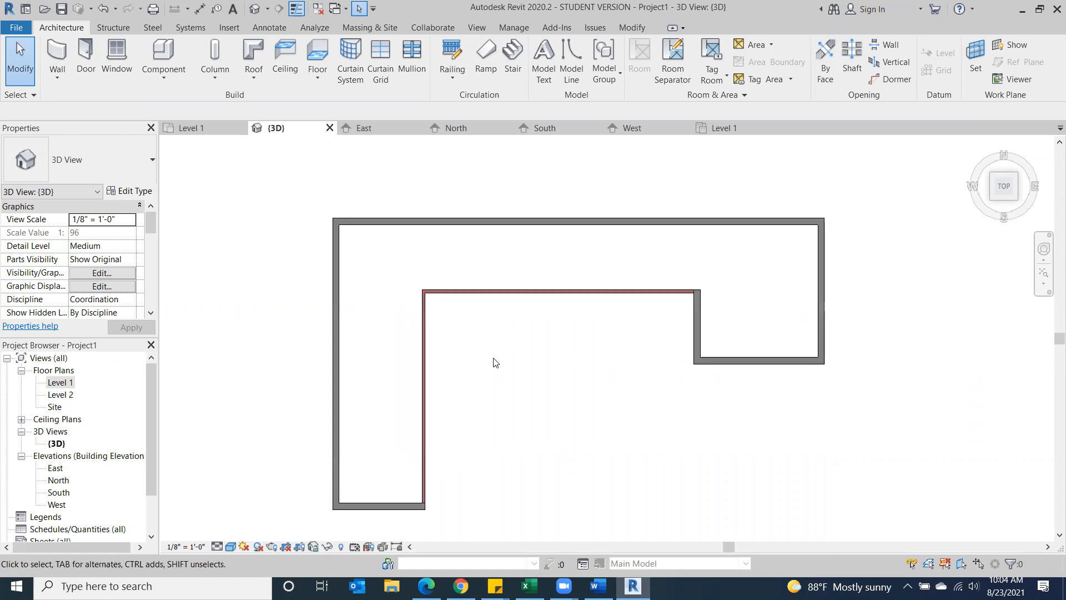
# Return to the Level 1 floor plan and show the complete building outline
pyautogui.doubleClick(59, 382)
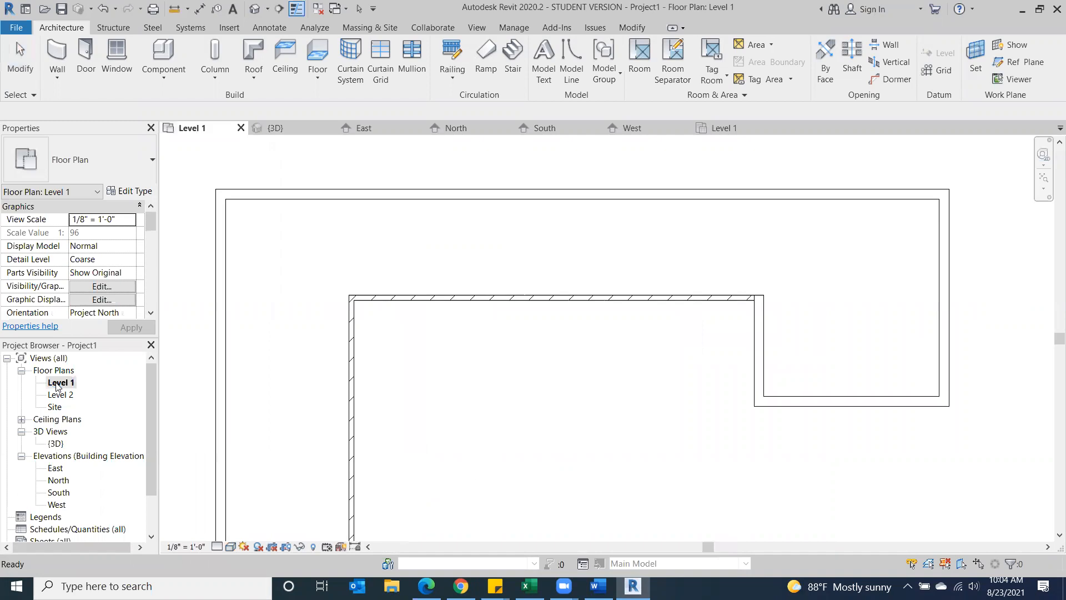
pyautogui.scroll(-2, 432, 355)
pyautogui.scroll(-1, 500, 343)
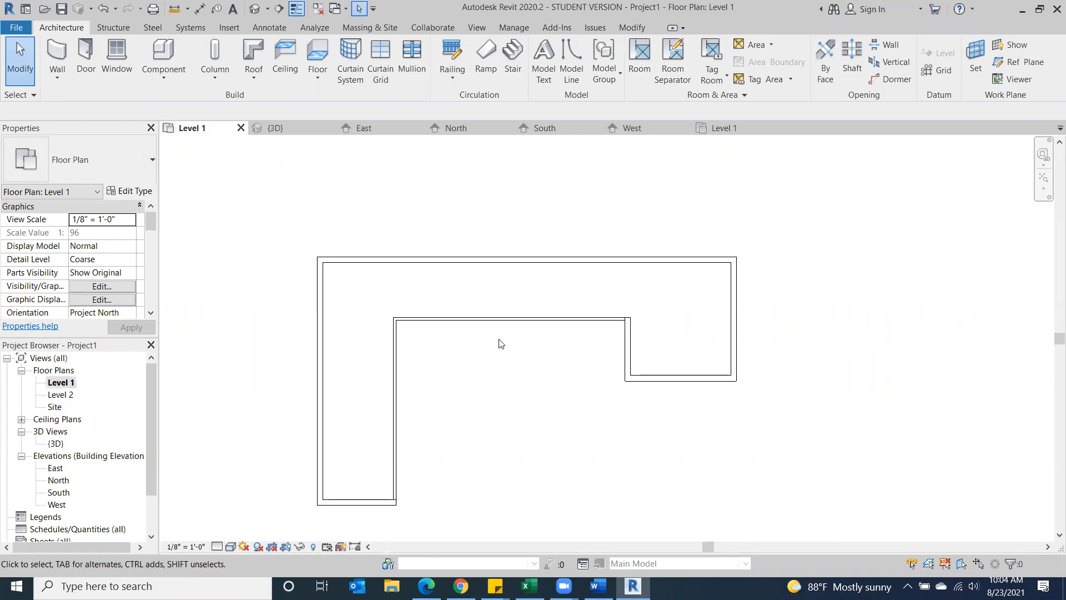
# Select the outer right-hand wall in plan and examine its temporary dimension to the short parallel wall
pyautogui.click(739, 295)
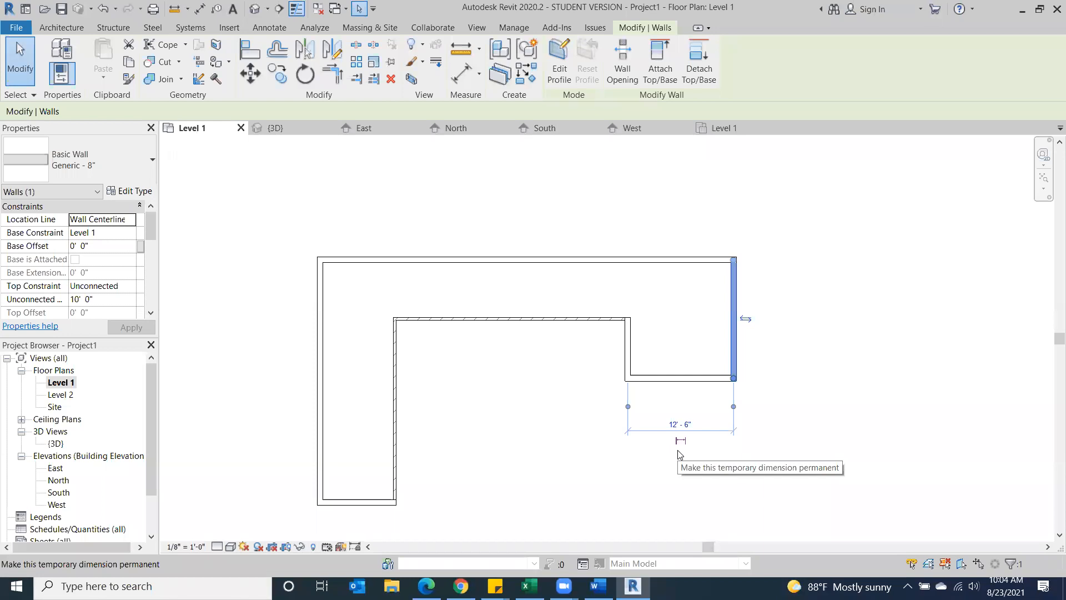
pyautogui.doubleClick(55, 383)
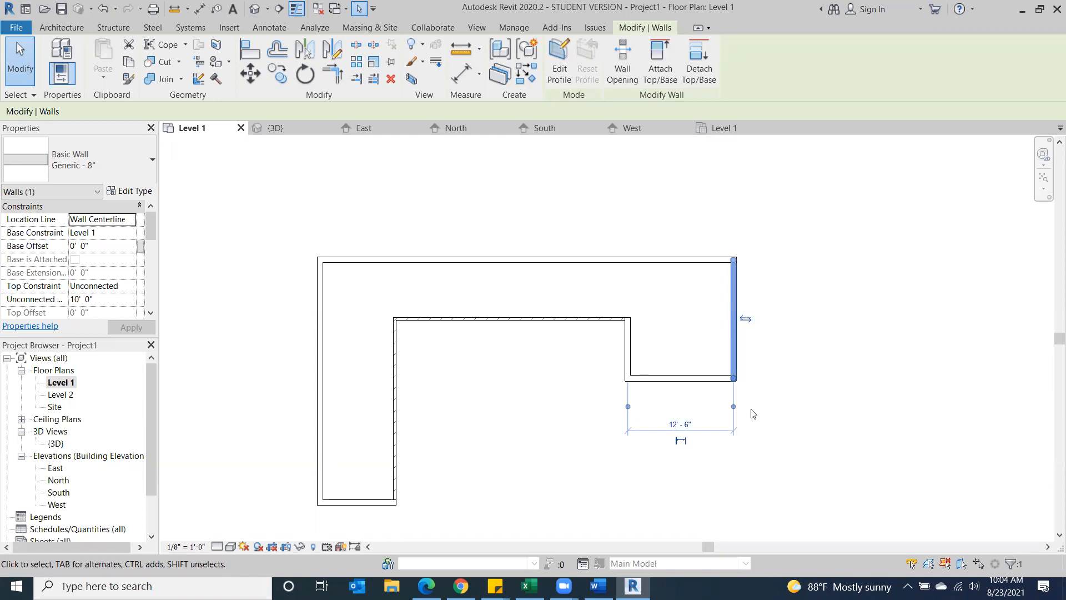
pyautogui.click(233, 229)
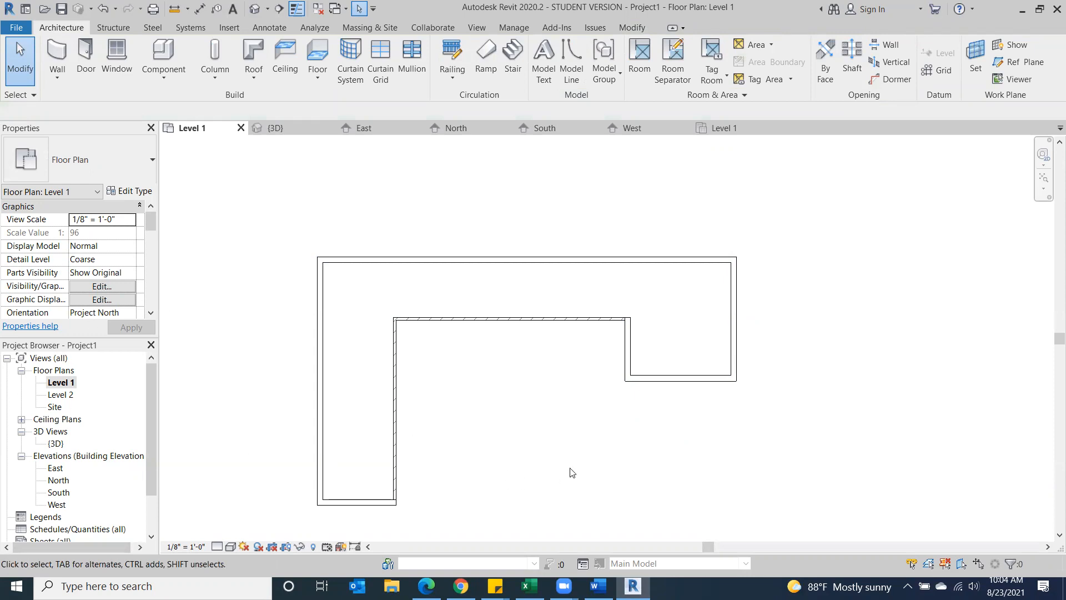
pyautogui.click(742, 310)
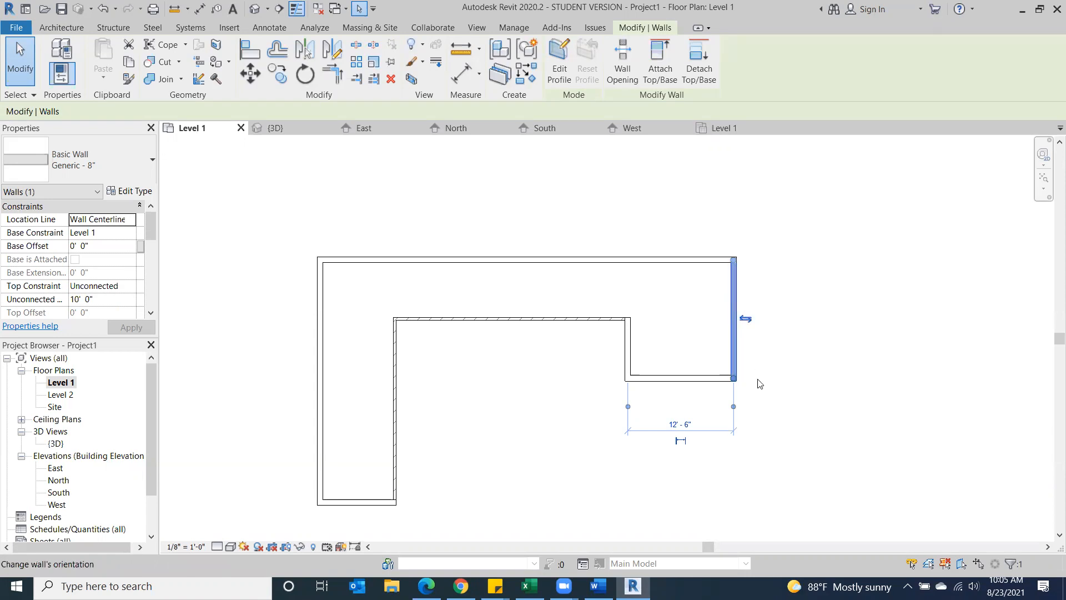
pyautogui.scroll(3, 758, 395)
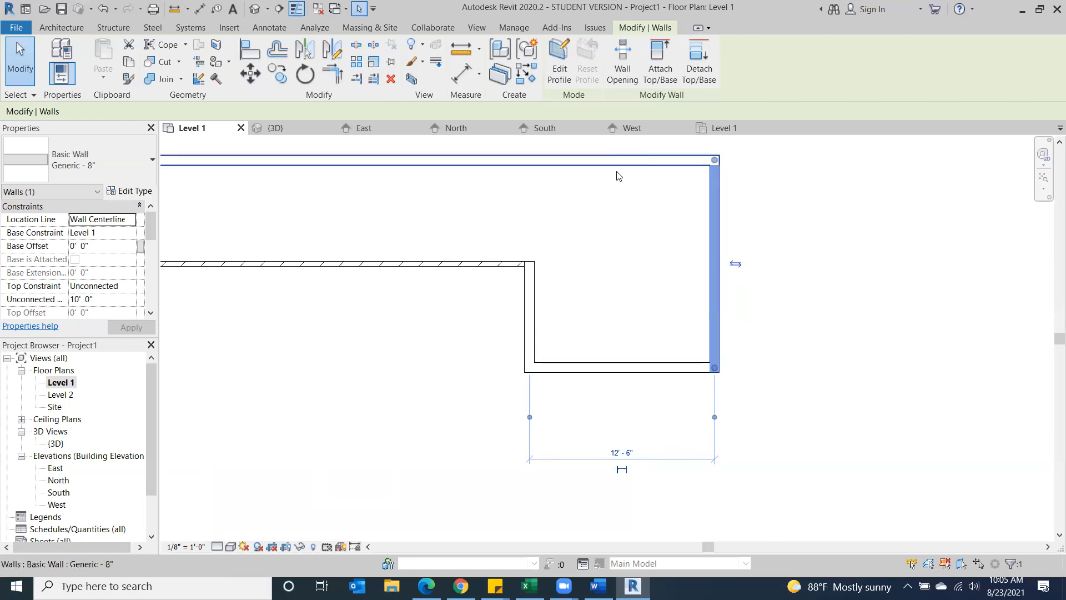
# Select the long upper wall, the right wing's lower wall and the left outer wall in turn to examine their temporary dimensions
pyautogui.click(631, 156)
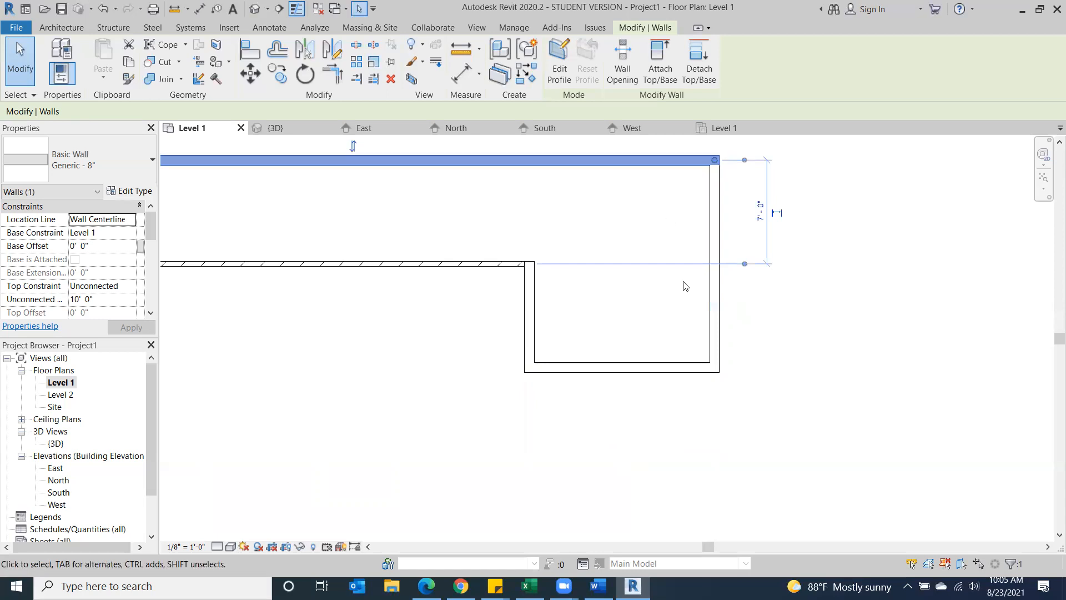
pyautogui.click(671, 371)
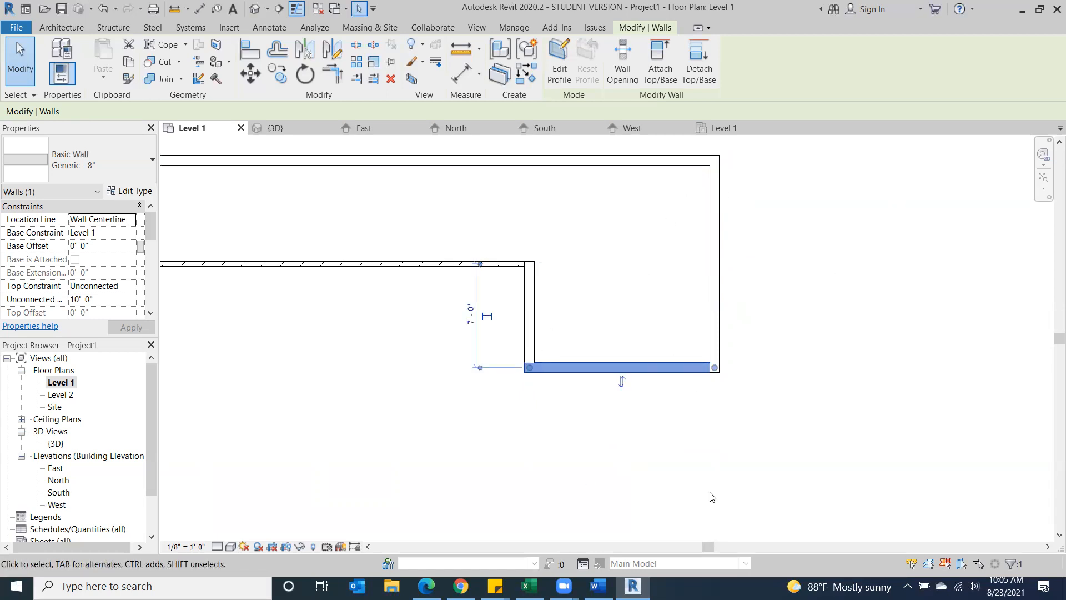
pyautogui.scroll(-2, 713, 497)
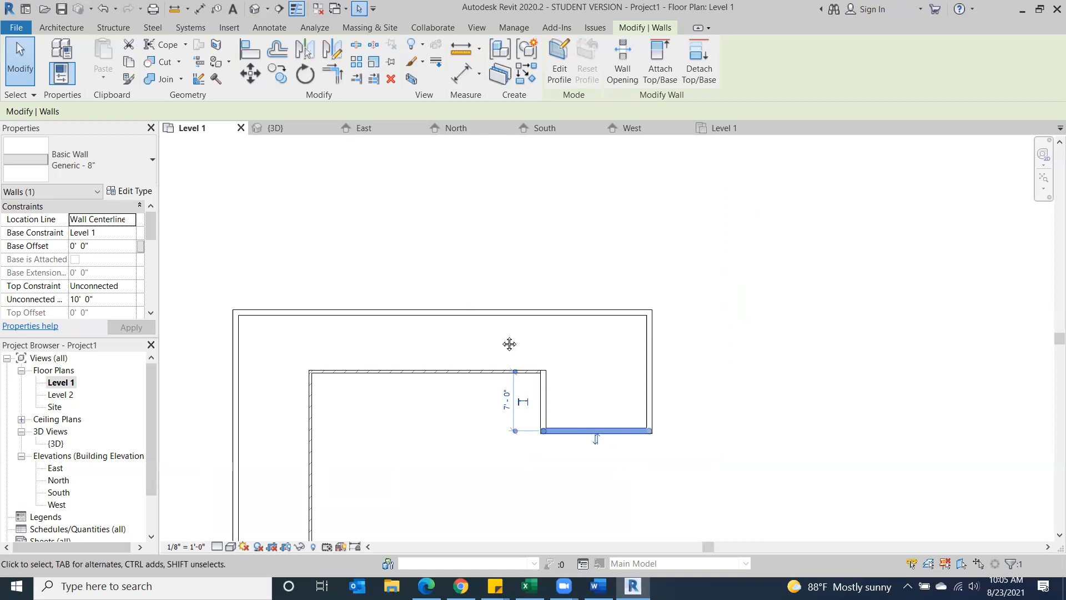
pyautogui.moveTo(467, 350); pyautogui.dragTo(607, 286, button='middle')
pyautogui.click(374, 327)
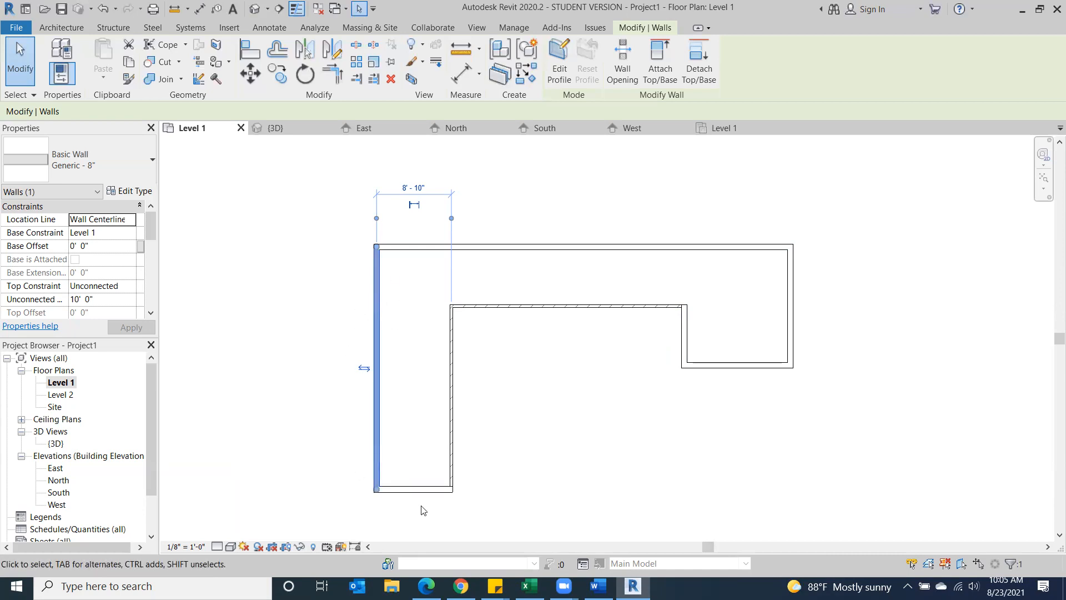
# Alternate between the left wing's lower end wall and the long upper wall to compare which walls their temporary dimensions reference
pyautogui.click(425, 491)
pyautogui.click(473, 247)
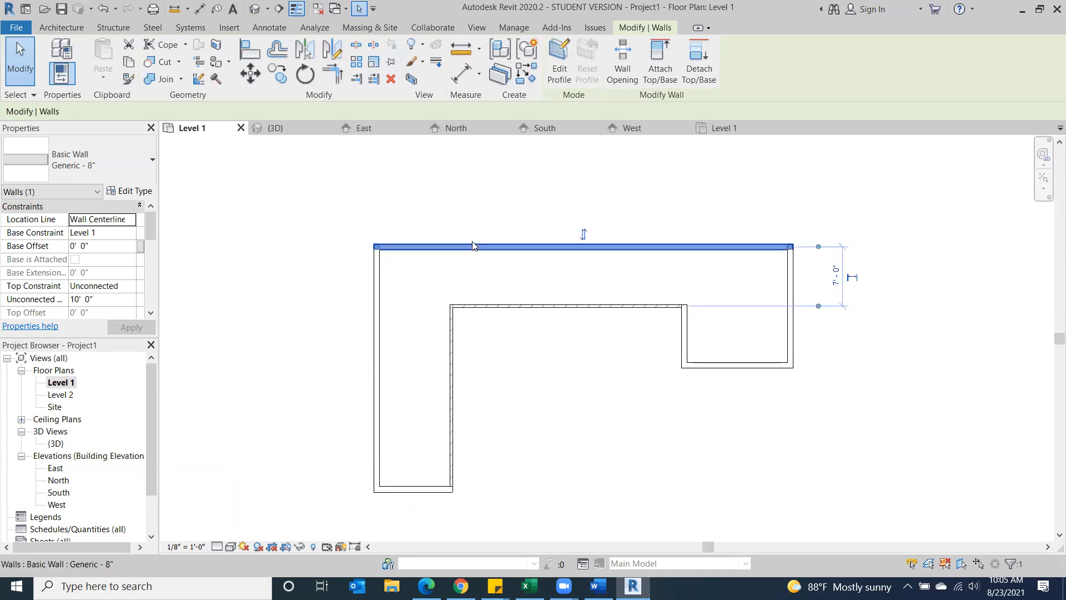
pyautogui.click(419, 491)
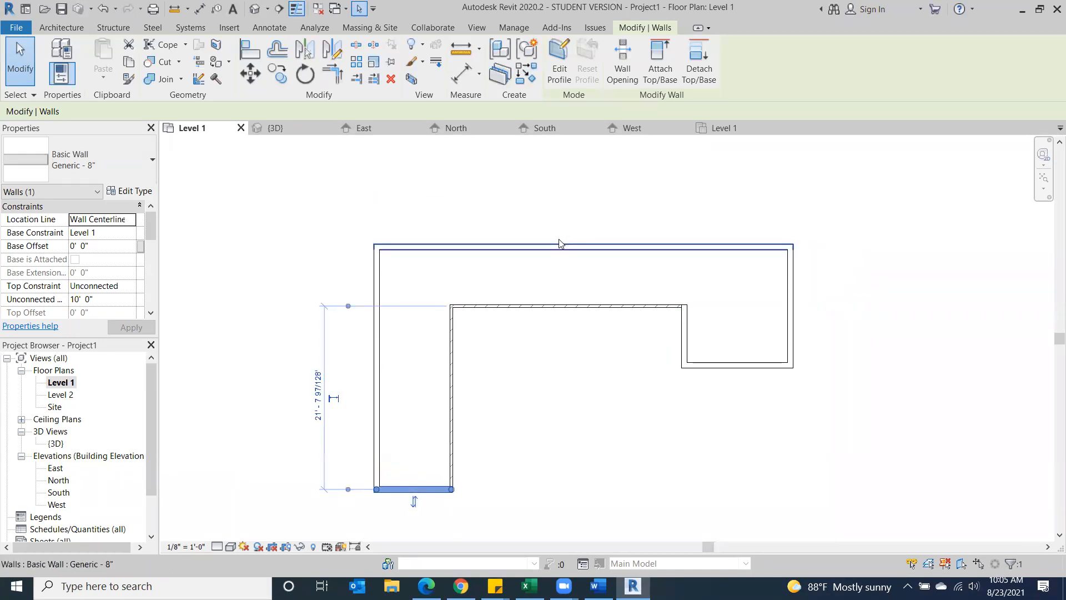
pyautogui.click(558, 240)
# Select the left wing's lower end wall and move its temporary dimension's upper witness line from the brick wall to the long upper wall
pyautogui.click(417, 492)
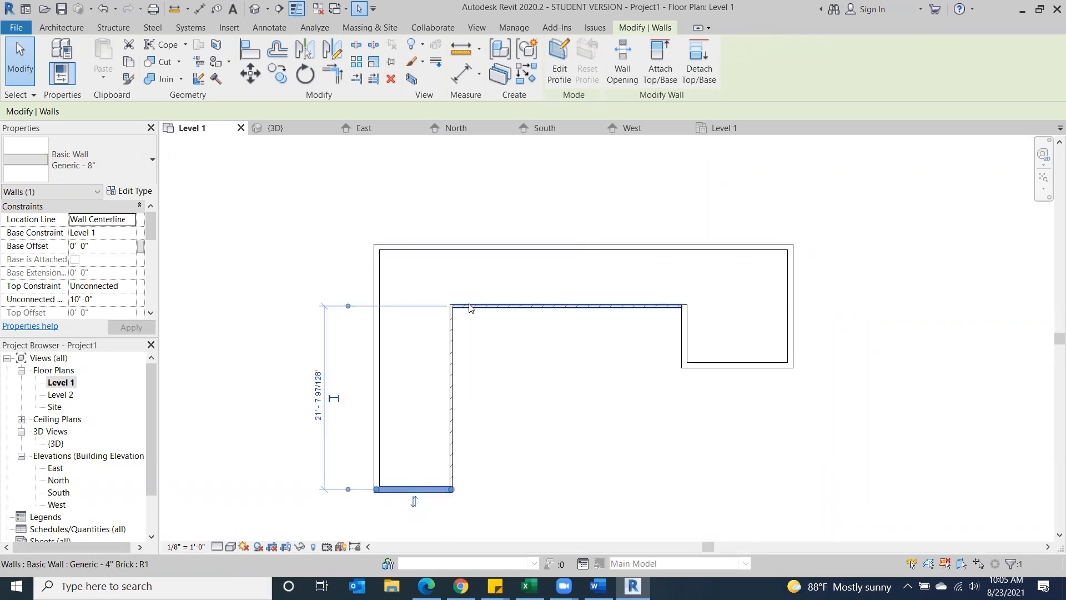
pyautogui.scroll(1, 469, 308)
pyautogui.scroll(1, 389, 368)
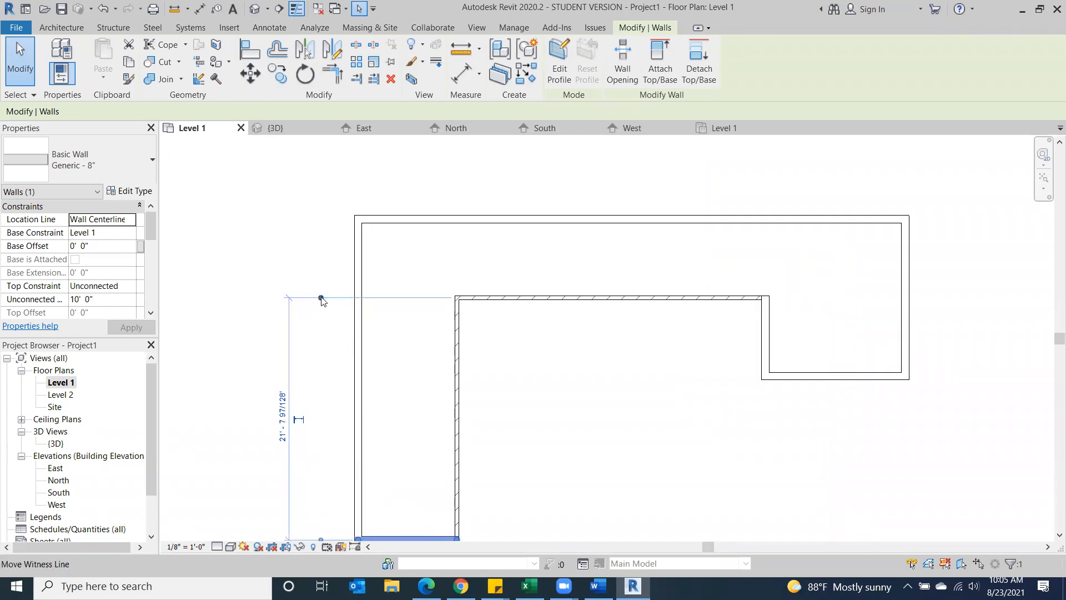
pyautogui.moveTo(321, 298); pyautogui.dragTo(370, 222)
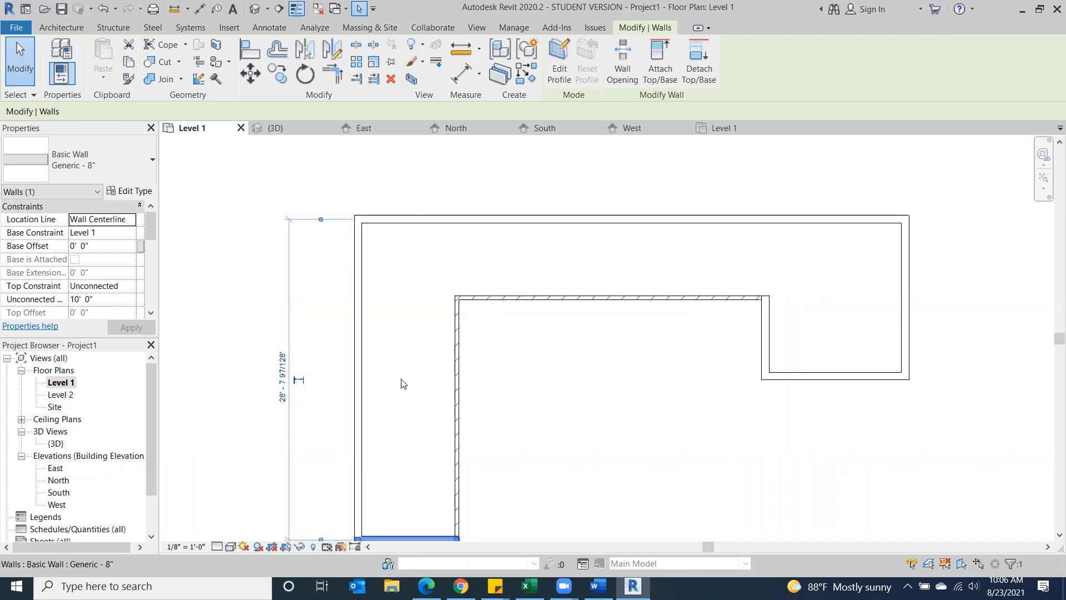
# Examine both ends of the vertical temporary dimension to see where its witness lines meet the upper and lower walls
pyautogui.moveTo(387, 210); pyautogui.dragTo(441, 135, button='middle')
pyautogui.scroll(3, 397, 484)
pyautogui.scroll(2, 395, 473)
pyautogui.moveTo(293, 443); pyautogui.dragTo(418, 426, button='middle')
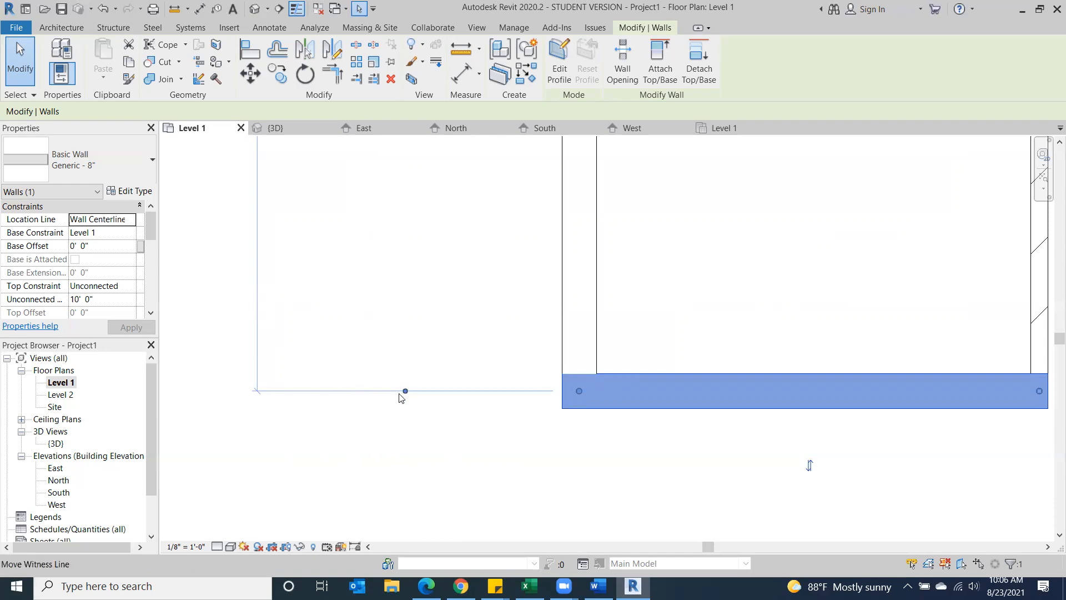
pyautogui.scroll(-5, 347, 371)
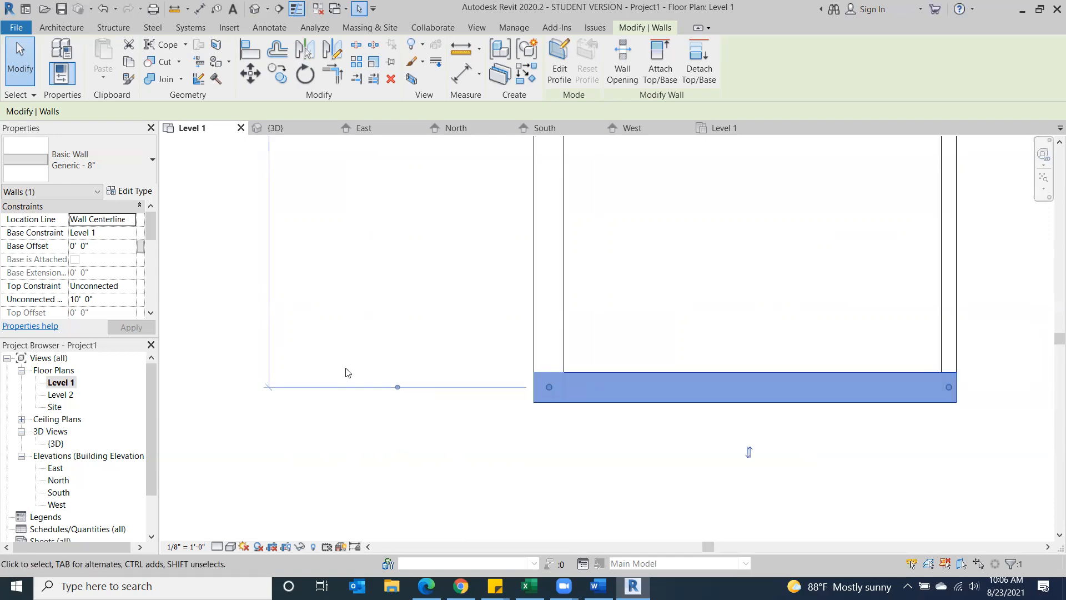
pyautogui.moveTo(341, 268); pyautogui.dragTo(359, 385, button='middle')
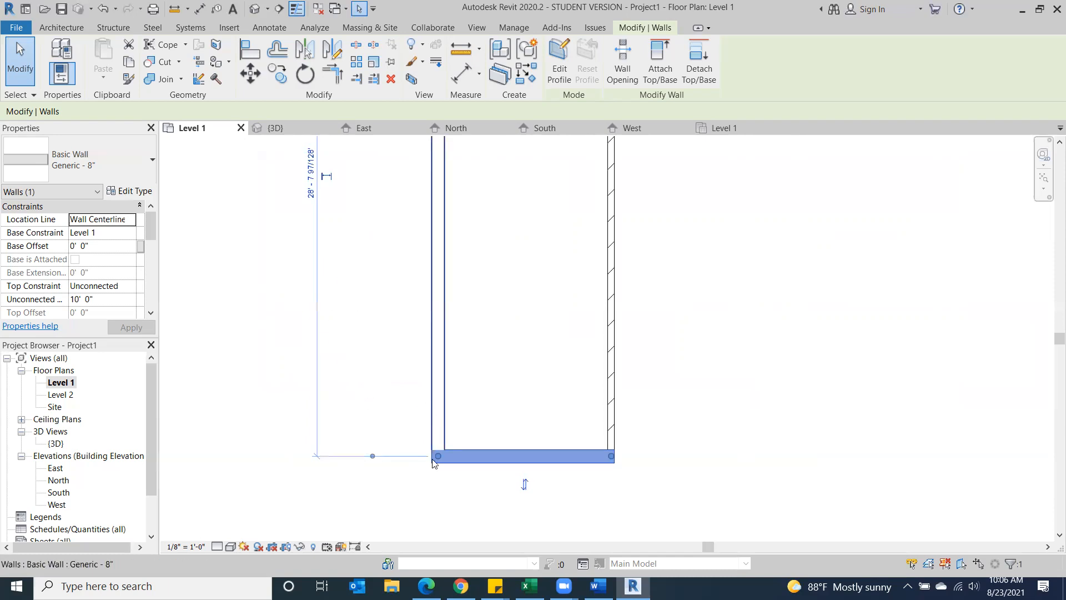
pyautogui.moveTo(507, 319); pyautogui.dragTo(529, 598, button='middle')
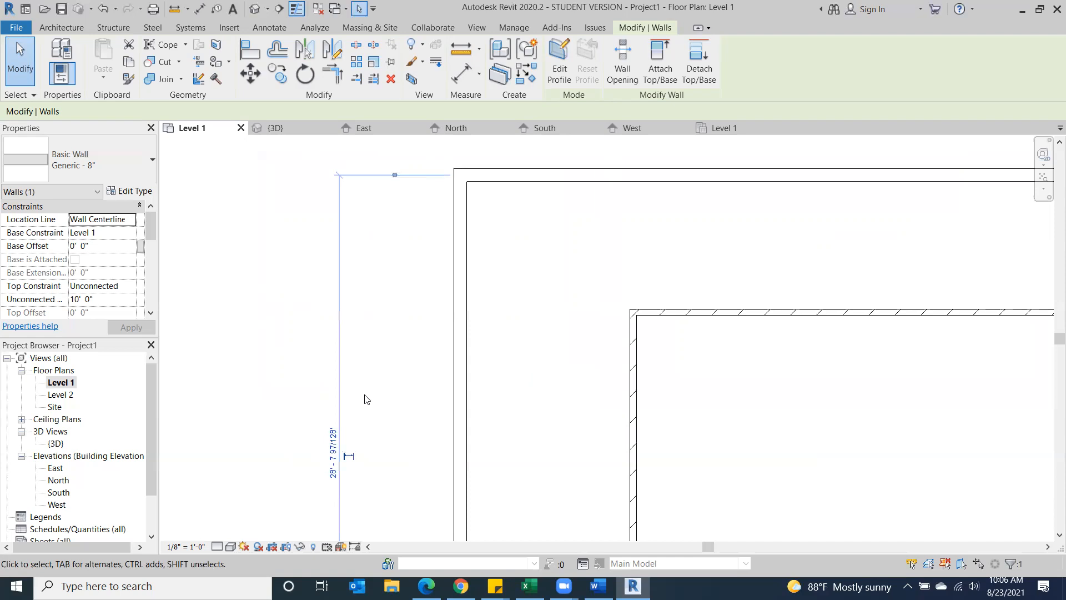
pyautogui.scroll(-2, 436, 358)
pyautogui.moveTo(431, 363); pyautogui.dragTo(422, 162, button='middle')
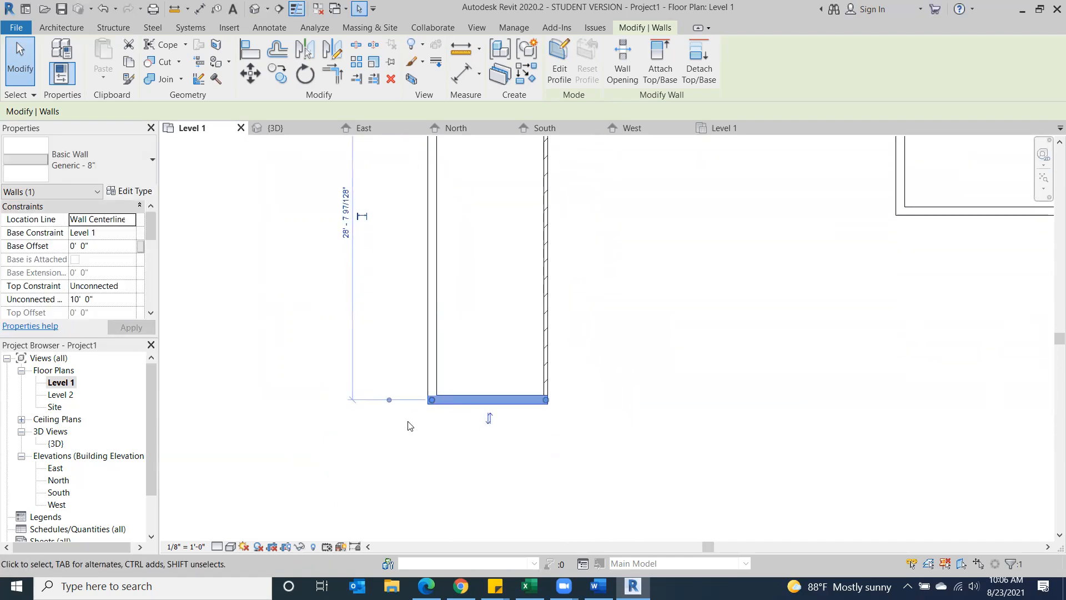
pyautogui.scroll(1, 406, 421)
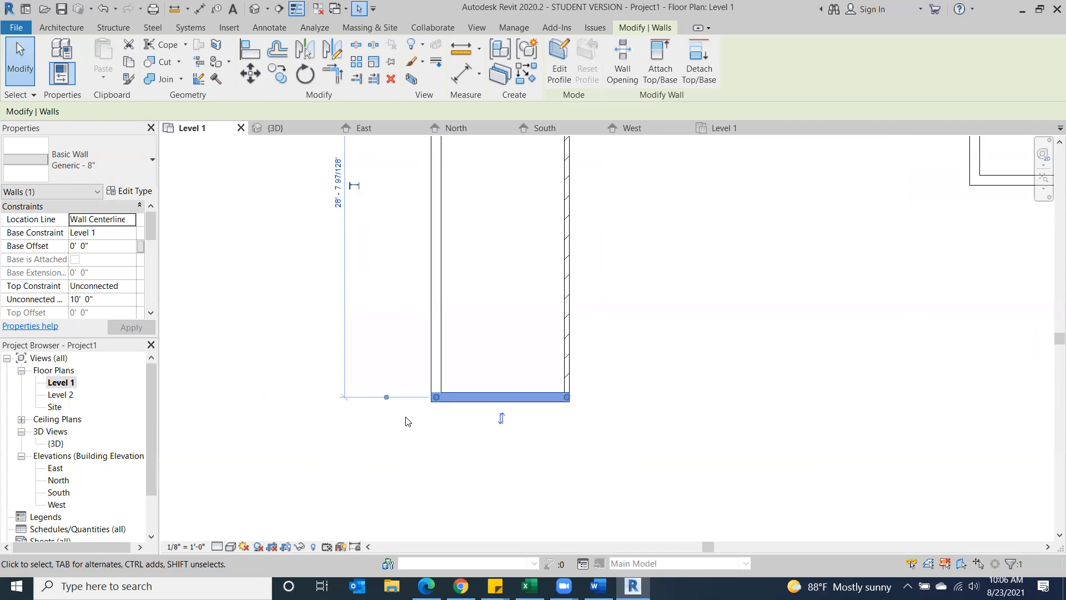
pyautogui.scroll(-2, 411, 433)
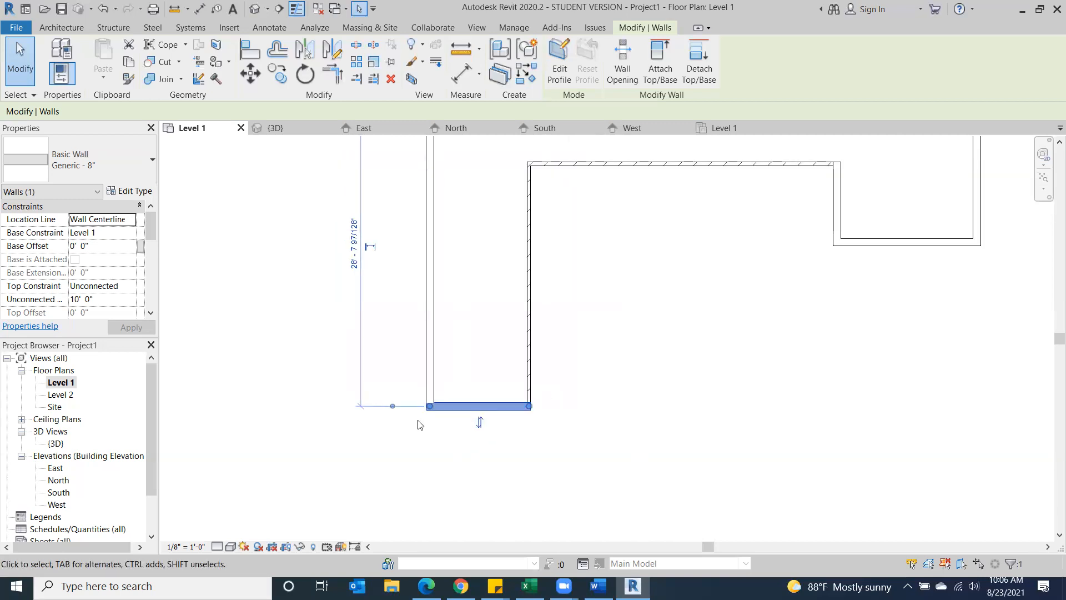
pyautogui.moveTo(457, 326); pyautogui.dragTo(440, 556, button='middle')
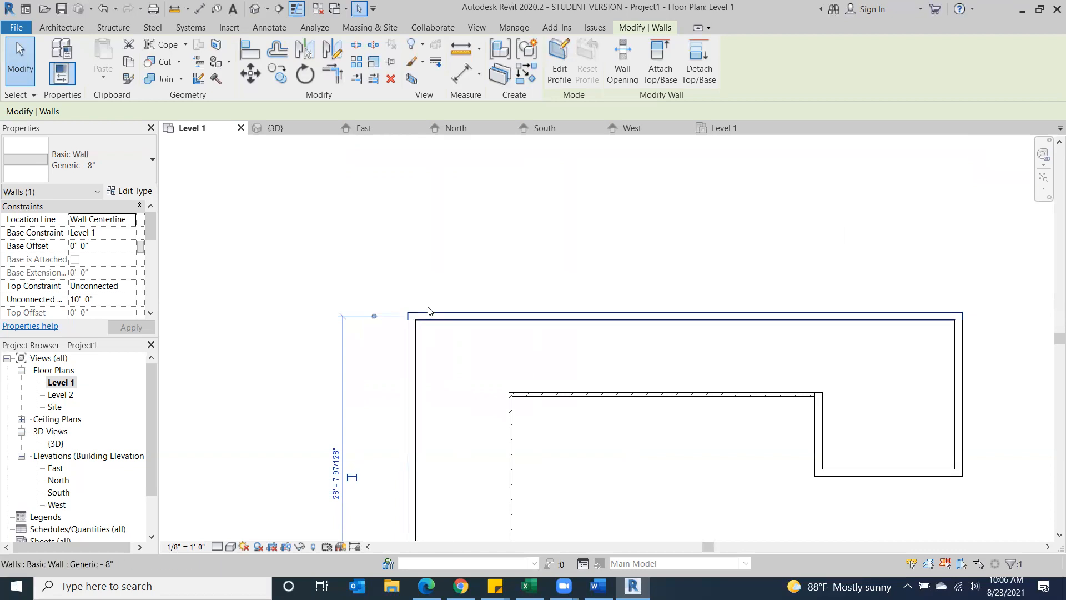
# Cycle the upper witness line through the long upper wall's reference positions and leave it on the outer face
pyautogui.scroll(2, 372, 336)
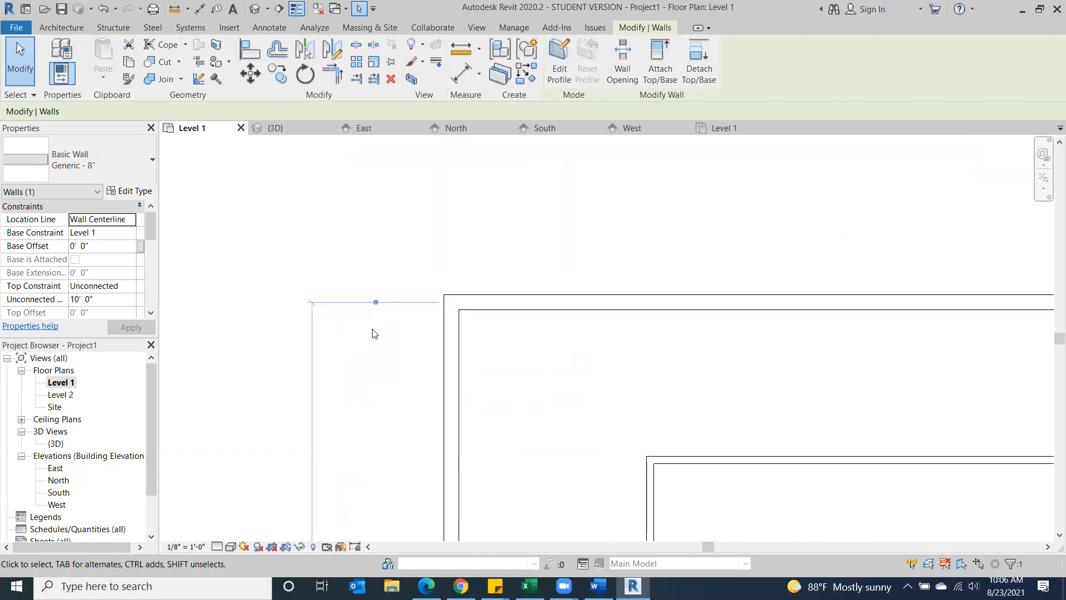
pyautogui.moveTo(378, 288); pyautogui.dragTo(377, 302)
pyautogui.click(378, 302)
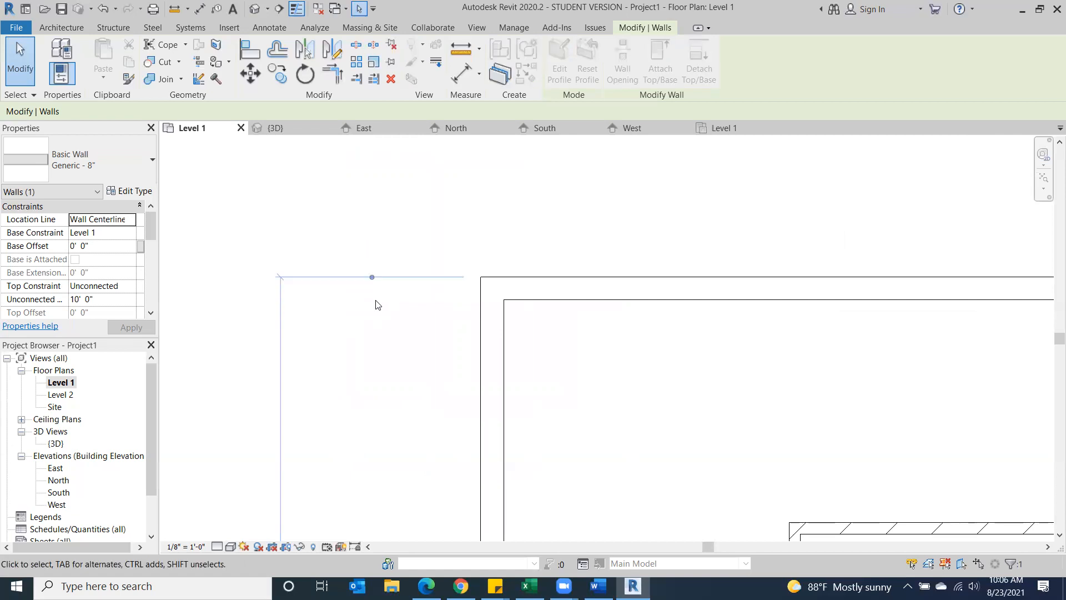
pyautogui.click(373, 278)
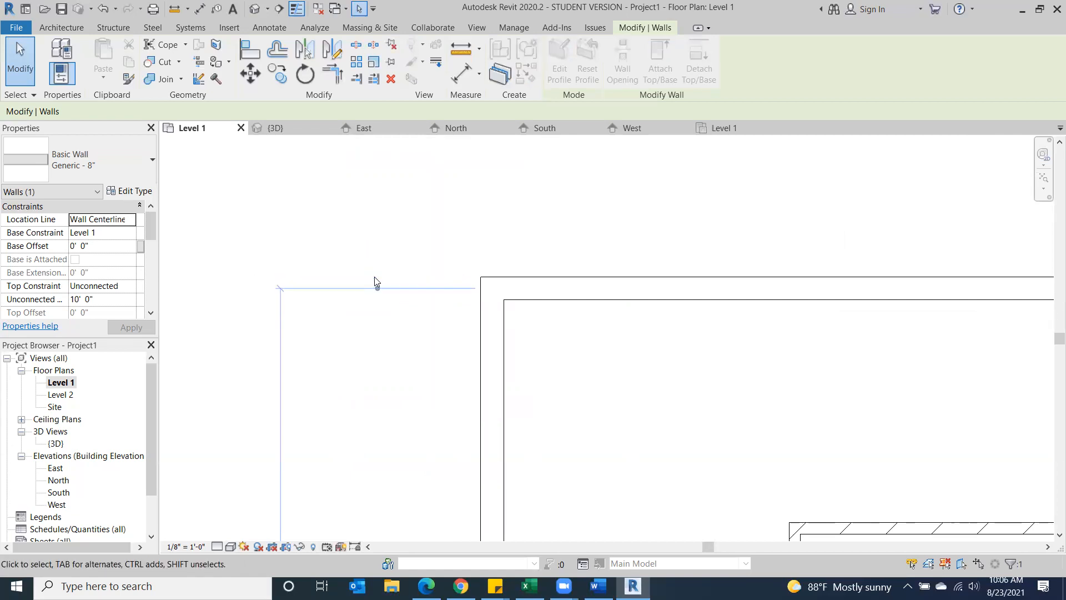
pyautogui.click(376, 288)
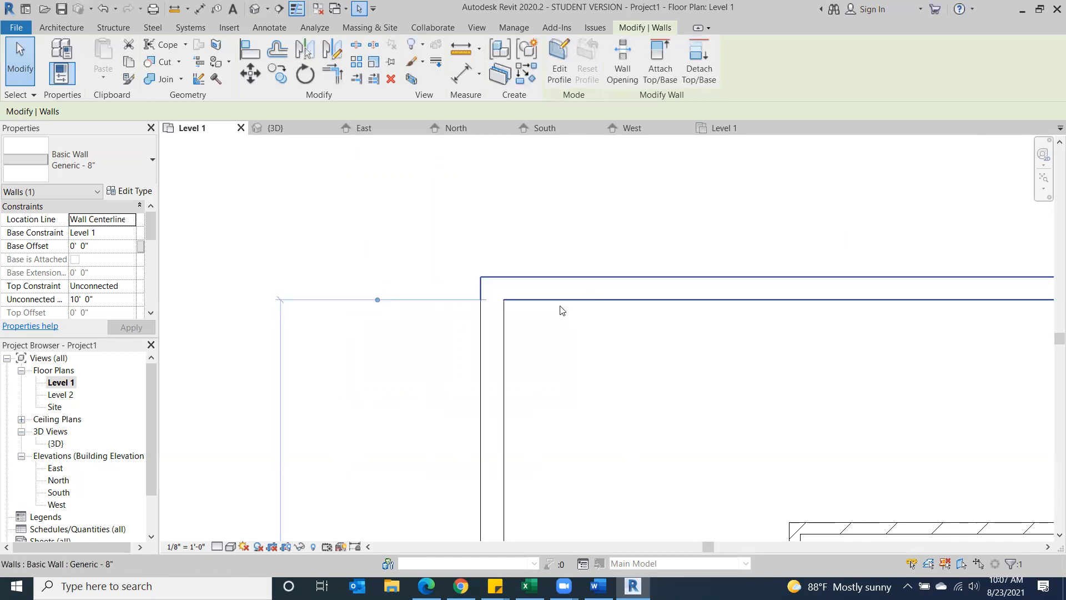
pyautogui.click(377, 300)
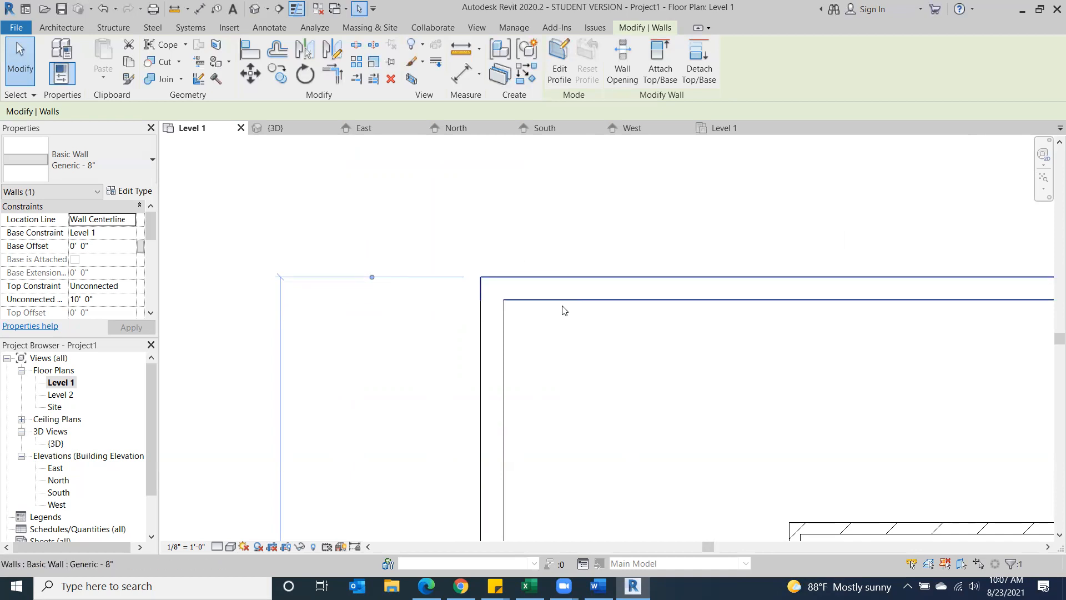
# Shift the lower witness line to the outer face of the left wing's lower end wall and check its position
pyautogui.scroll(-3, 381, 388)
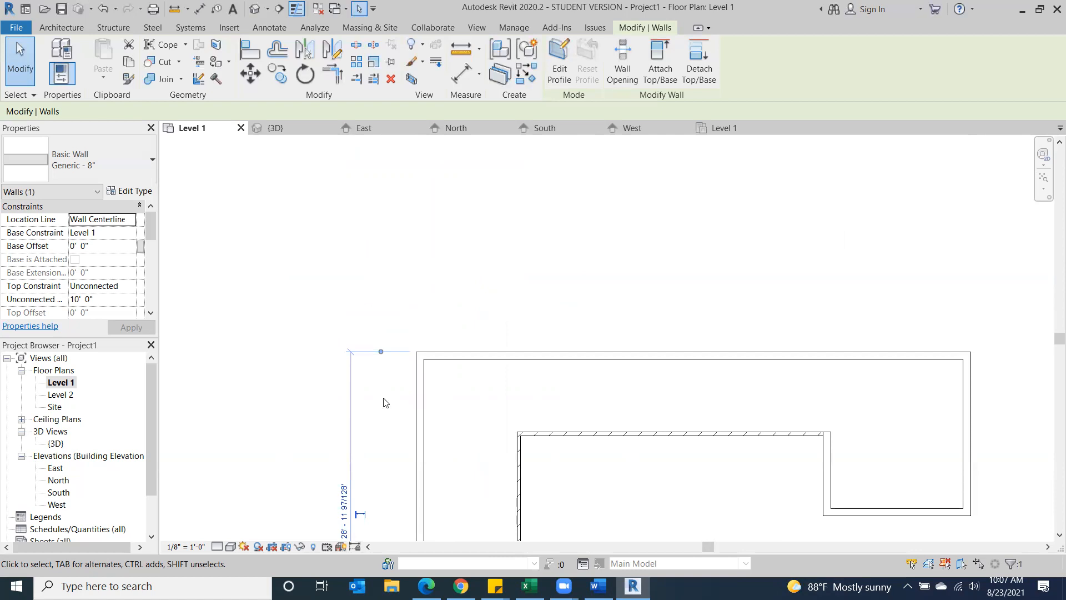
pyautogui.moveTo(373, 421); pyautogui.dragTo(350, 244, button='middle')
pyautogui.scroll(-1, 350, 243)
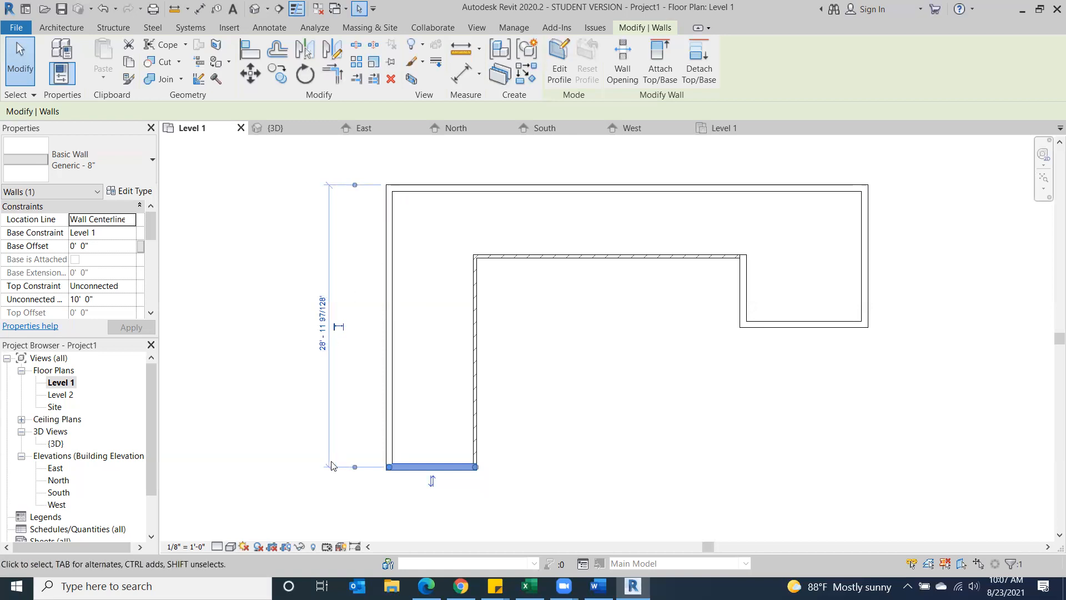
pyautogui.moveTo(355, 468); pyautogui.dragTo(355, 471)
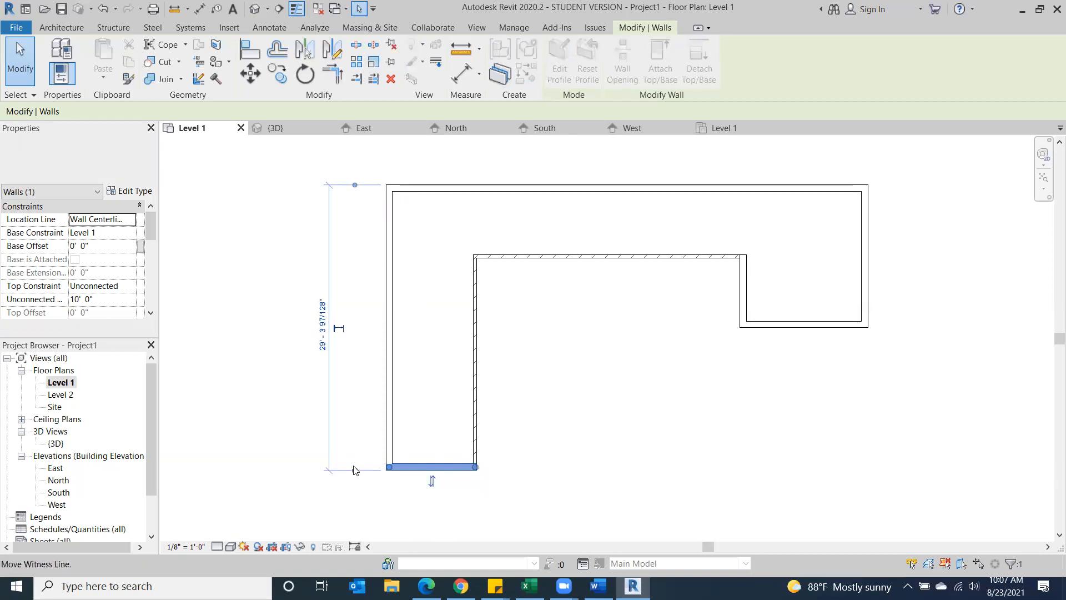
pyautogui.scroll(5, 343, 456)
pyautogui.moveTo(562, 380); pyautogui.dragTo(585, 394, button='middle')
pyautogui.scroll(-1, 583, 393)
pyautogui.scroll(-1, 572, 391)
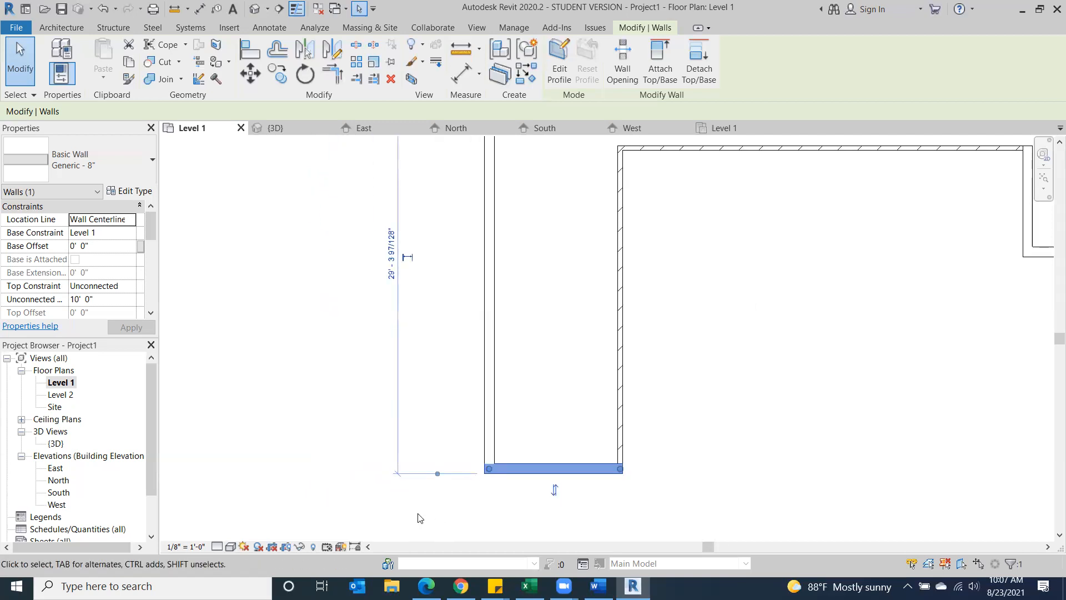
# Set the left wing's overall outside length to 30' using the temporary dimension
pyautogui.moveTo(434, 338); pyautogui.dragTo(453, 385, button='middle')
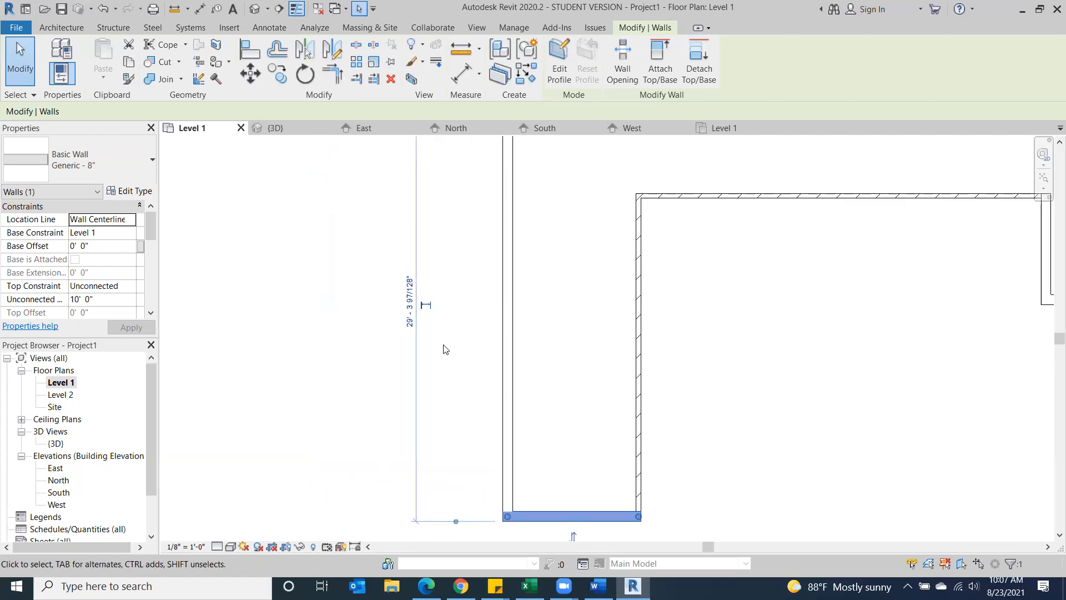
pyautogui.click(411, 328)
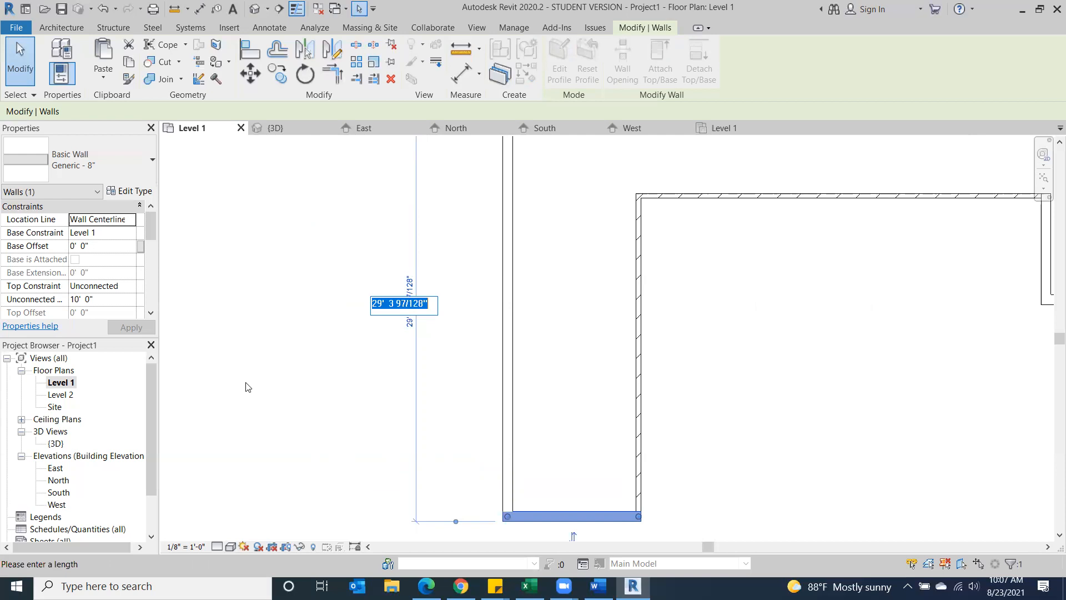
pyautogui.write('3')
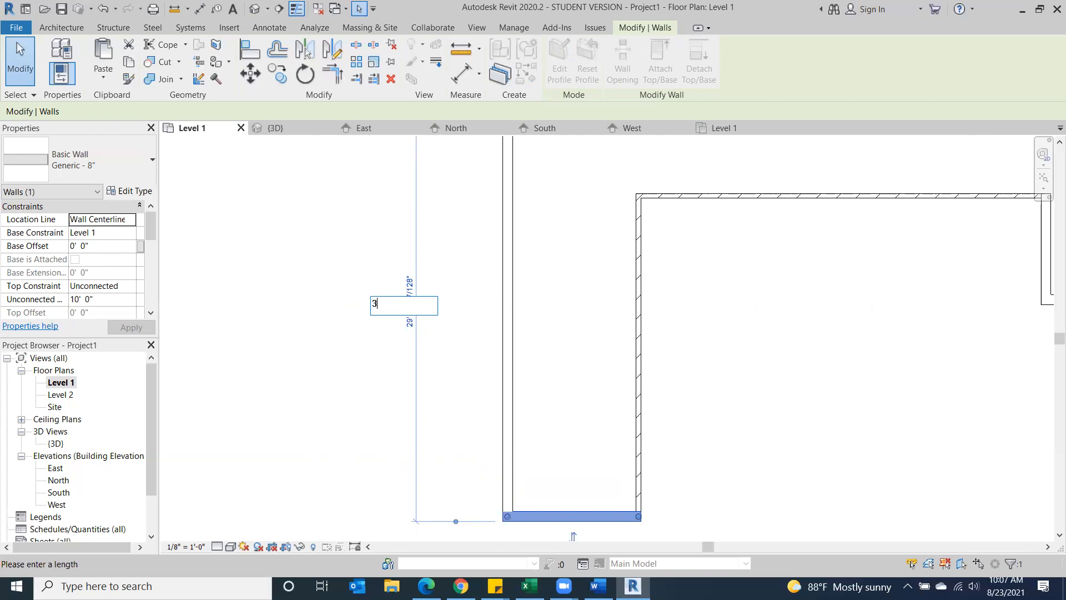
pyautogui.write('0')
pyautogui.press('Return')
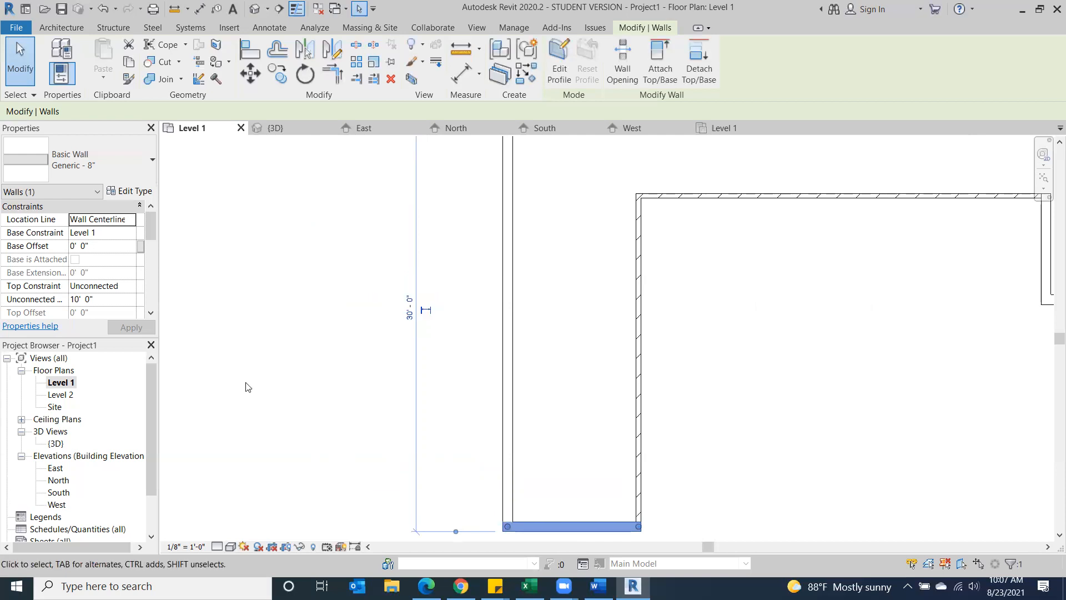
# Change the left wing's overall outside length to 31' 2", entering feet and inches separated by a space
pyautogui.scroll(-1, 524, 356)
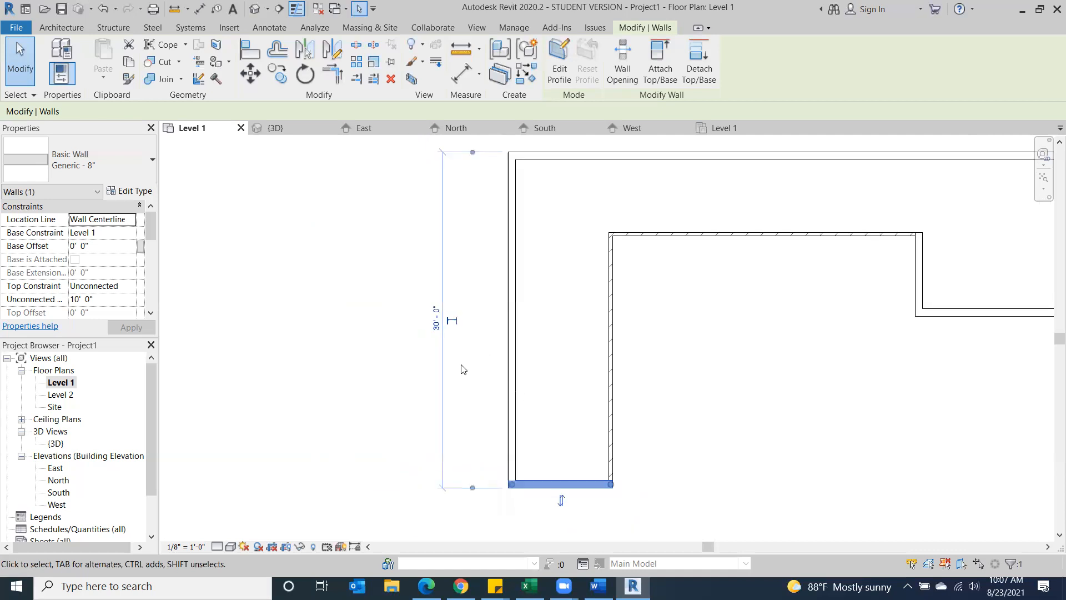
pyautogui.click(436, 328)
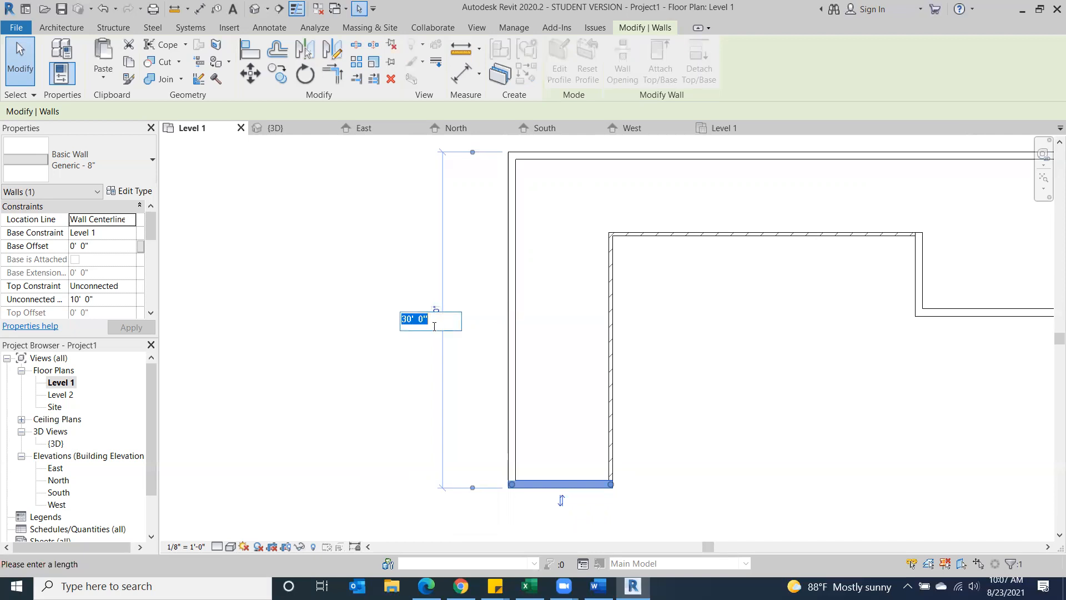
pyautogui.write('31 2')
pyautogui.press('Return')
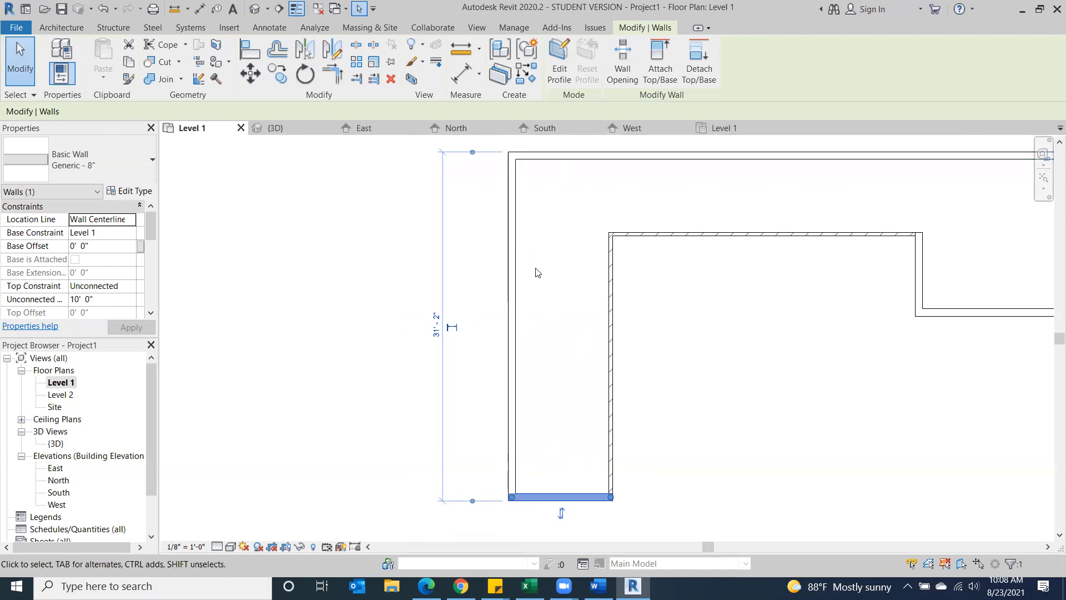
# Set the left wing's overall outside length to 10' using the temporary dimension
pyautogui.click(436, 334)
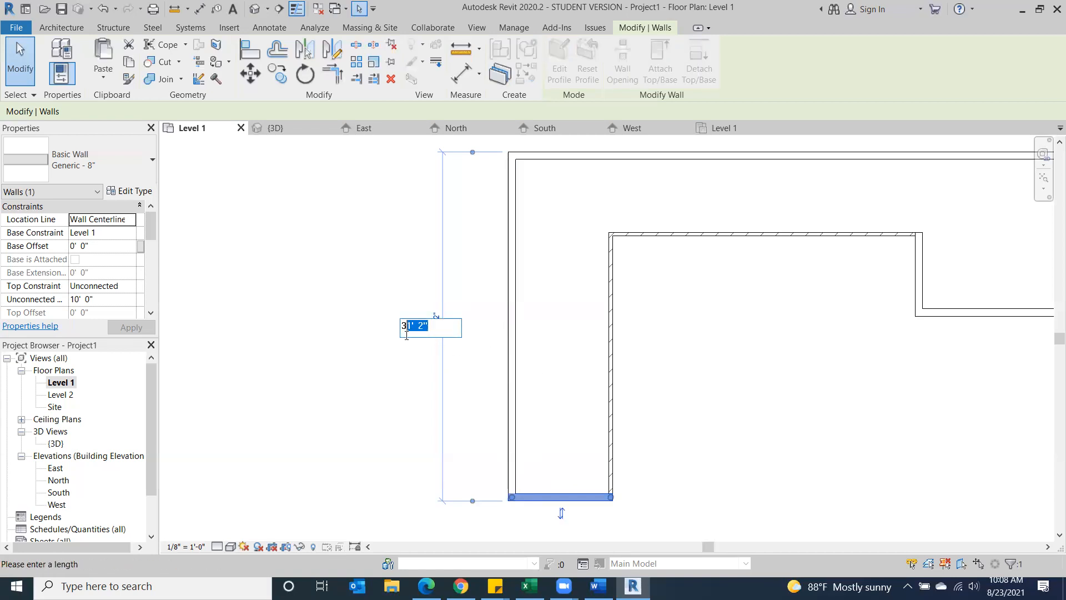
pyautogui.write('10')
pyautogui.press('Return')
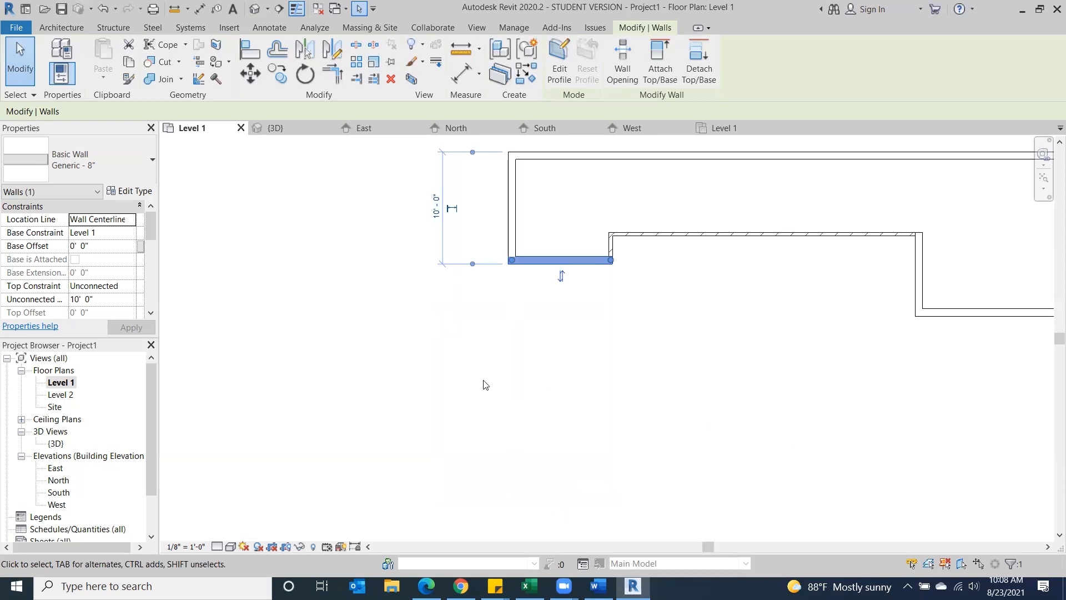
# Set the left wing's overall outside length to 15' using the temporary dimension
pyautogui.click(436, 210)
pyautogui.write('15')
pyautogui.press('Return')
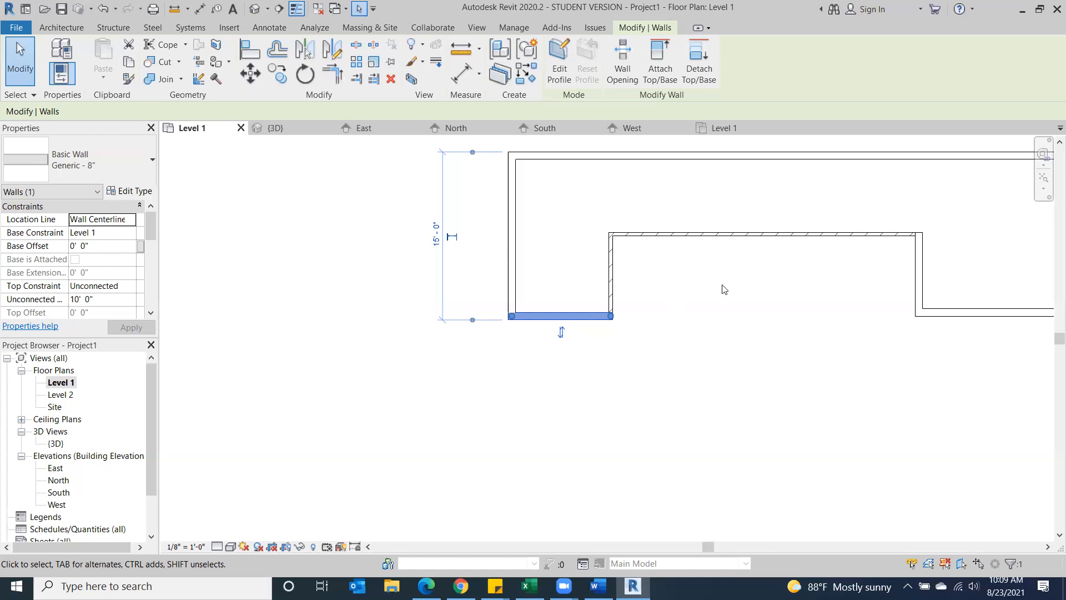
# Convert the left wing's temporary length dimension into a permanent one and lock it
pyautogui.click(452, 238)
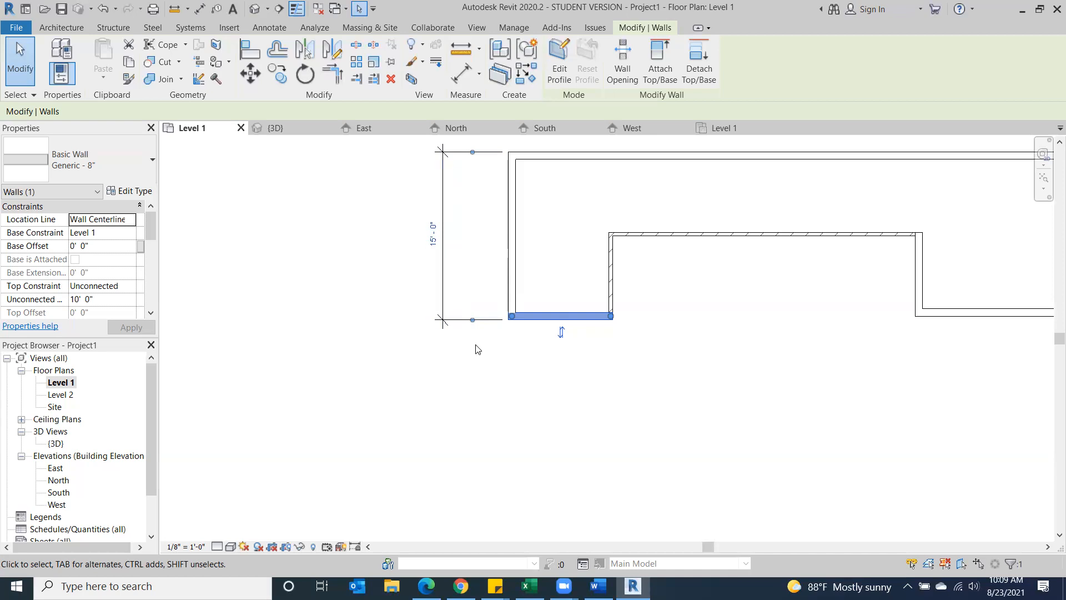
pyautogui.click(443, 284)
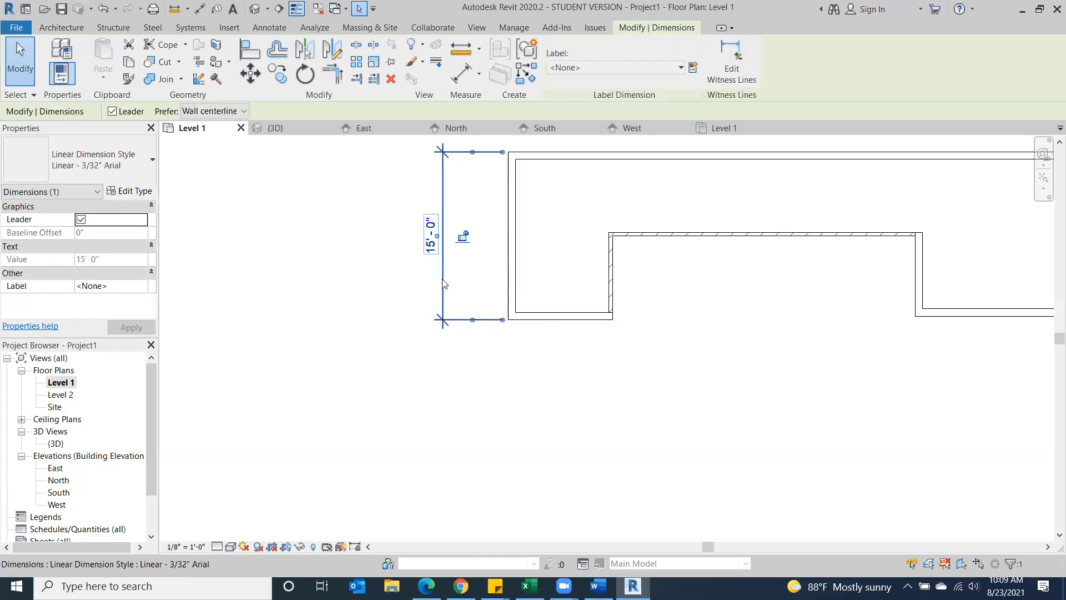
pyautogui.click(465, 237)
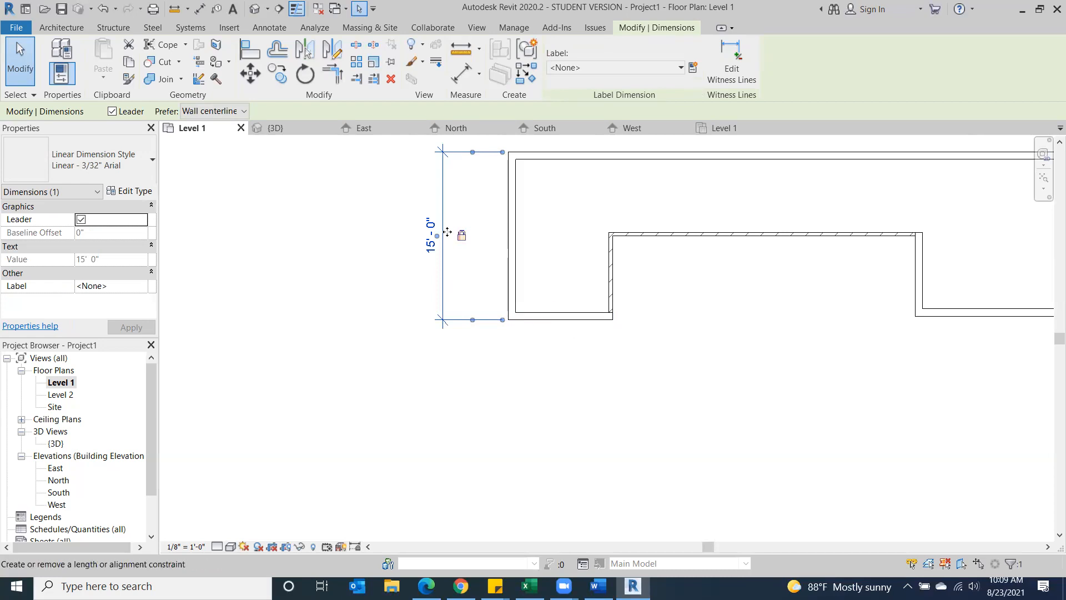
pyautogui.click(673, 316)
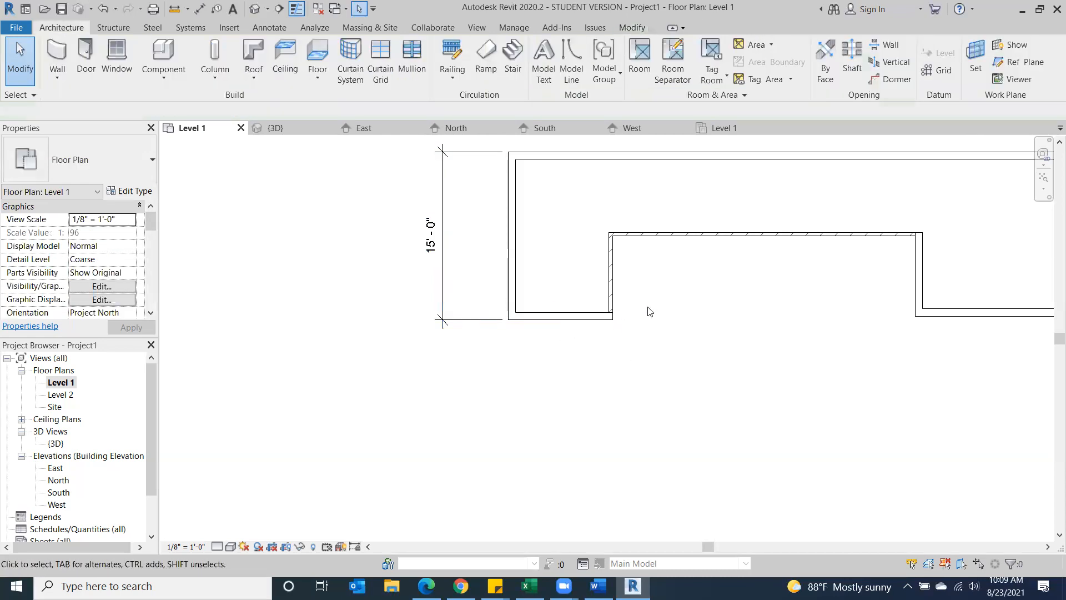
# Inspect the length lock by selecting the left wing's lower end wall and its permanent dimension
pyautogui.click(565, 315)
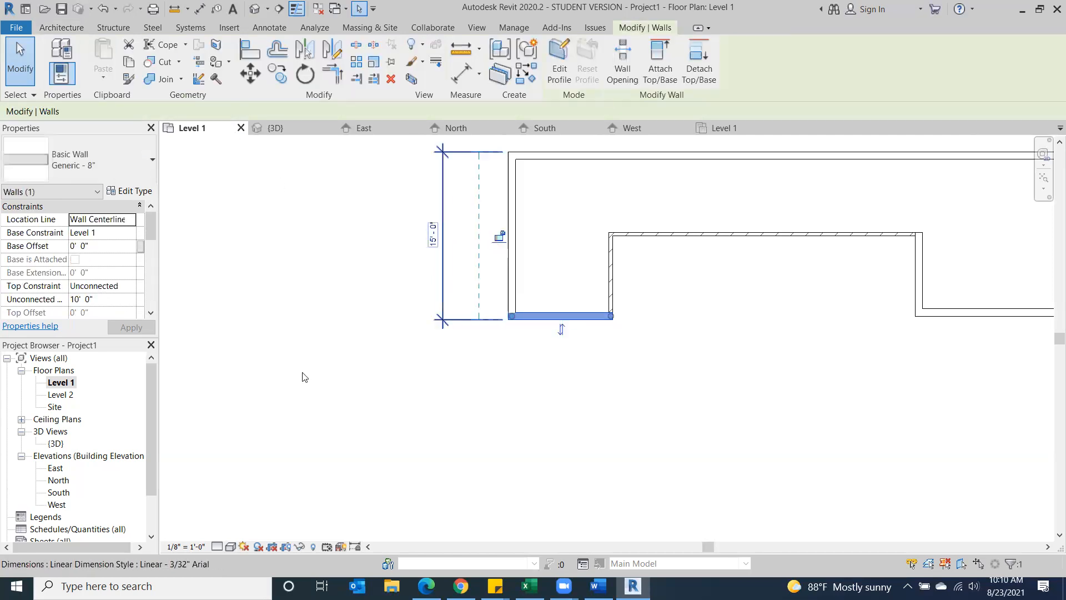
pyautogui.click(958, 355)
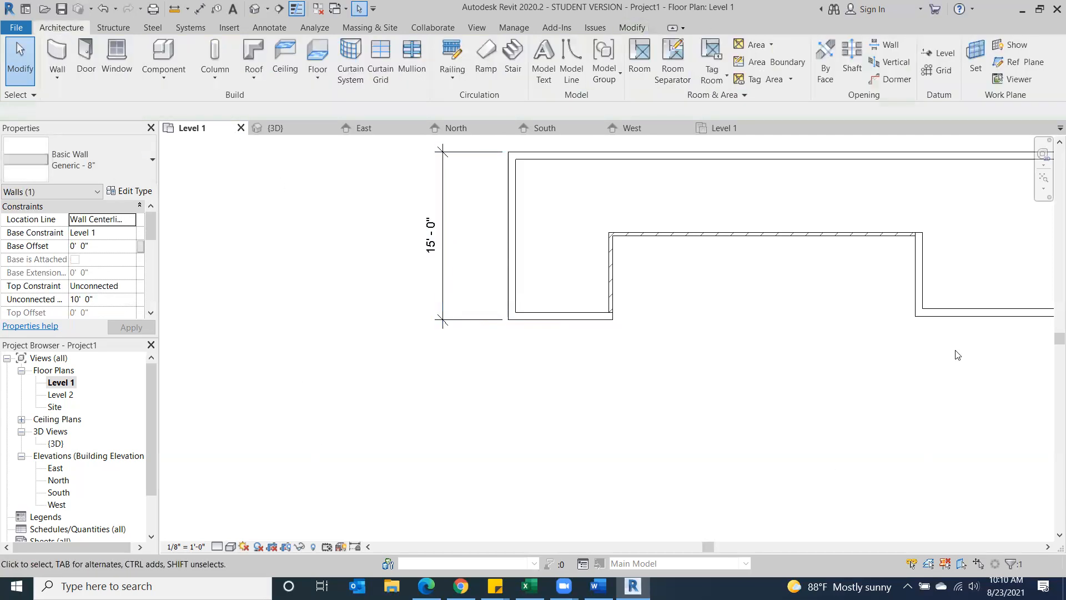
pyautogui.click(561, 316)
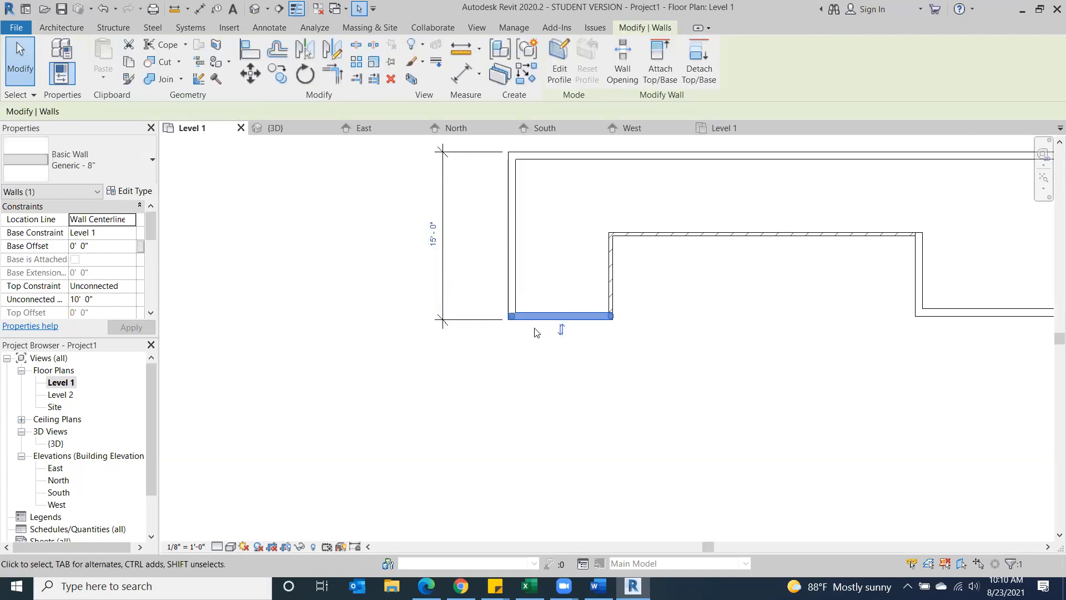
pyautogui.click(684, 329)
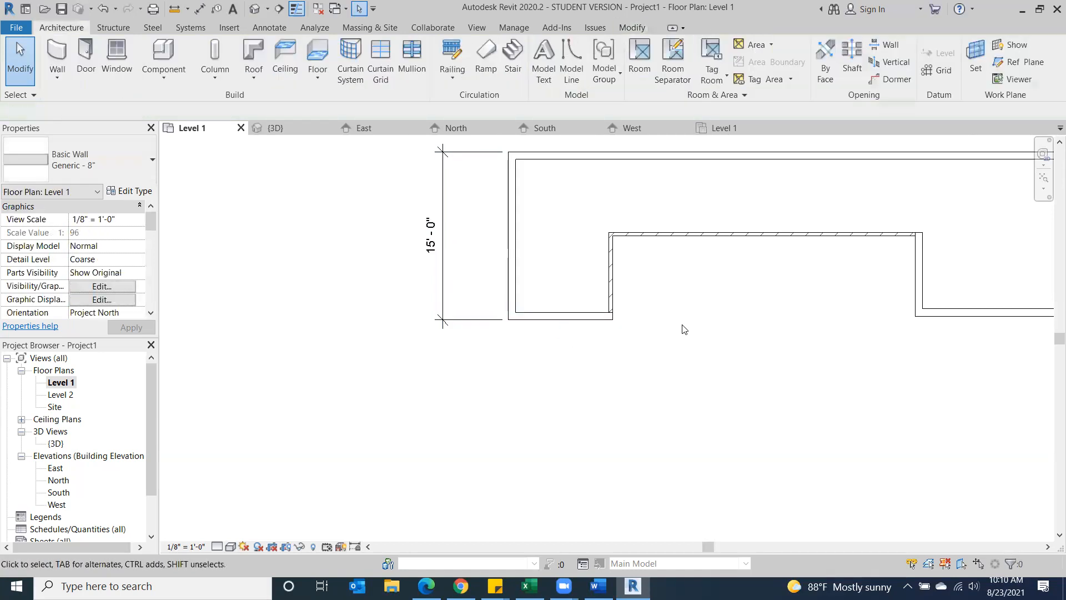
pyautogui.click(546, 321)
pyautogui.click(448, 285)
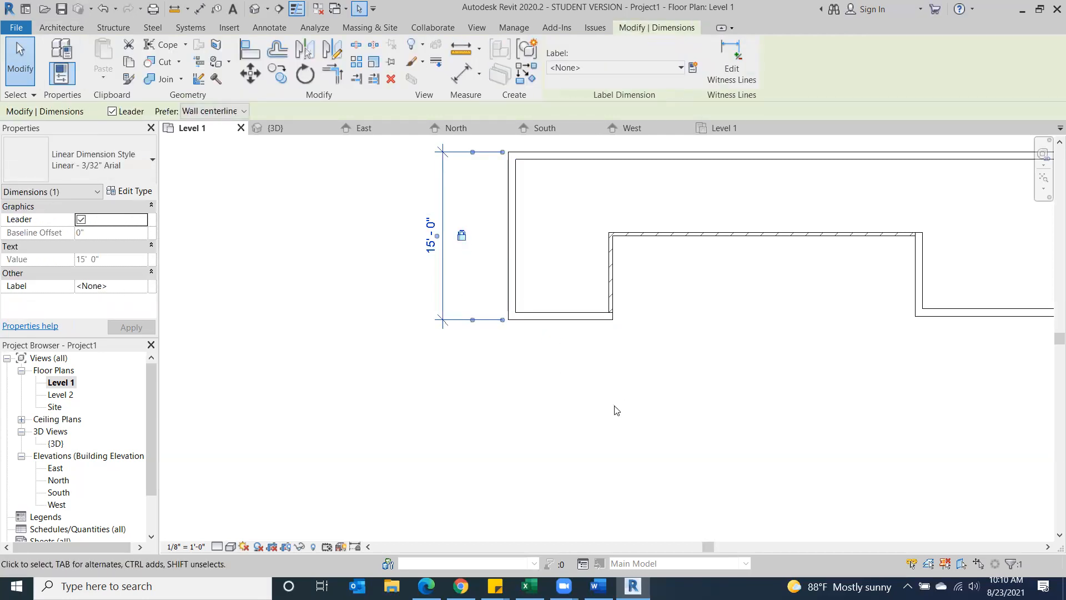
pyautogui.press('Escape')
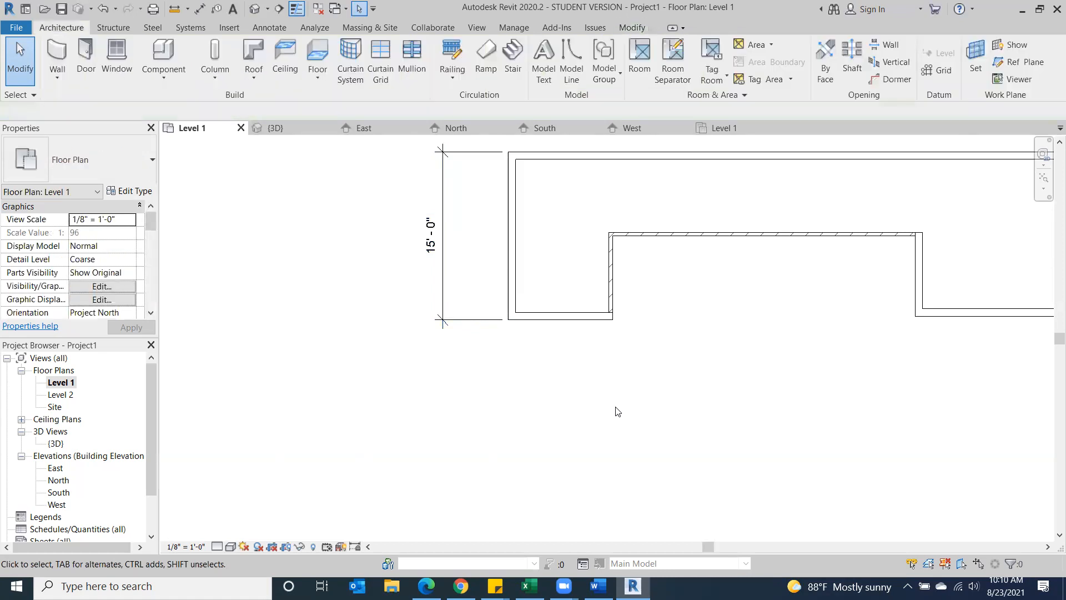
# Delete the left wing's locked length dimension while leaving the walls constrained
pyautogui.scroll(-2, 522, 270)
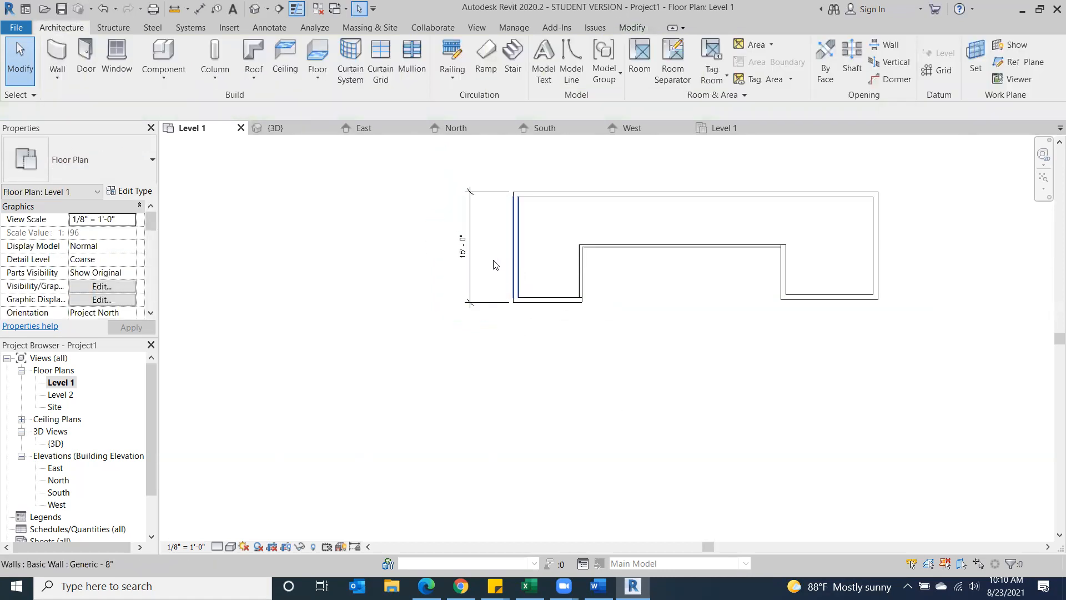
pyautogui.rightClick(470, 303)
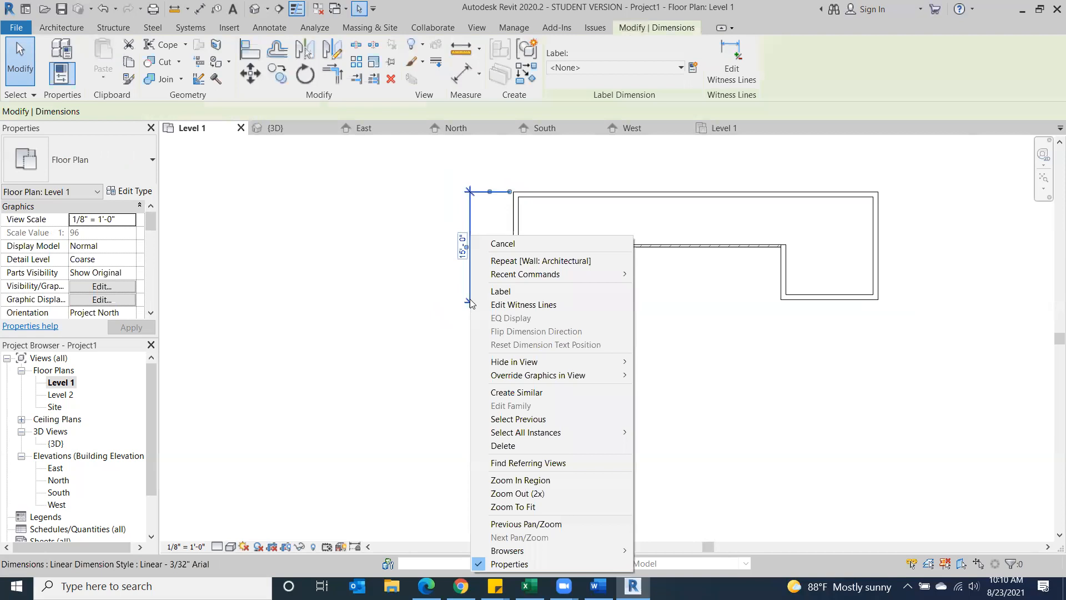
pyautogui.press('Escape')
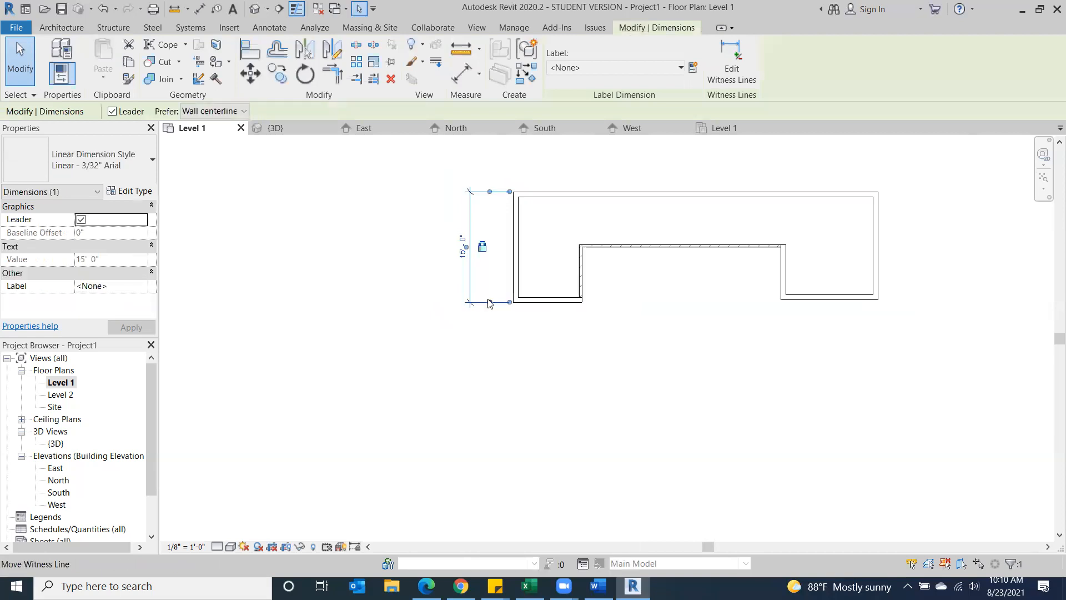
pyautogui.rightClick(489, 303)
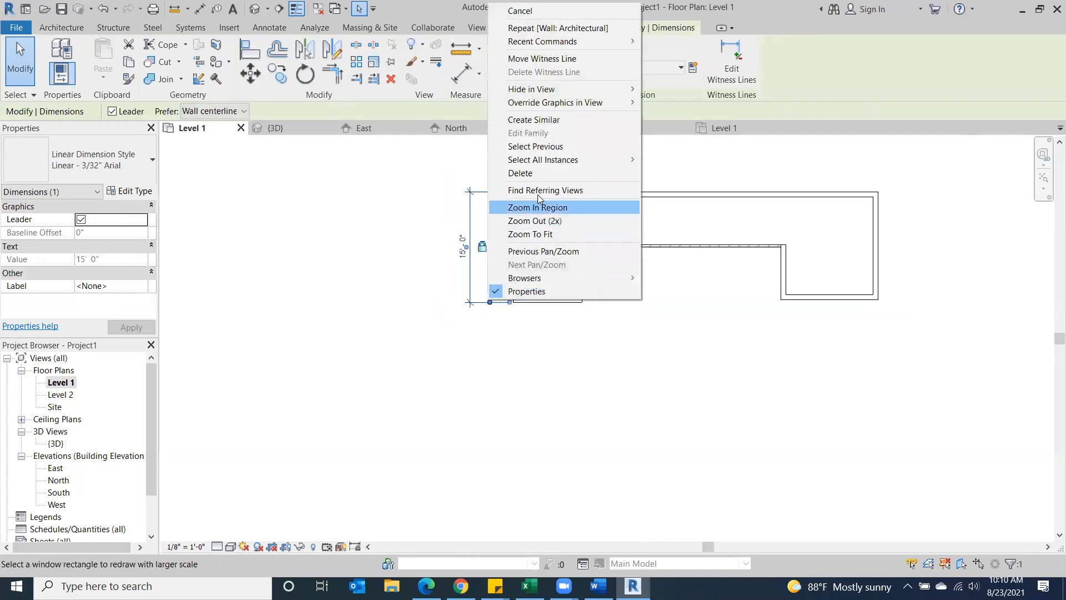
pyautogui.click(540, 174)
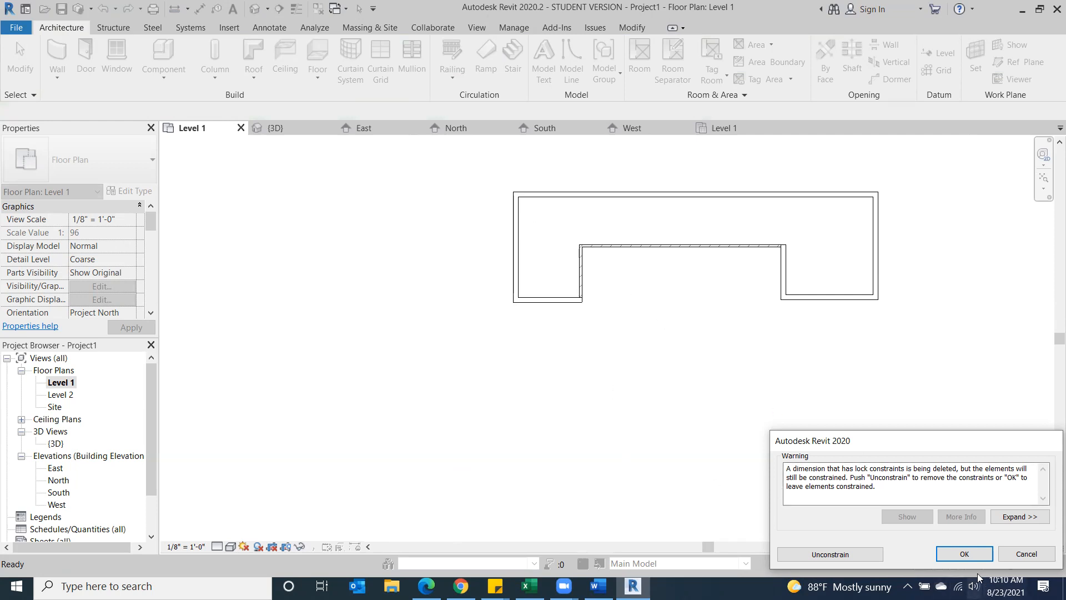
pyautogui.press('Return')
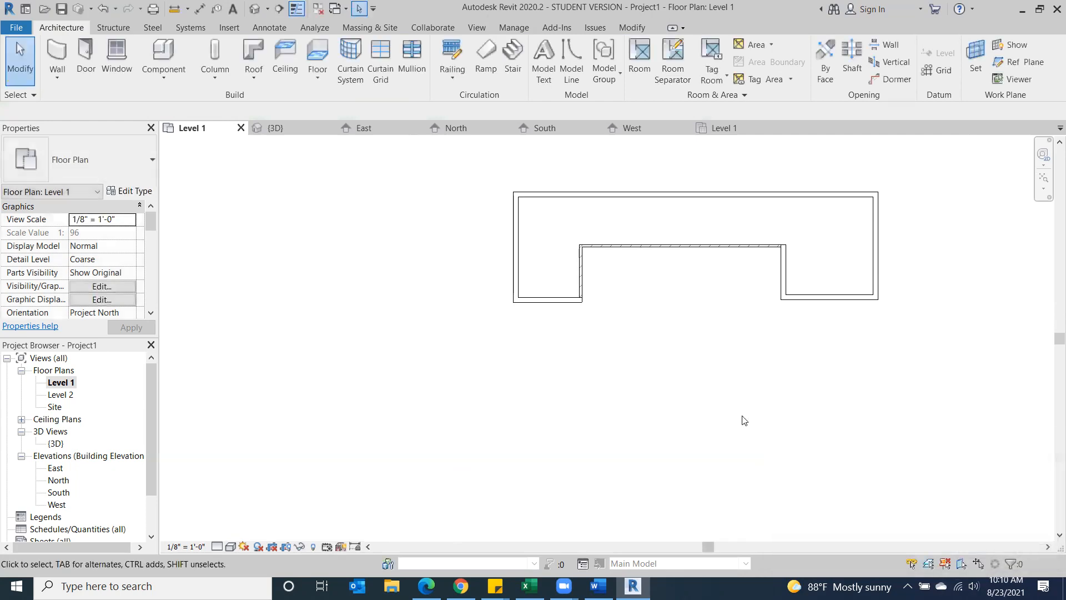
# For the vertical brick wall's dimension across the recess, shift the witness lines to the brick wall's left face and the right wing inner wall's right face
pyautogui.click(587, 271)
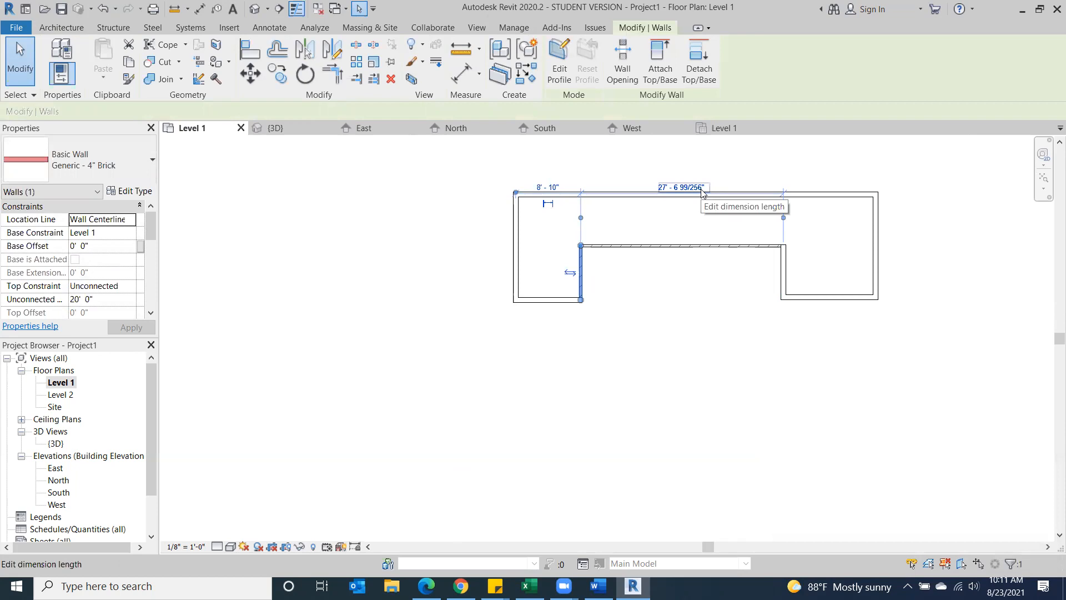
pyautogui.scroll(5, 616, 261)
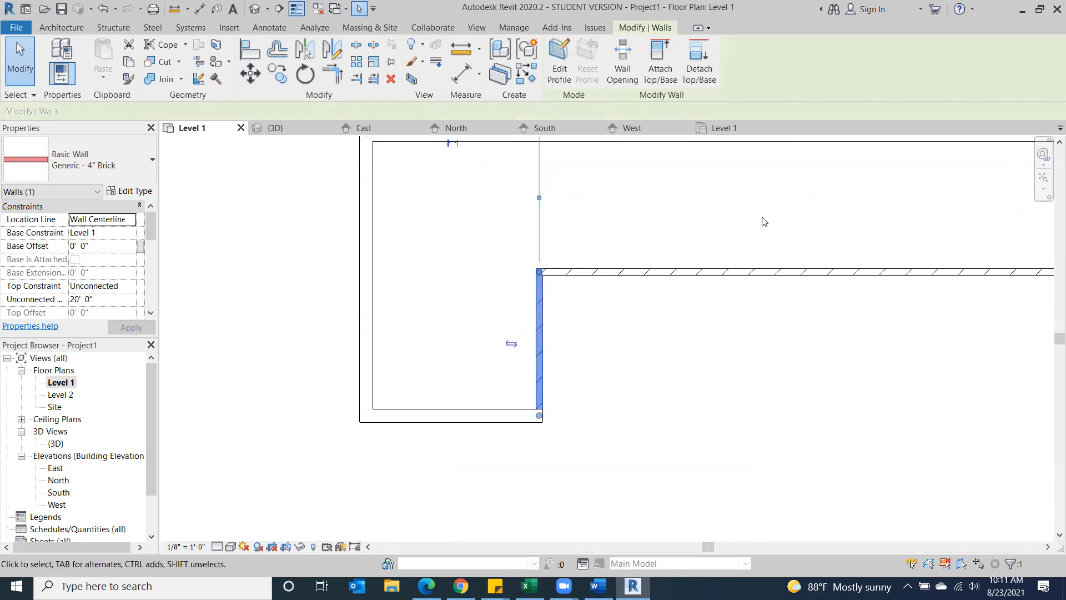
pyautogui.moveTo(765, 222); pyautogui.dragTo(667, 326, button='middle')
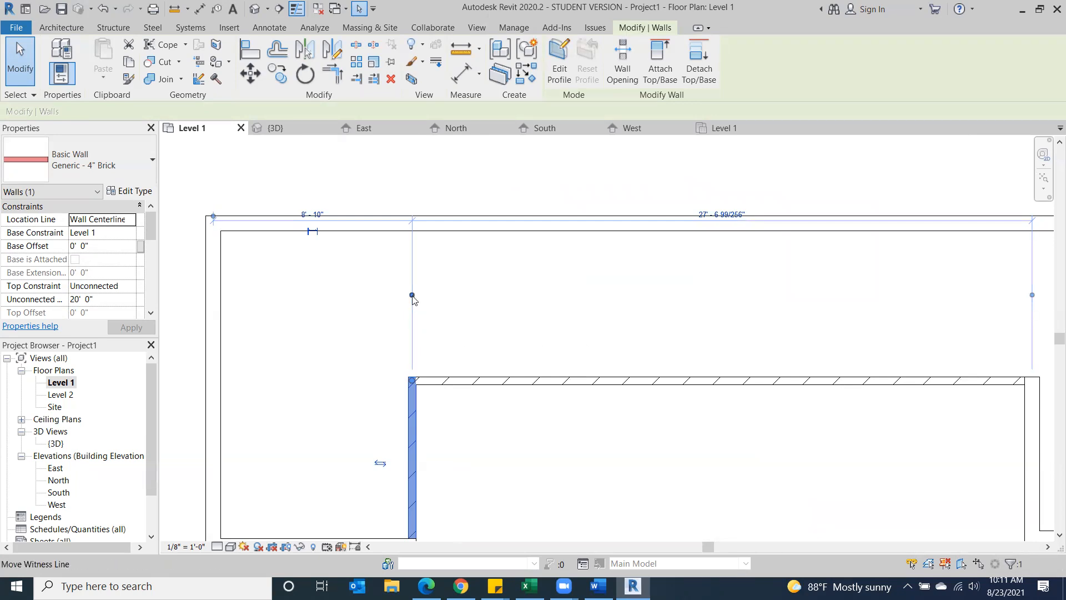
pyautogui.moveTo(412, 295); pyautogui.dragTo(409, 295)
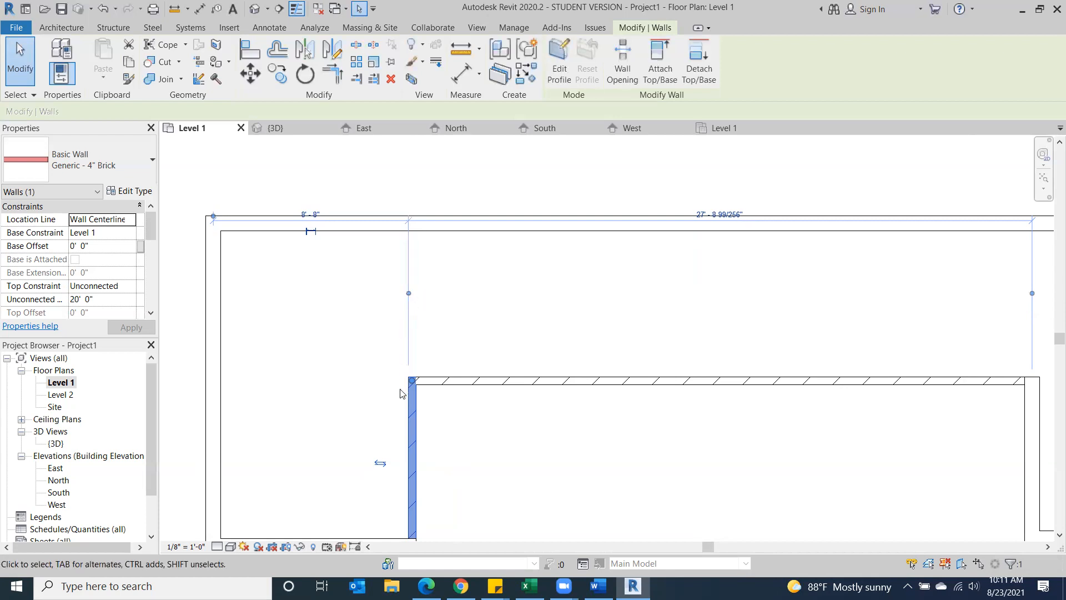
pyautogui.moveTo(706, 319); pyautogui.dragTo(482, 294, button='middle')
pyautogui.scroll(2, 589, 297)
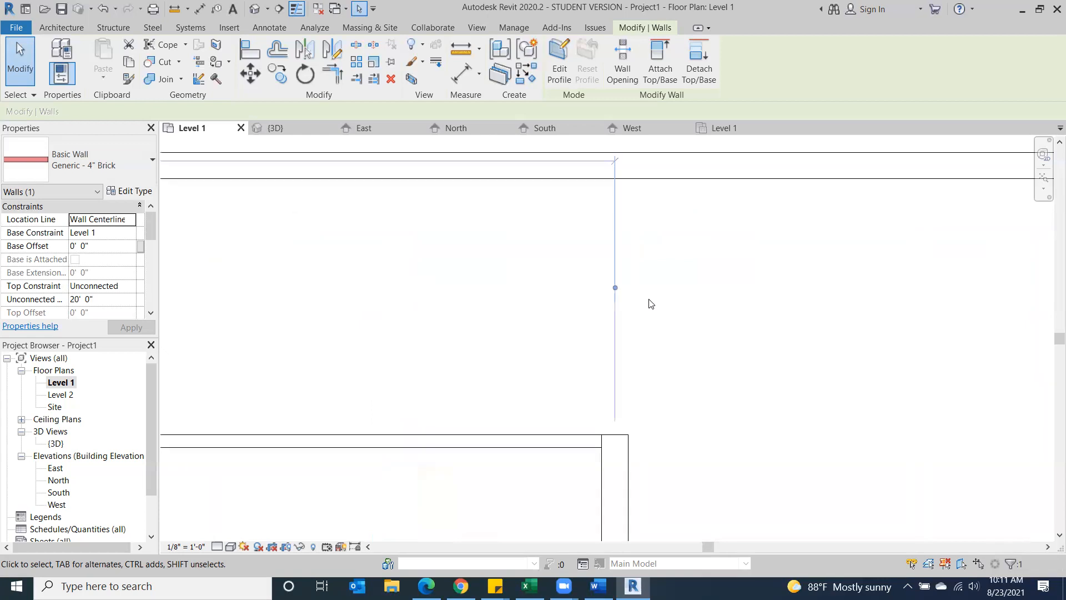
pyautogui.click(615, 288)
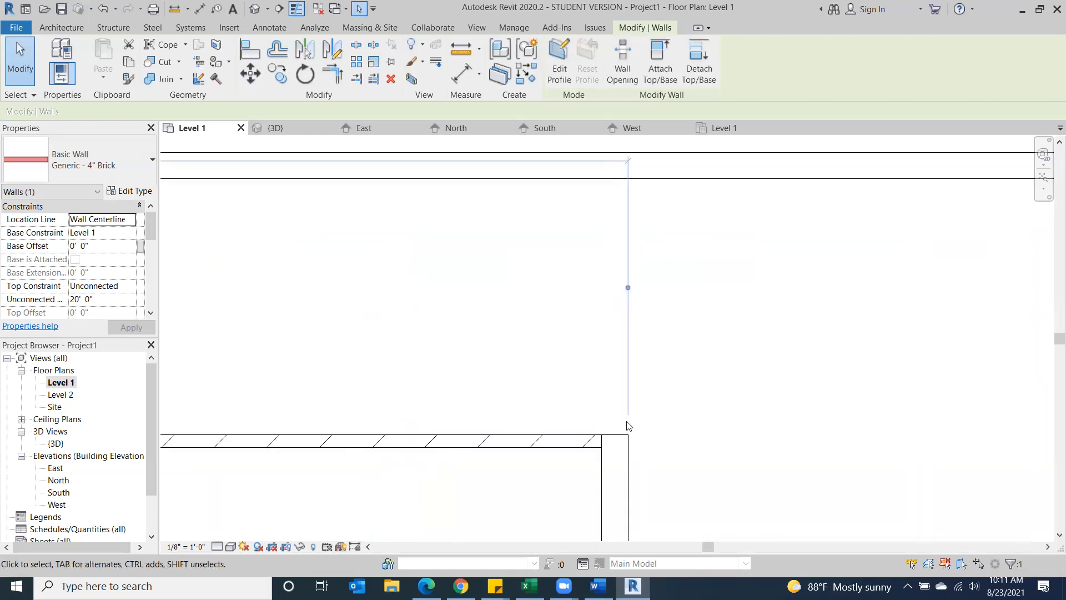
# Set the distance from the vertical brick wall to the right wing's inner wall to 5' using the temporary dimension
pyautogui.scroll(-2, 555, 388)
pyautogui.scroll(-2, 484, 366)
pyautogui.moveTo(672, 364); pyautogui.dragTo(858, 329, button='middle')
pyautogui.click(601, 267)
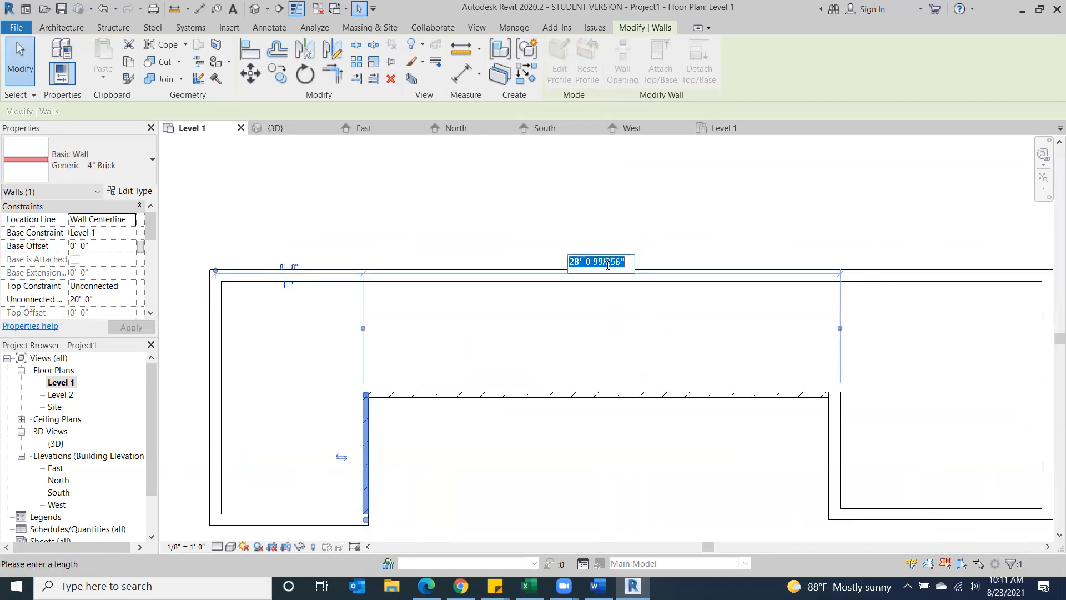
pyautogui.write('5')
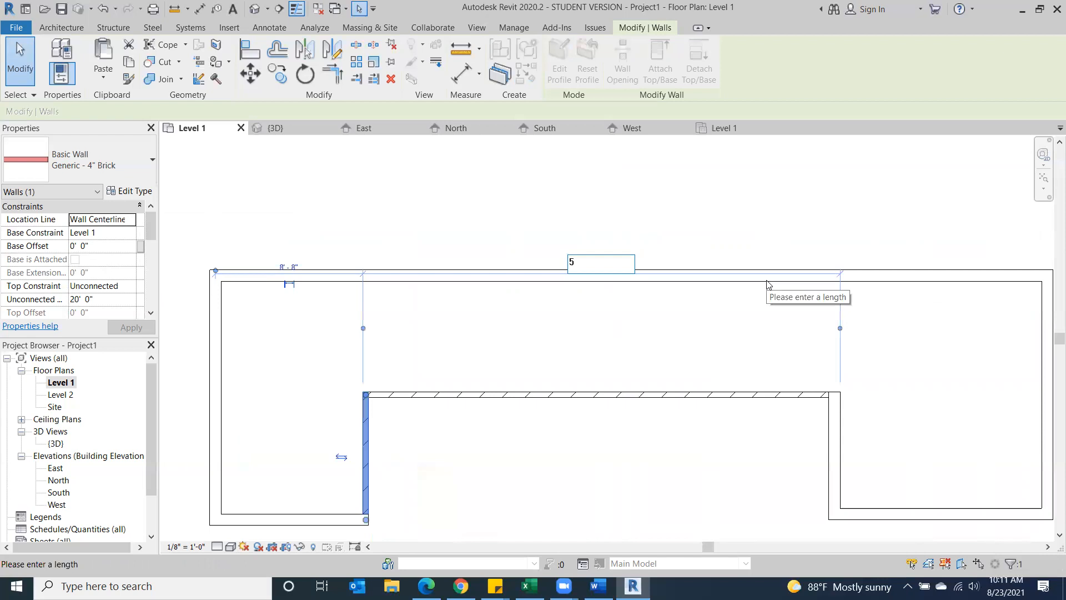
pyautogui.press('Return')
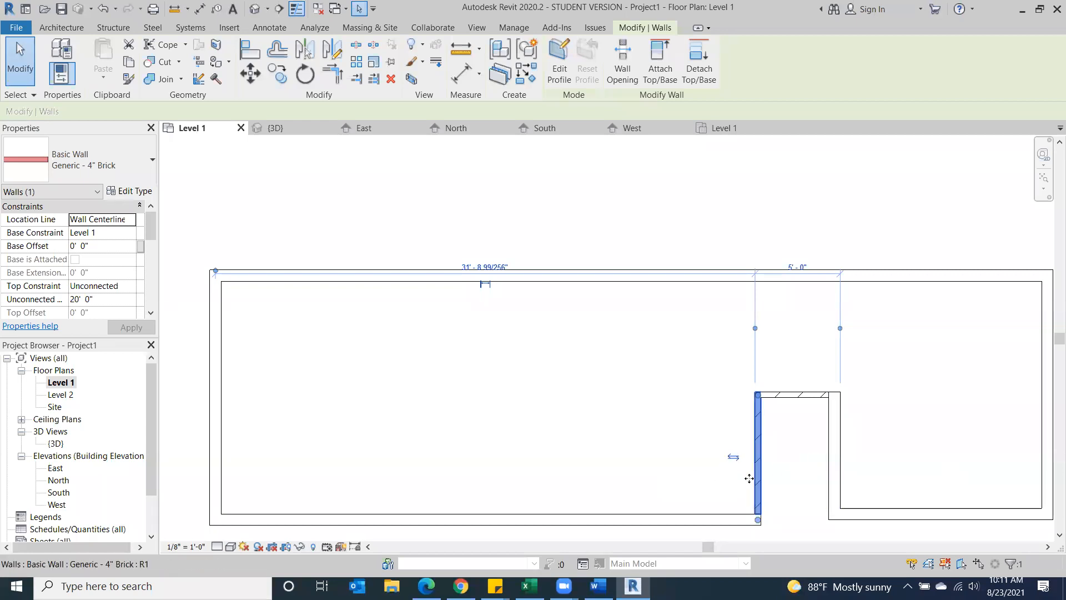
# Reselect the vertical brick wall and make its horizontal temporary dimensions along the top wall permanent
pyautogui.scroll(1, 861, 264)
pyautogui.moveTo(778, 250); pyautogui.dragTo(514, 207, button='middle')
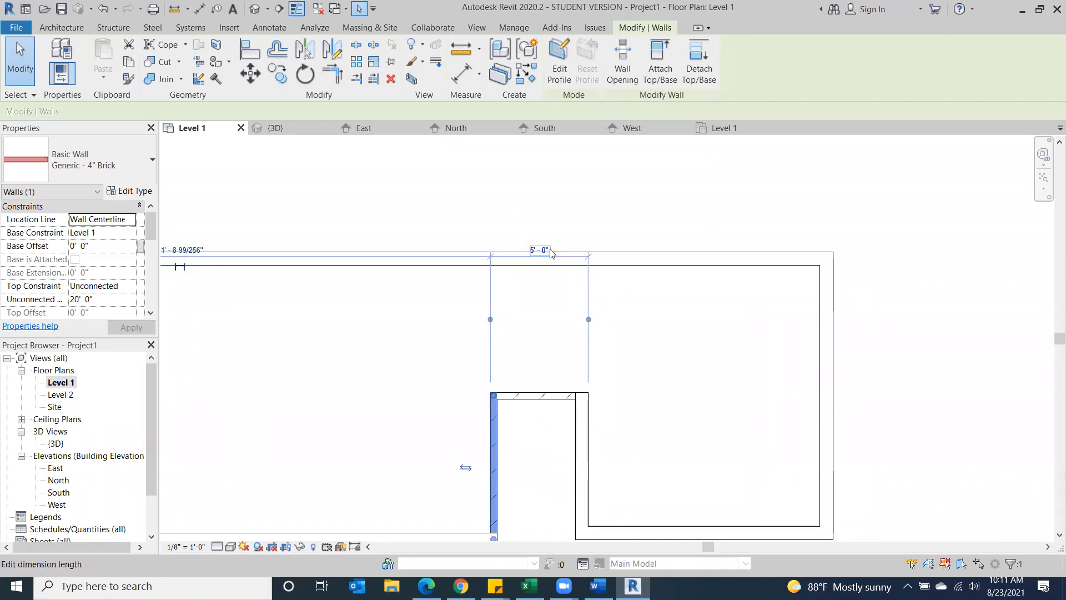
pyautogui.click(560, 259)
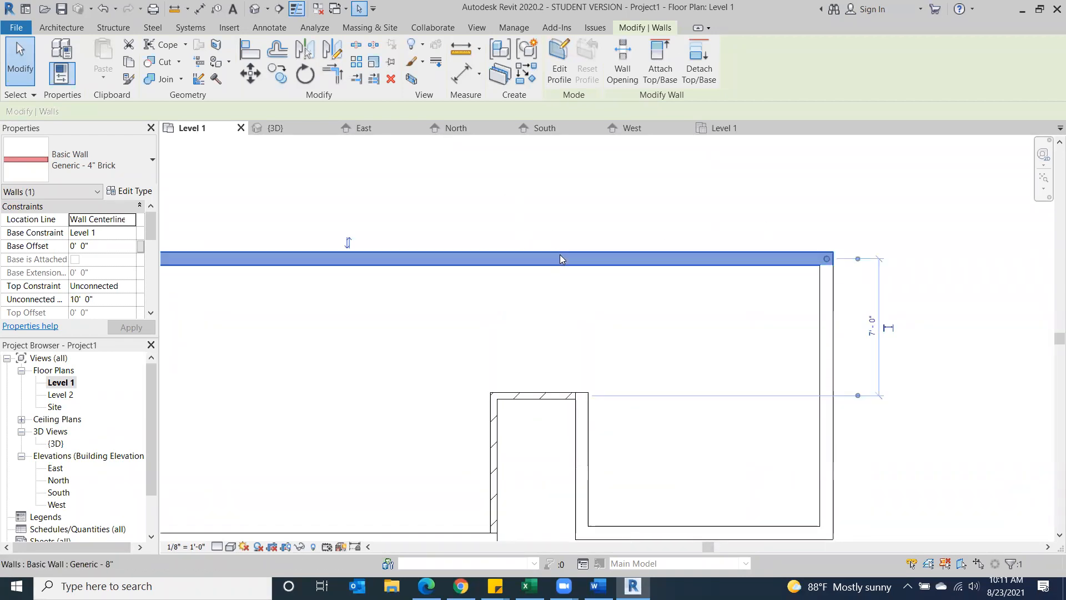
pyautogui.click(586, 195)
pyautogui.click(494, 471)
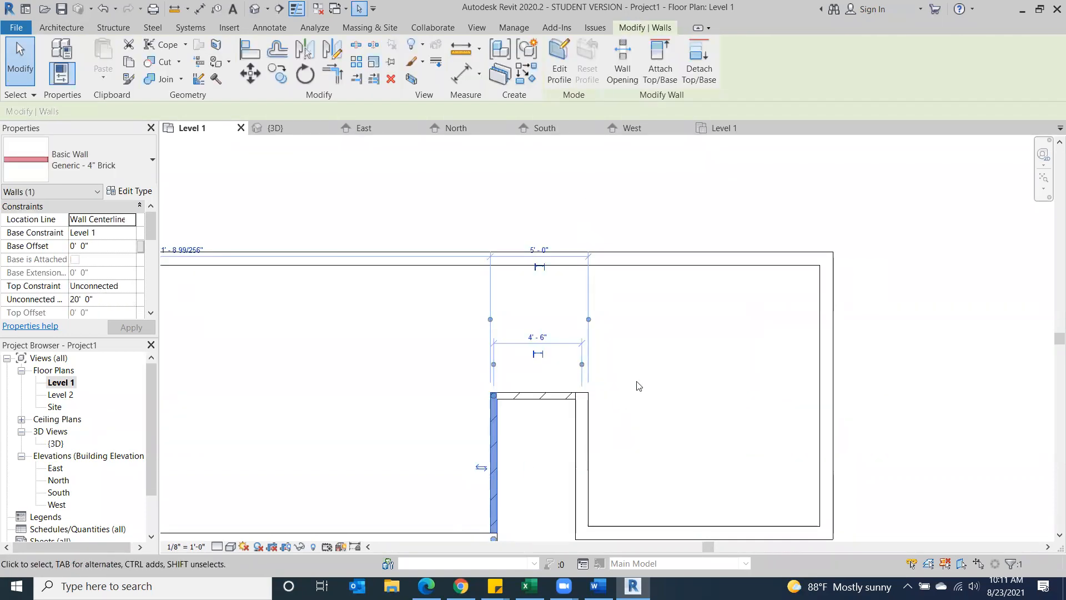
pyautogui.click(541, 268)
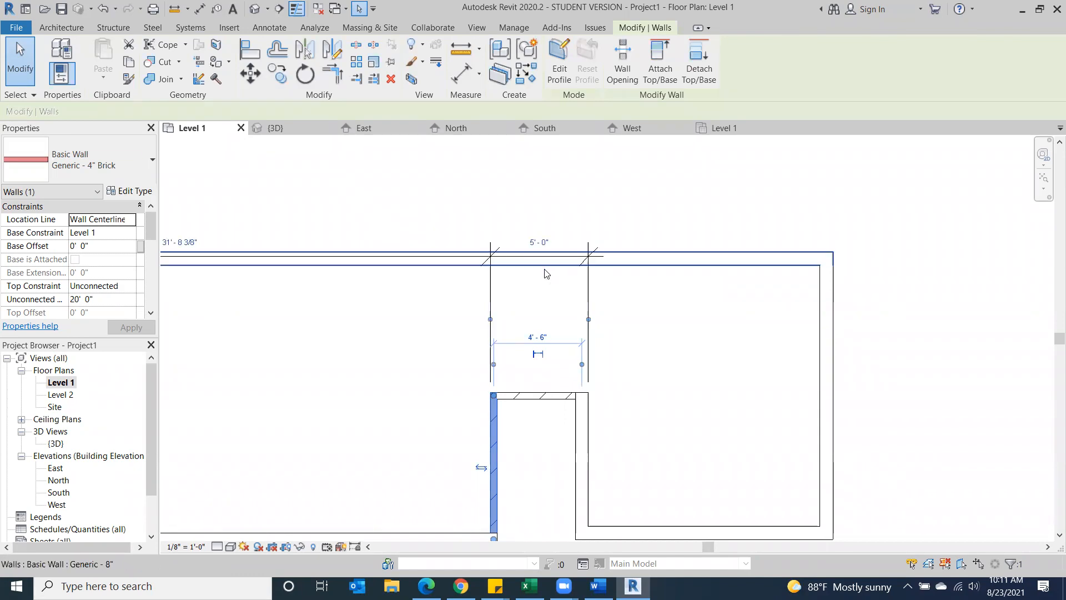
pyautogui.click(558, 274)
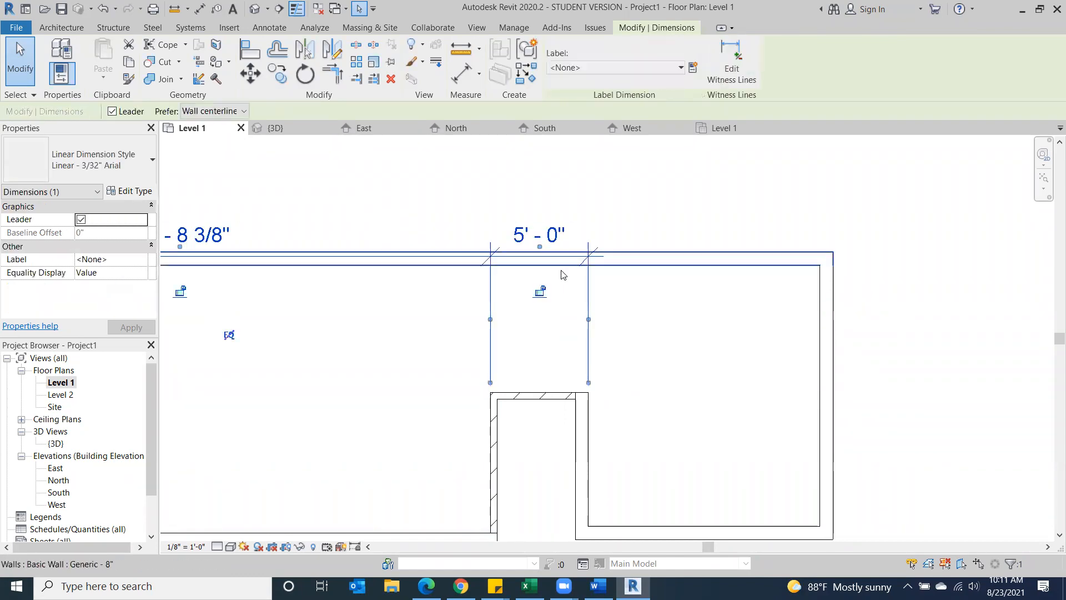
pyautogui.click(682, 188)
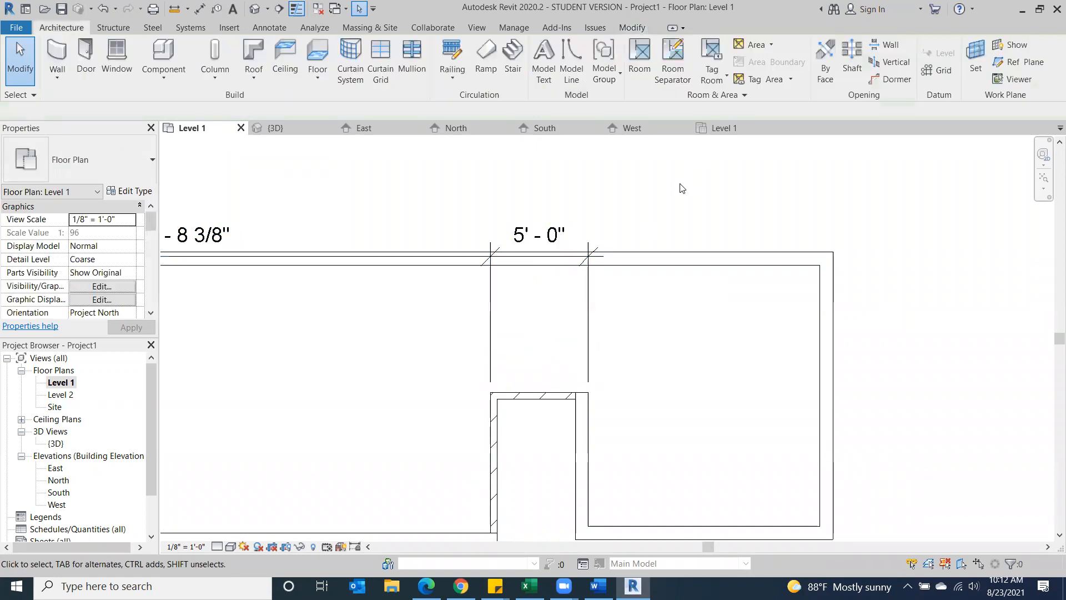
# Select the right wing's bottom wall and make its vertical temporary dimensions beside the brick recess permanent
pyautogui.scroll(-3, 682, 191)
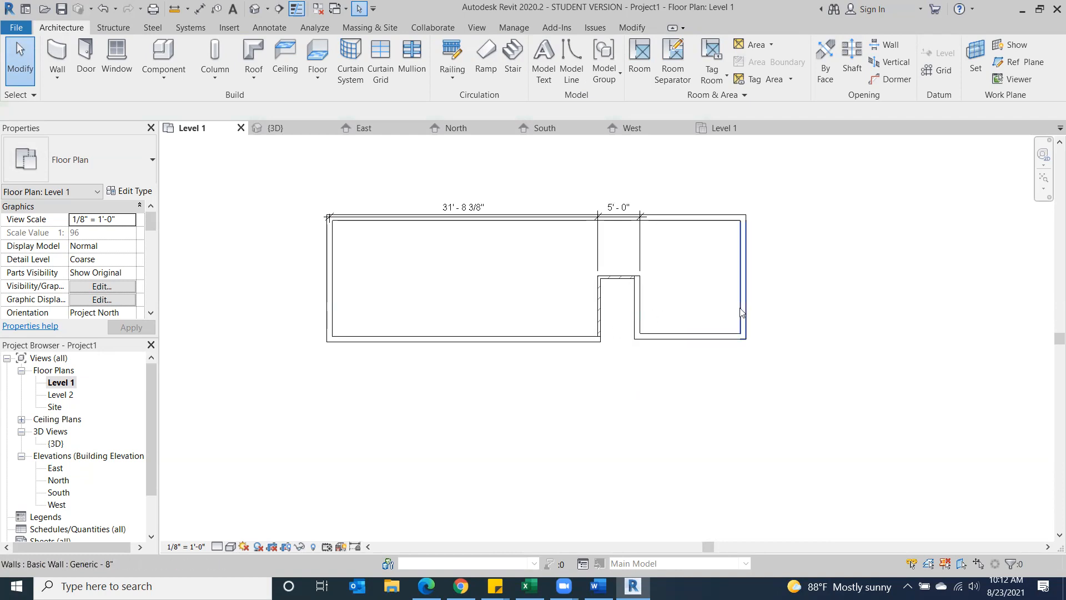
pyautogui.click(683, 217)
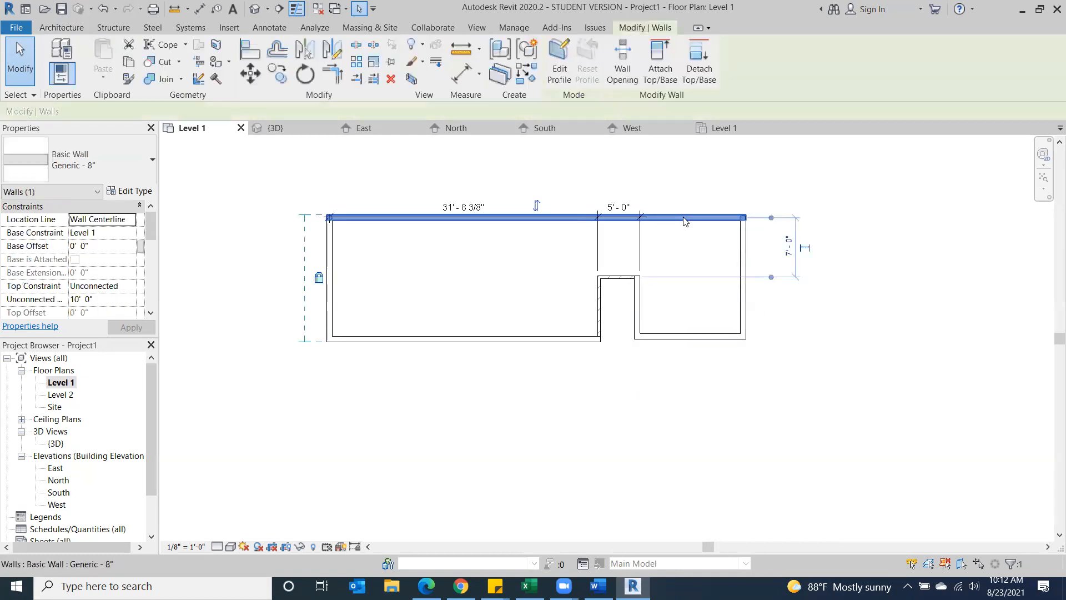
pyautogui.click(719, 336)
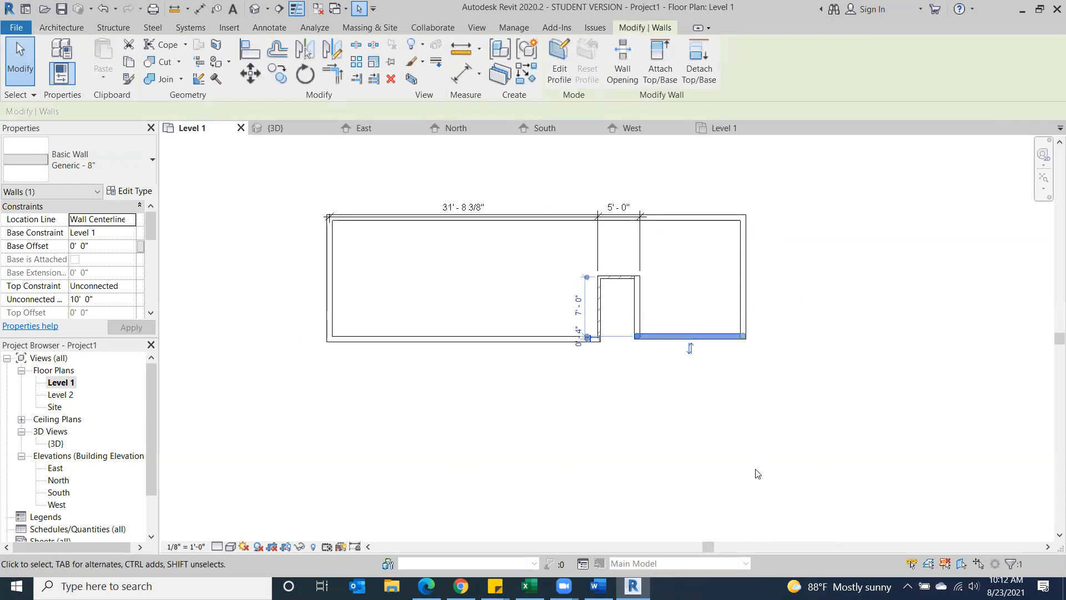
pyautogui.scroll(3, 640, 399)
pyautogui.scroll(2, 690, 335)
pyautogui.moveTo(683, 294); pyautogui.dragTo(642, 480, button='middle')
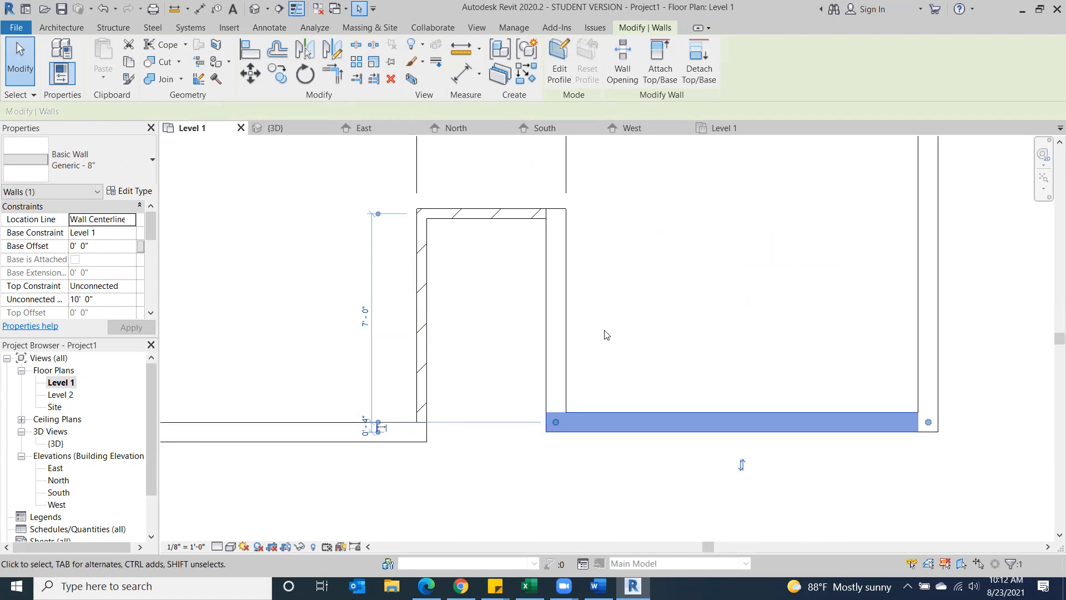
pyautogui.scroll(3, 409, 398)
pyautogui.moveTo(408, 451); pyautogui.dragTo(457, 353, button='middle')
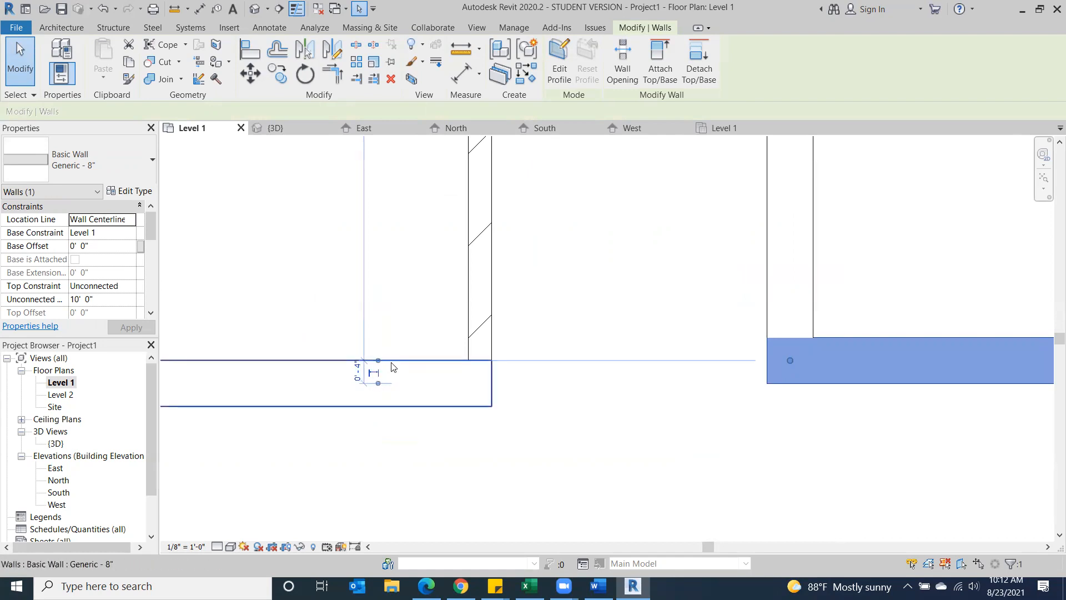
pyautogui.scroll(-2, 392, 367)
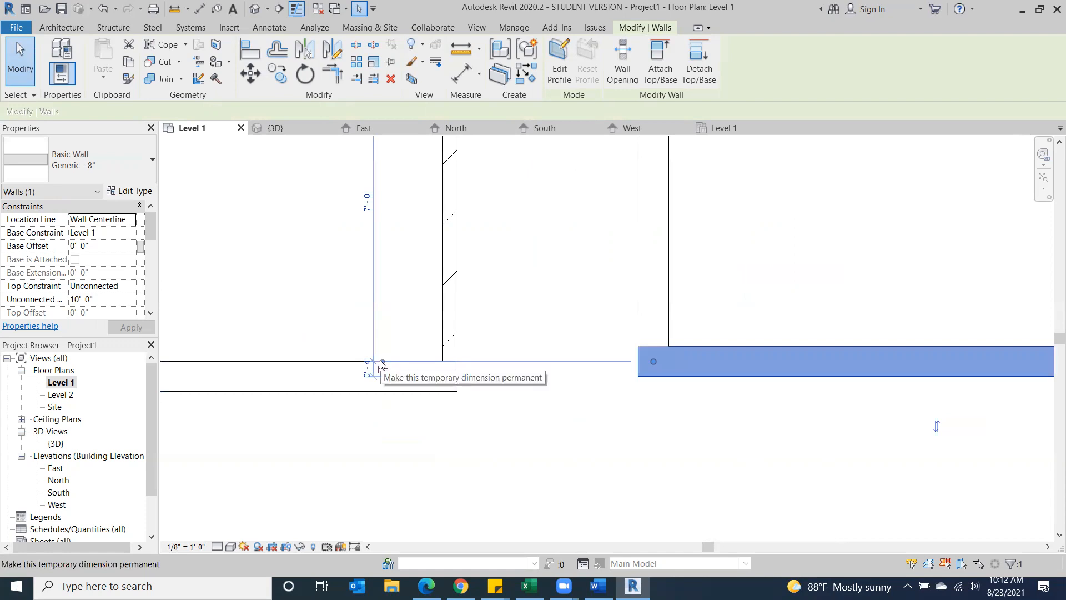
pyautogui.click(382, 366)
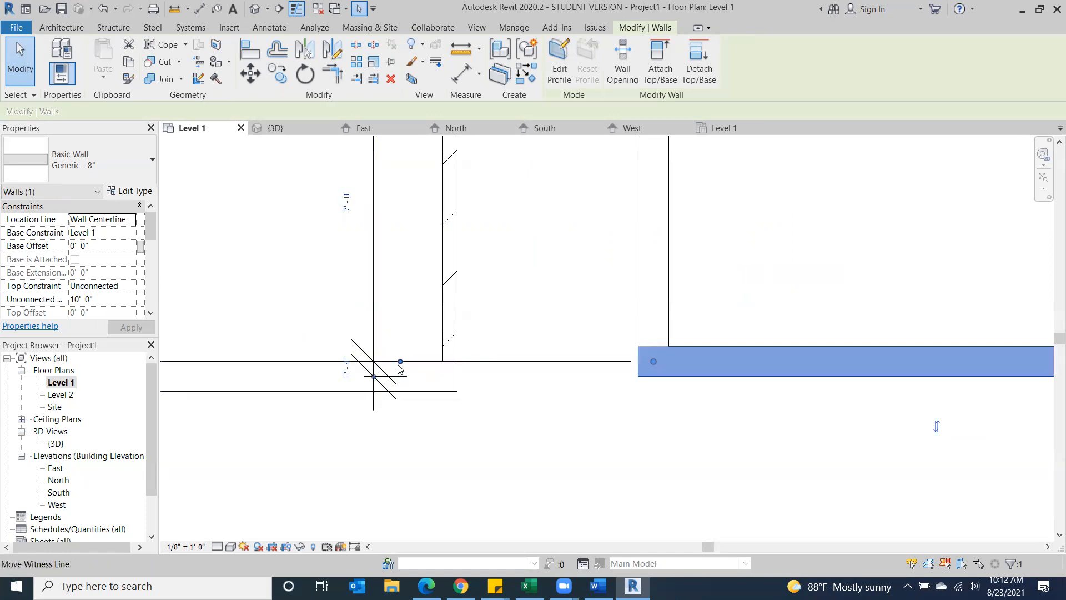
# Move the new vertical dimension's witness line from the right wing's bottom wall centerline to that wall's outer face
pyautogui.click(400, 362)
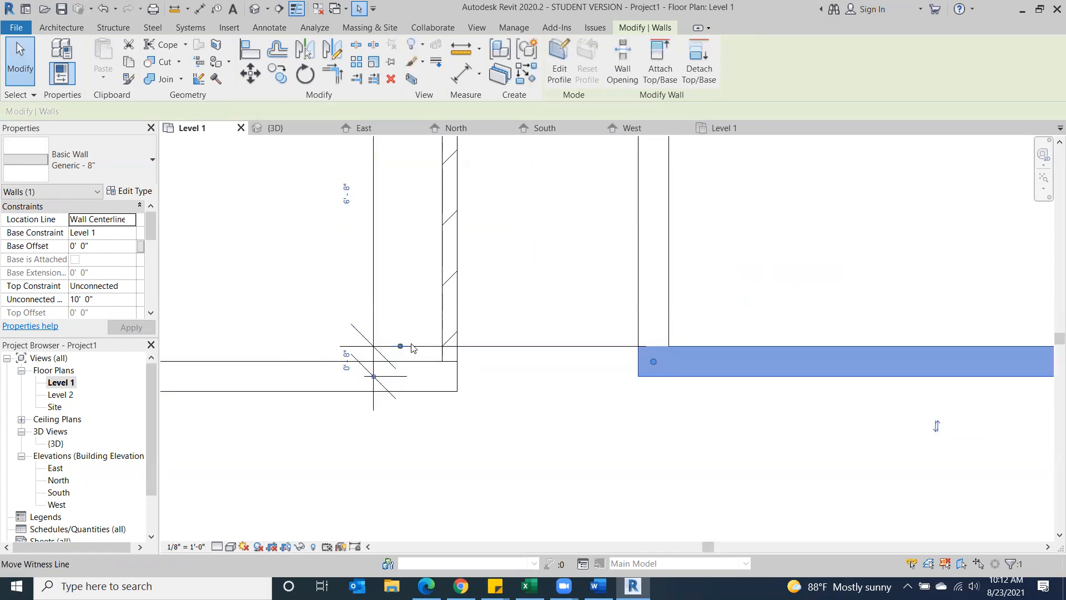
pyautogui.moveTo(401, 346); pyautogui.dragTo(407, 377)
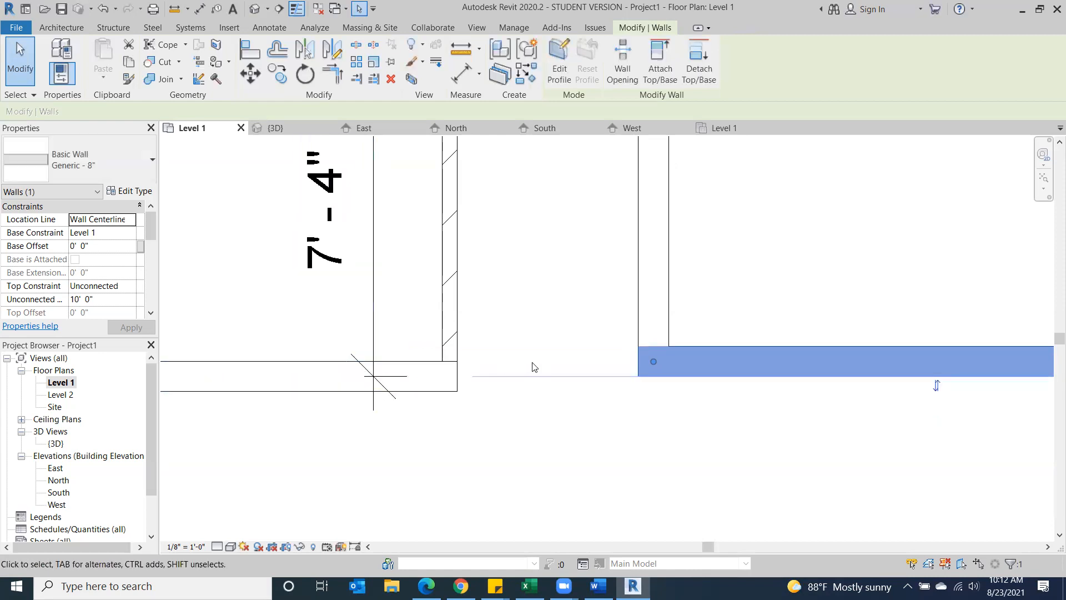
pyautogui.scroll(-2, 543, 401)
pyautogui.click(547, 412)
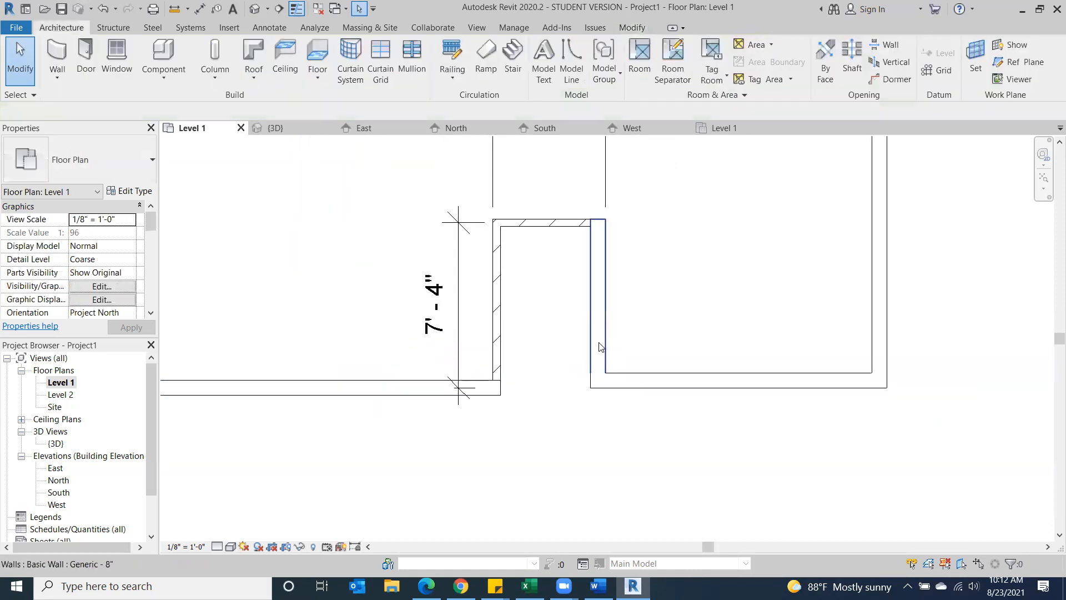
# Reselect the right wing's bottom wall and make its vertical temporary dimensions inside the recess permanent
pyautogui.click(590, 364)
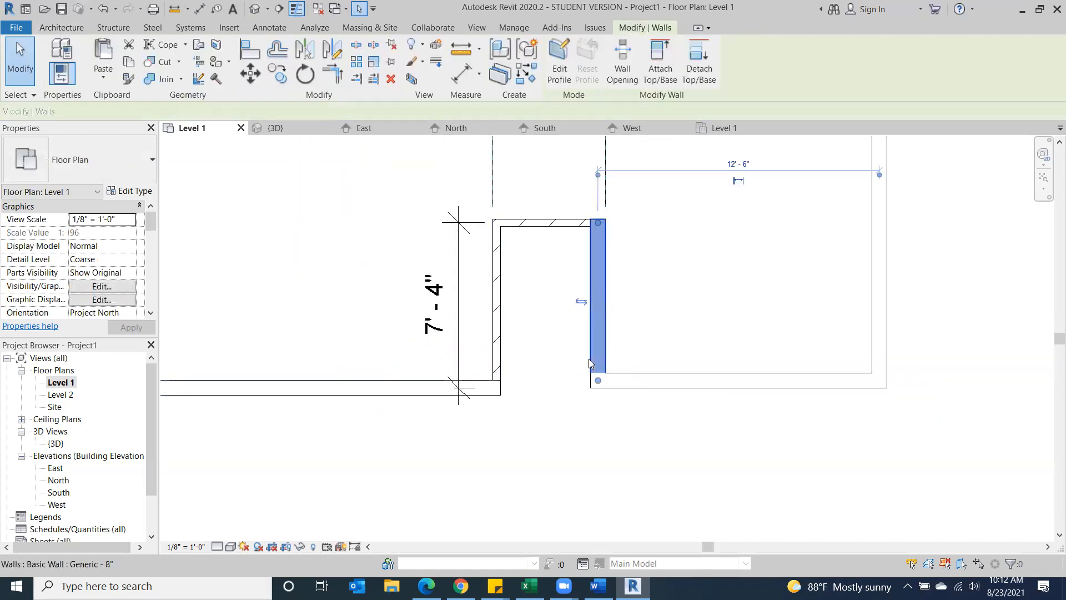
pyautogui.click(682, 377)
pyautogui.scroll(2, 576, 406)
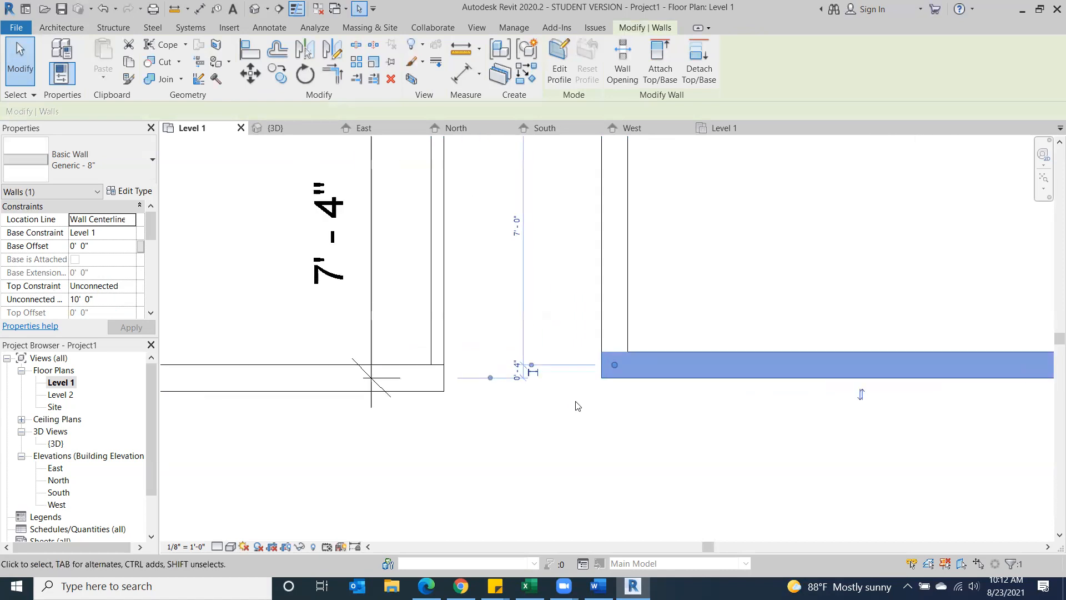
pyautogui.click(537, 382)
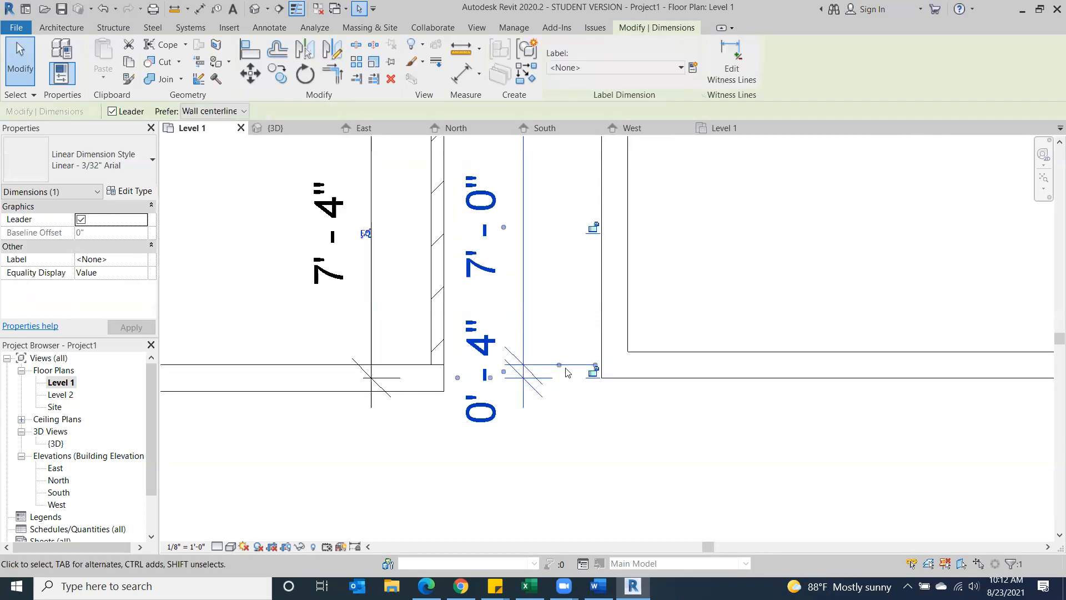
# Shift the witness line of the dimension string inside the recess to the outer face of the right wing's bottom wall
pyautogui.moveTo(562, 367); pyautogui.dragTo(658, 371)
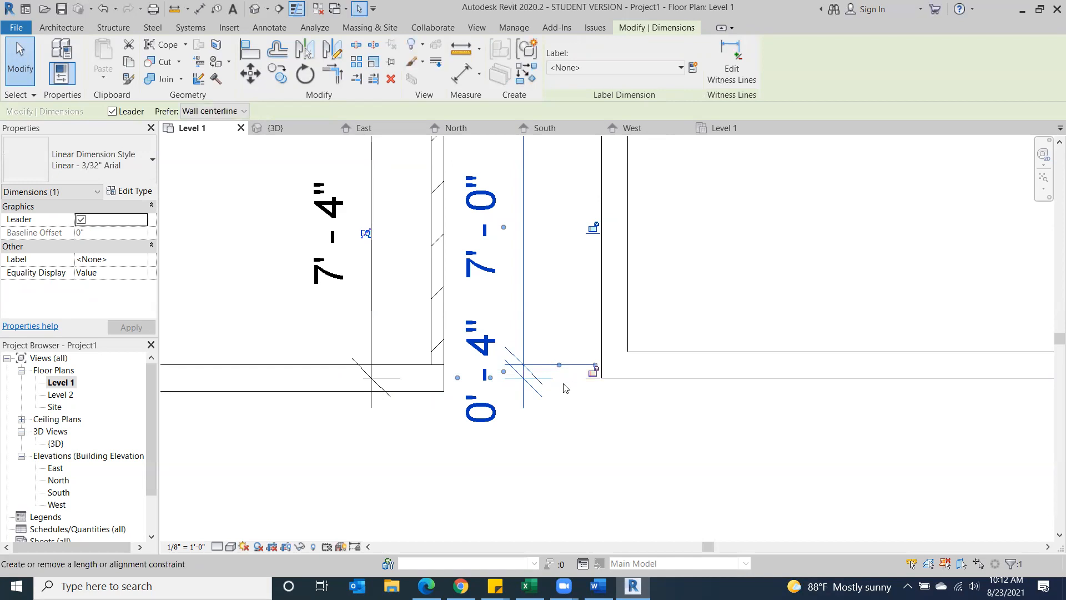
pyautogui.click(557, 365)
pyautogui.click(565, 352)
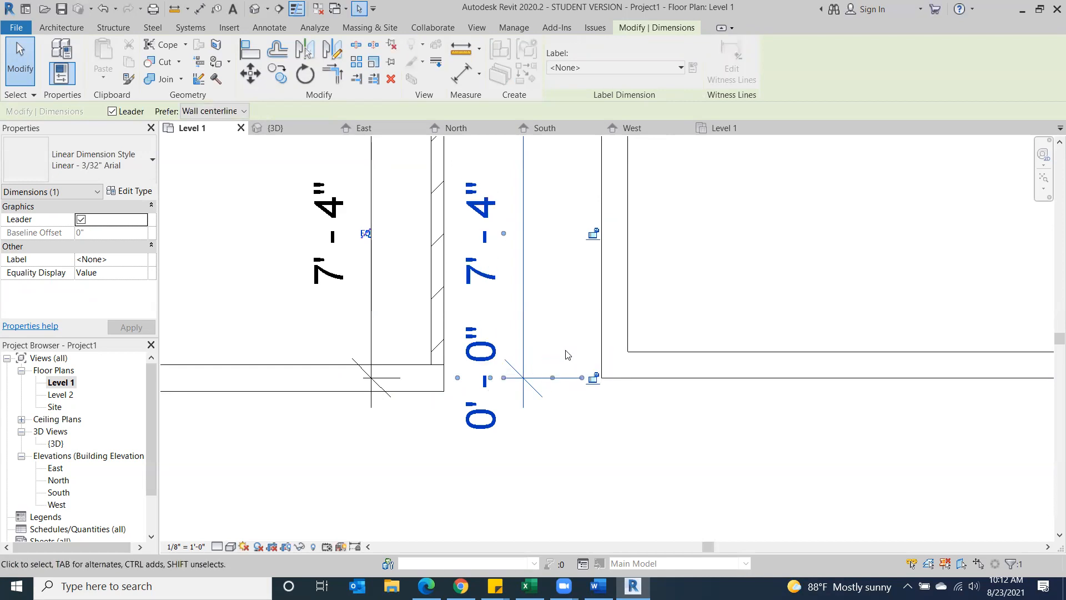
pyautogui.scroll(-1, 707, 406)
pyautogui.moveTo(701, 410); pyautogui.dragTo(568, 443, button='middle')
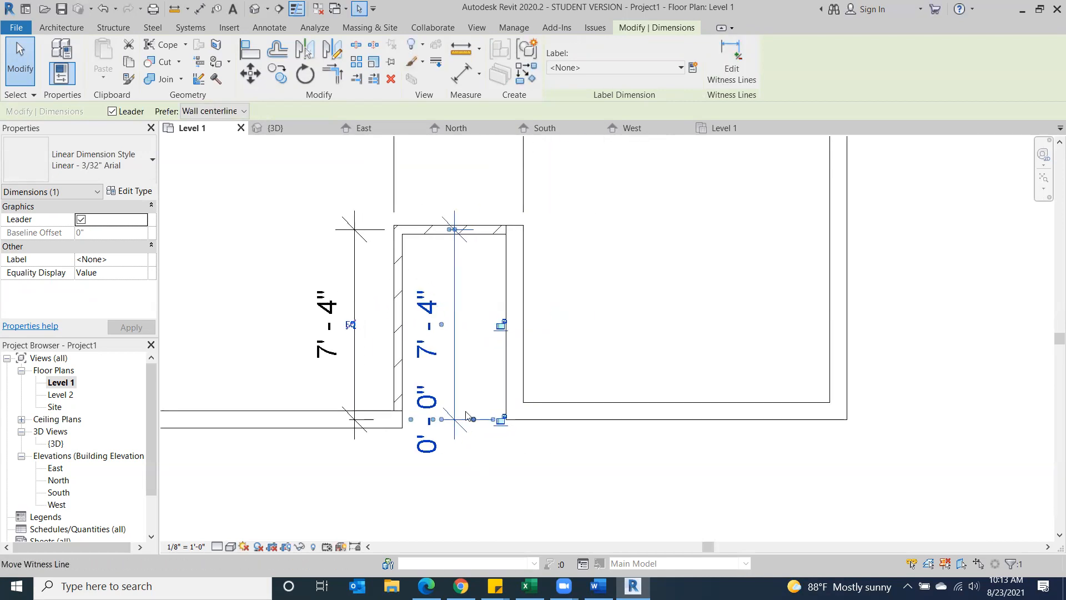
pyautogui.scroll(1, 466, 410)
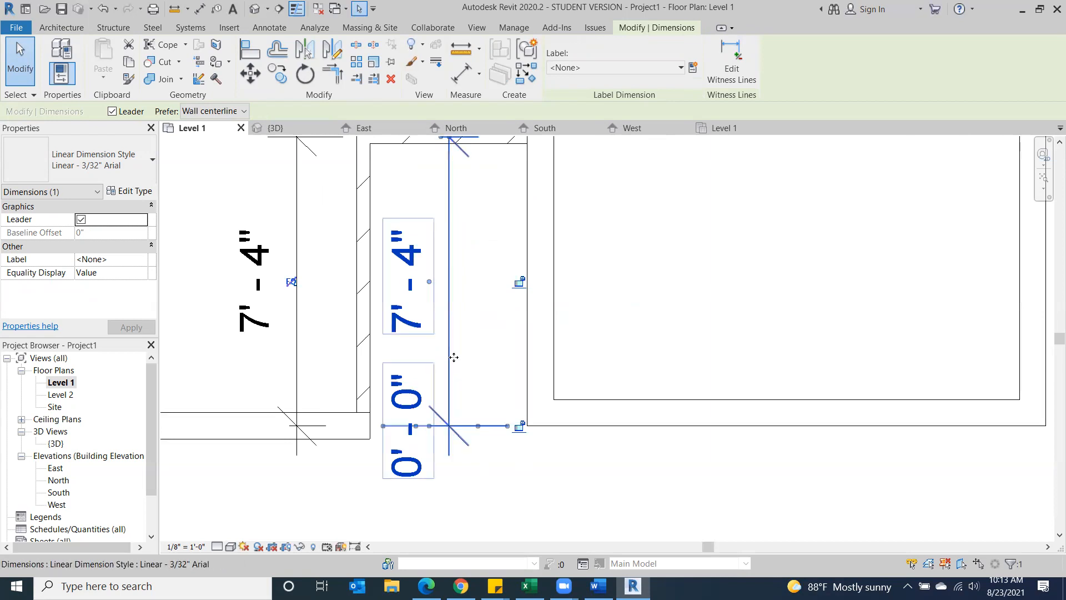
pyautogui.click(425, 354)
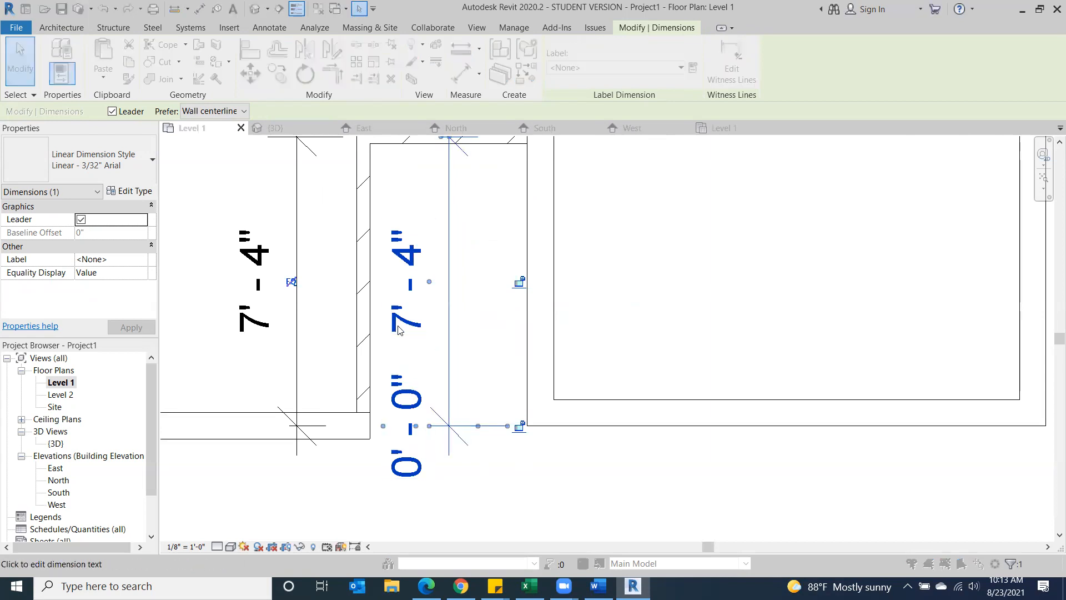
pyautogui.click(509, 432)
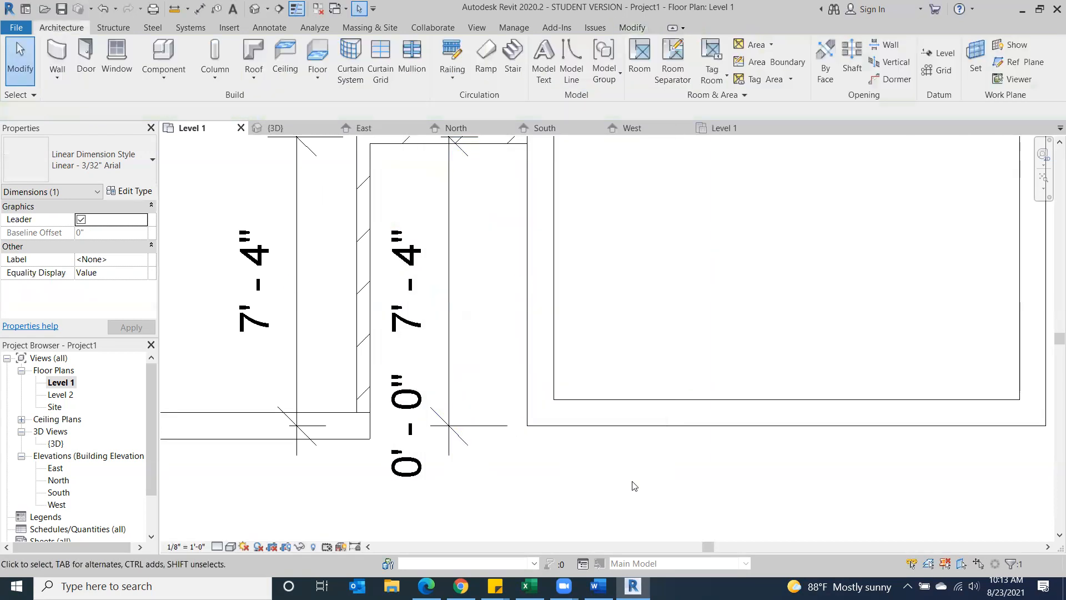
pyautogui.click(477, 426)
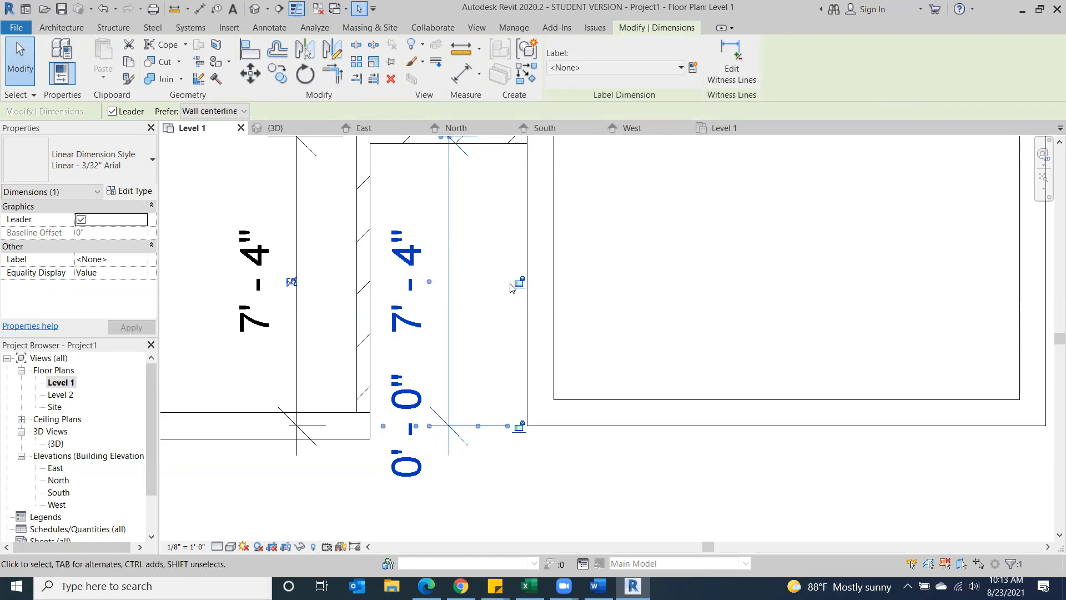
pyautogui.click(614, 497)
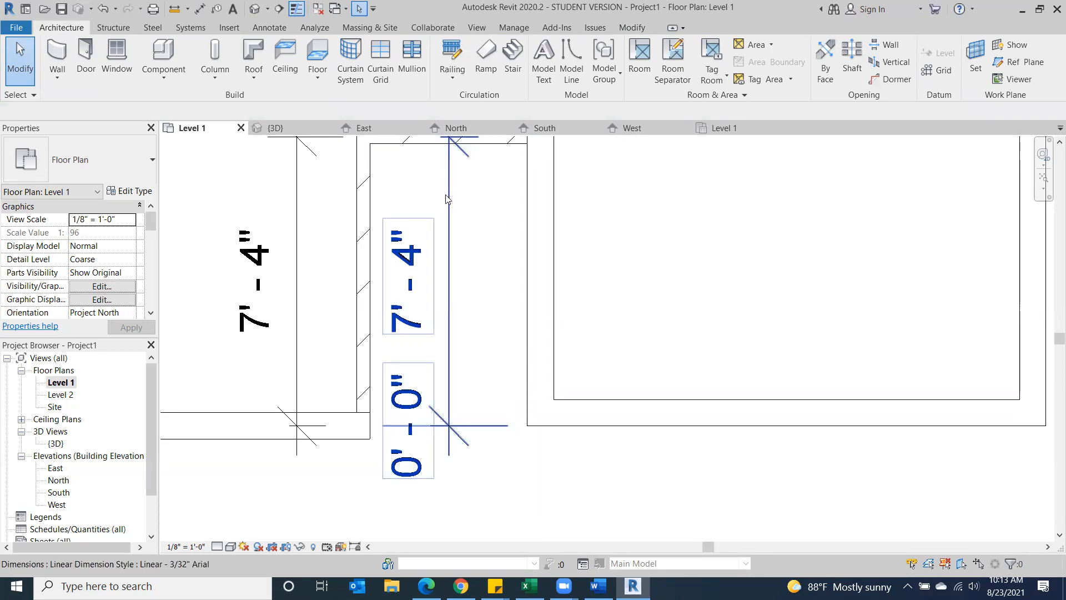
# Move the notch depth dimension's upper witness line to the inner face of the notch's top wall and lock that dimension segment
pyautogui.click(451, 267)
pyautogui.moveTo(482, 265); pyautogui.dragTo(452, 388, button='middle')
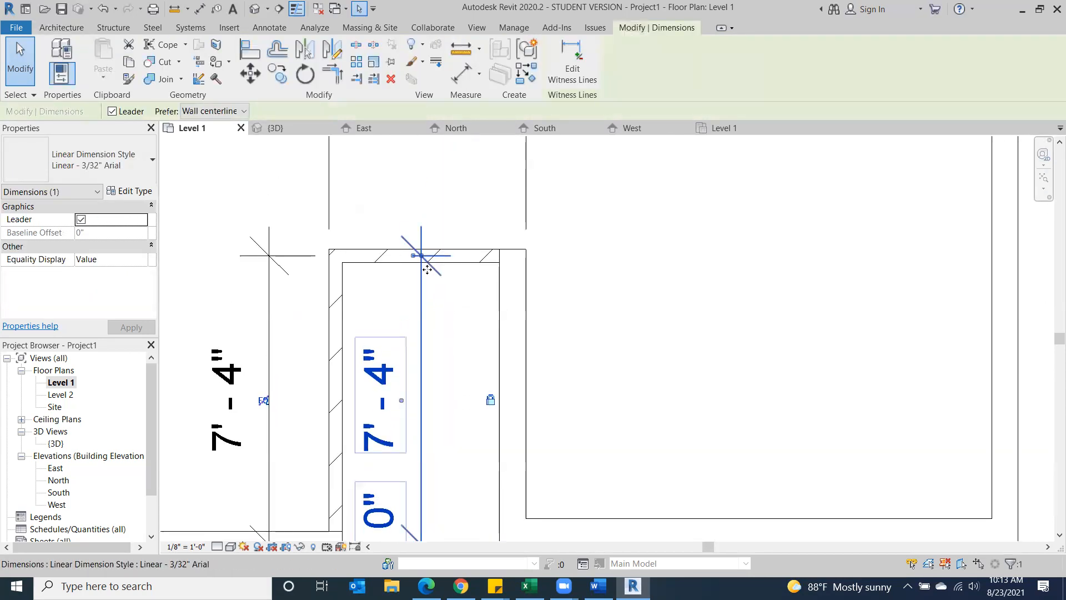
pyautogui.moveTo(421, 256); pyautogui.dragTo(422, 261)
pyautogui.moveTo(448, 372); pyautogui.dragTo(441, 299, button='middle')
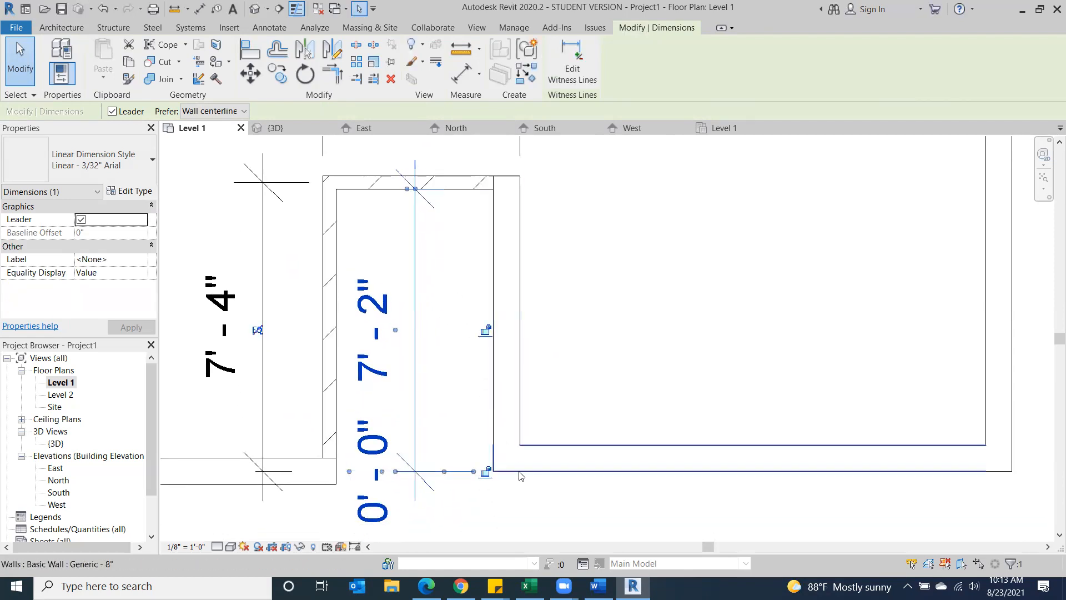
pyautogui.click(484, 329)
pyautogui.scroll(-2, 559, 488)
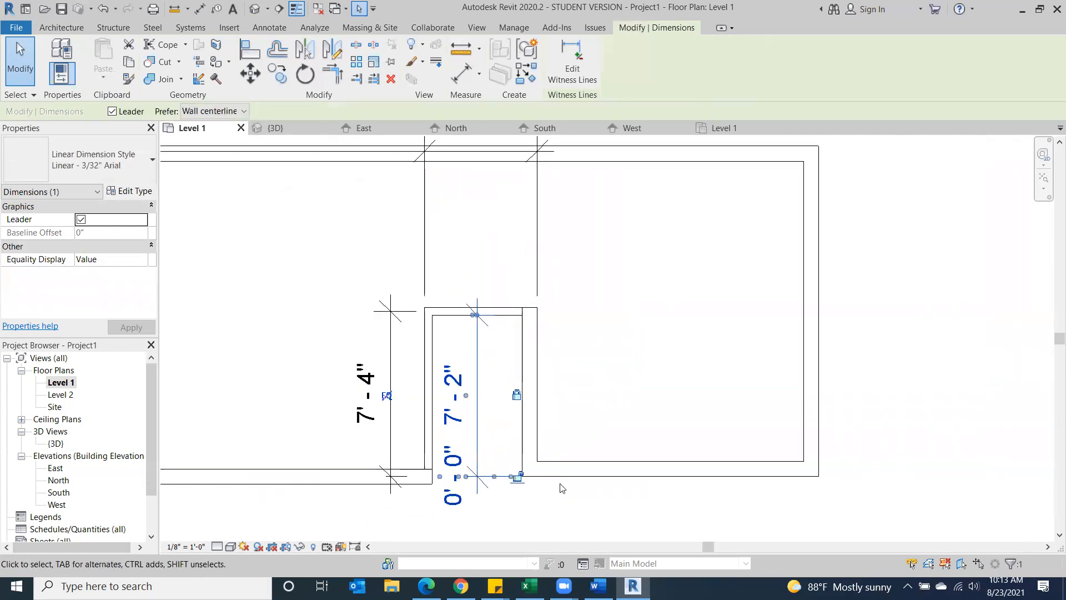
pyautogui.click(557, 498)
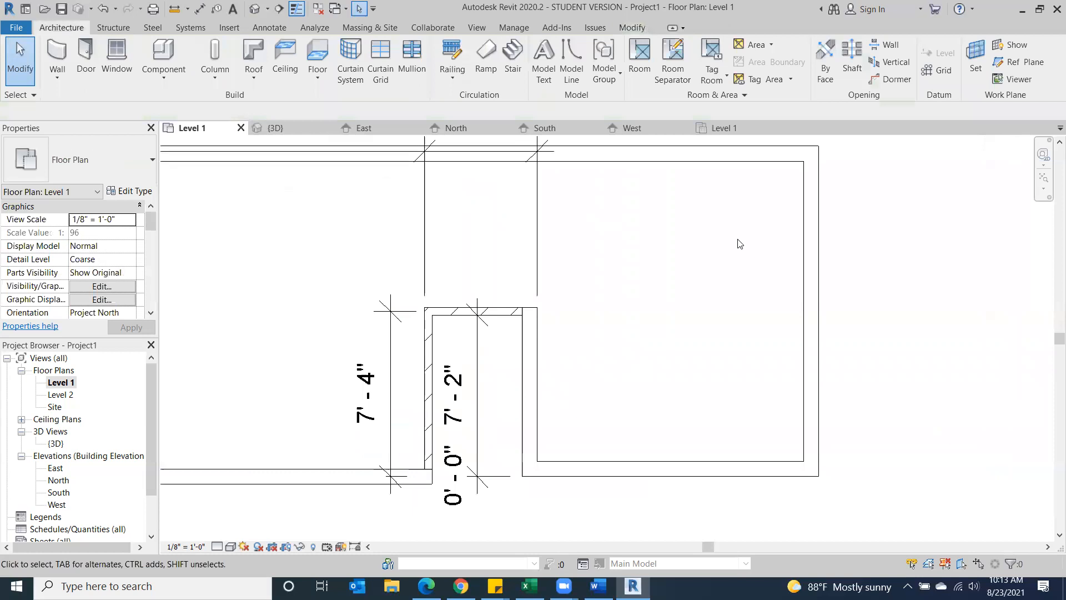
# Delete all walls and dimensions of the existing building outline from the Level 1 floor plan
pyautogui.scroll(-2, 641, 398)
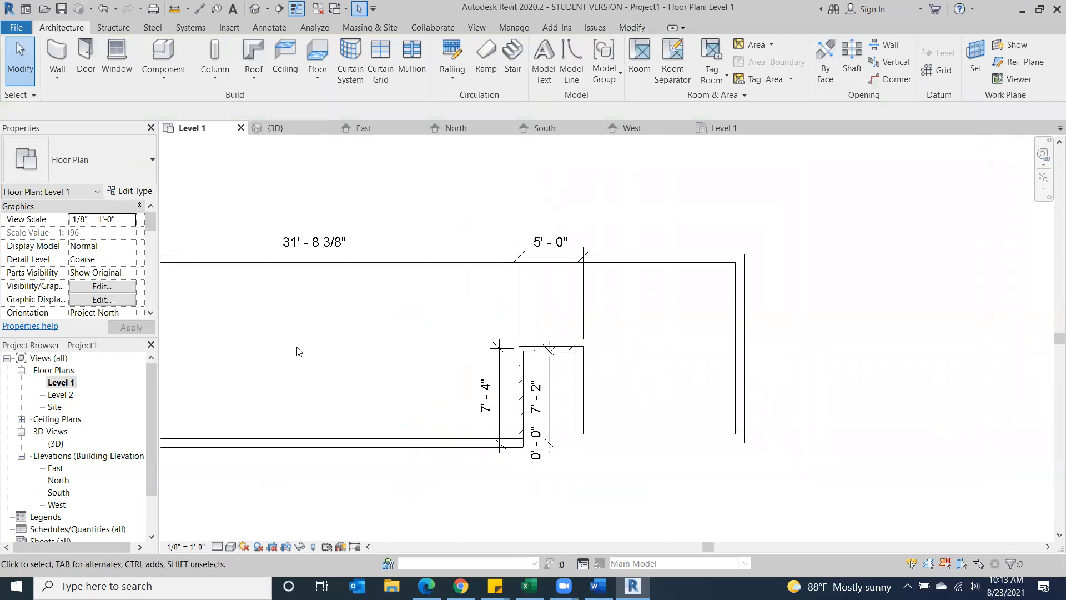
pyautogui.moveTo(331, 336)
pyautogui.mouseDown(button='middle')
pyautogui.moveTo(548, 355)
pyautogui.moveTo(536, 357)
pyautogui.mouseUp(button='middle')
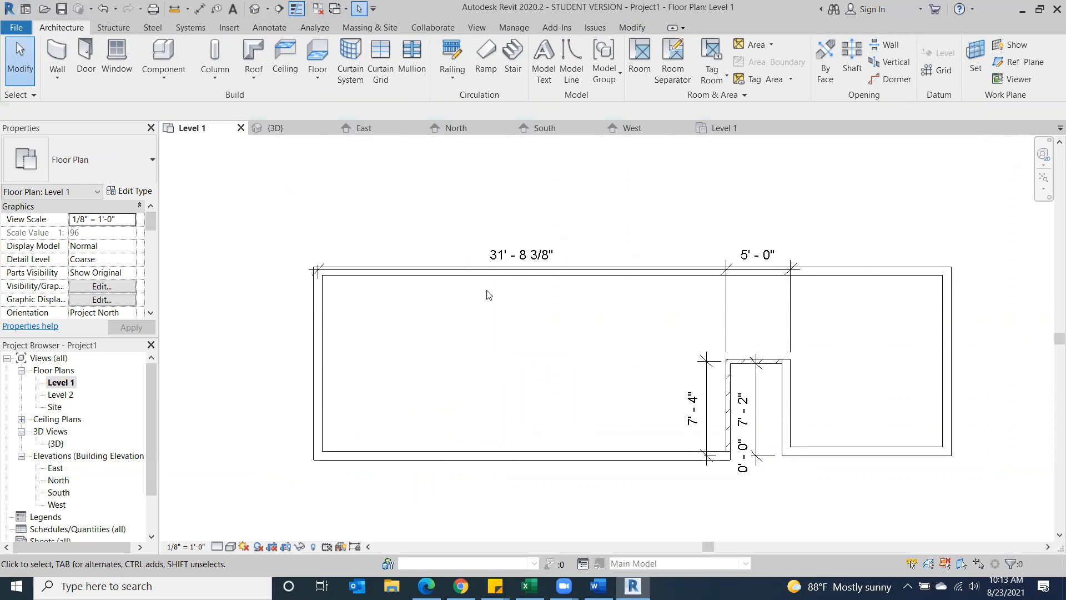
pyautogui.scroll(-2, 877, 318)
pyautogui.moveTo(839, 311); pyautogui.dragTo(448, 476)
pyautogui.rightClick(437, 409)
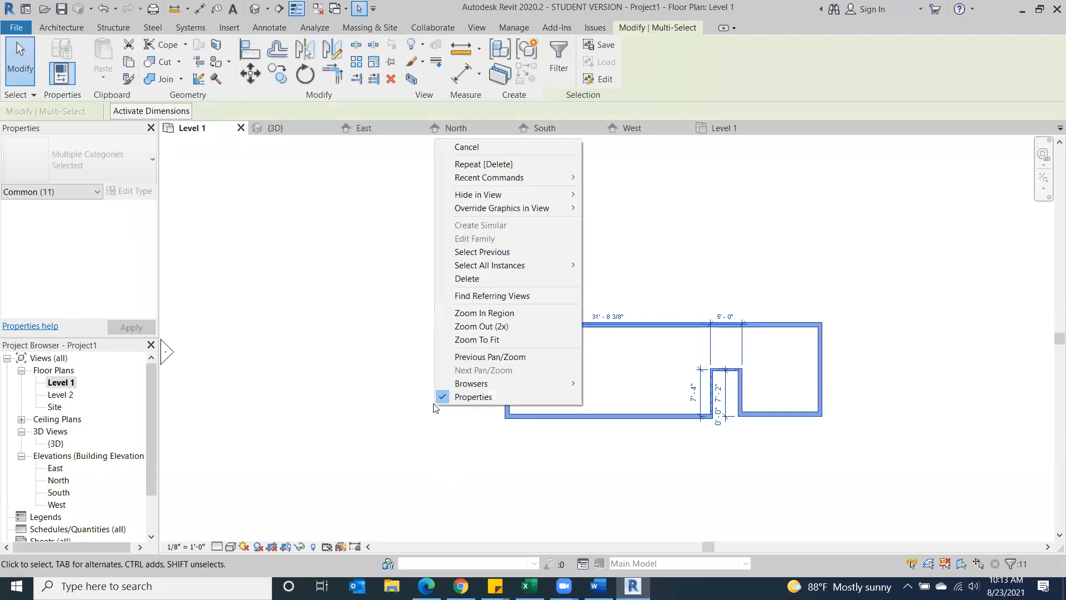
pyautogui.click(472, 279)
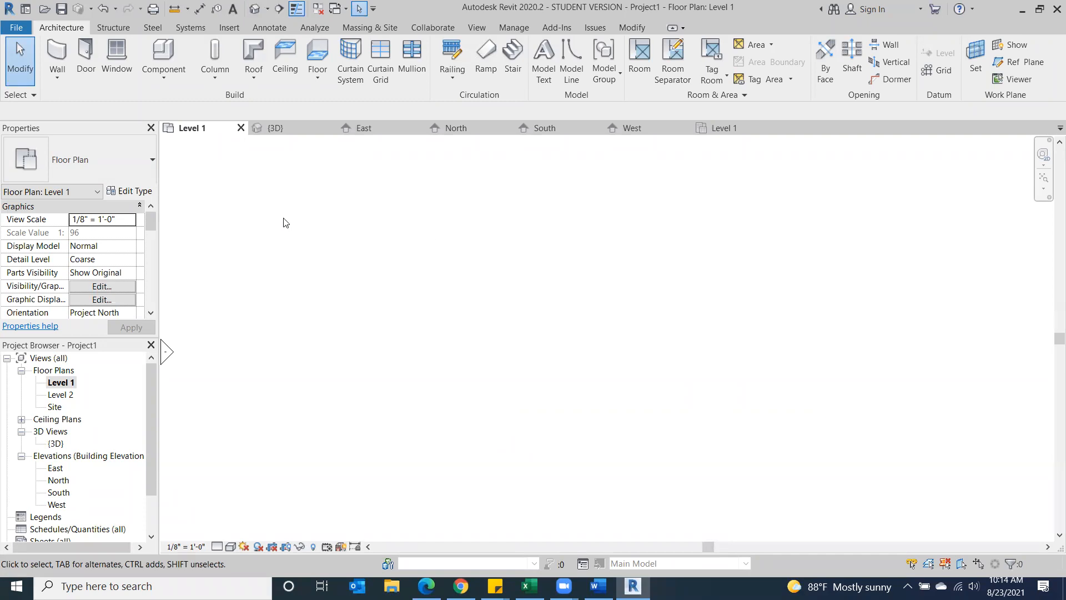
# Start the Wall tool, dismiss the save reminder, and choose the Generic - 8" basic wall type
pyautogui.click(48, 45)
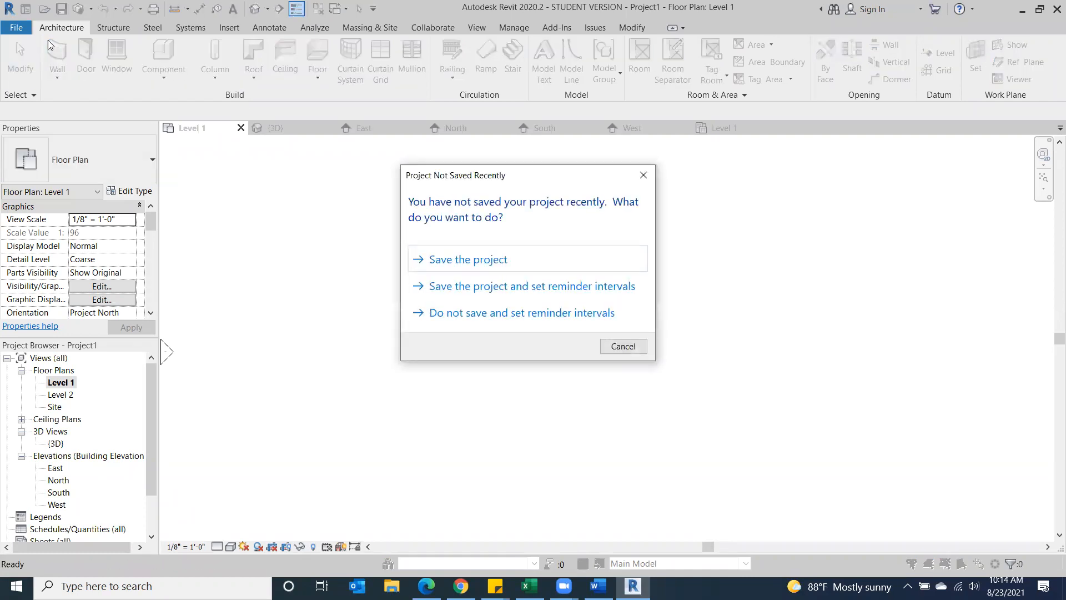
pyautogui.click(643, 175)
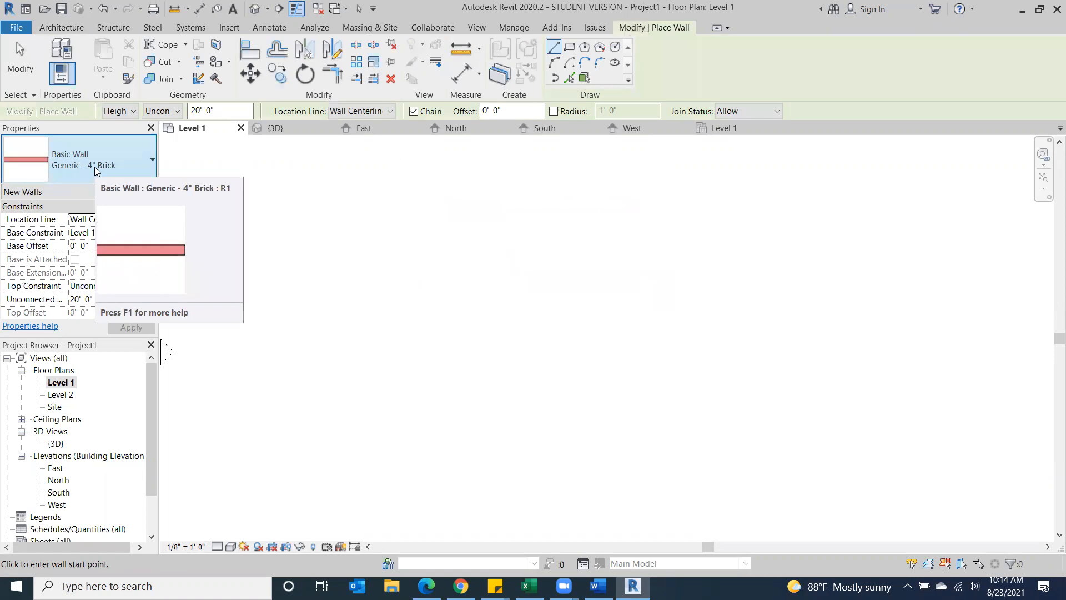
pyautogui.click(124, 165)
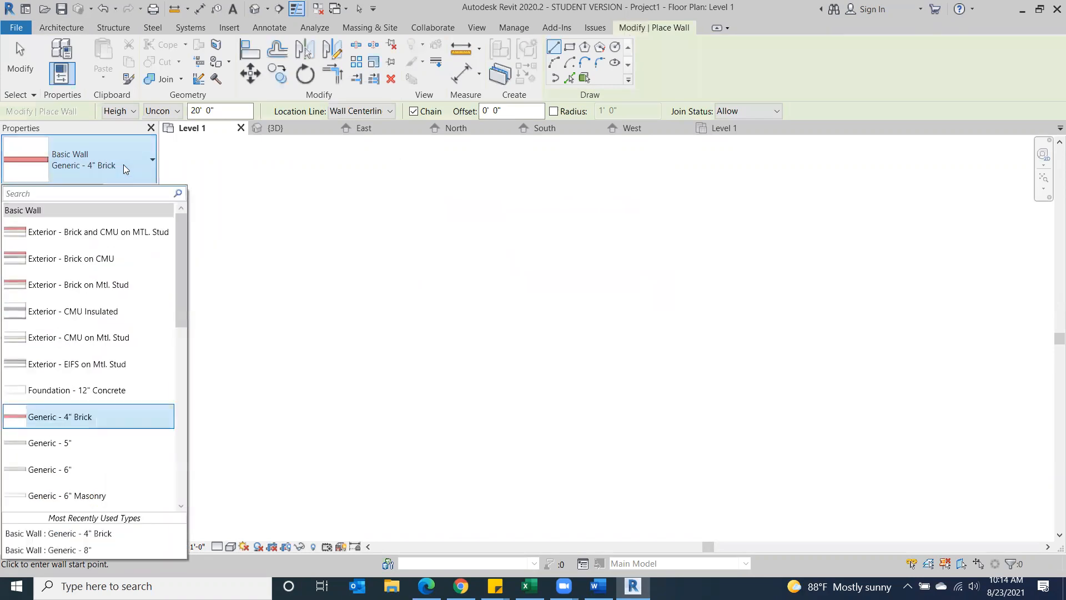
pyautogui.scroll(-1, 84, 460)
pyautogui.scroll(-1, 85, 463)
pyautogui.click(84, 467)
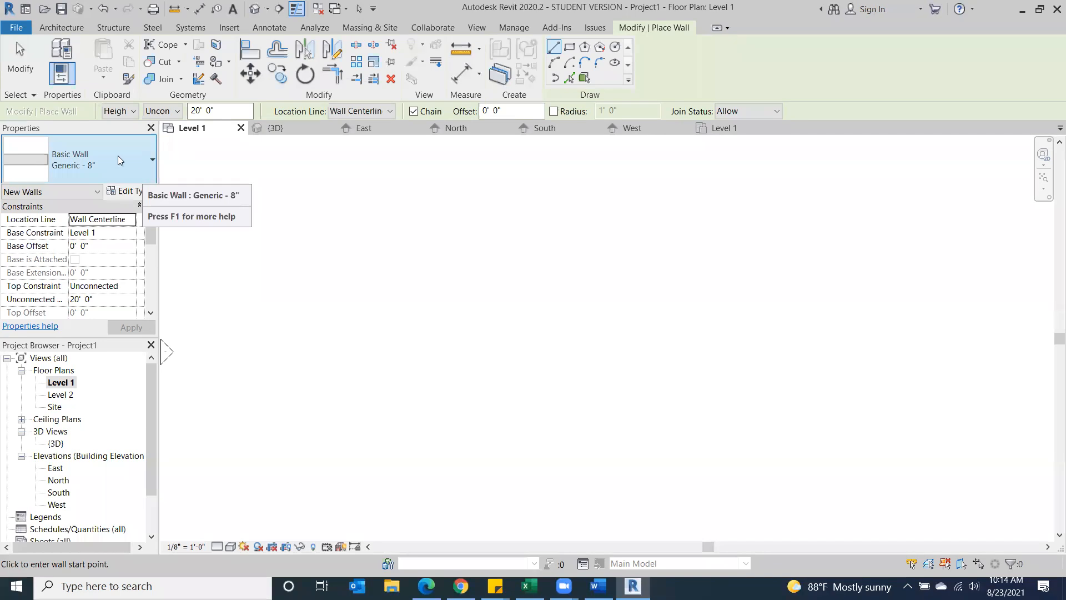
# Duplicate the Generic - 8" wall type under the name Wall Exterior 5 1/2" mcm
pyautogui.click(133, 192)
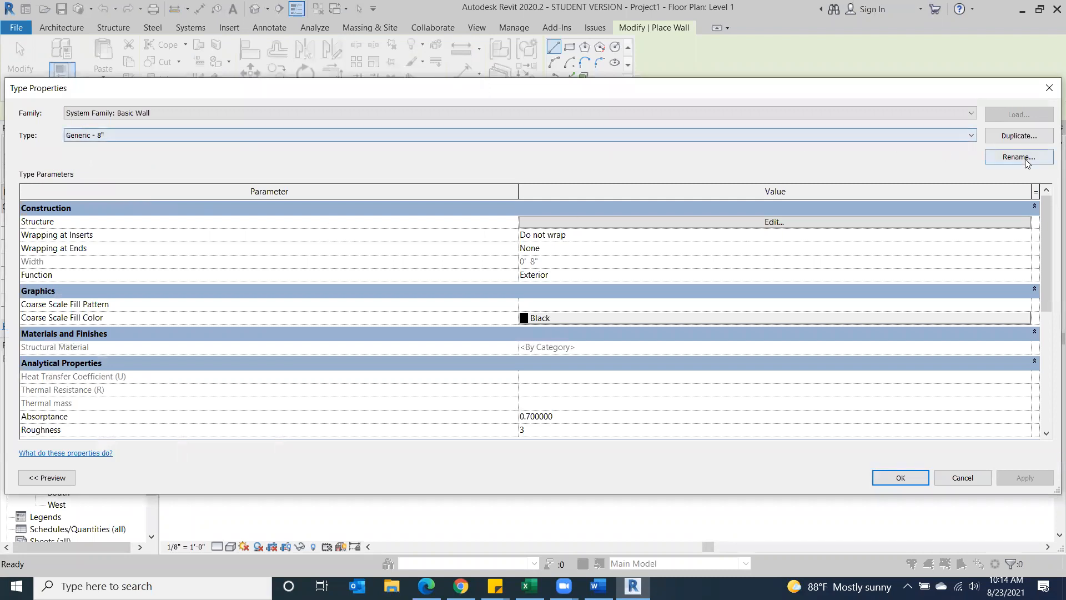
pyautogui.click(1018, 139)
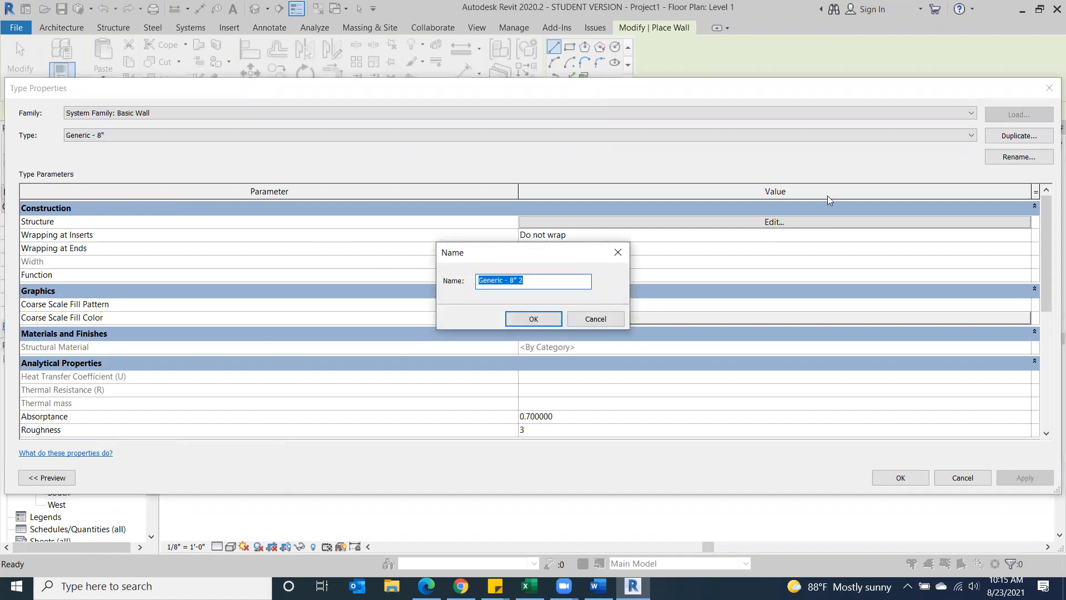
pyautogui.moveTo(548, 286); pyautogui.dragTo(439, 284)
pyautogui.write('Exterior 5 1/2')
pyautogui.write('" mcm')
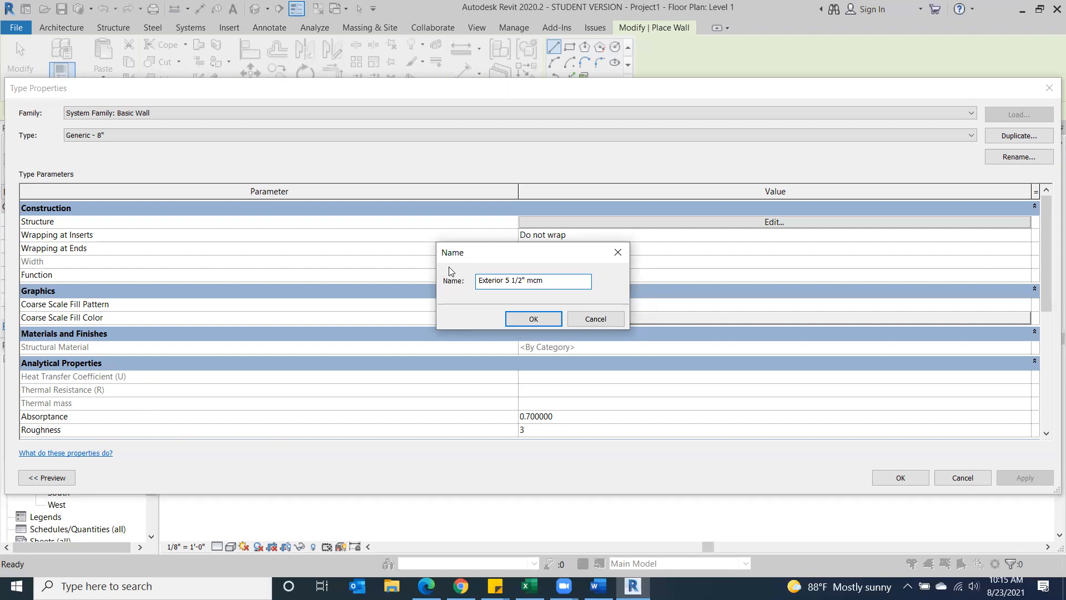
pyautogui.click(478, 284)
pyautogui.write('Wall')
pyautogui.click(537, 318)
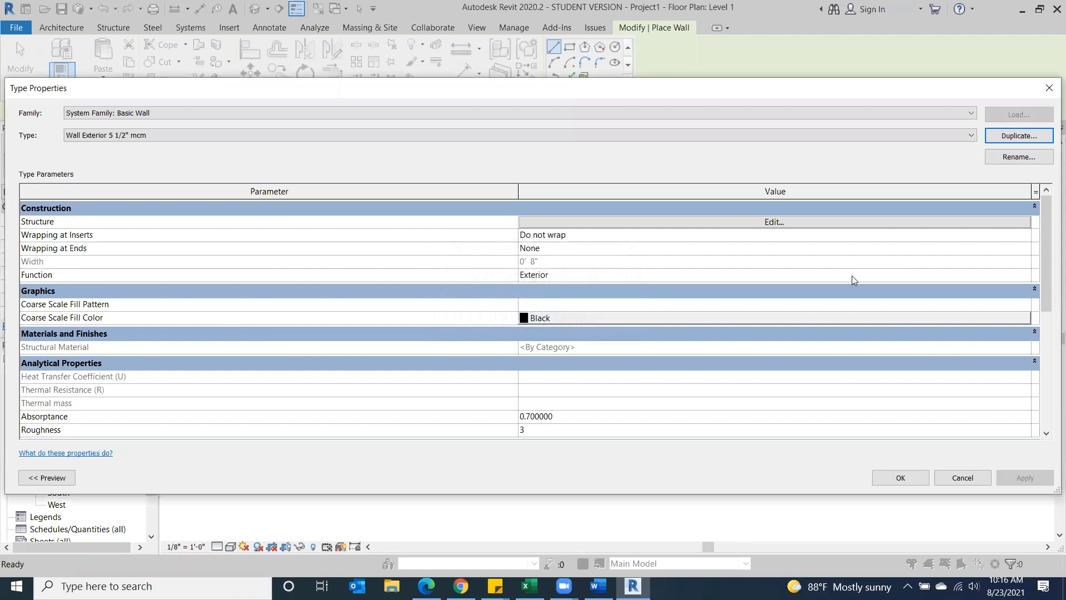
# Set the Structure layer thickness of the new wall type to 5.5" and accept the type properties
pyautogui.click(739, 221)
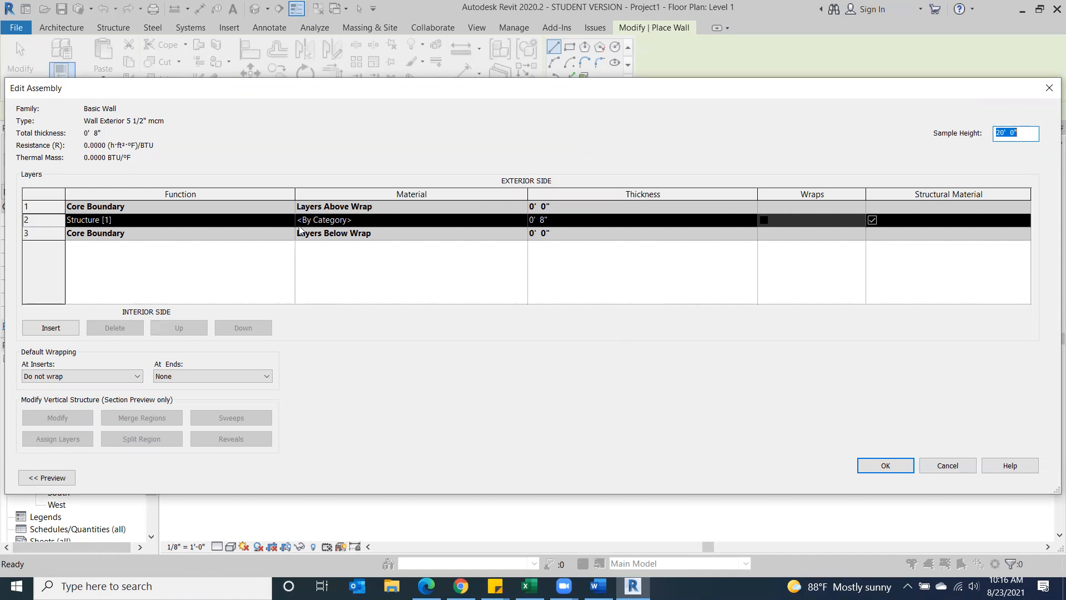
pyautogui.click(543, 223)
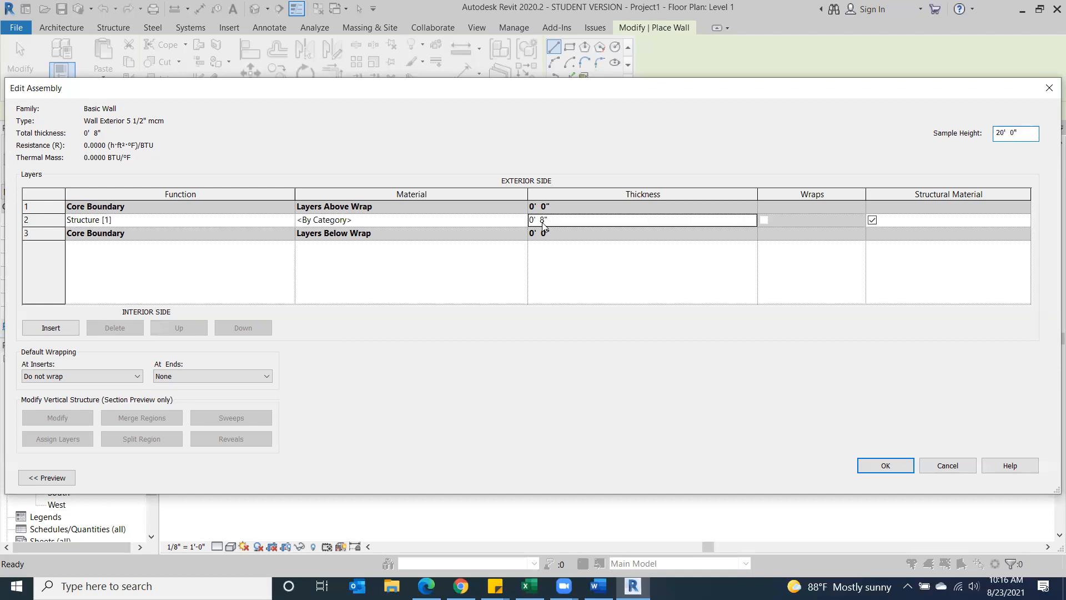
pyautogui.moveTo(552, 221); pyautogui.dragTo(522, 221)
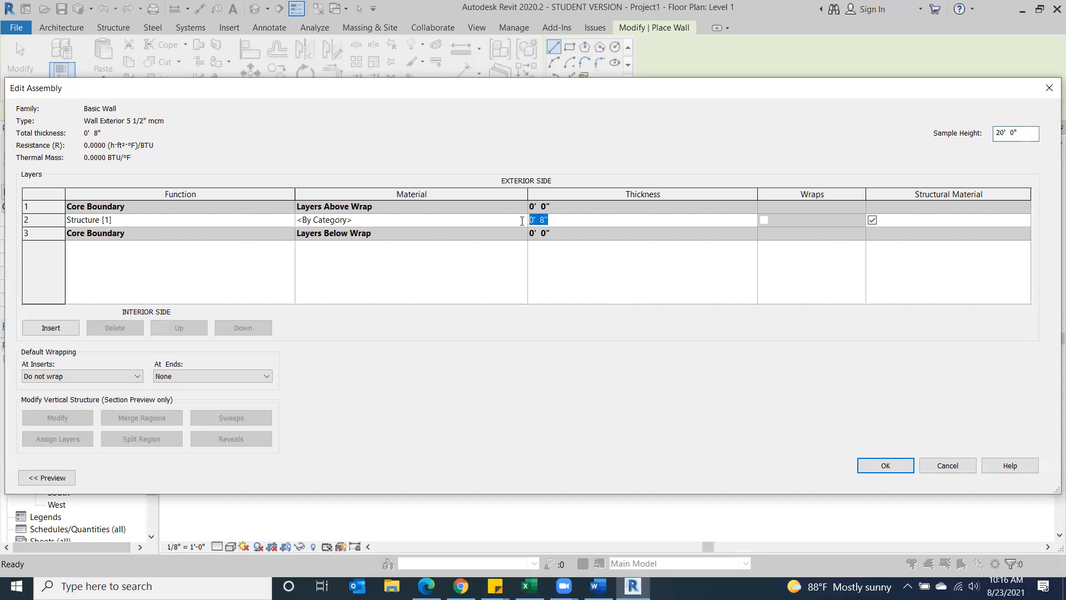
pyautogui.write('5.5"')
pyautogui.press('Tab')
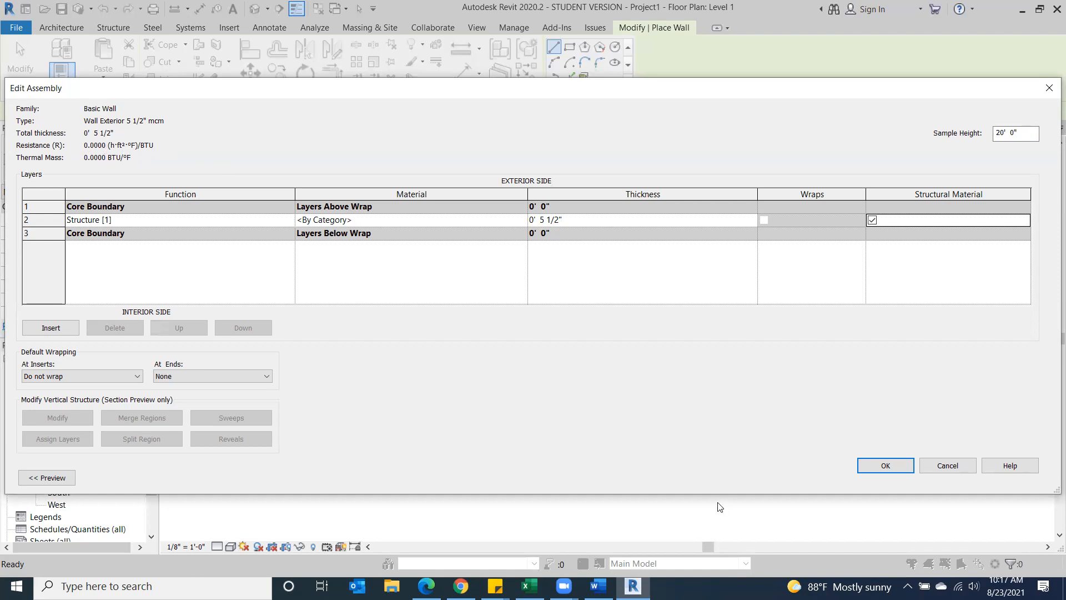
pyautogui.click(883, 463)
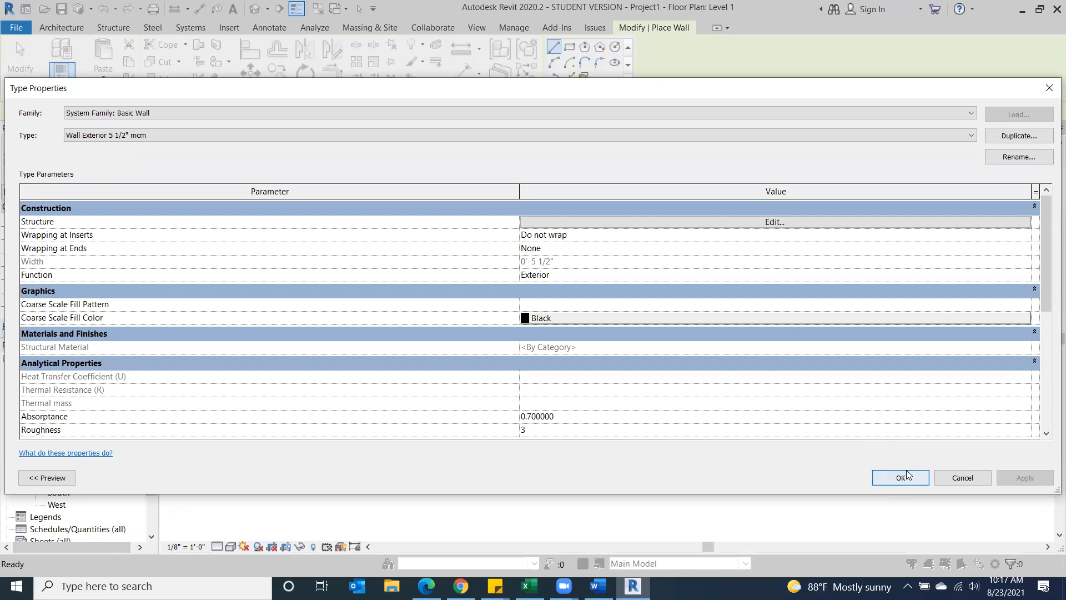
pyautogui.click(900, 478)
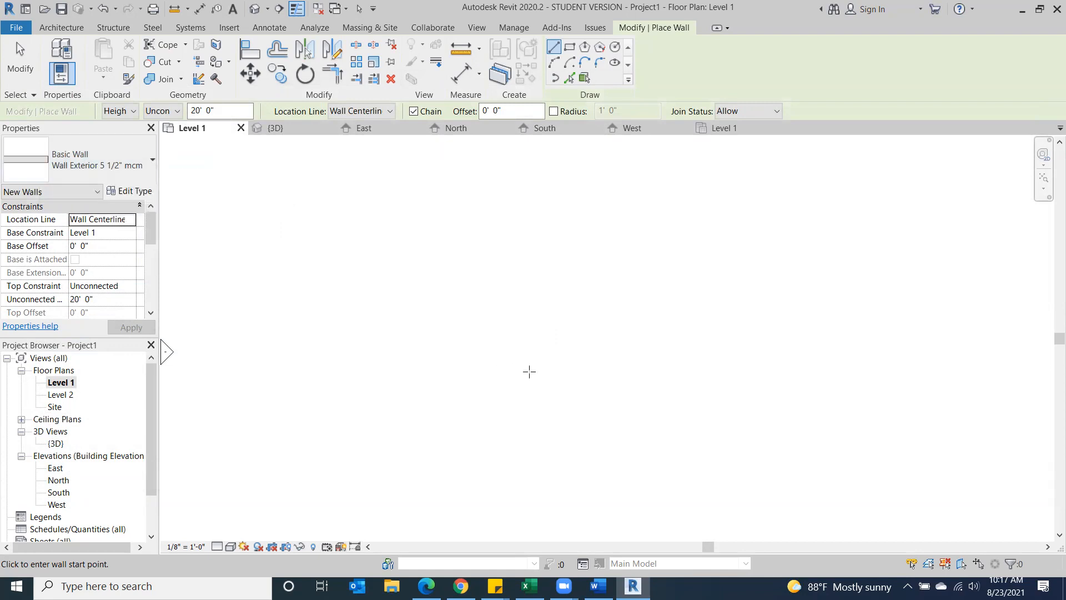
# Draw a closed square of four exterior walls, about 17'-6" per side, in the empty Level 1 plan
pyautogui.click(504, 317)
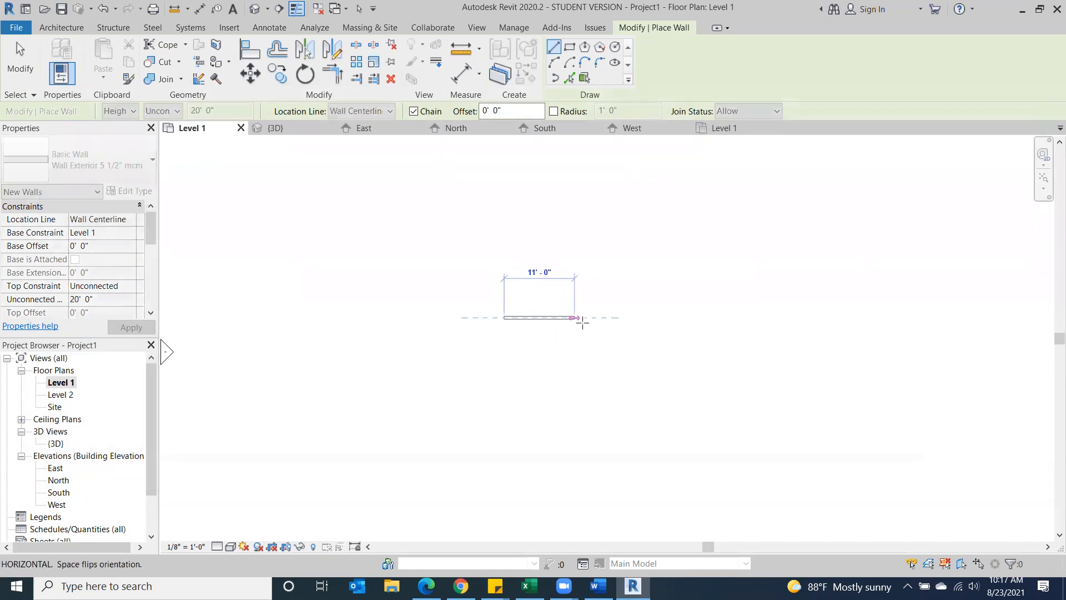
pyautogui.click(616, 321)
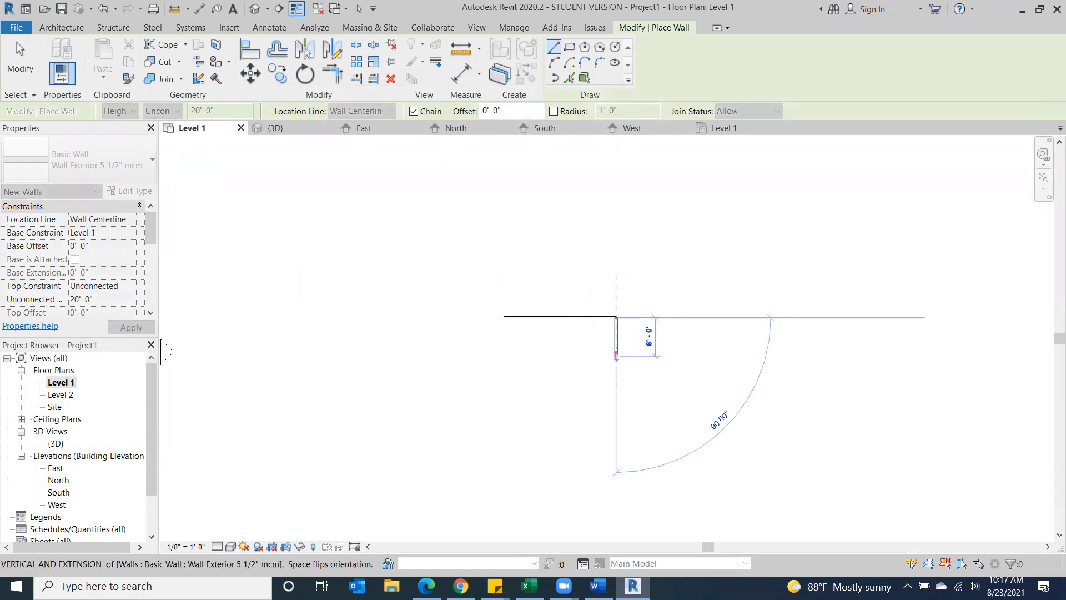
pyautogui.click(616, 428)
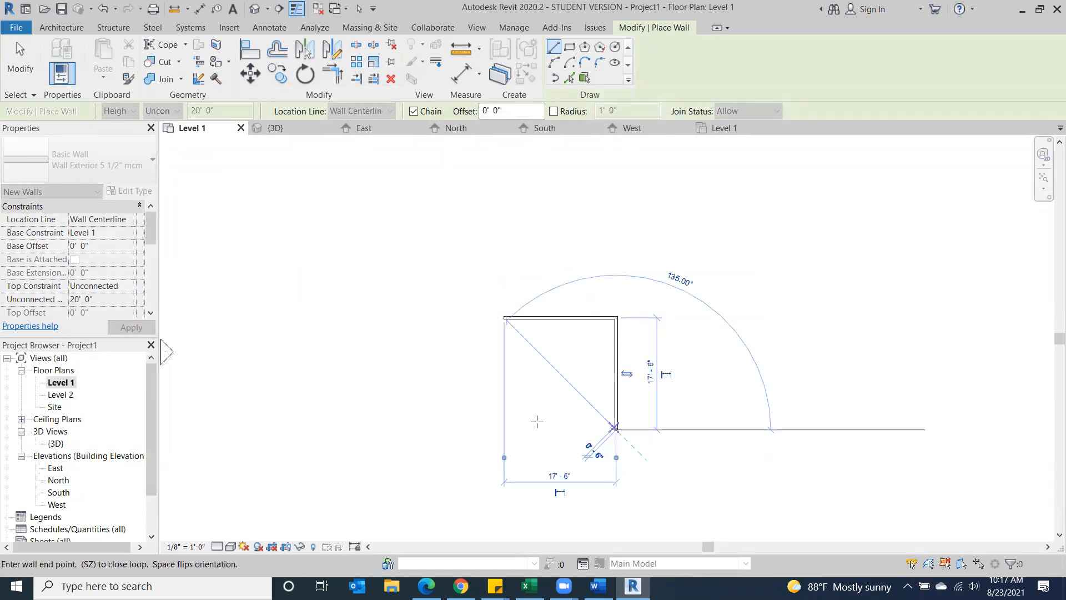
pyautogui.click(504, 429)
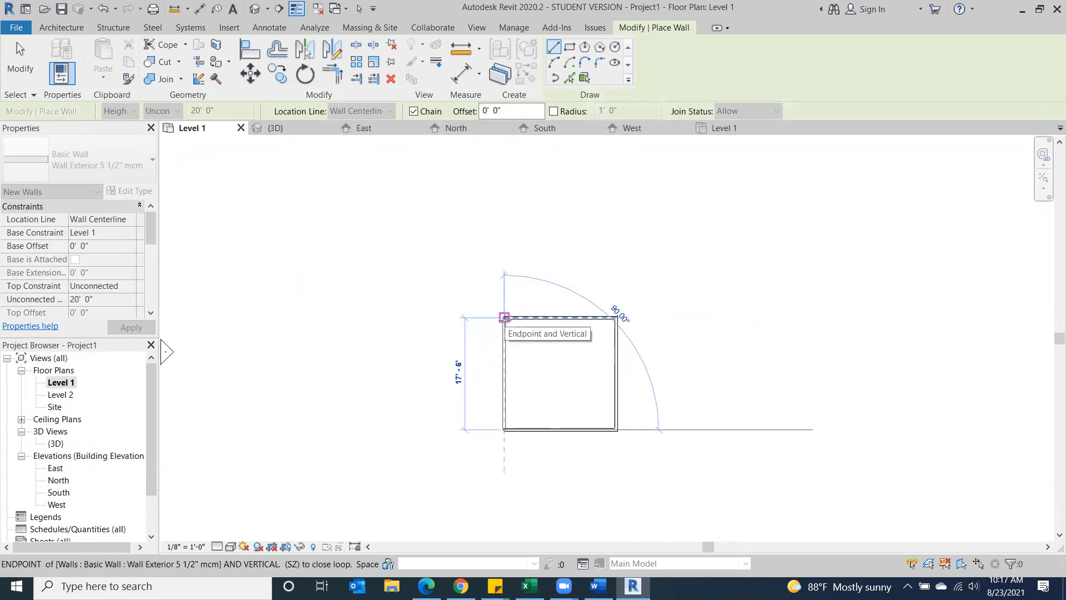
pyautogui.click(505, 319)
pyautogui.click(20, 58)
# Move the right wall's temporary dimension witness lines to the outer wall faces and set the overall width to 20'
pyautogui.scroll(3, 559, 364)
pyautogui.moveTo(558, 358); pyautogui.dragTo(585, 308, button='middle')
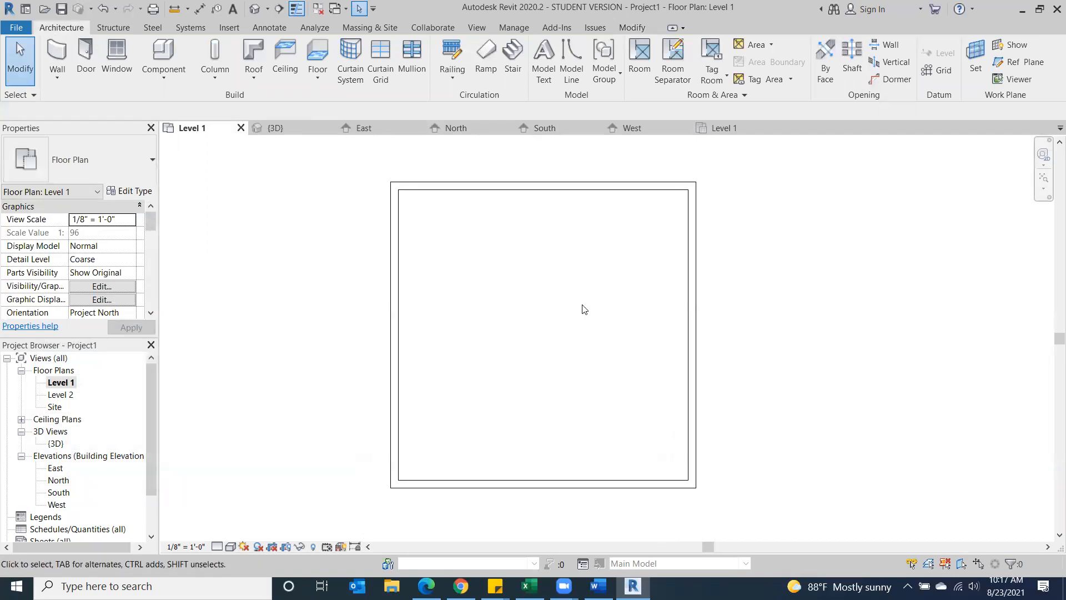
pyautogui.click(694, 357)
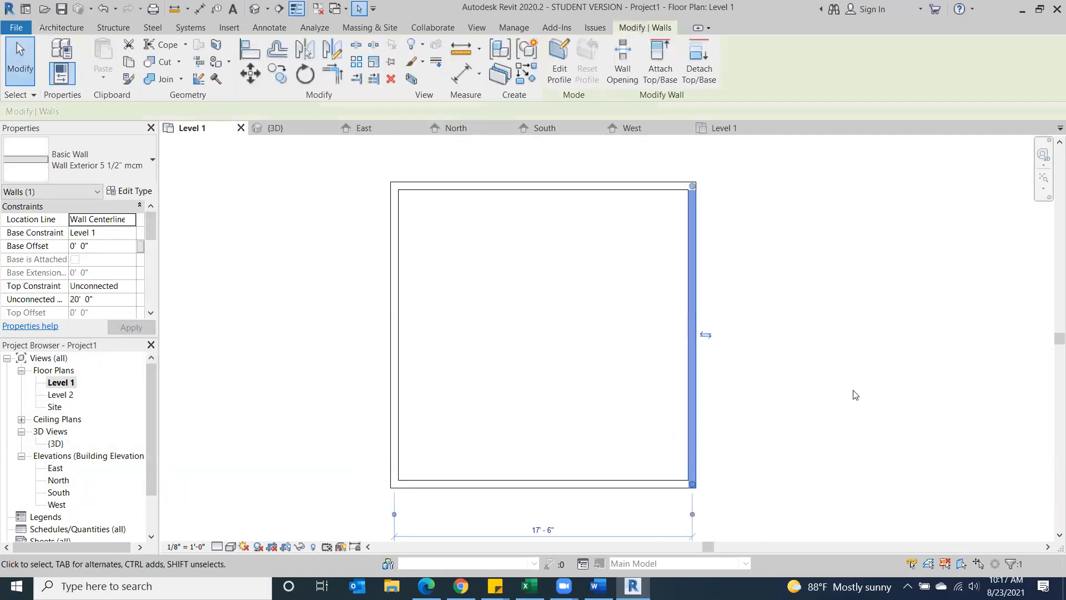
pyautogui.scroll(-1, 885, 401)
pyautogui.moveTo(878, 370); pyautogui.dragTo(772, 297, button='middle')
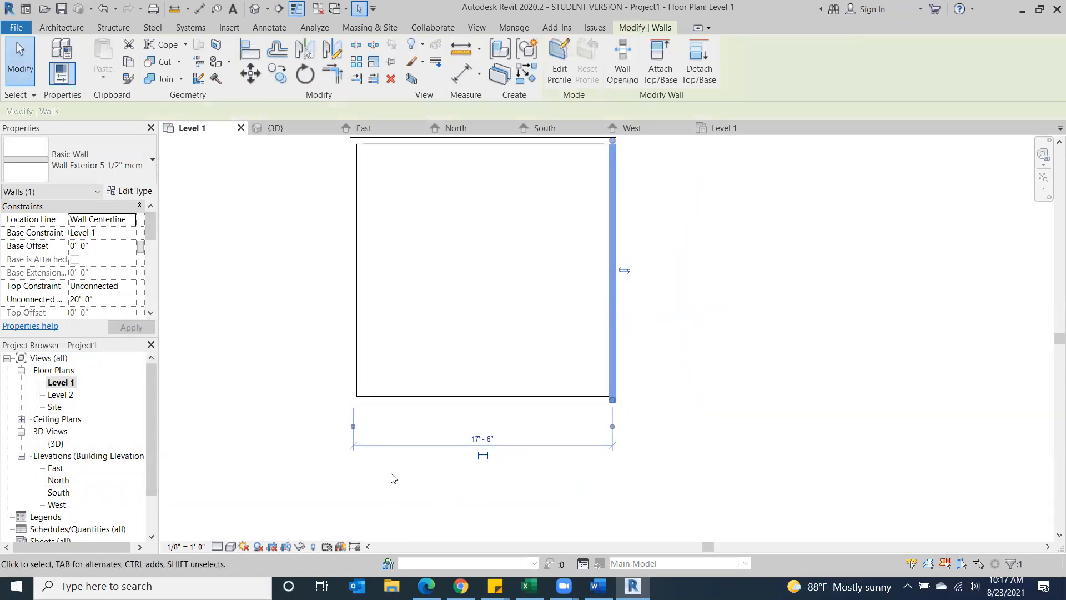
pyautogui.moveTo(613, 426); pyautogui.dragTo(611, 431)
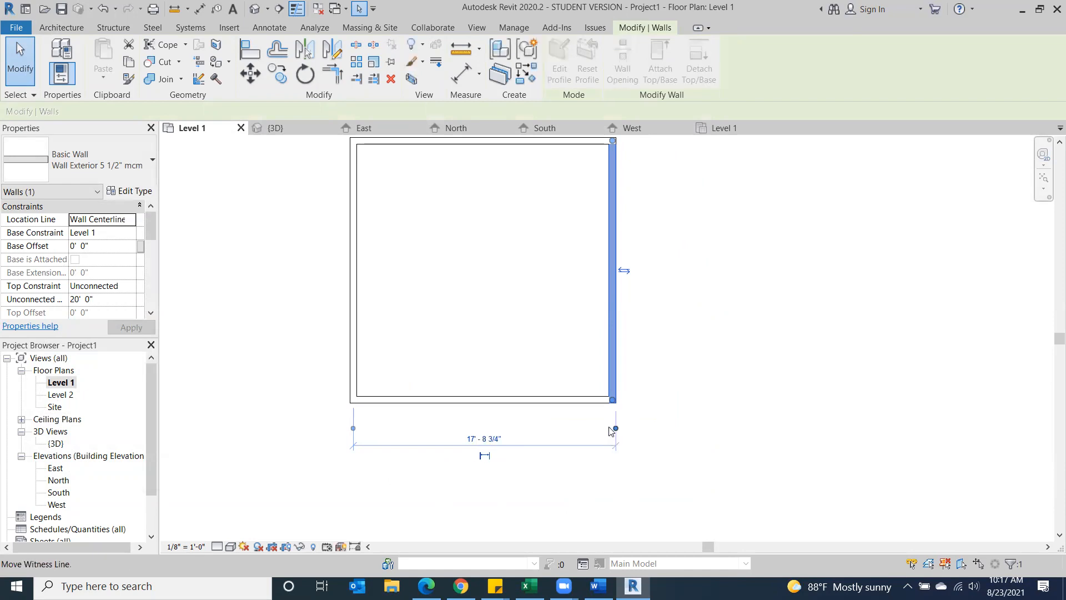
pyautogui.moveTo(354, 430); pyautogui.dragTo(349, 428)
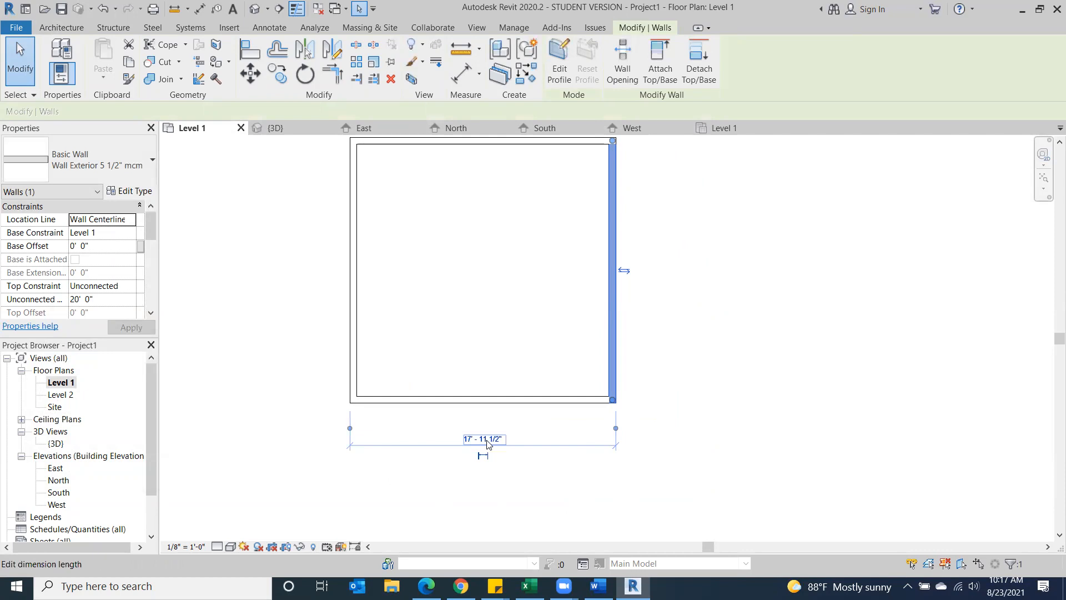
pyautogui.click(488, 440)
pyautogui.write('20')
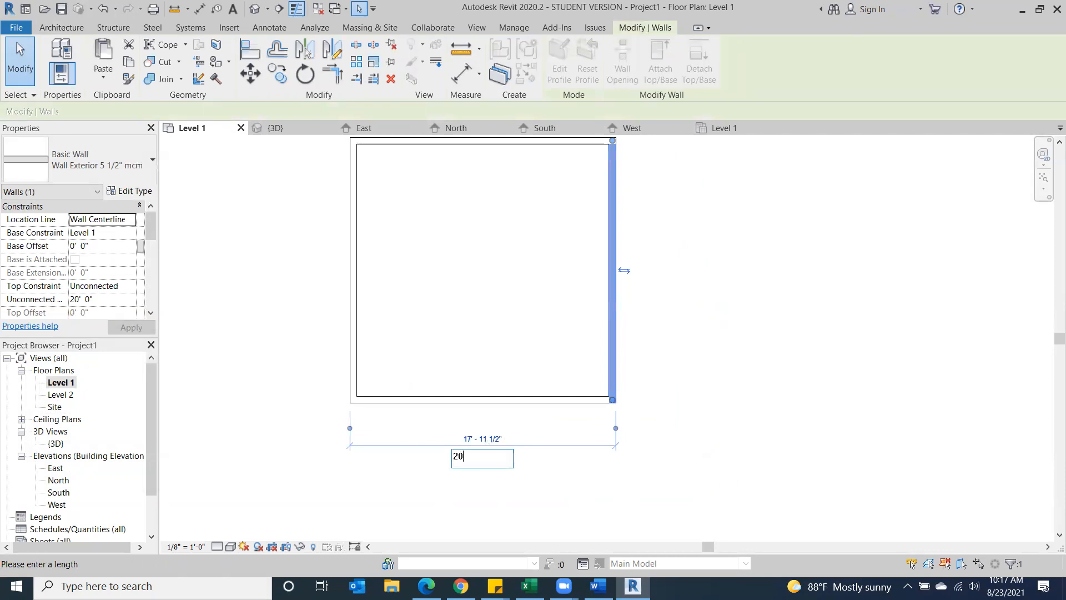
pyautogui.press('Return')
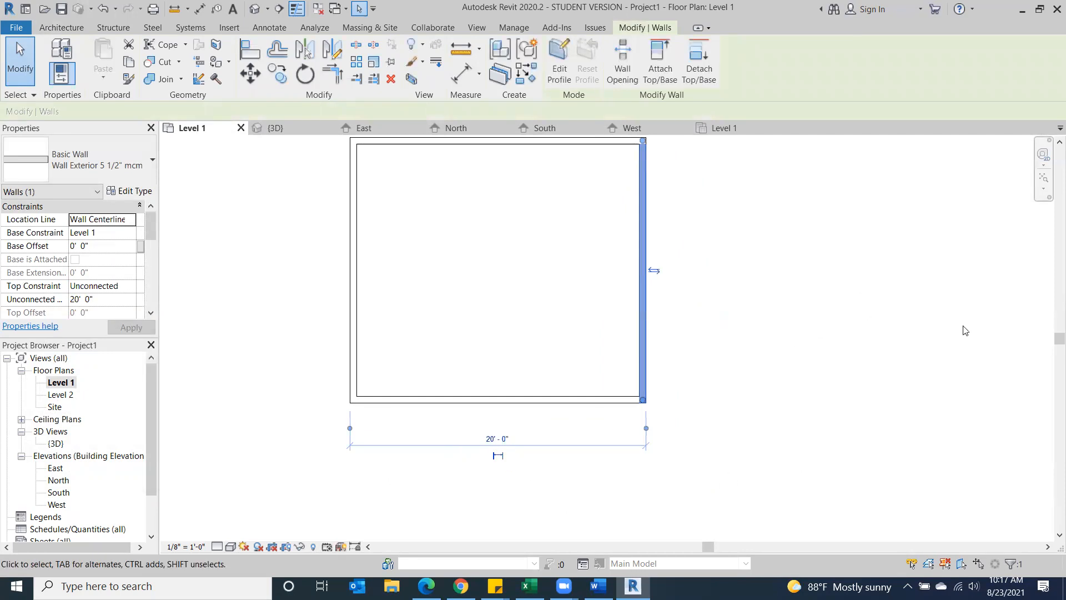
pyautogui.click(897, 395)
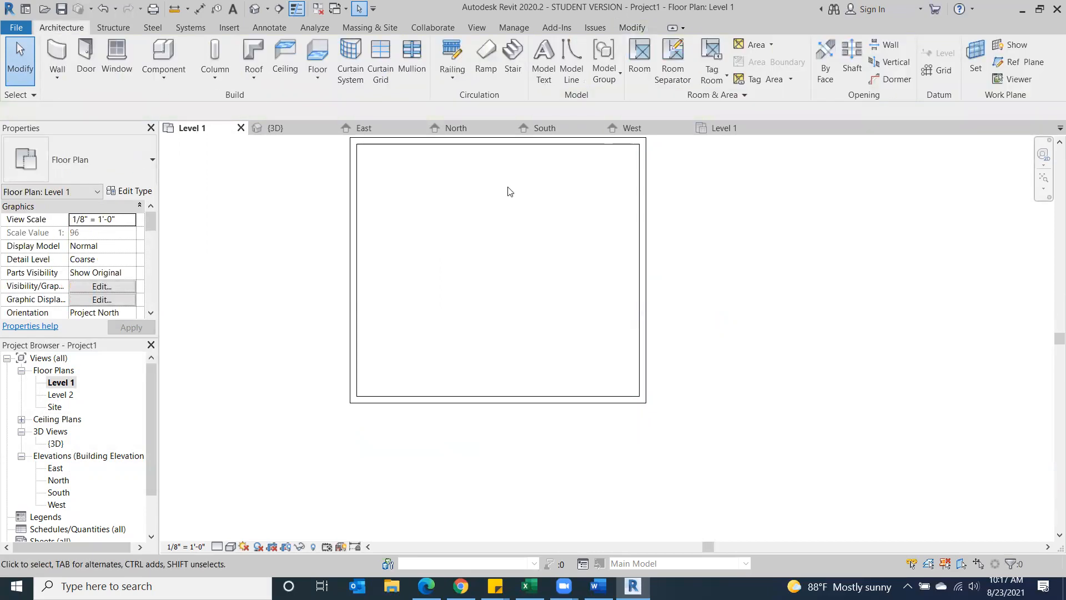
# Move the bottom wall's temporary dimension witness lines to the outer wall faces and set the overall depth to 15'
pyautogui.click(501, 400)
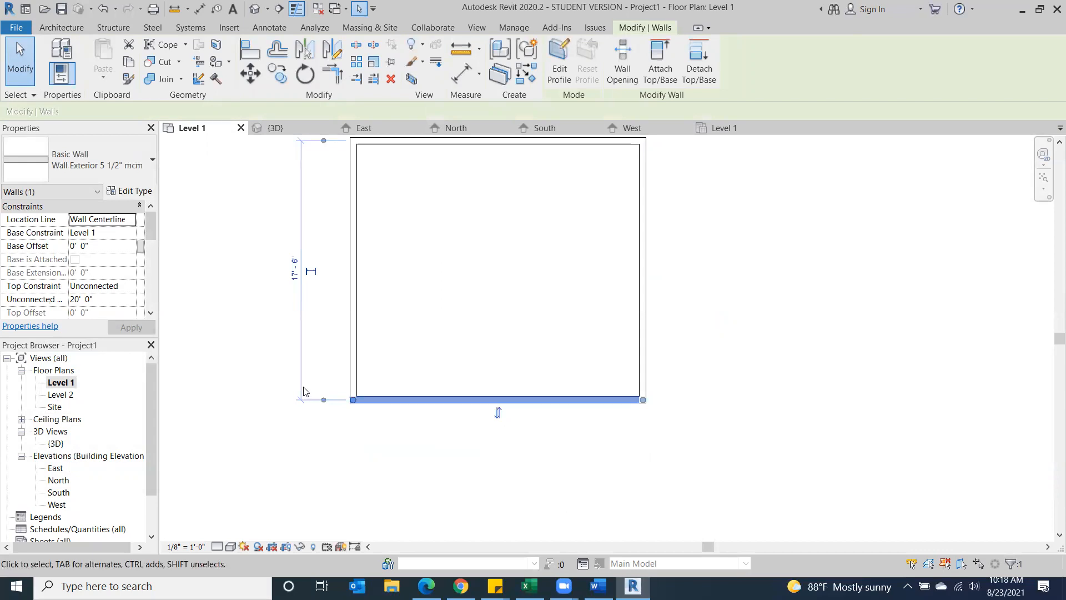
pyautogui.click(322, 400)
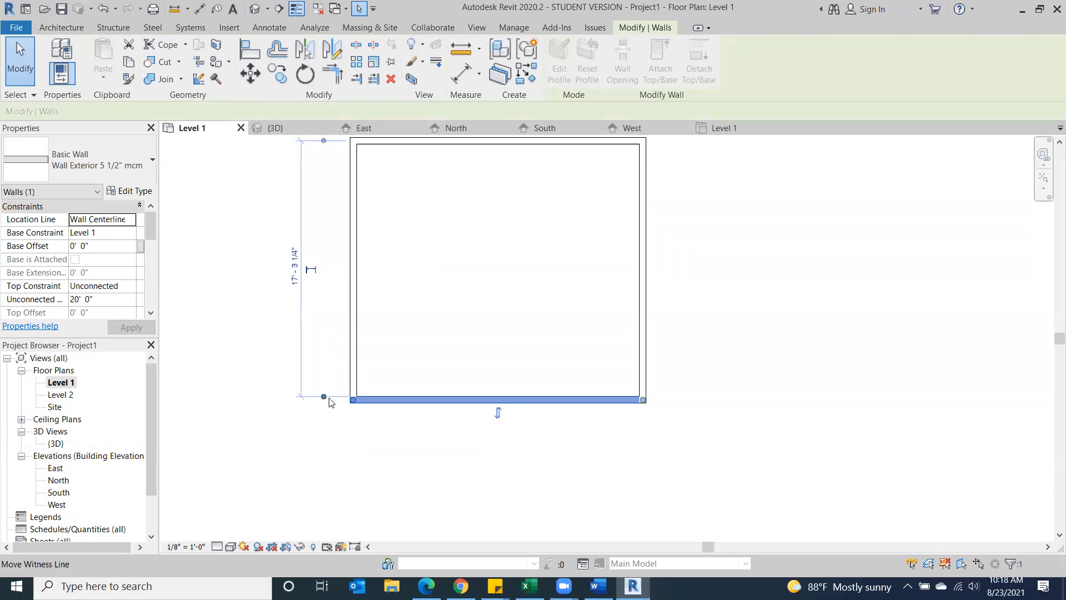
pyautogui.click(322, 142)
pyautogui.click(322, 143)
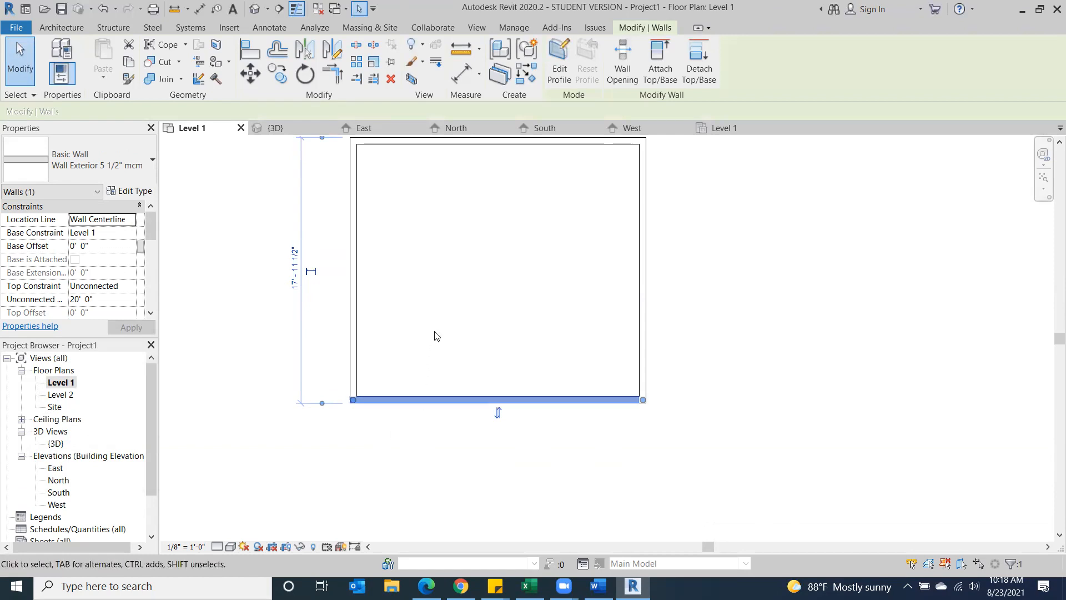
pyautogui.click(290, 289)
pyautogui.write('15')
pyautogui.press('Return')
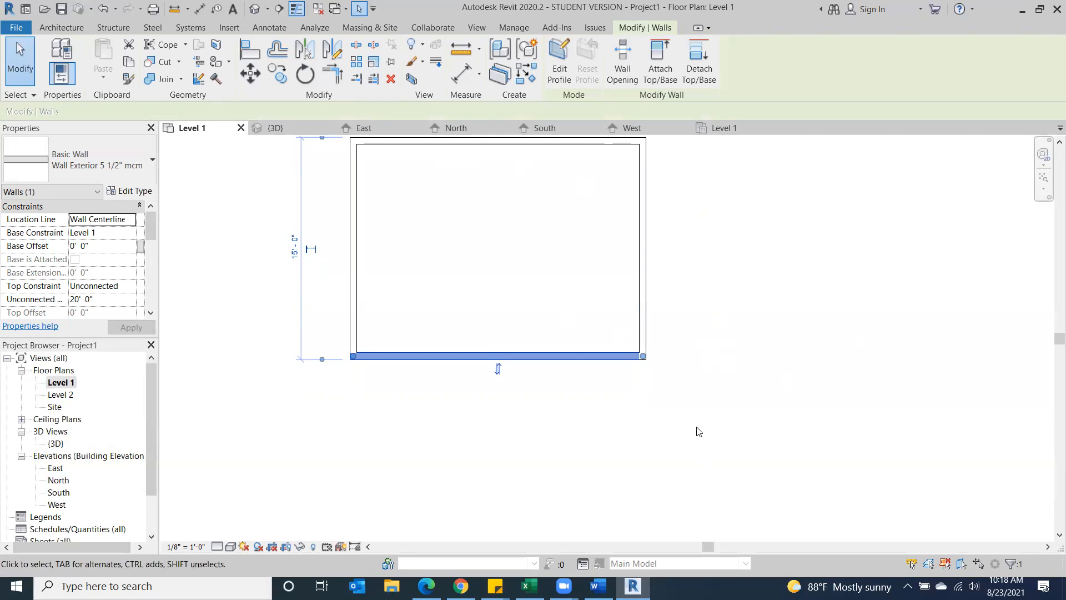
# Make the temporary 15' depth dimension permanent and lock it
pyautogui.click(313, 251)
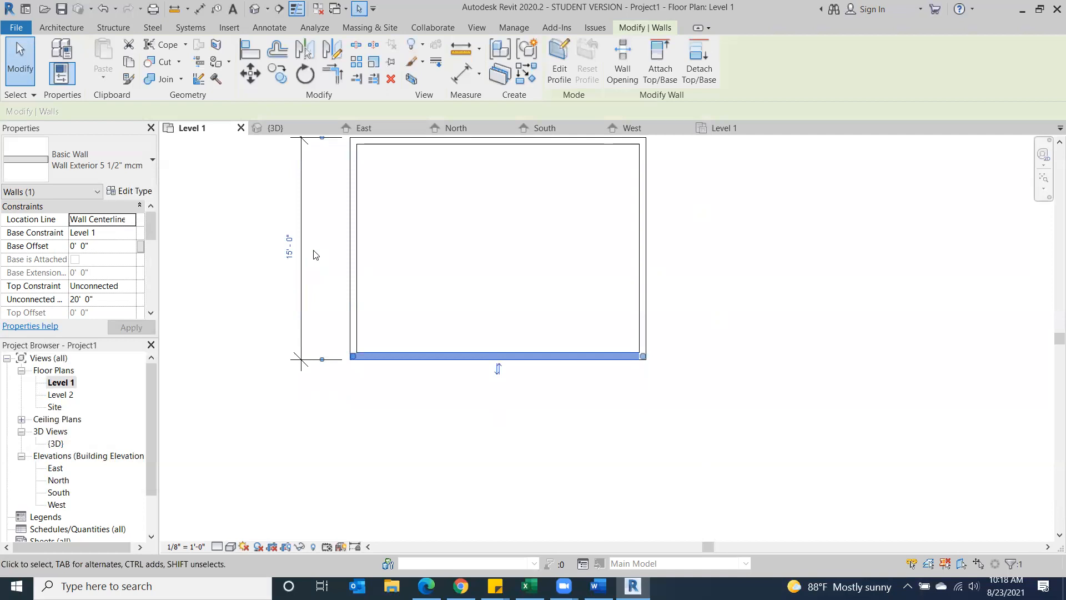
pyautogui.click(302, 290)
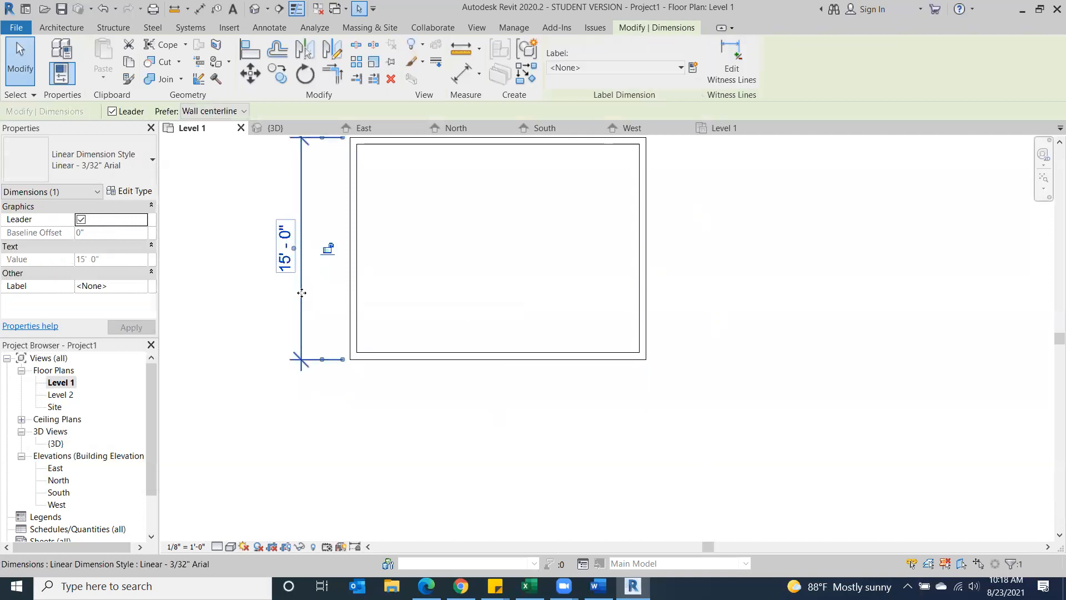
pyautogui.click(578, 448)
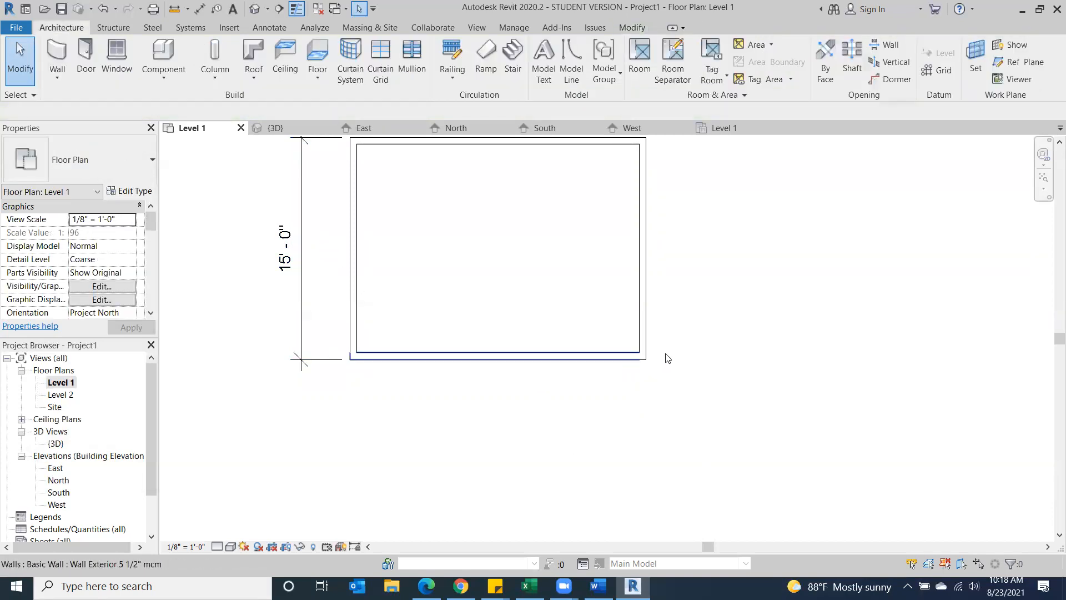
# Make the right wall's temporary 20' width dimension permanent and lock it
pyautogui.click(643, 325)
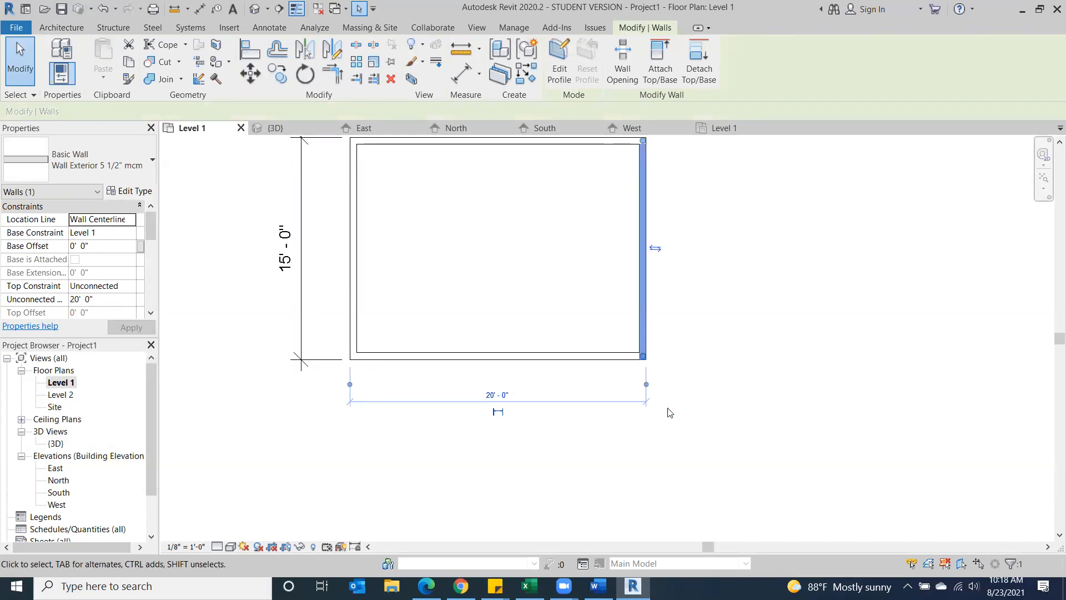
pyautogui.scroll(1, 512, 414)
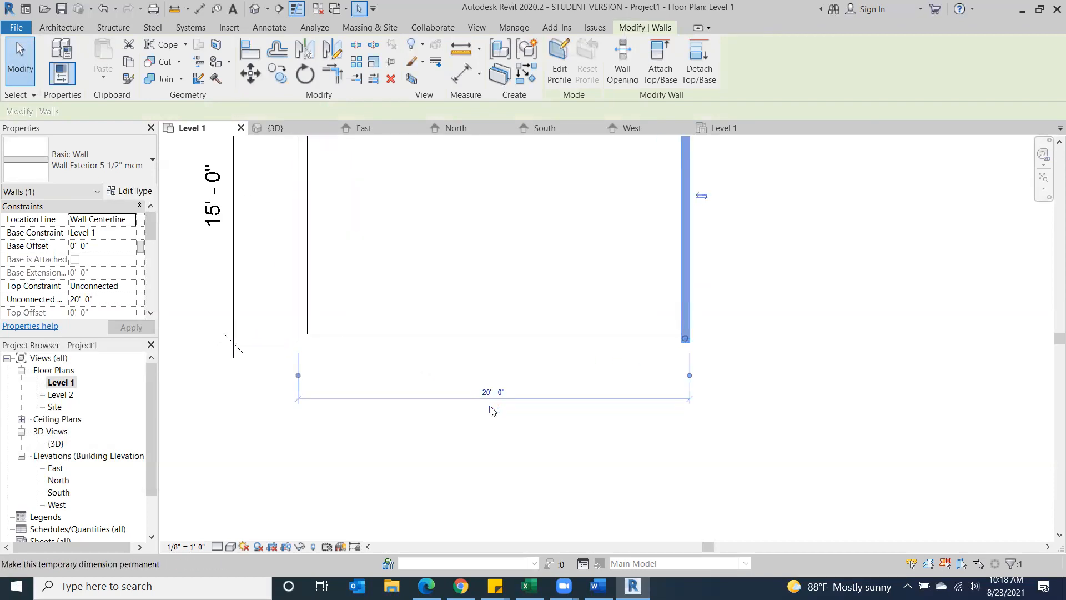
pyautogui.click(494, 410)
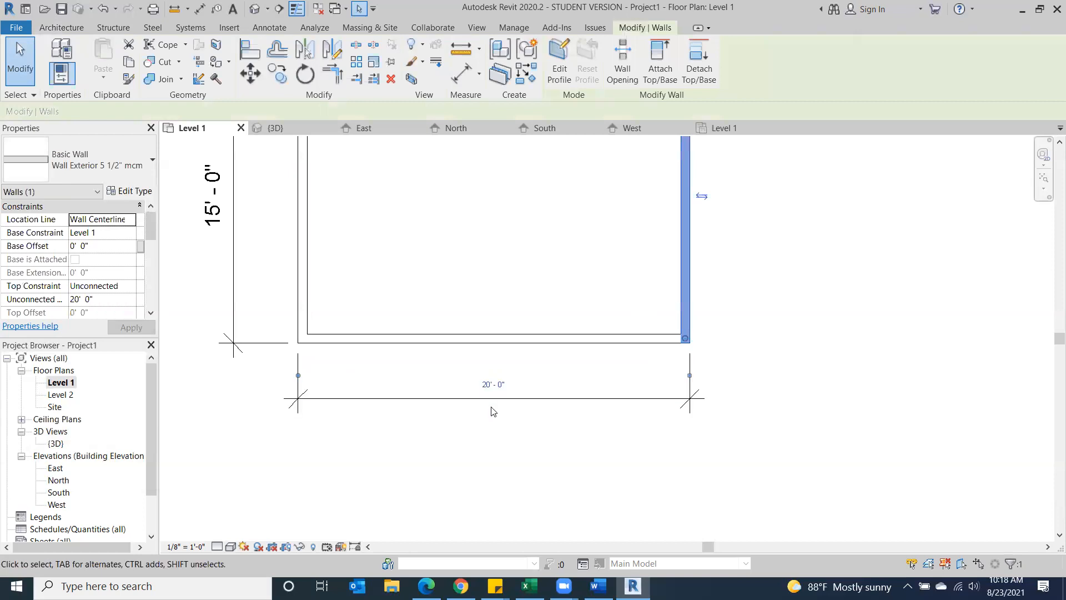
pyautogui.click(377, 400)
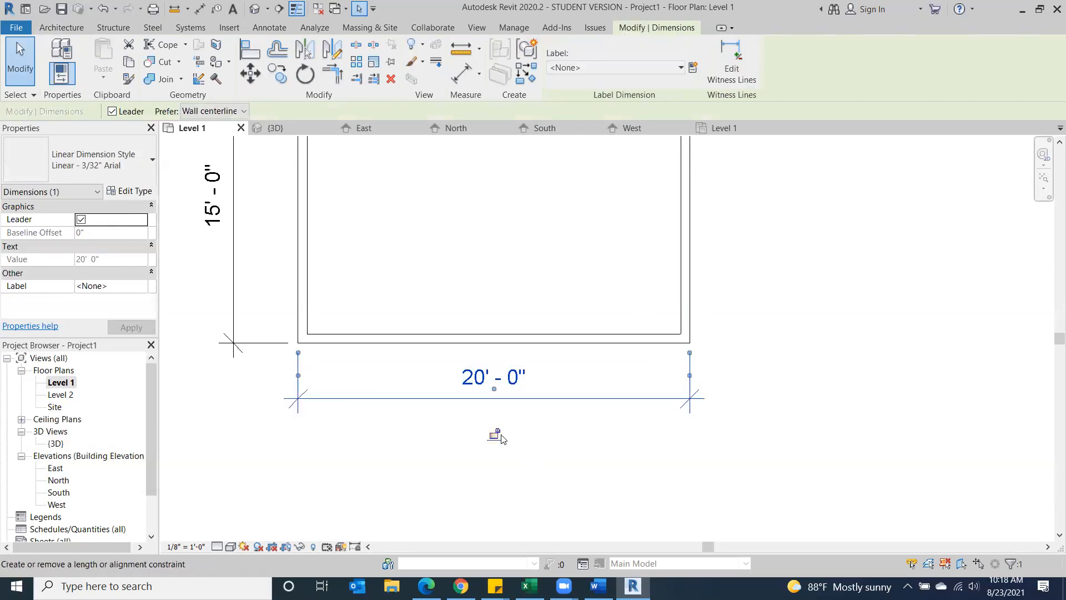
pyautogui.click(814, 475)
# Move the bottom, top and right walls to test how the locked dimensions hold the room's size
pyautogui.scroll(-2, 813, 475)
pyautogui.click(655, 382)
pyautogui.moveTo(656, 382); pyautogui.dragTo(656, 477)
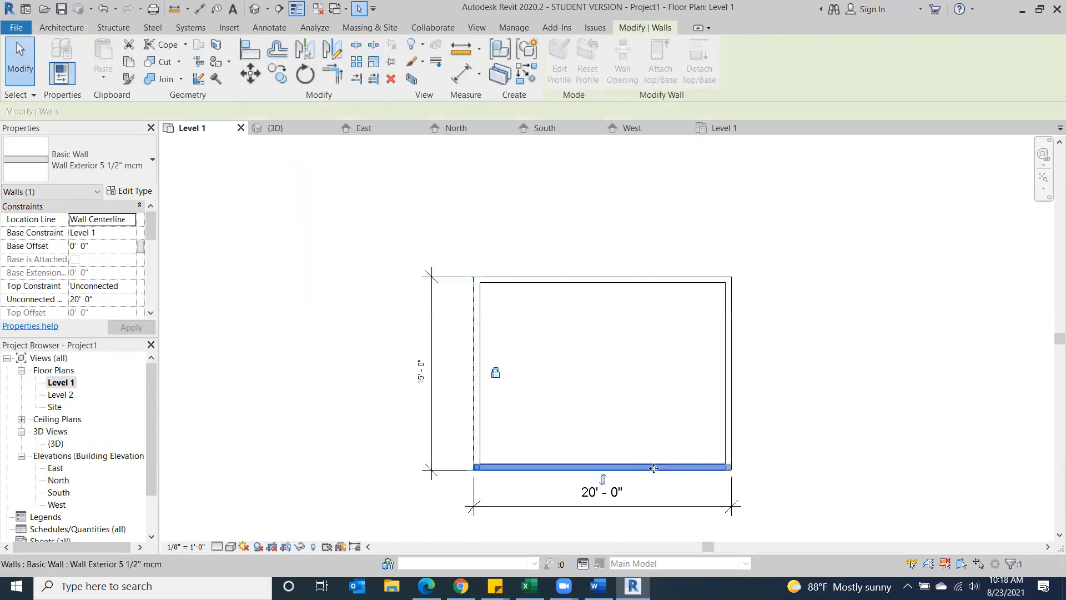
pyautogui.click(389, 369)
pyautogui.moveTo(629, 281); pyautogui.dragTo(631, 191)
pyautogui.moveTo(729, 286); pyautogui.dragTo(837, 311)
# Unlock the 20' width dimension and move the right wall outward until the room is 30' wide
pyautogui.click(754, 400)
pyautogui.moveTo(826, 378); pyautogui.dragTo(822, 498)
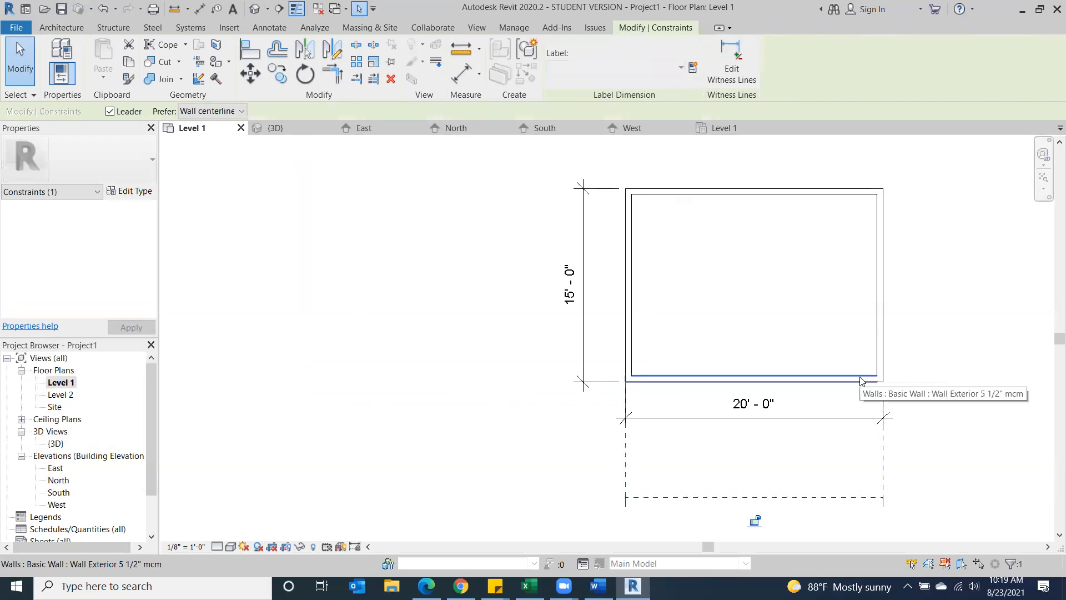
pyautogui.moveTo(885, 349); pyautogui.dragTo(1008, 347)
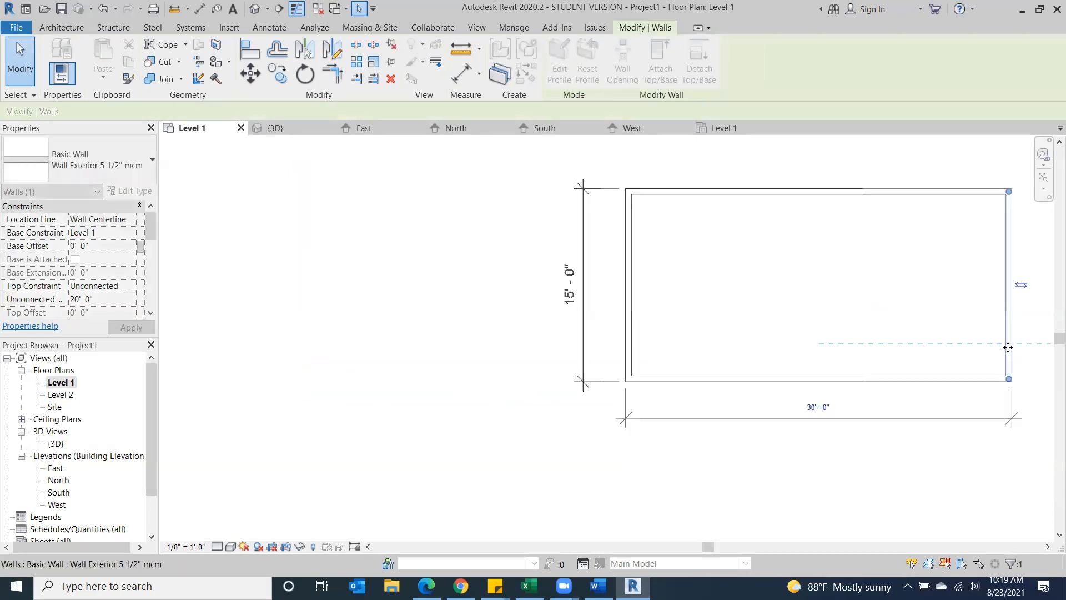
pyautogui.moveTo(864, 307); pyautogui.dragTo(438, 271, button='middle')
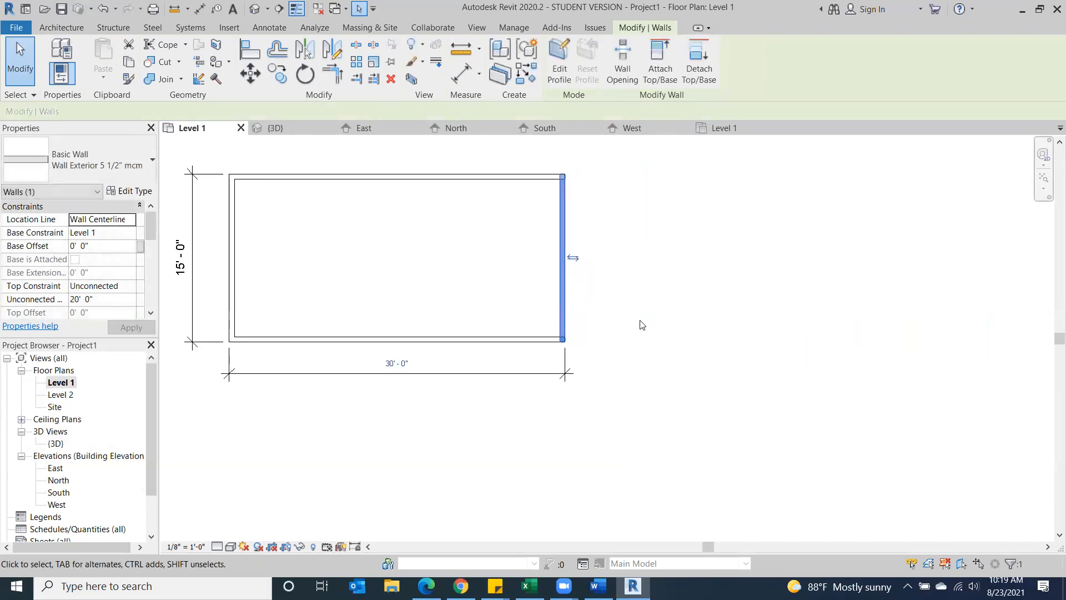
# Shift the room vertically by its bottom and top walls, and stretch the right wall to a 36' overall width
pyautogui.moveTo(311, 341); pyautogui.dragTo(311, 411)
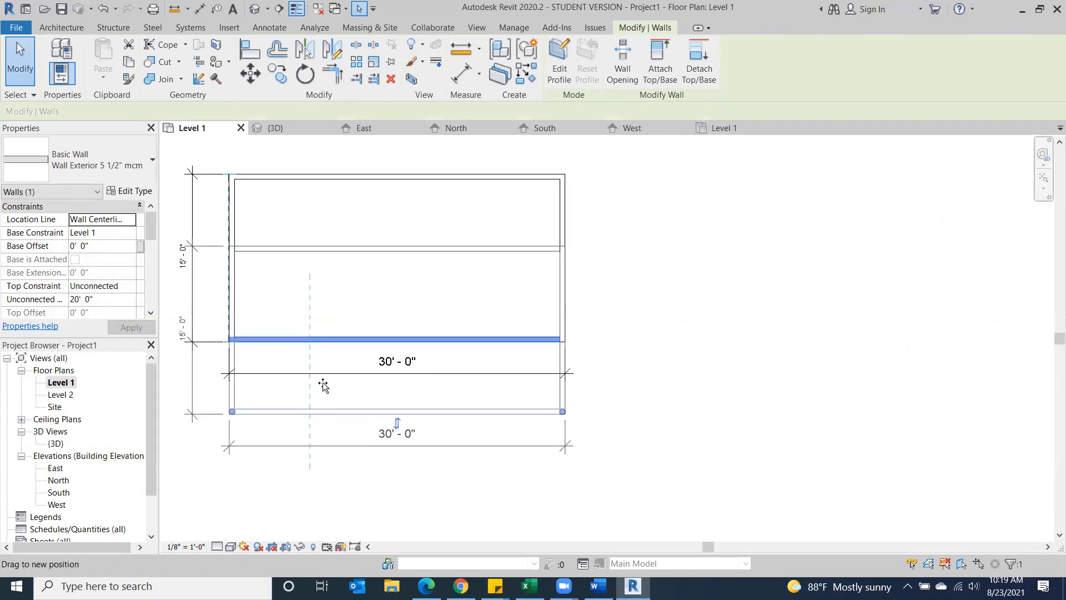
pyautogui.moveTo(353, 247); pyautogui.dragTo(362, 187)
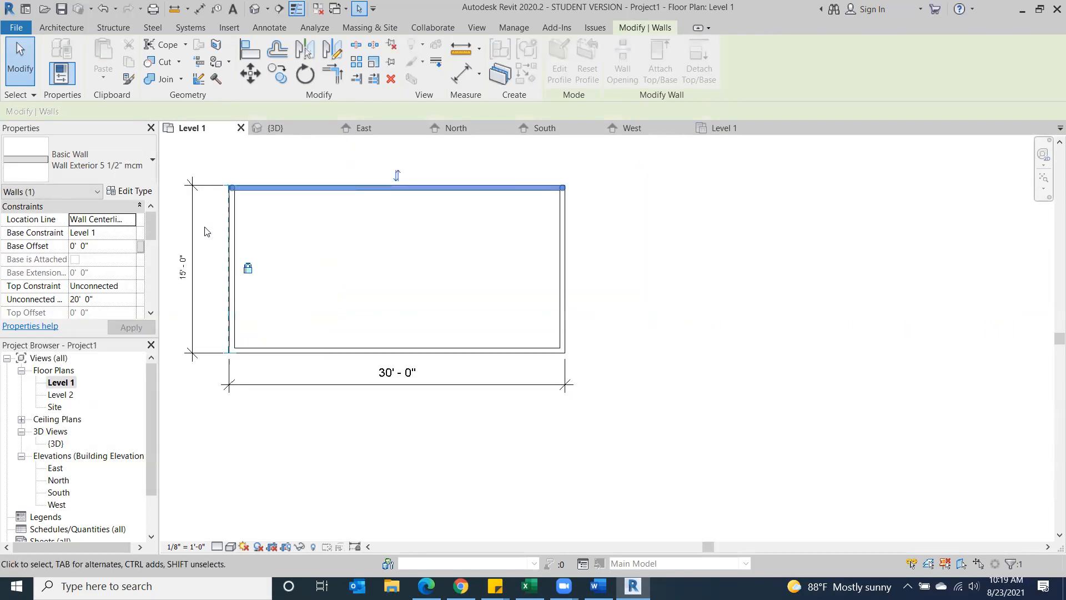
pyautogui.moveTo(565, 317); pyautogui.dragTo(428, 267)
pyautogui.moveTo(419, 302); pyautogui.dragTo(635, 331)
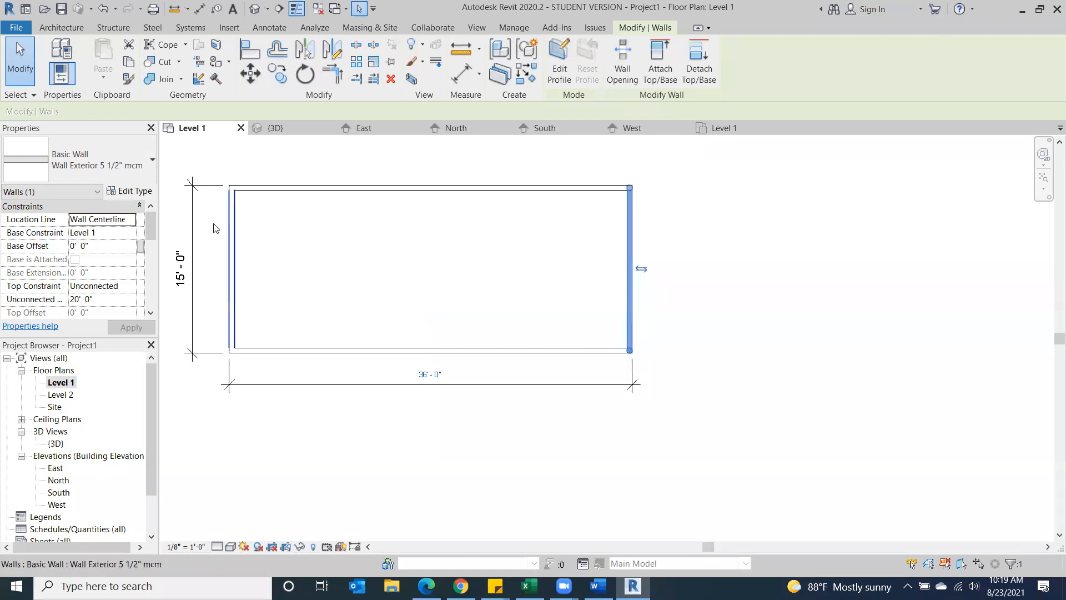
# Unlock the 15' depth dimension, leaving its dimension text unchanged
pyautogui.click(178, 272)
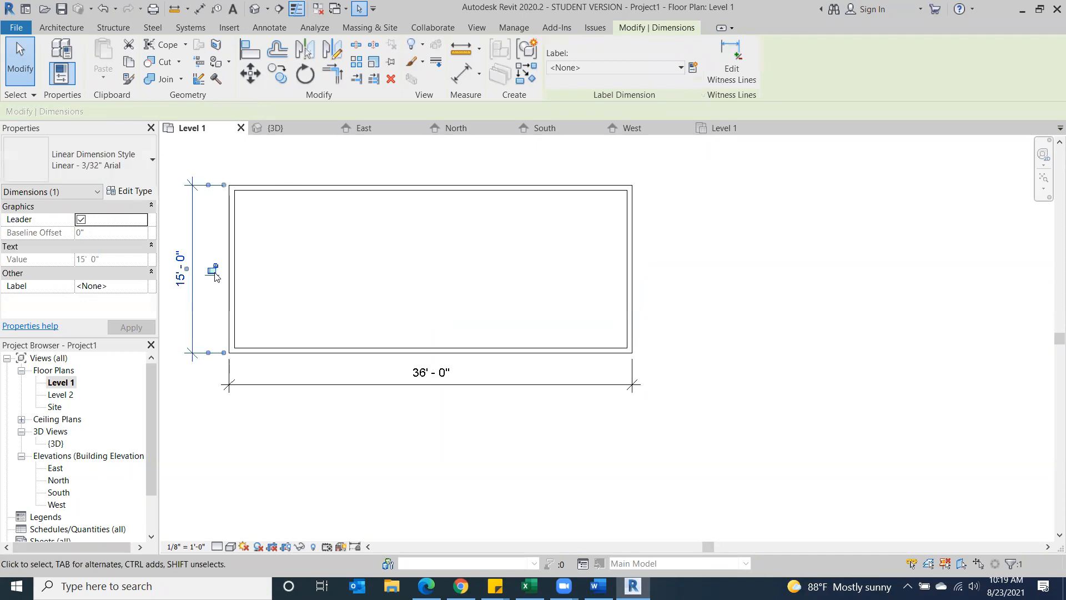
pyautogui.click(181, 284)
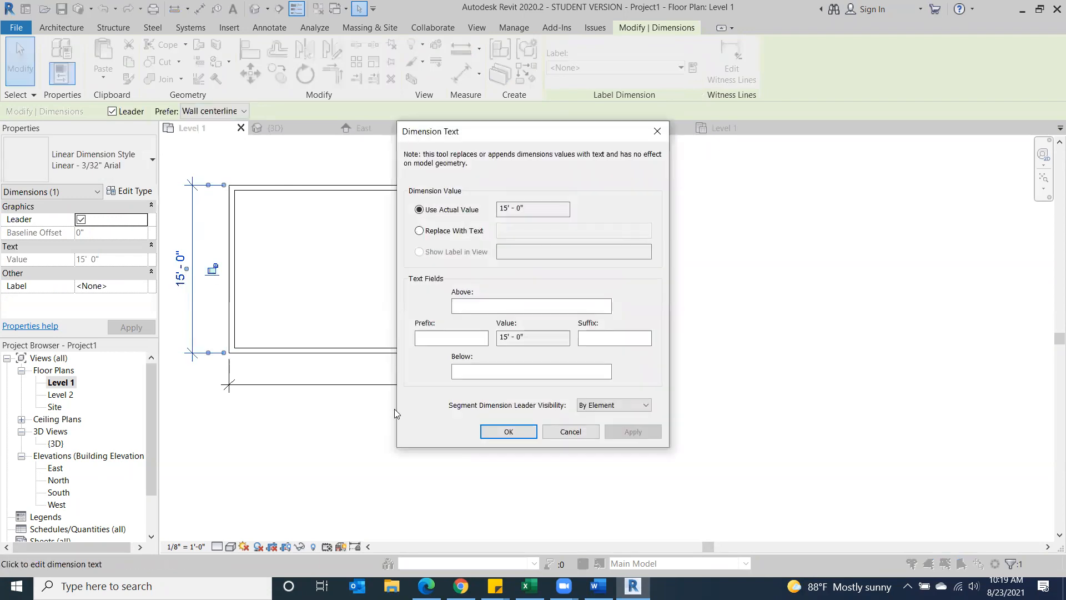
pyautogui.click(571, 432)
# Move the top wall upward and set the room's overall depth to 20'
pyautogui.moveTo(282, 188); pyautogui.dragTo(292, 160)
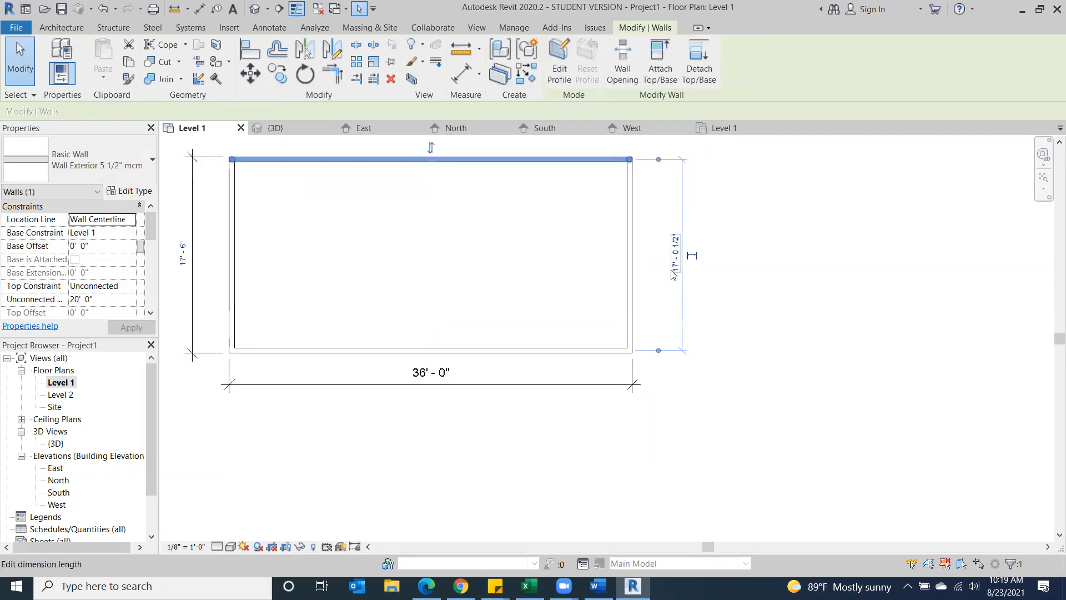
pyautogui.click(182, 253)
pyautogui.press('BackSpace')
pyautogui.write('20')
pyautogui.press('Return')
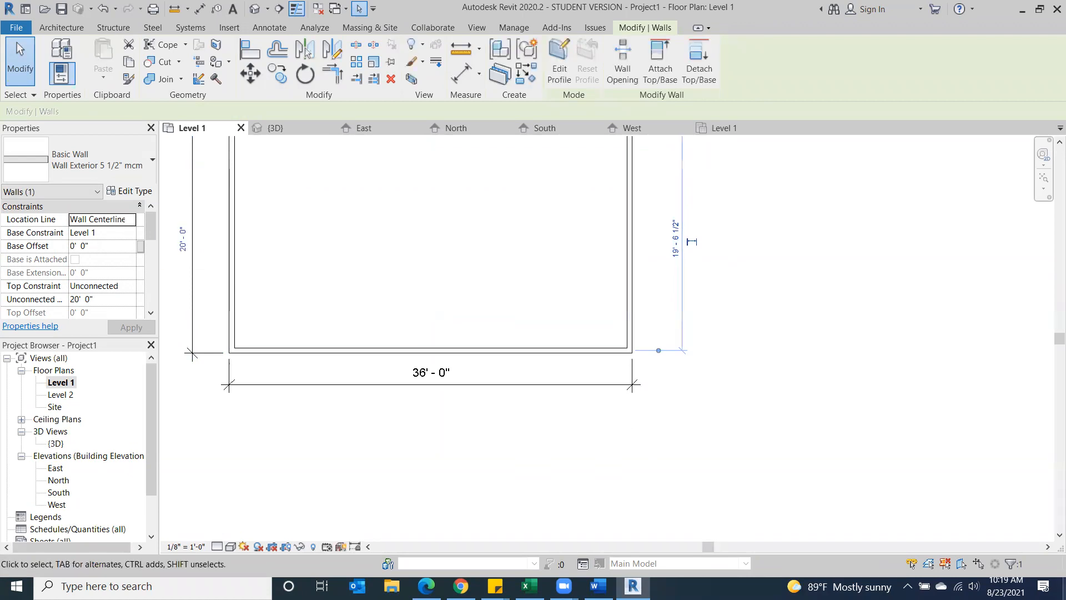
# Lock the room's permanent 36' width and 20' depth dimensions
pyautogui.scroll(-2, 991, 509)
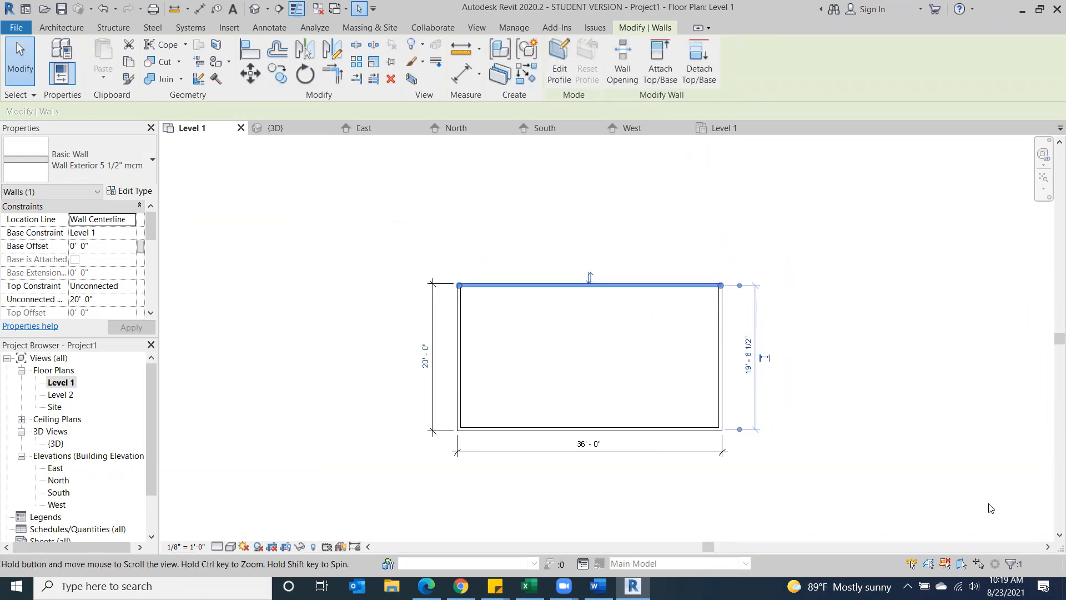
pyautogui.scroll(2, 833, 411)
pyautogui.scroll(-1, 599, 422)
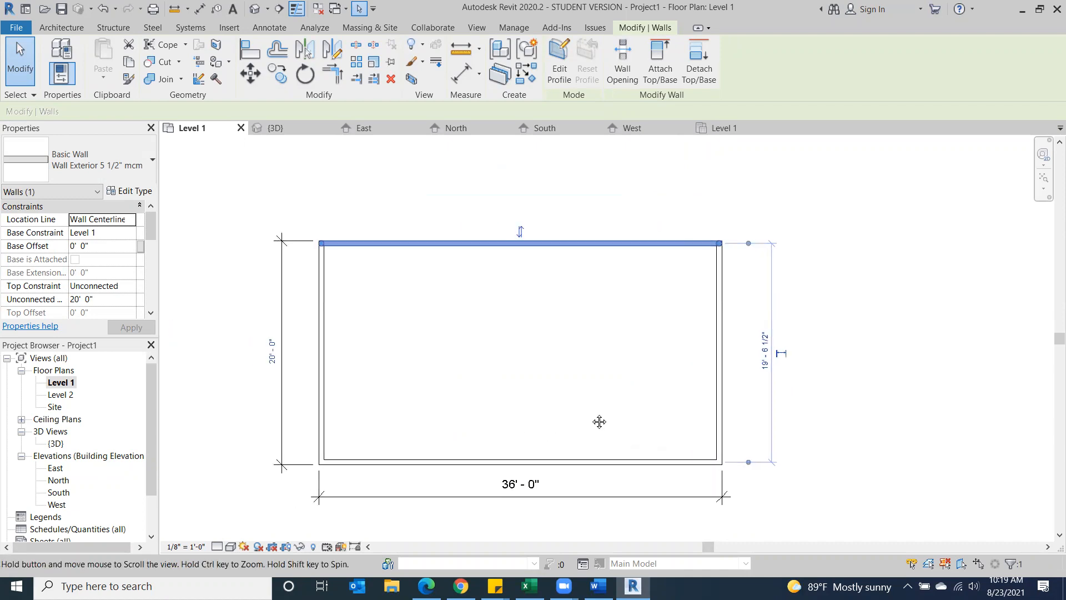
pyautogui.click(498, 464)
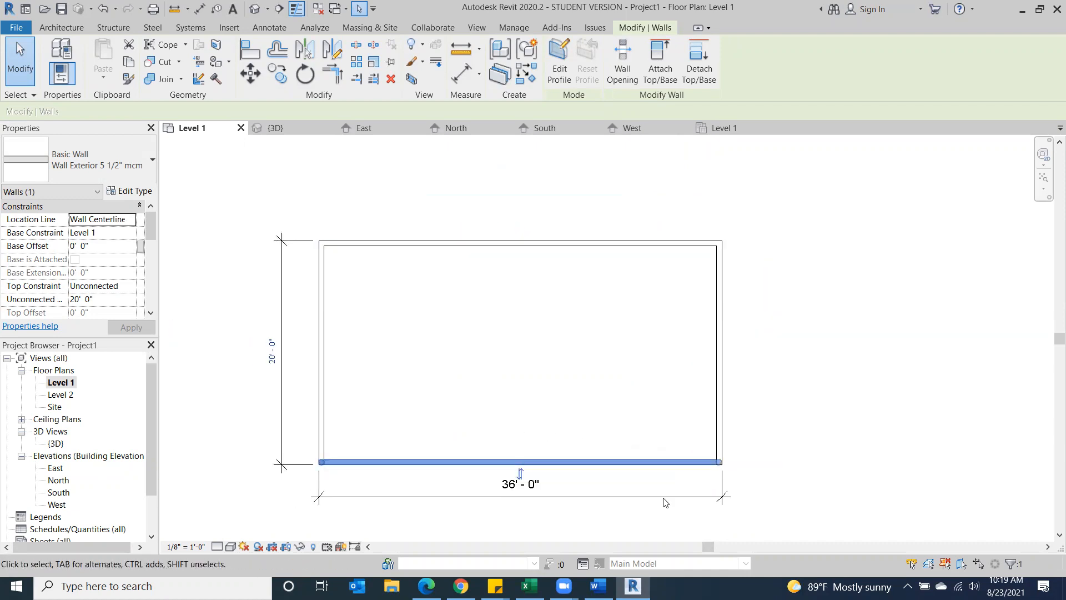
pyautogui.press('Escape')
pyautogui.click(652, 496)
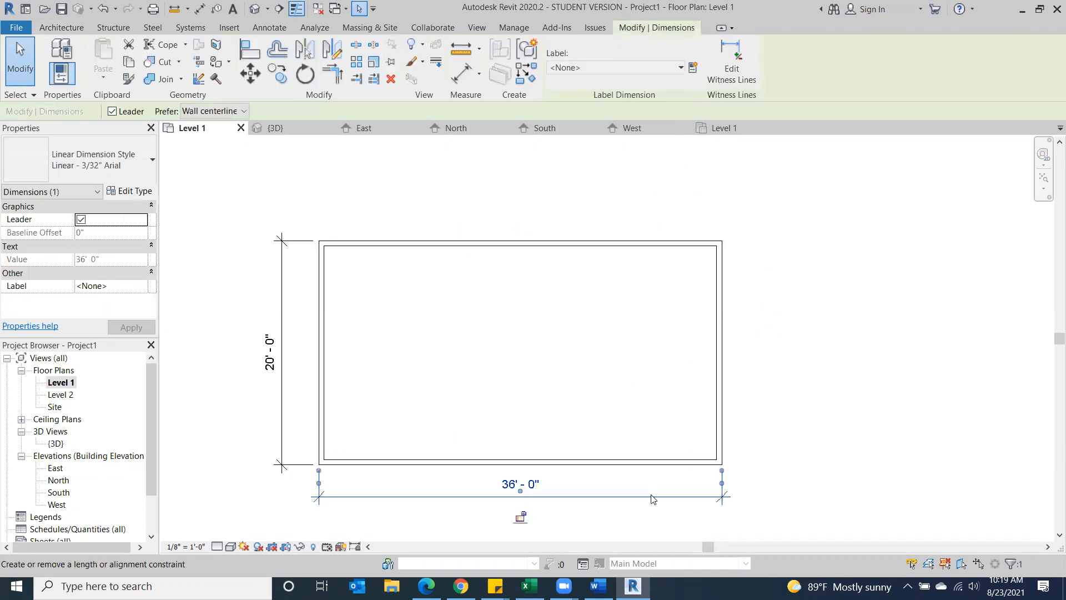
pyautogui.click(282, 356)
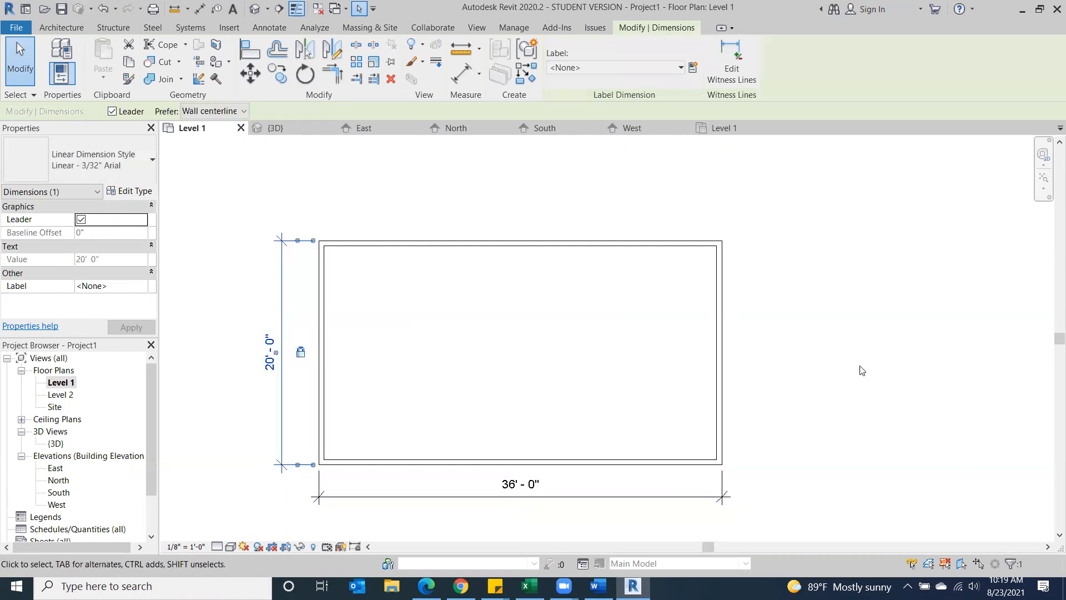
pyautogui.scroll(-1, 860, 370)
pyautogui.moveTo(860, 371); pyautogui.dragTo(697, 247, button='middle')
pyautogui.scroll(-1, 676, 345)
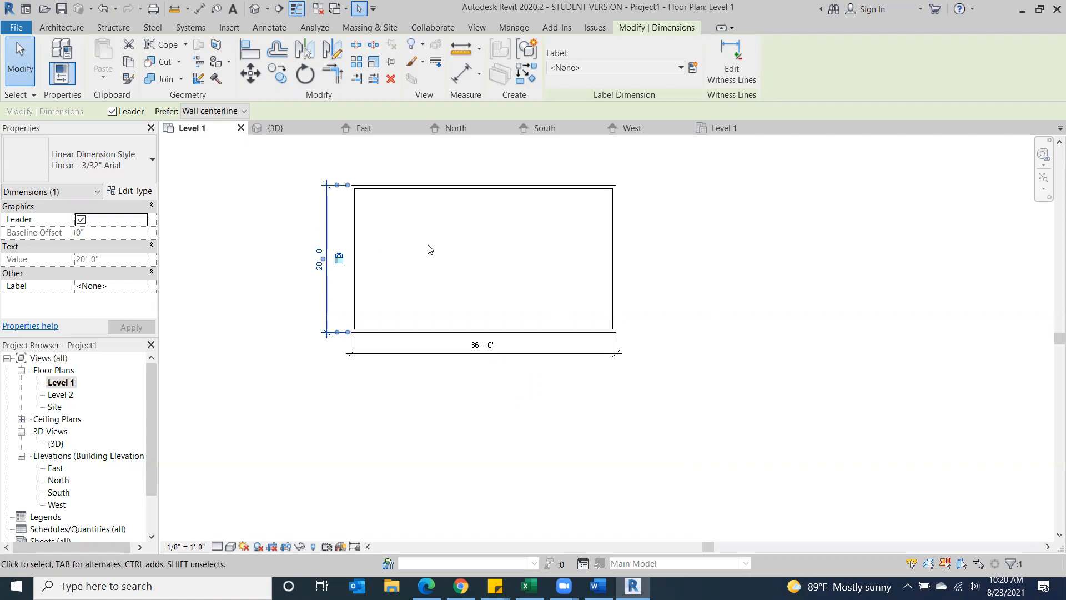
pyautogui.scroll(3, 400, 209)
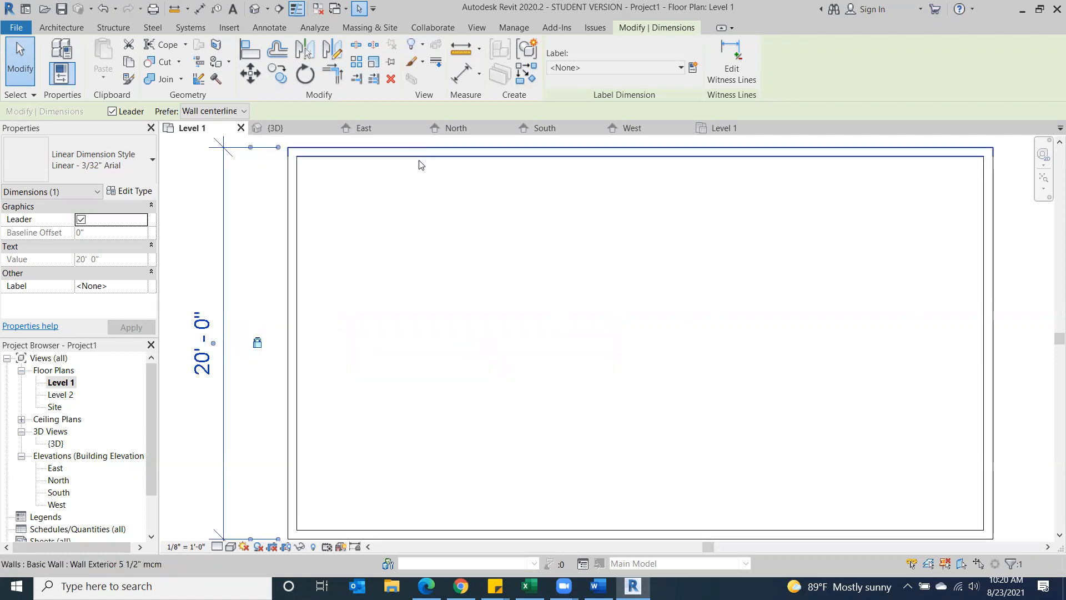
pyautogui.scroll(-3, 419, 164)
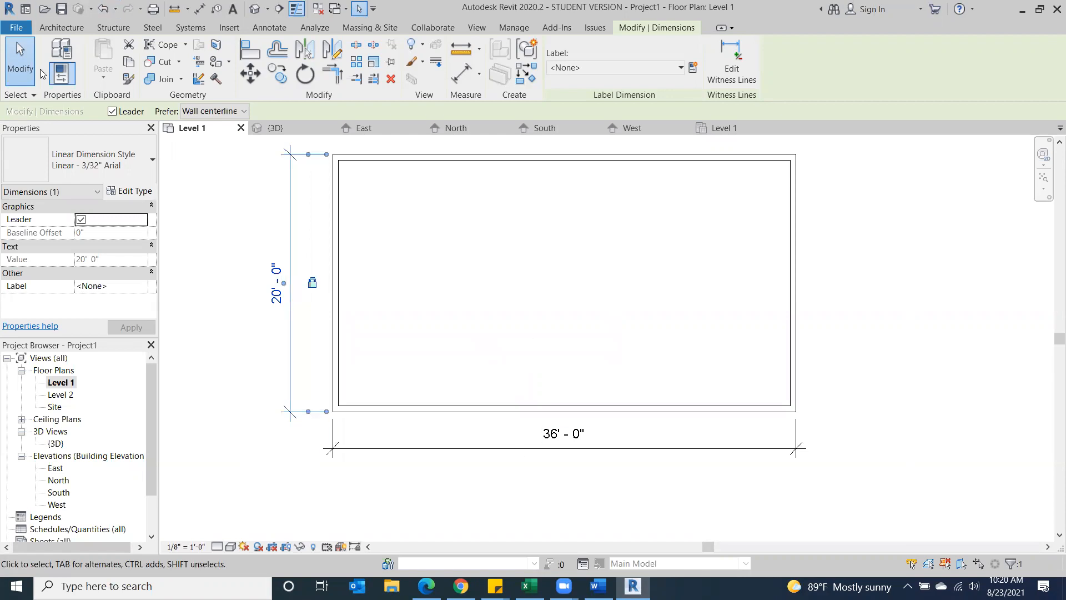
pyautogui.click(17, 50)
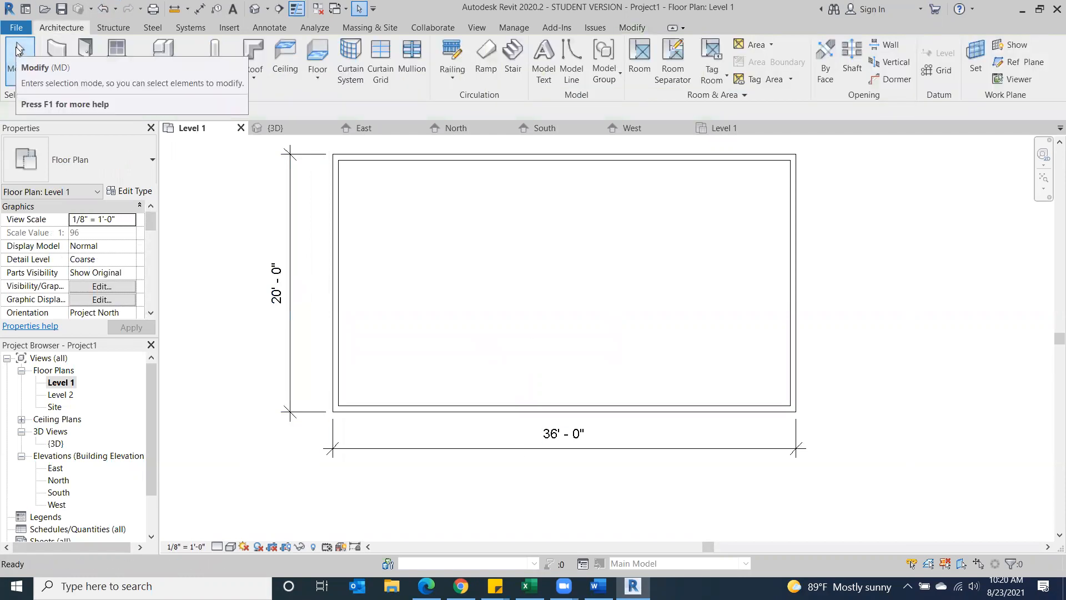
pyautogui.moveTo(446, 311); pyautogui.dragTo(512, 319, button='middle')
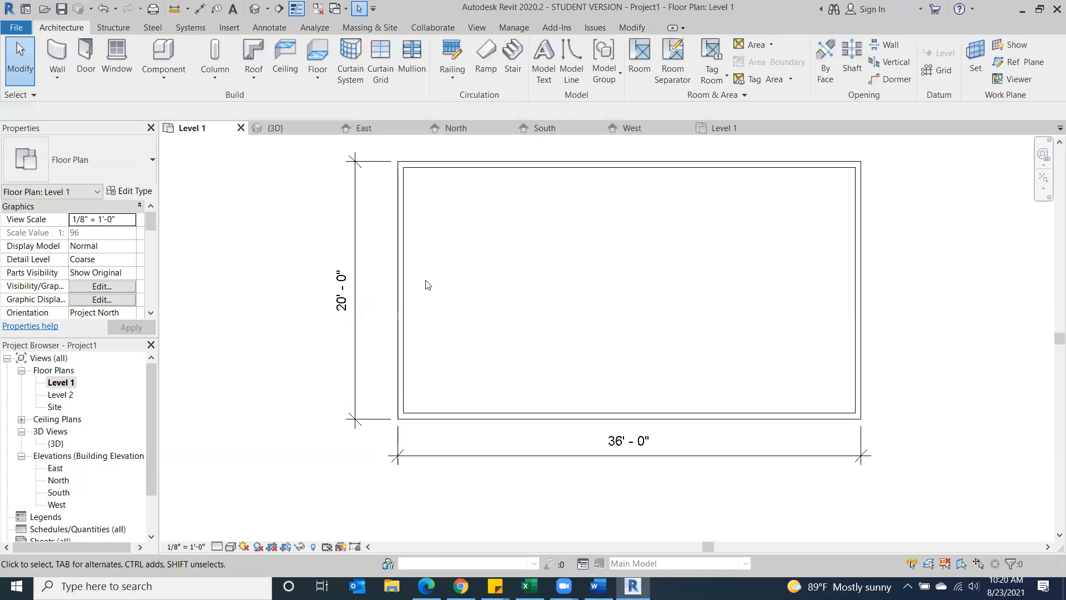
# Start a new wall and choose the Generic - 8" basic wall as its type
pyautogui.click(57, 52)
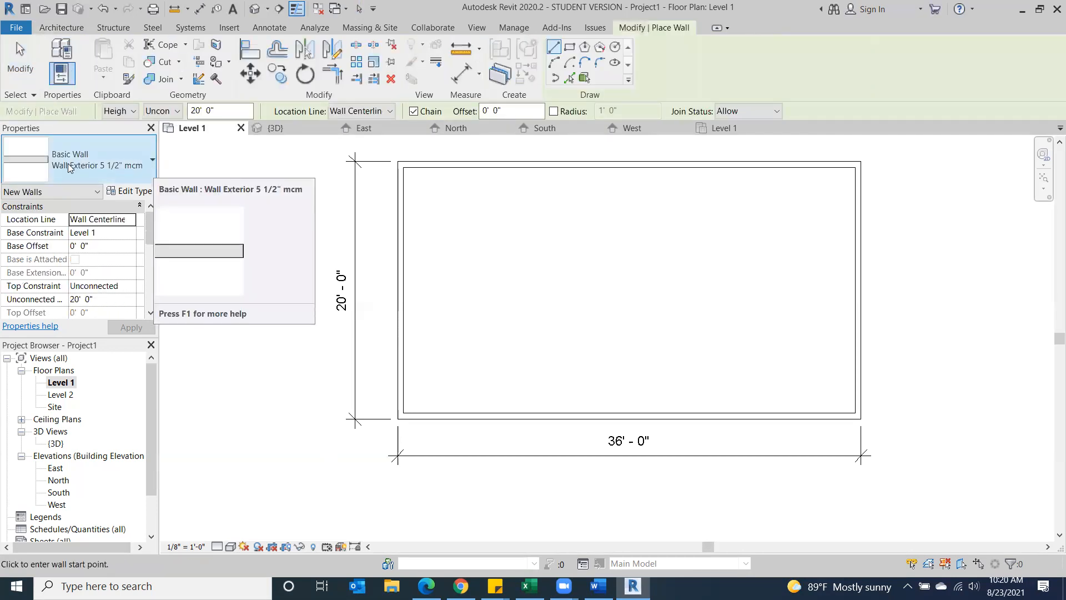
pyautogui.click(151, 160)
pyautogui.moveTo(187, 438); pyautogui.dragTo(196, 348)
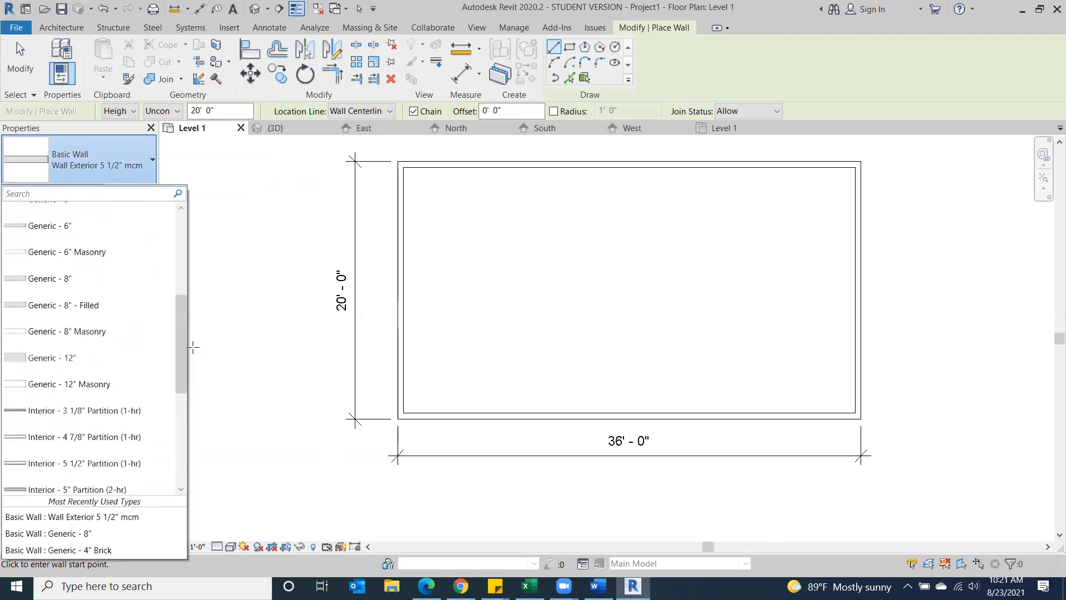
pyautogui.click(55, 281)
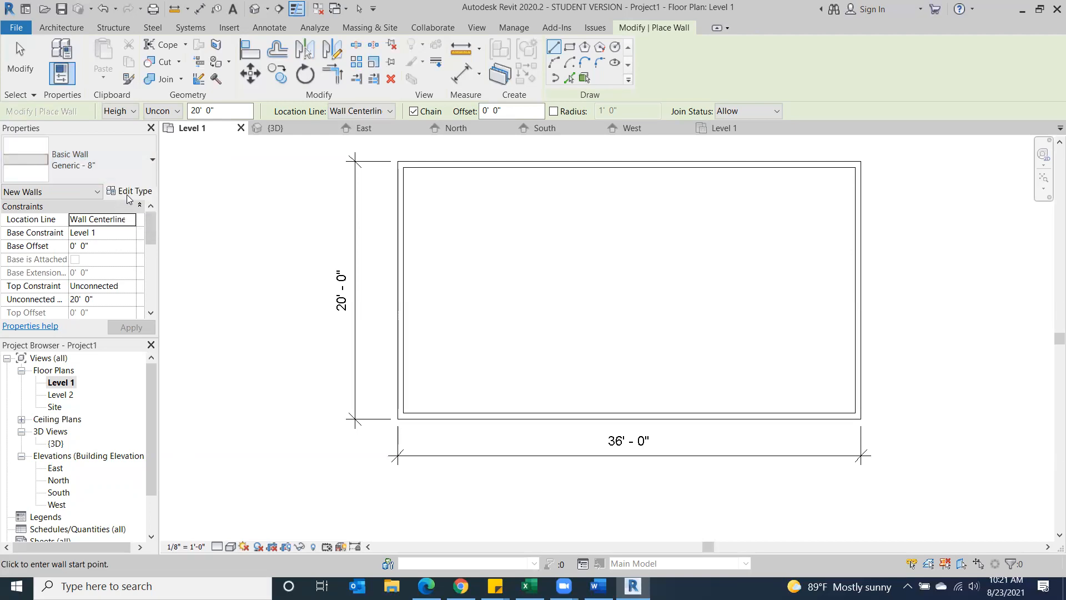
# Duplicate the Generic - 8" wall type under the name Wall Interior 4 1/2" mcm
pyautogui.click(129, 191)
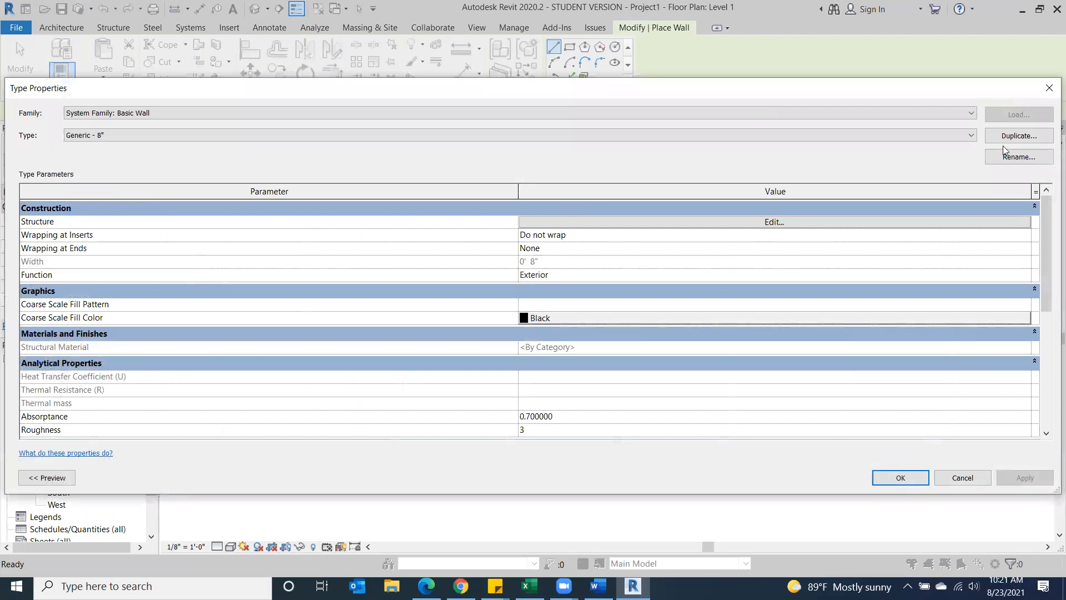
pyautogui.click(1021, 136)
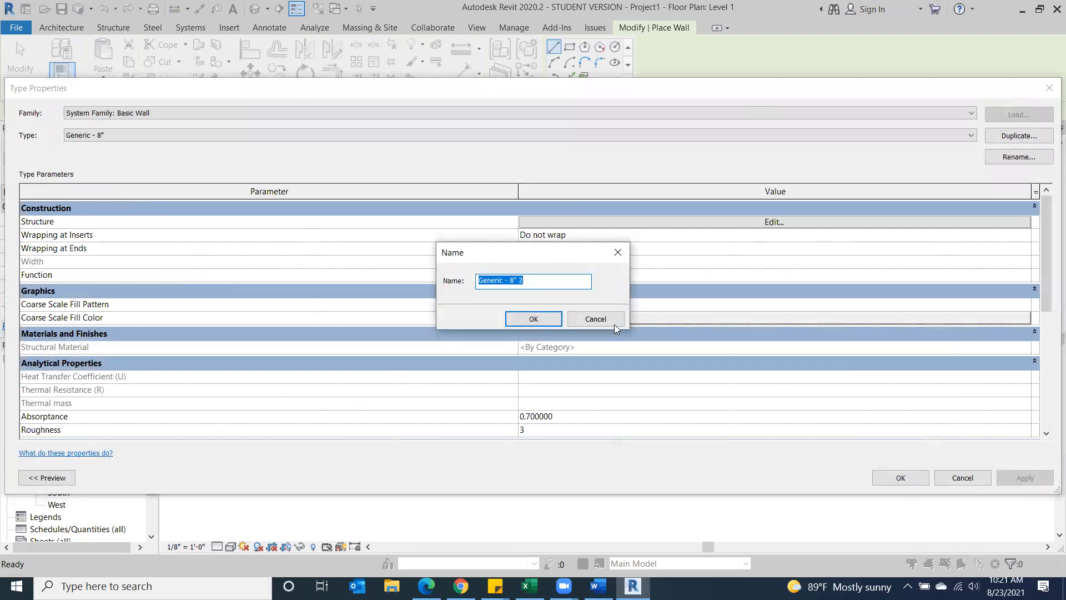
pyautogui.write('Wall Int')
pyautogui.click(534, 319)
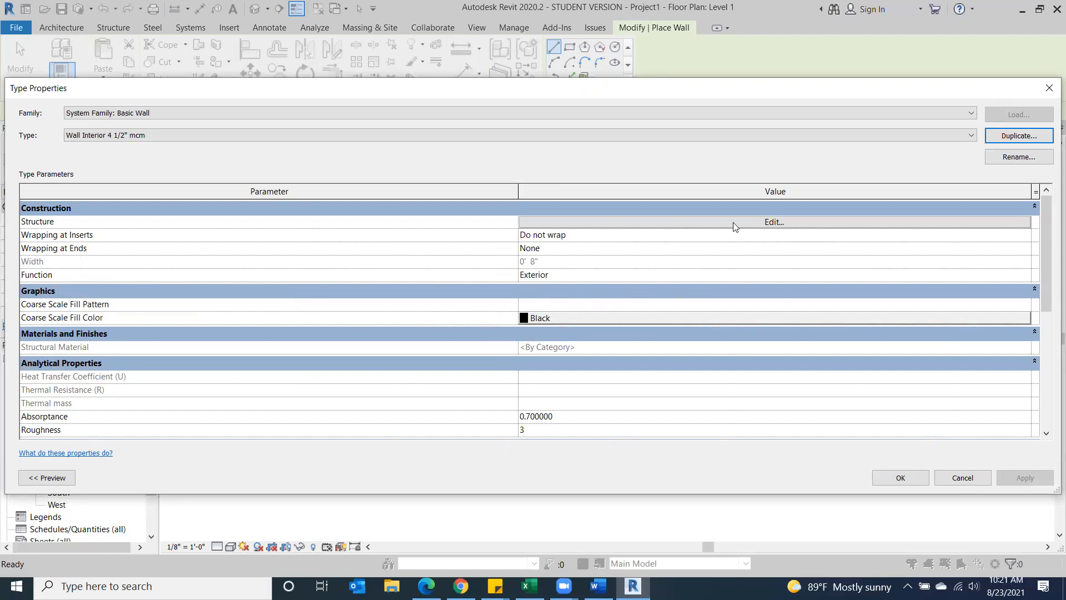
# Set the new wall type's structure layer thickness to 4 1/2" and accept the type's properties
pyautogui.click(750, 222)
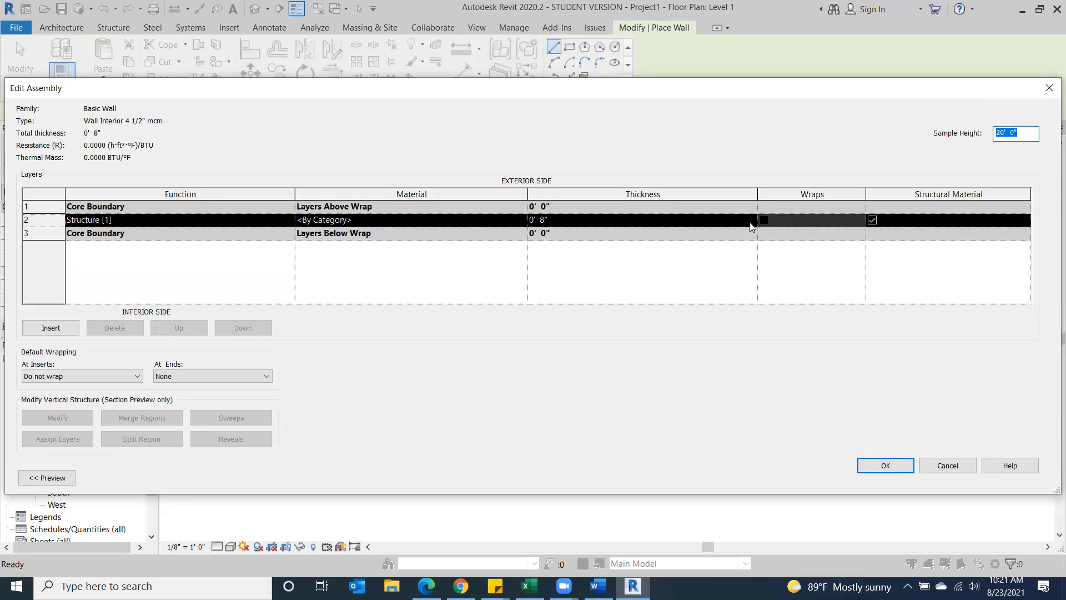
pyautogui.click(611, 219)
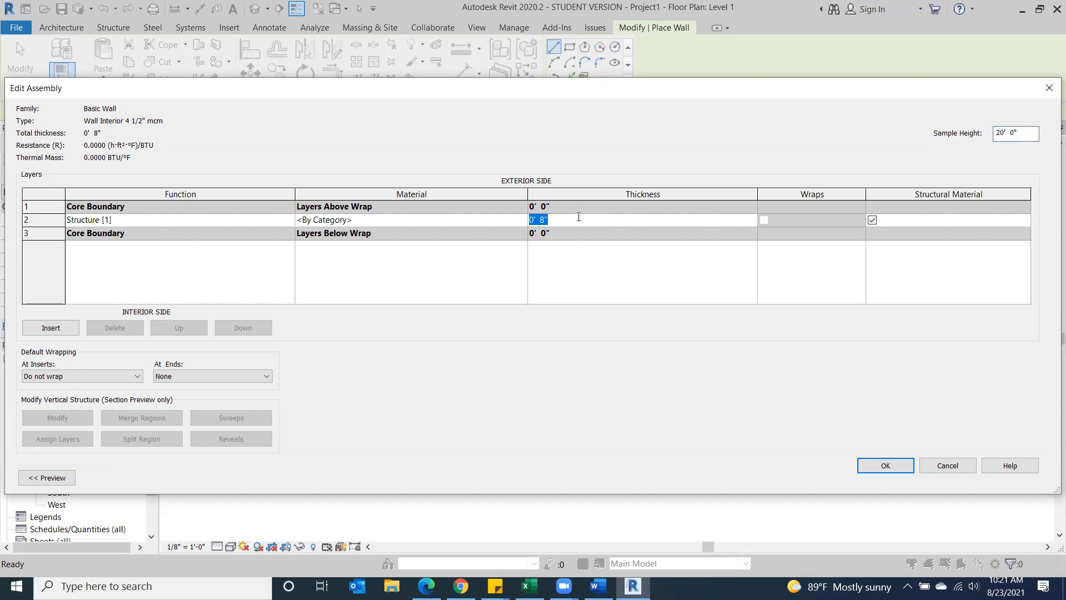
pyautogui.write('4.5"')
pyautogui.press('Tab')
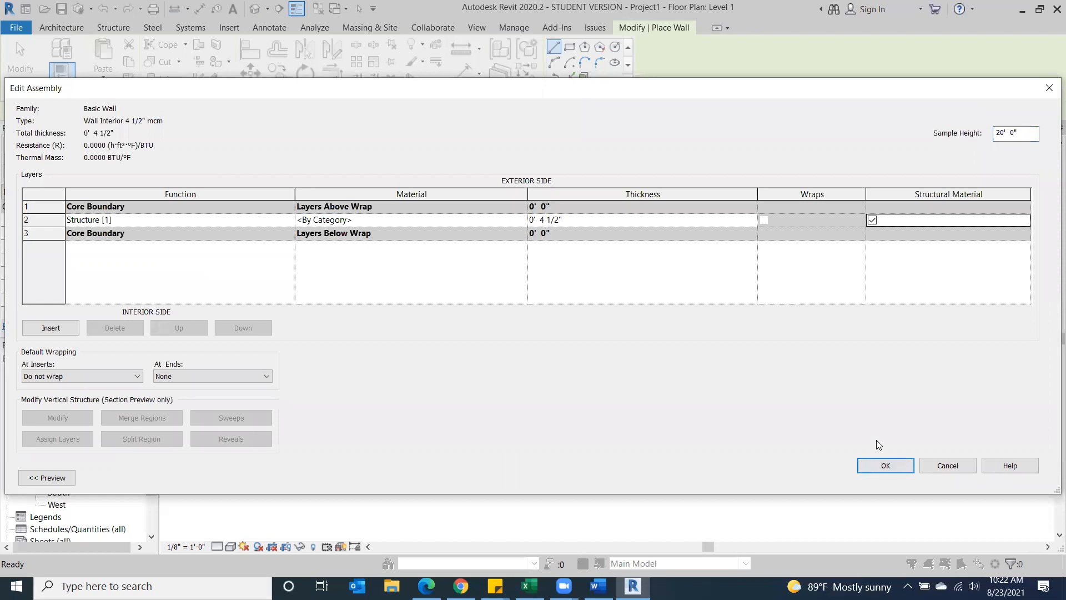
pyautogui.click(882, 465)
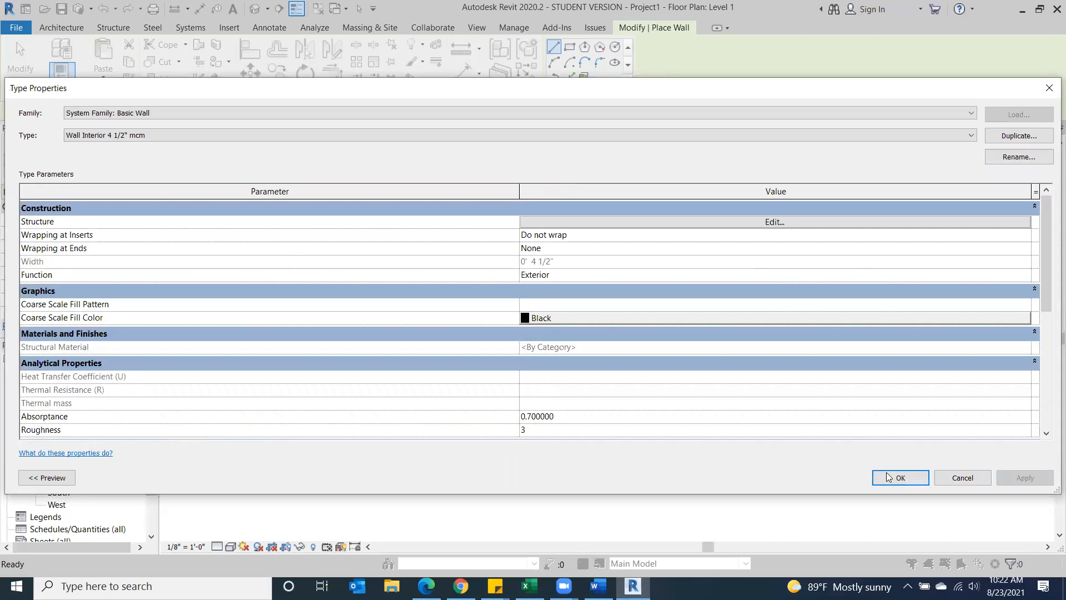
pyautogui.click(889, 479)
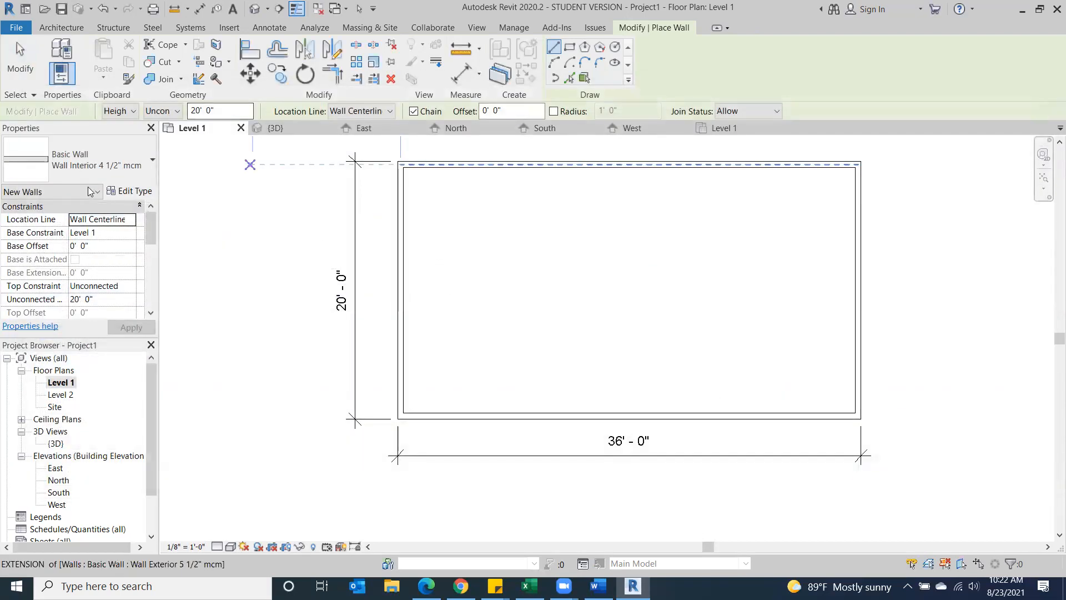
# Draw a vertical interior wall from the top exterior wall to the bottom one, about 10' from the left wall's centerline
pyautogui.scroll(1, 483, 226)
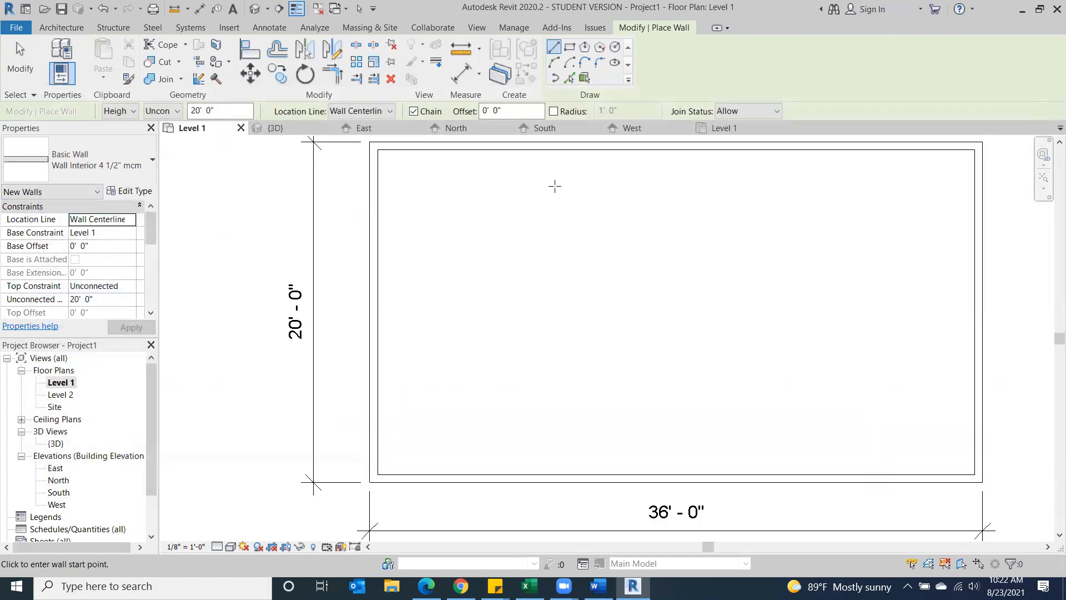
pyautogui.click(546, 146)
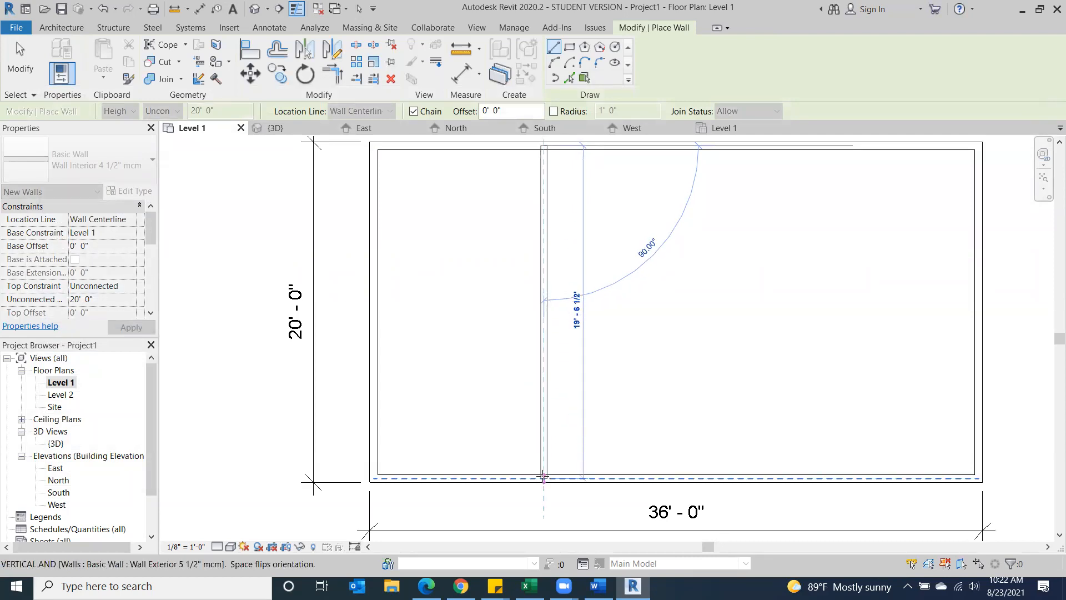
pyautogui.click(543, 478)
pyautogui.press('Escape')
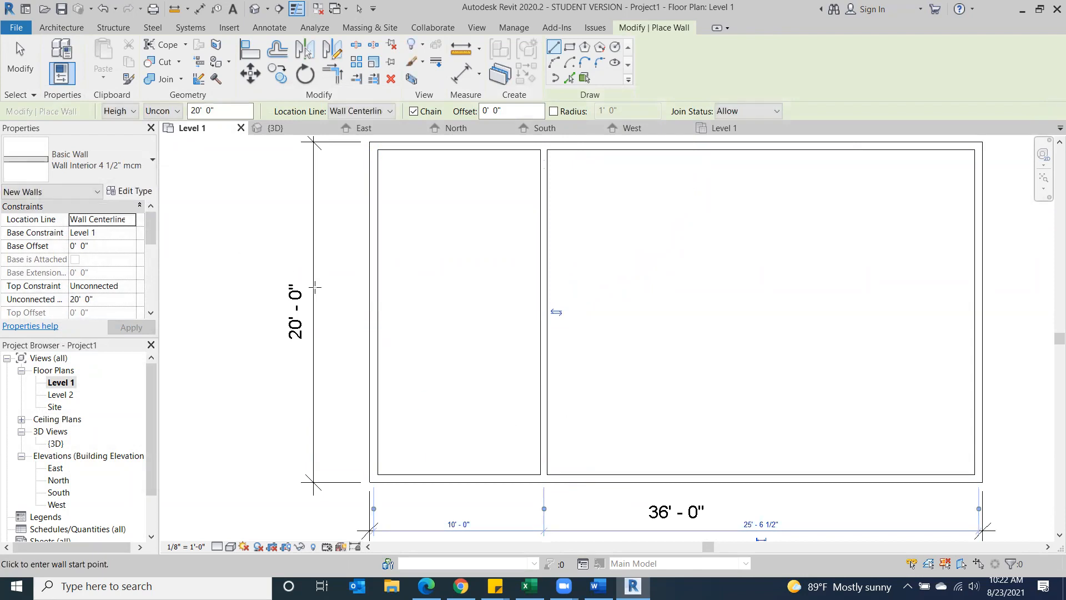
# Draw a horizontal interior wall from the left exterior wall to the vertical partition, about 9' below the top wall's centerline, and finish wall placement
pyautogui.click(374, 299)
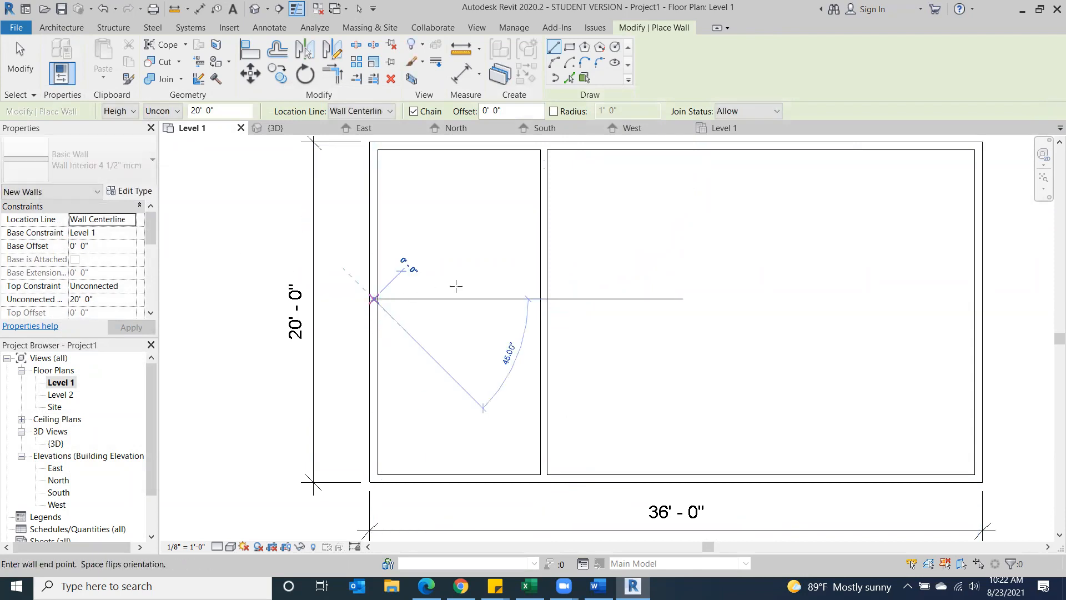
pyautogui.click(543, 299)
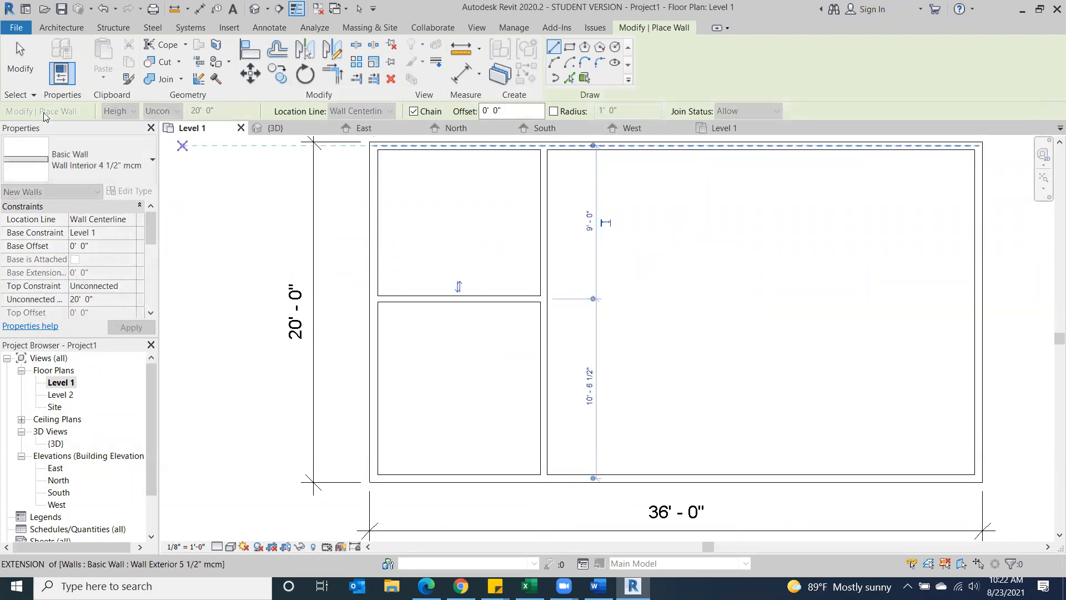
pyautogui.press('Escape')
pyautogui.click(21, 61)
# Set the lower left room's clear depth to 10', measured between the horizontal partition's lower face and the bottom wall's inner face
pyautogui.scroll(3, 558, 347)
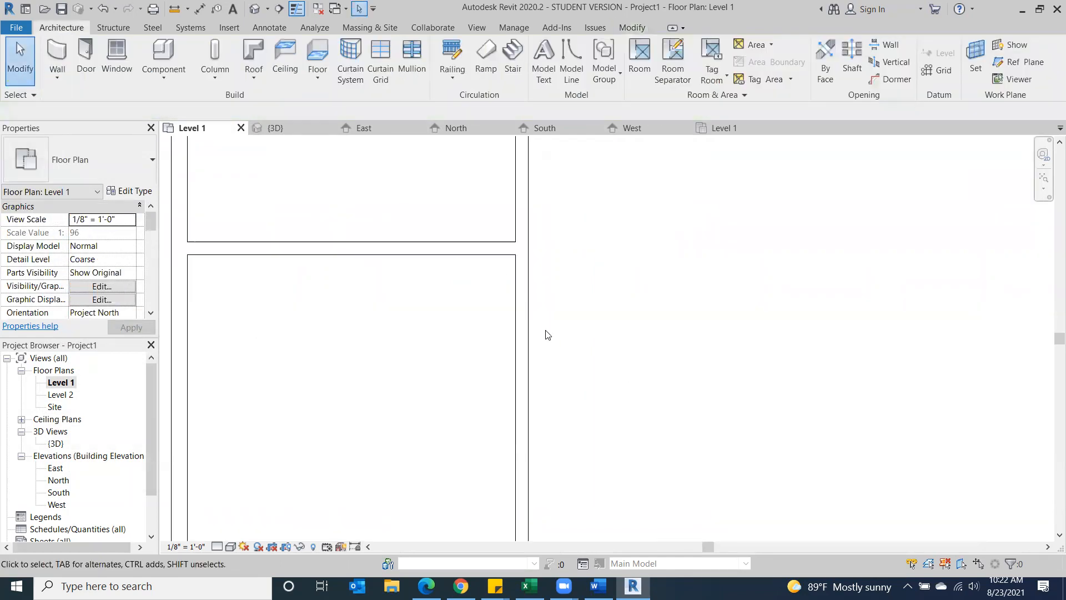
pyautogui.scroll(-2, 401, 275)
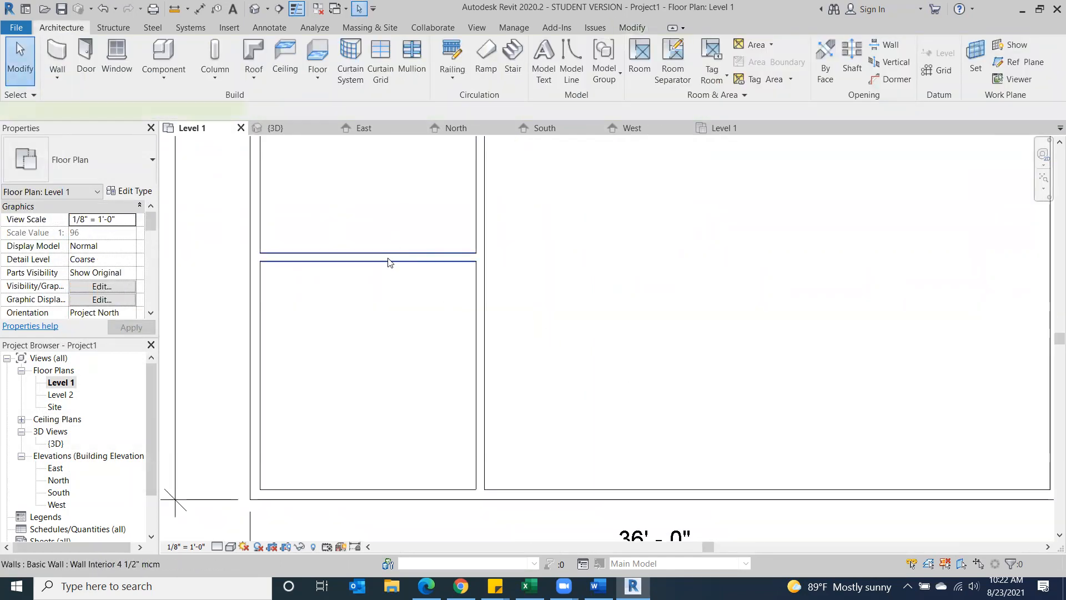
pyautogui.click(388, 258)
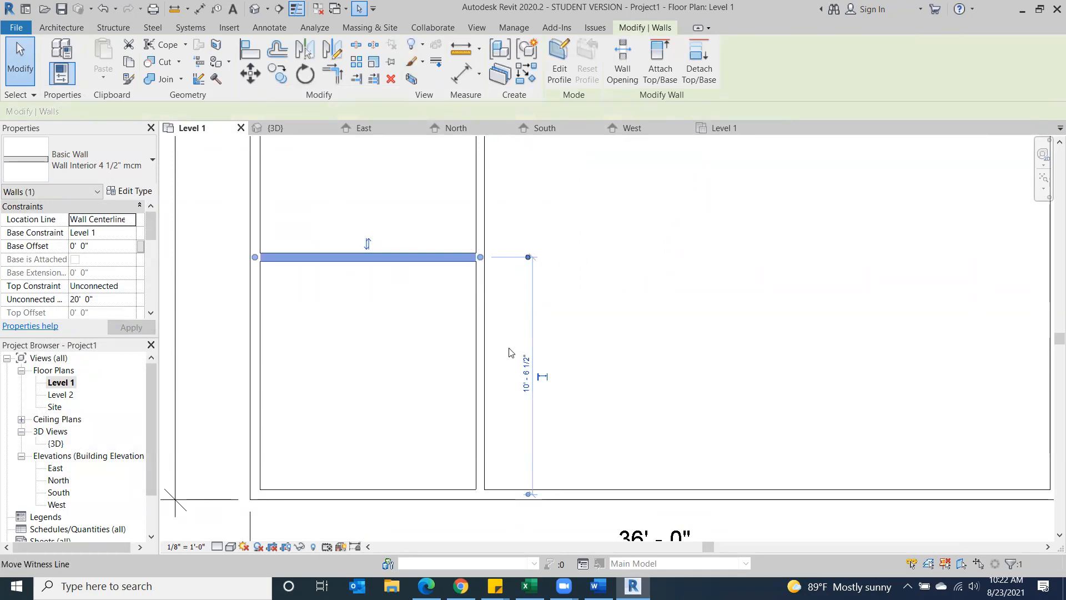
pyautogui.click(529, 493)
pyautogui.click(530, 258)
pyautogui.click(520, 396)
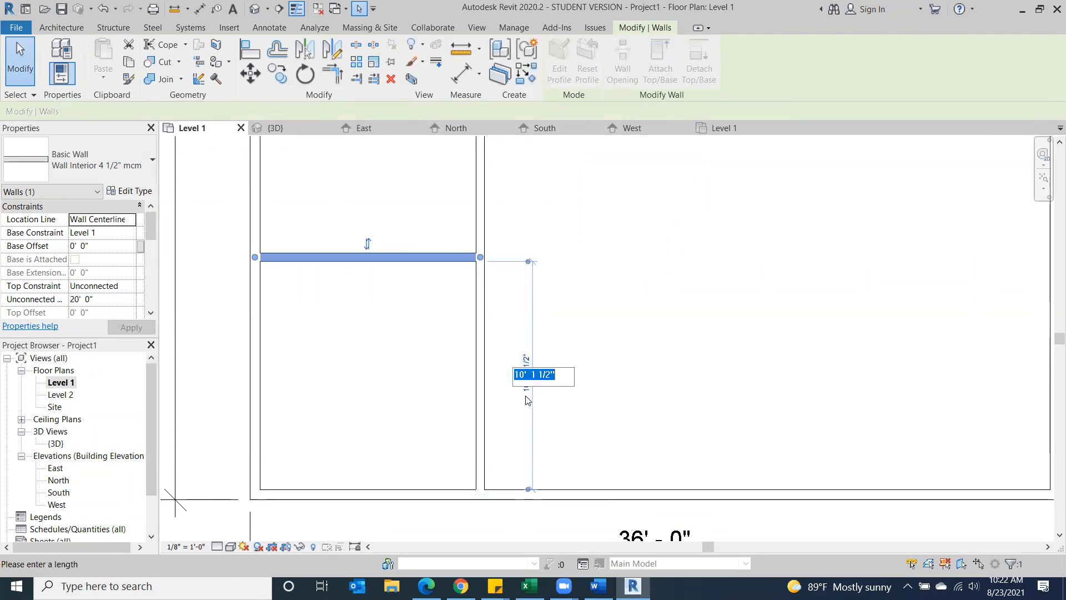
pyautogui.write('10')
pyautogui.press('Return')
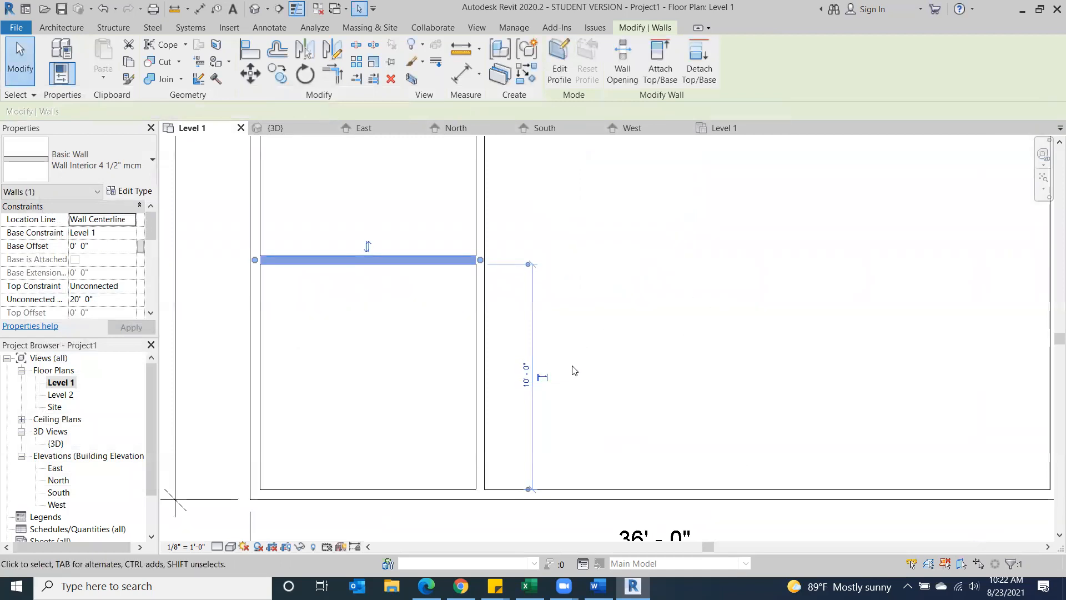
# Turn the lower left room's temporary 10' depth dimension into a permanent dimension
pyautogui.click(543, 377)
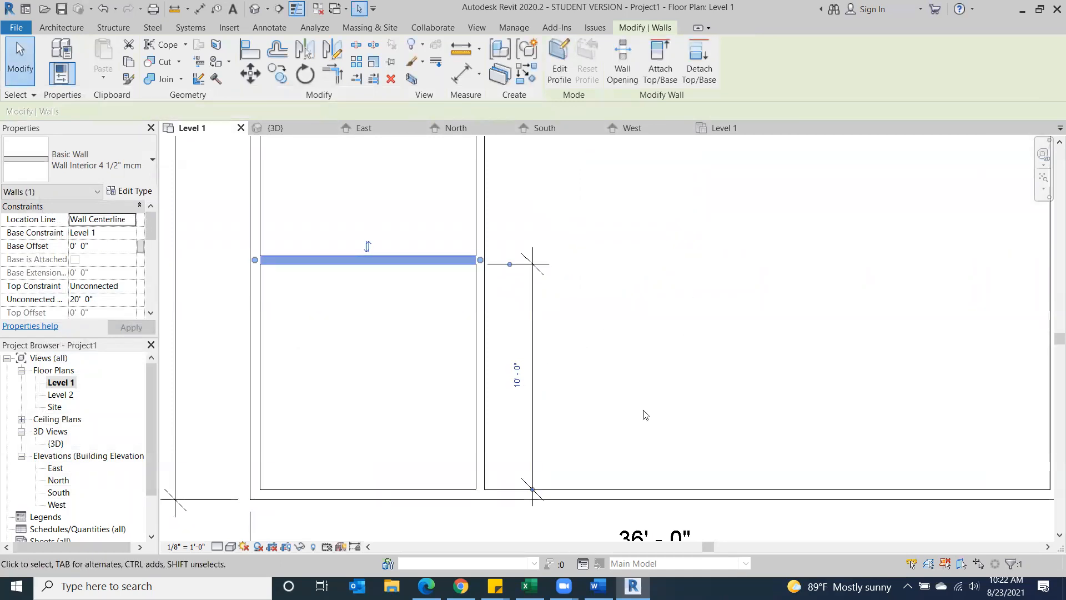
pyautogui.click(537, 416)
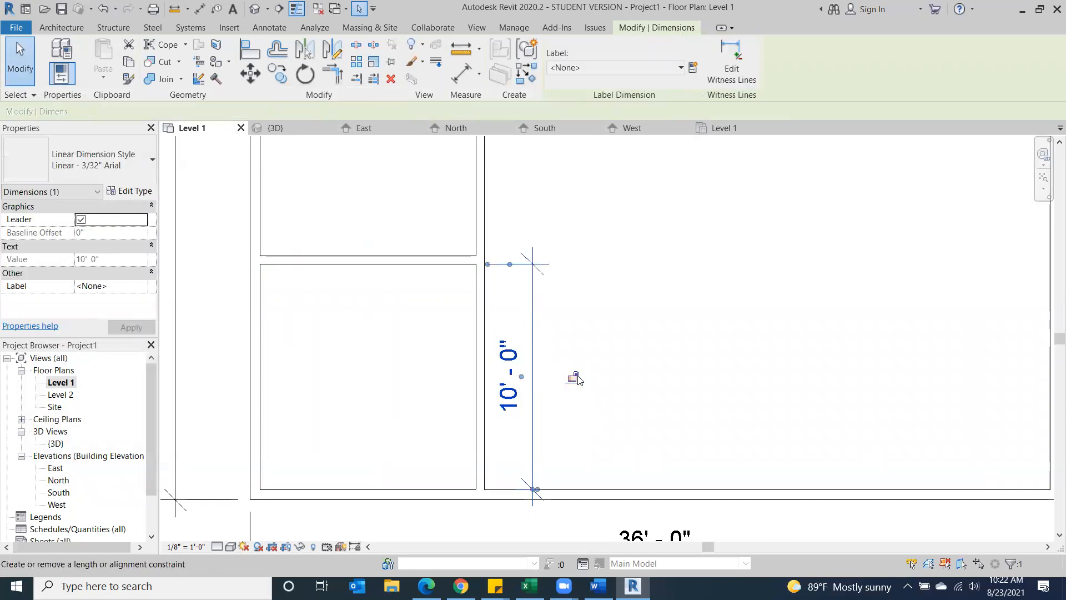
pyautogui.click(707, 400)
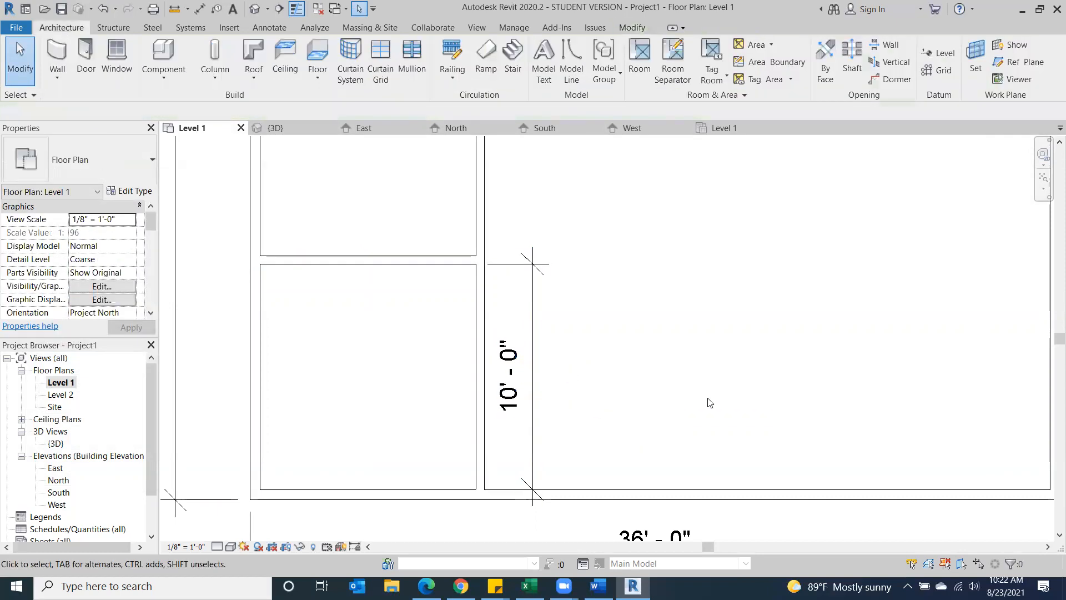
# Set the left rooms' clear width to 12', measured between the left wall's inner face and the vertical partition's near face
pyautogui.scroll(-2, 707, 400)
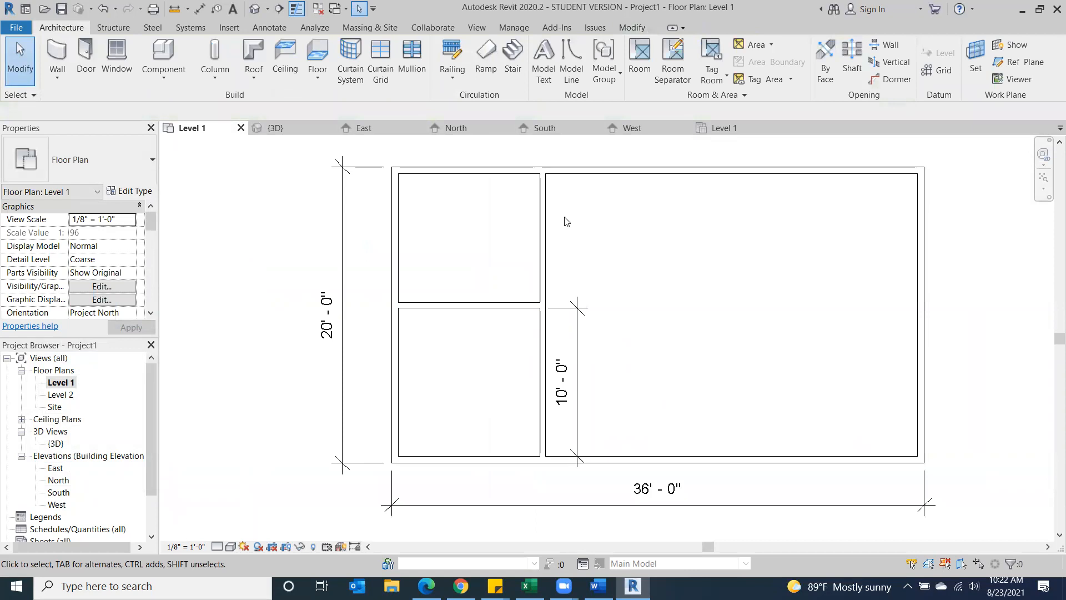
pyautogui.click(545, 248)
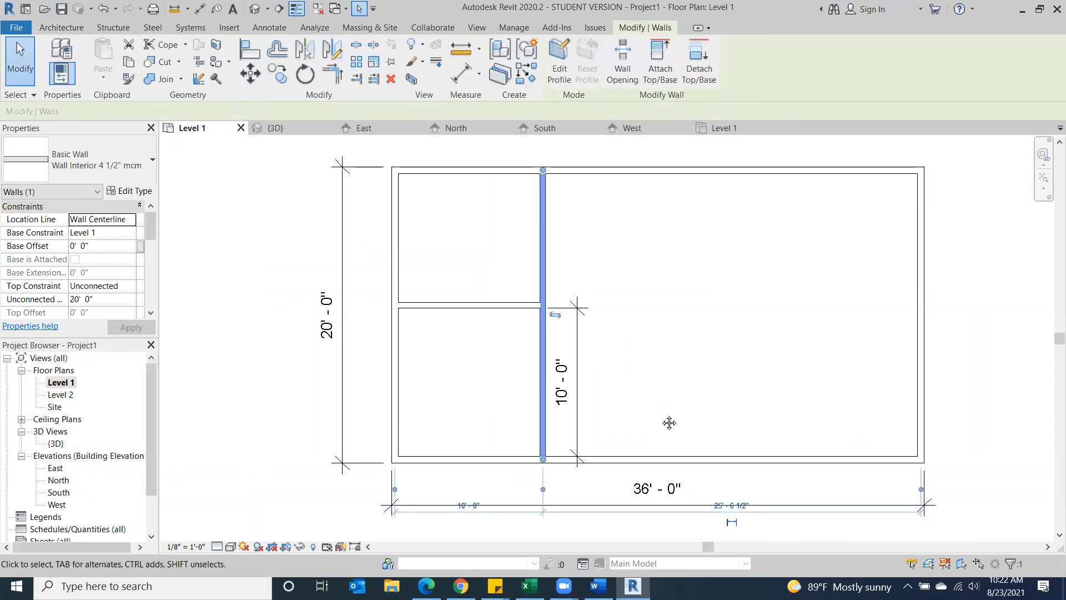
pyautogui.moveTo(668, 422); pyautogui.dragTo(657, 288, button='middle')
pyautogui.scroll(2, 472, 332)
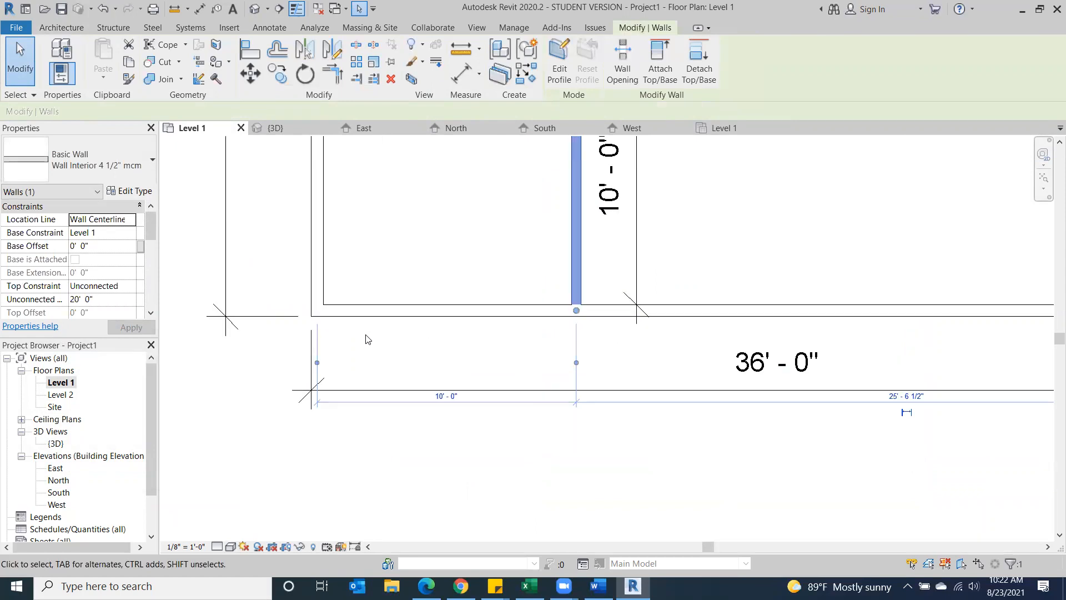
pyautogui.scroll(1, 365, 339)
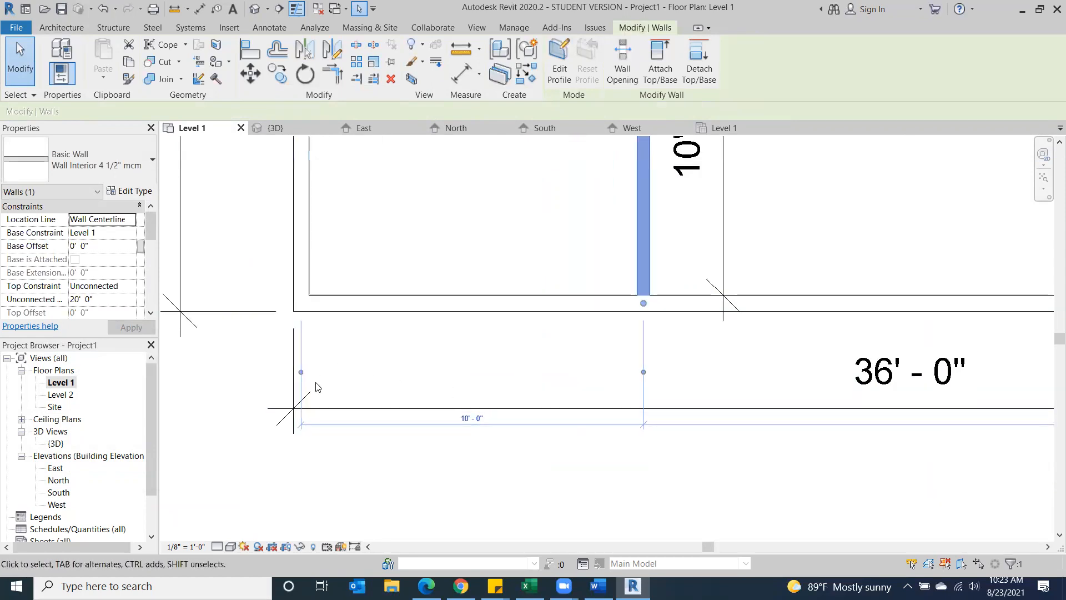
pyautogui.moveTo(302, 372); pyautogui.dragTo(309, 372)
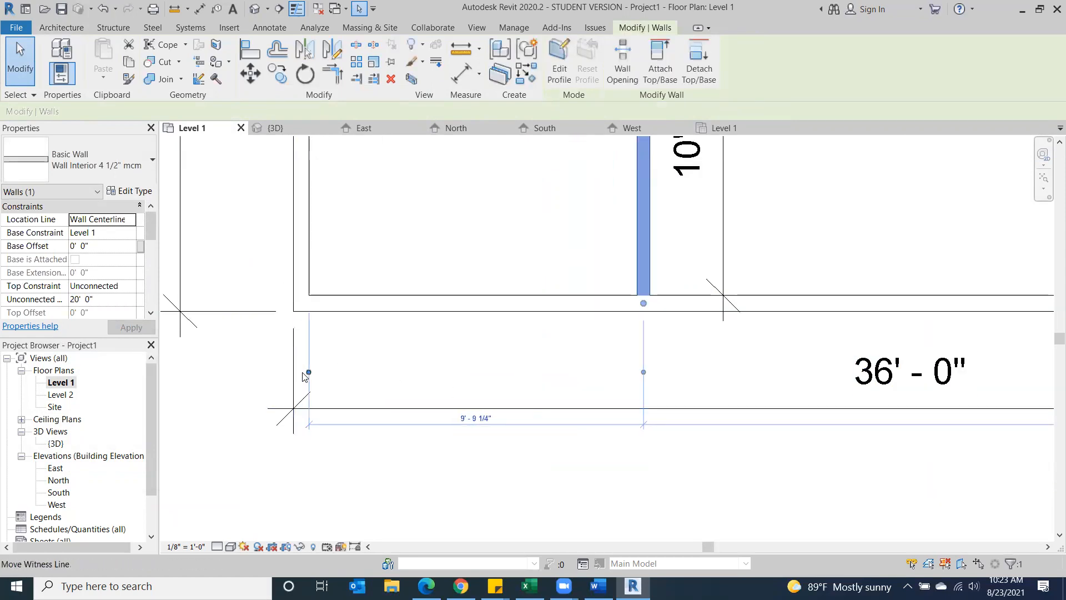
pyautogui.moveTo(644, 372); pyautogui.dragTo(638, 372)
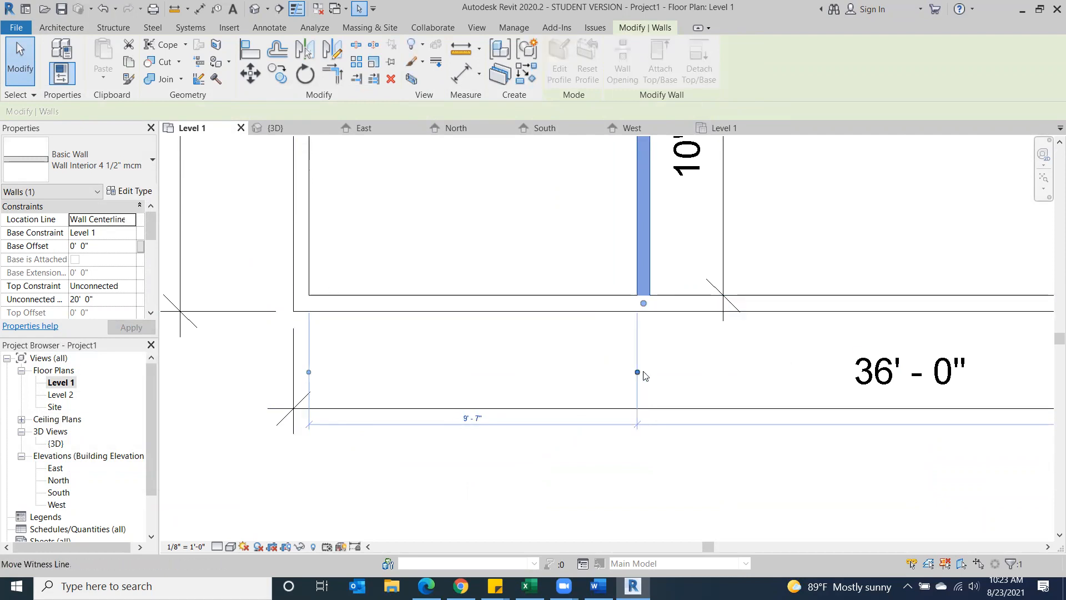
pyautogui.click(470, 418)
pyautogui.write('12')
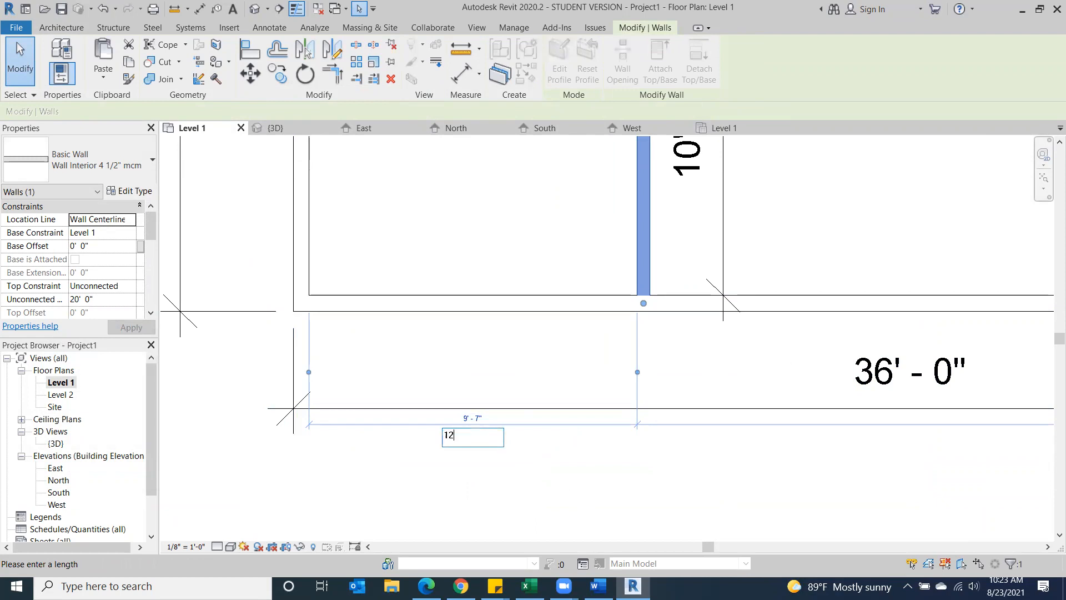
pyautogui.press('Return')
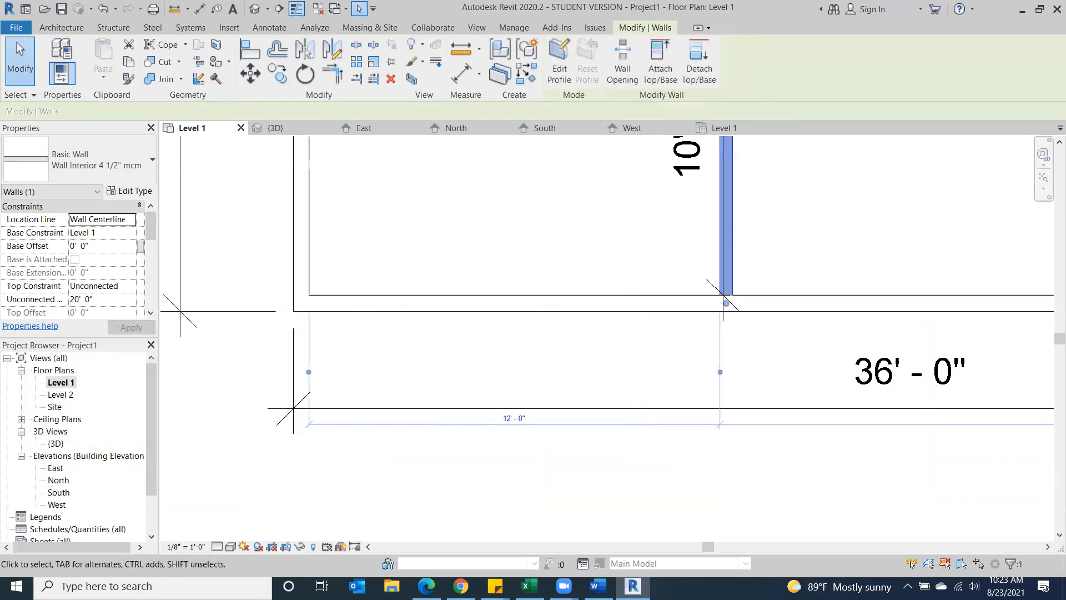
pyautogui.scroll(-3, 744, 437)
pyautogui.scroll(-2, 825, 367)
pyautogui.moveTo(825, 367); pyautogui.dragTo(485, 385, button='middle')
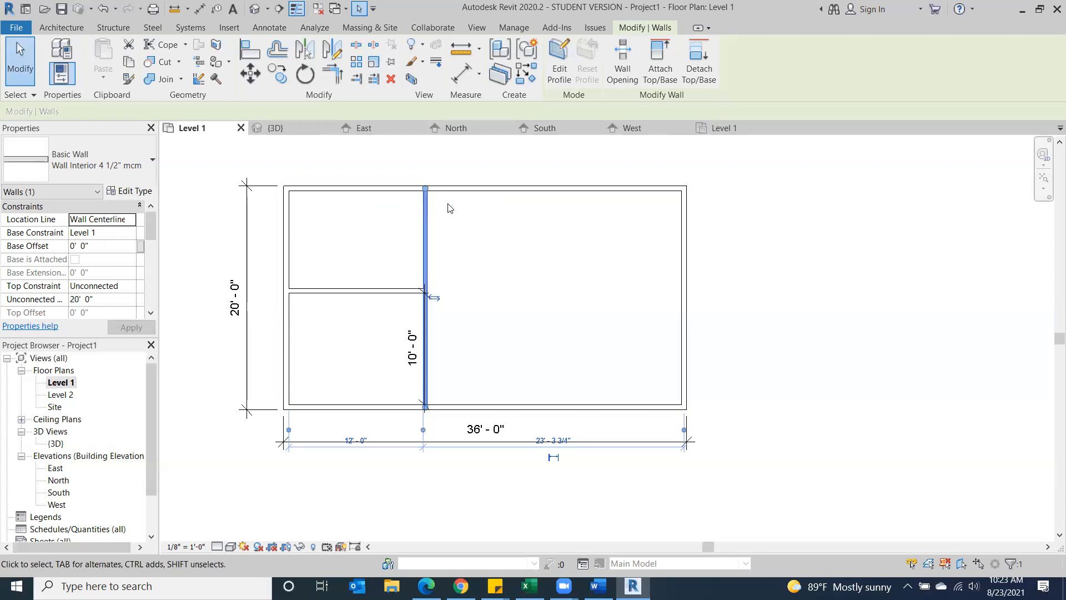
pyautogui.scroll(-1, 673, 266)
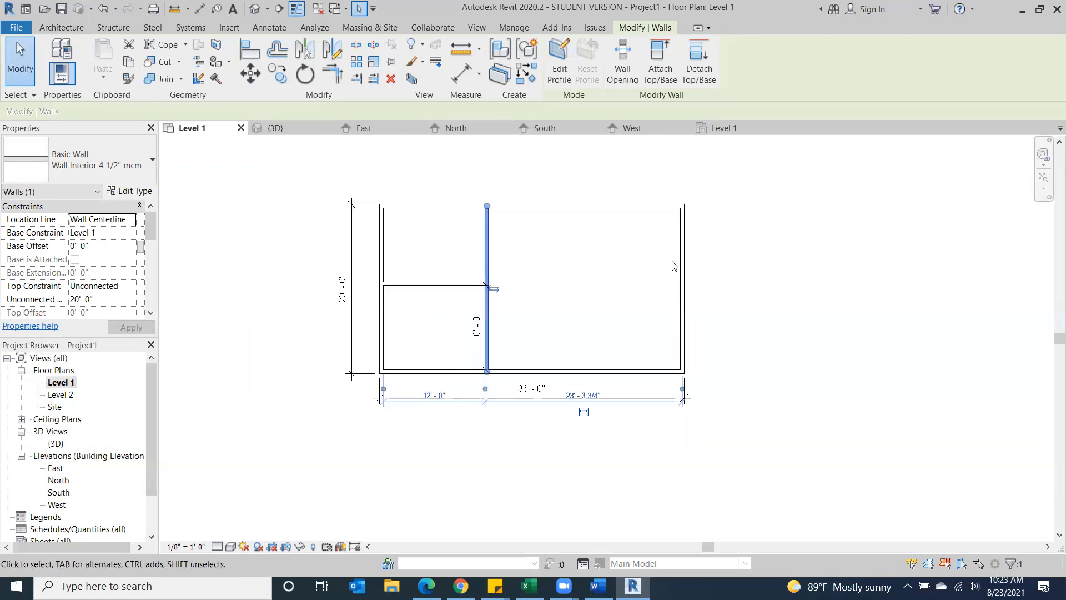
pyautogui.moveTo(775, 281); pyautogui.dragTo(555, 286, button='middle')
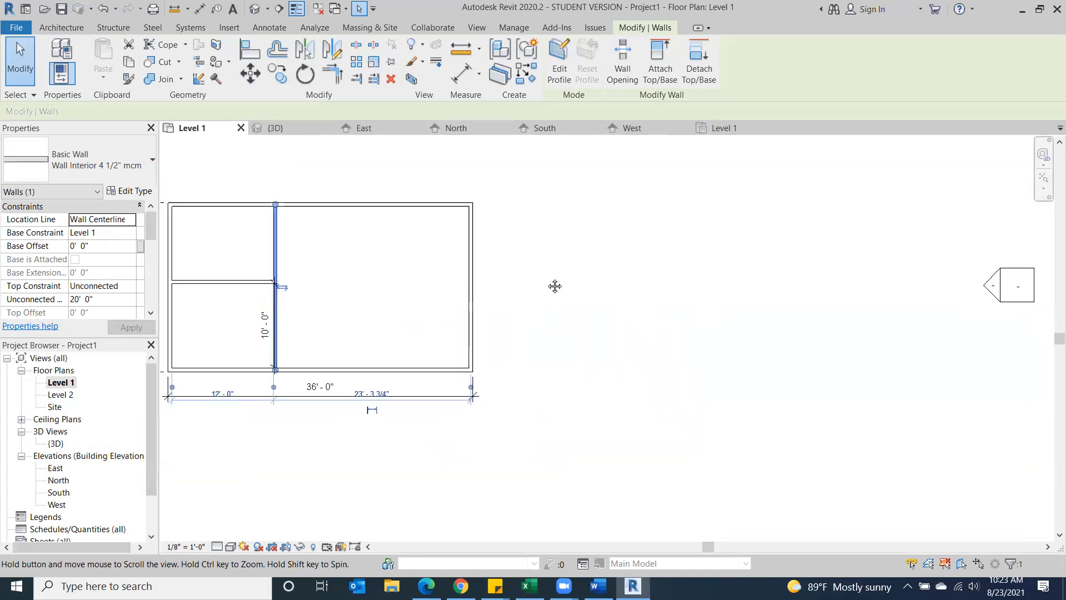
# Switch to the Edge browser, maximize its window and close the Revit User Interface.PNG preview in the course files
pyautogui.click(427, 586)
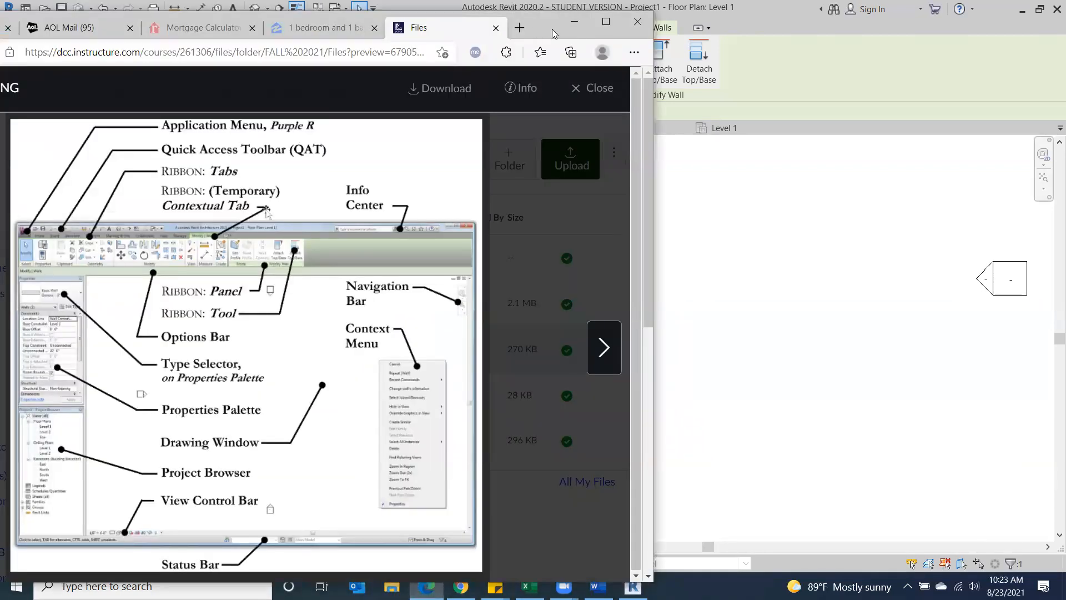
pyautogui.moveTo(703, 23); pyautogui.dragTo(692, 16)
pyautogui.click(779, 16)
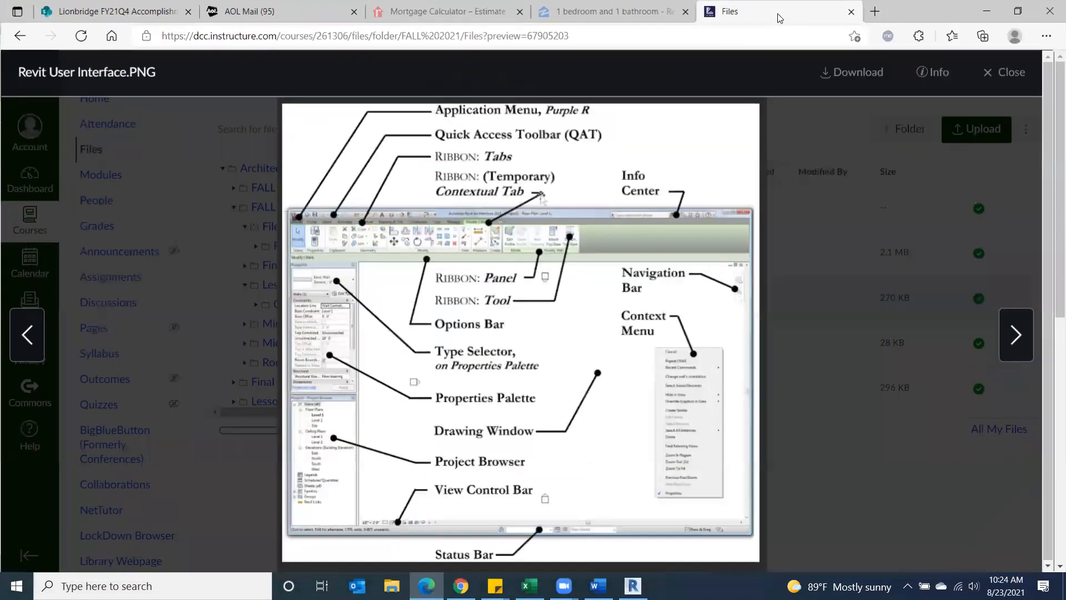
pyautogui.click(1000, 73)
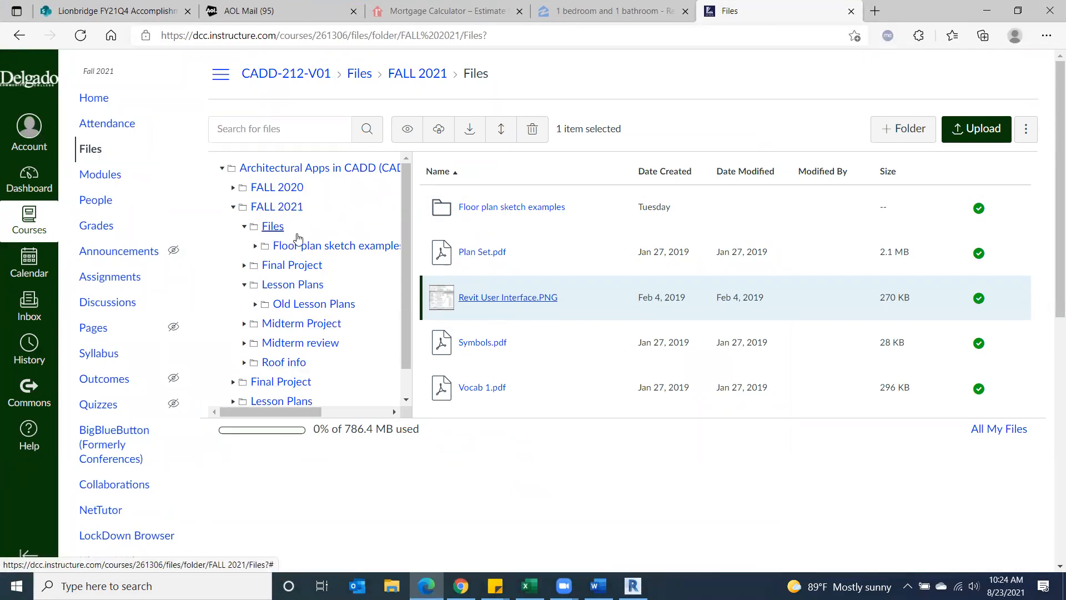
# Open the Floor plan sketch examples folder in the course files, preview example three.PNG and close the preview
pyautogui.click(271, 228)
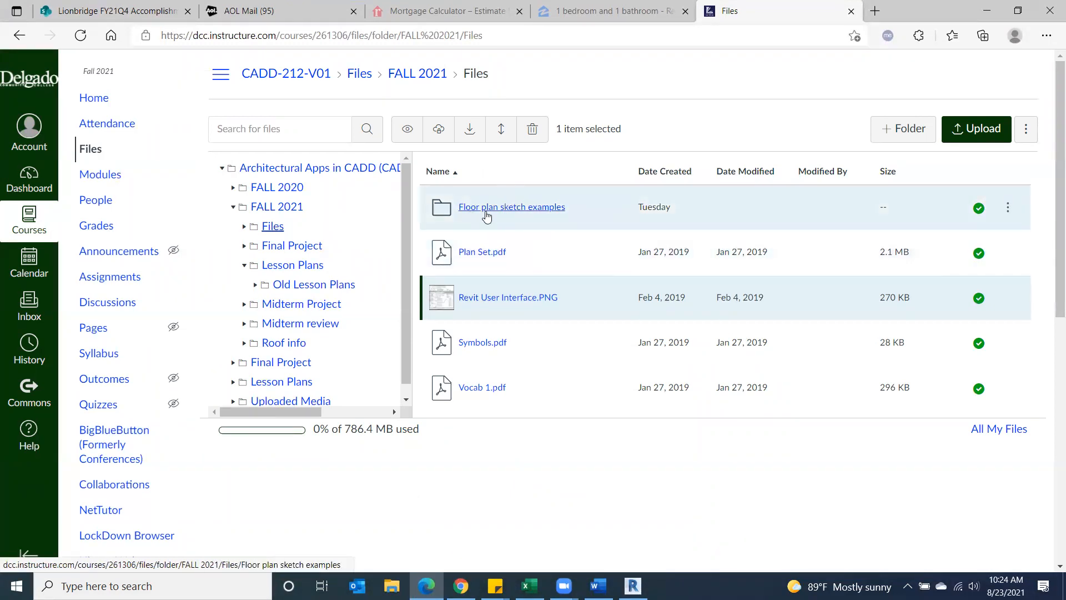
pyautogui.click(487, 214)
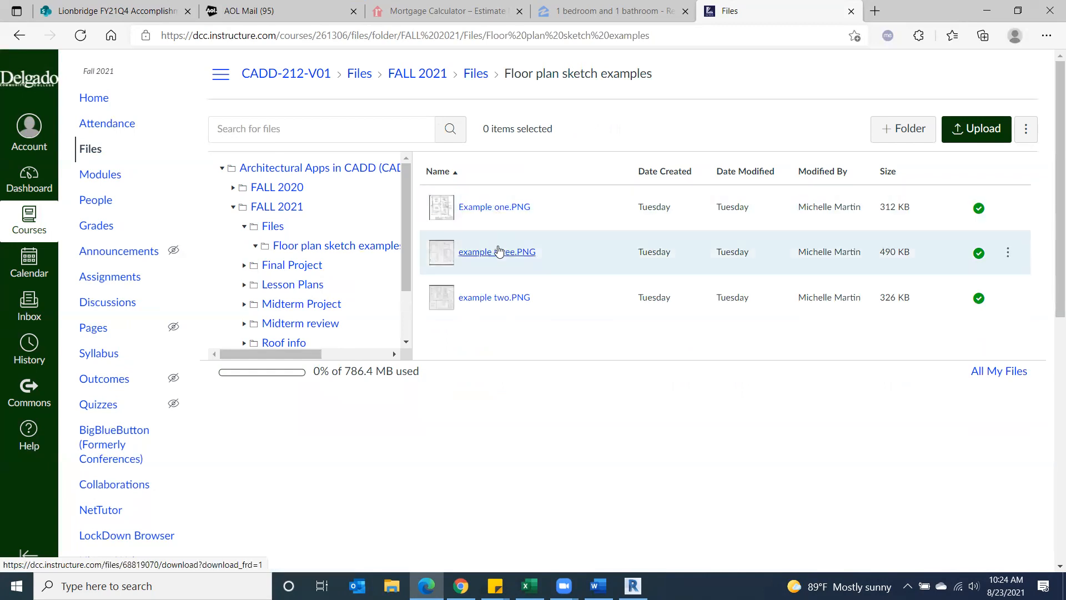
pyautogui.click(494, 253)
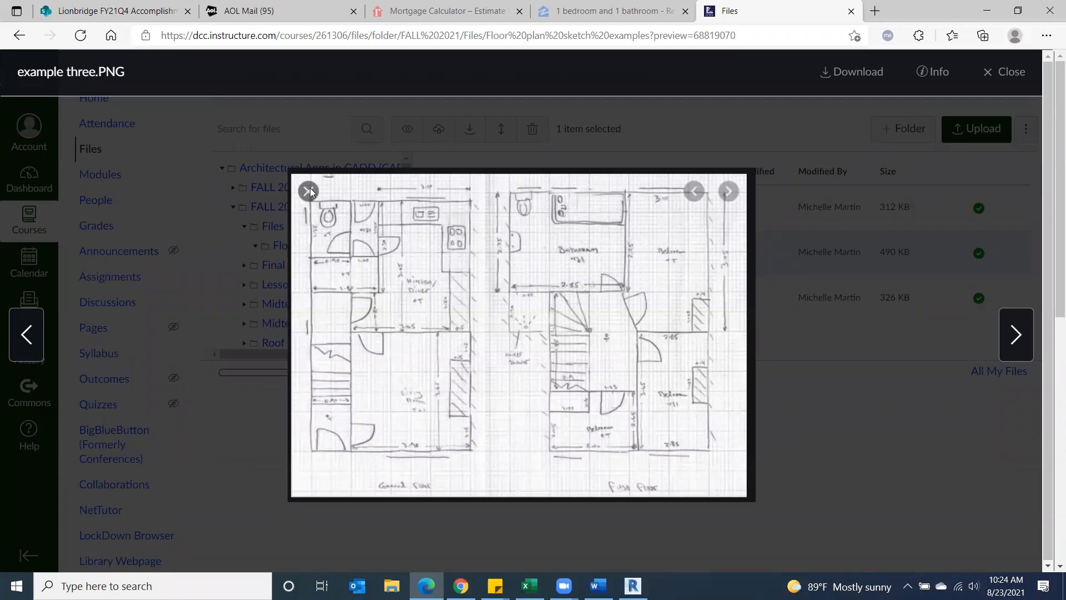
pyautogui.click(1004, 71)
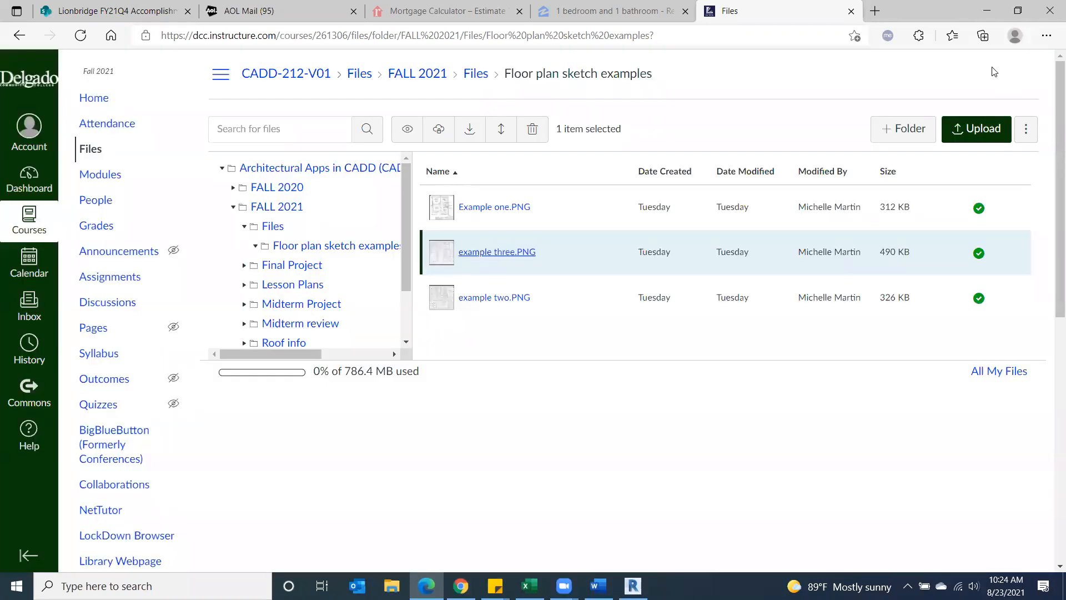
# Open the Floor plan sketch assignment from the course modules and download Example one.PNG
pyautogui.click(99, 175)
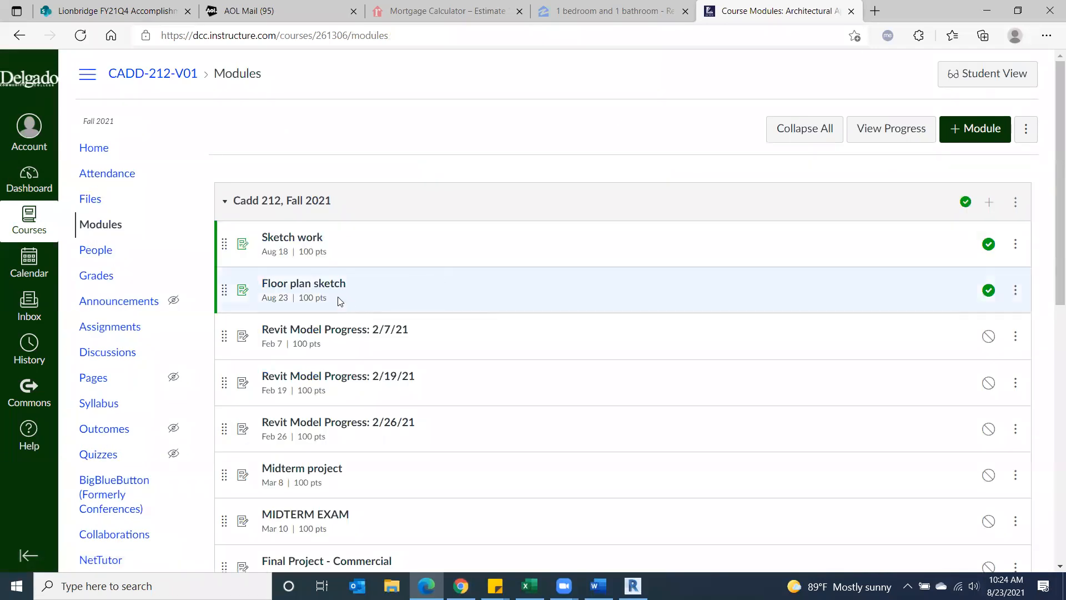
pyautogui.click(332, 289)
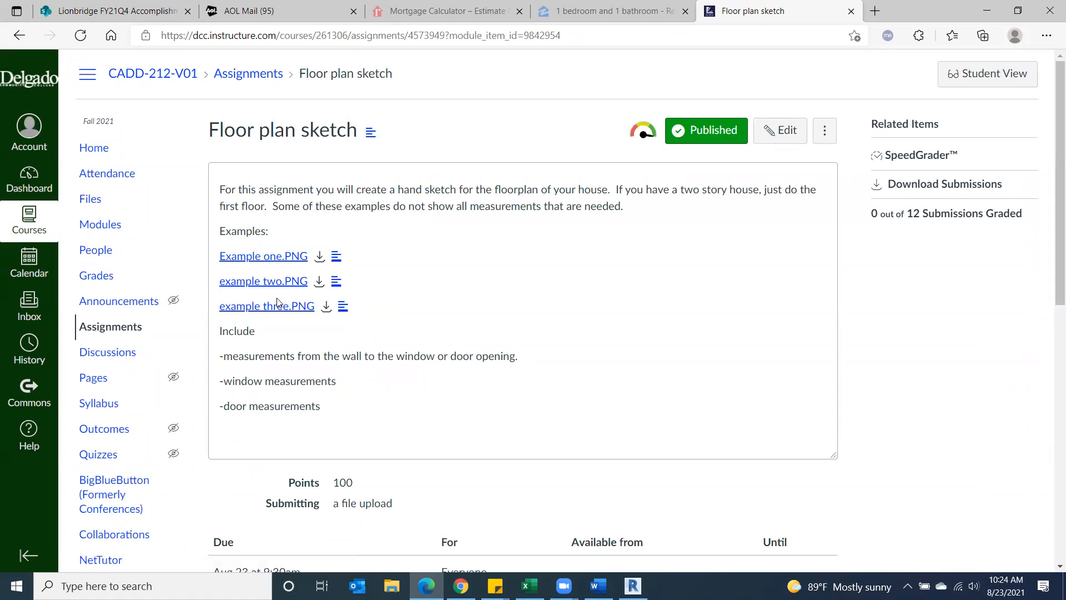
pyautogui.click(254, 260)
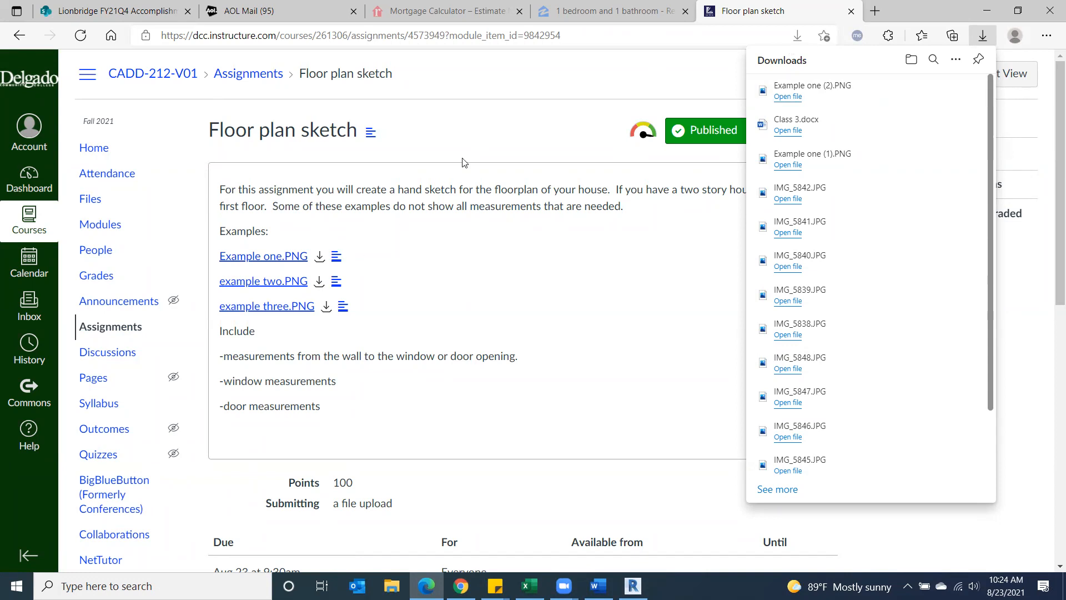
pyautogui.click(511, 85)
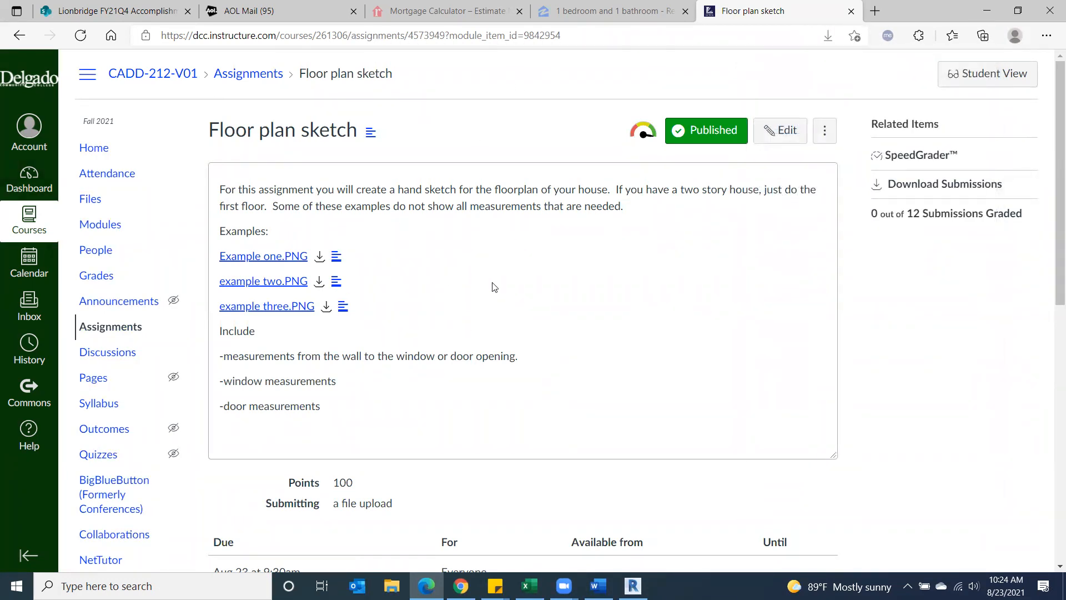
# Preview Example one.PNG from the FALL 2021 course files, inside the Floor plan sketch examples folder
pyautogui.click(95, 204)
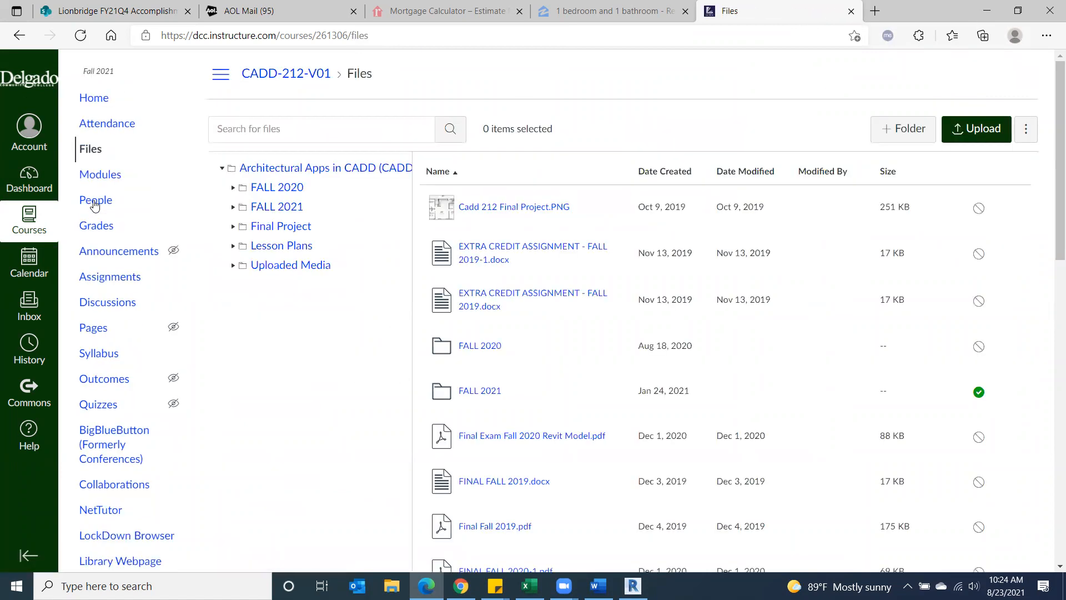
pyautogui.click(279, 208)
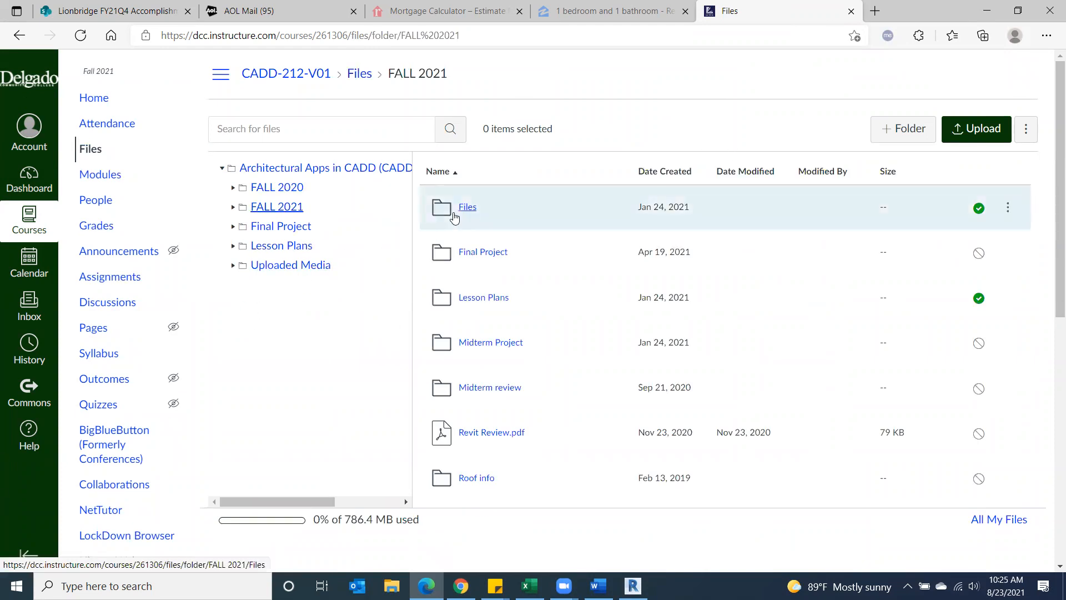
pyautogui.click(463, 208)
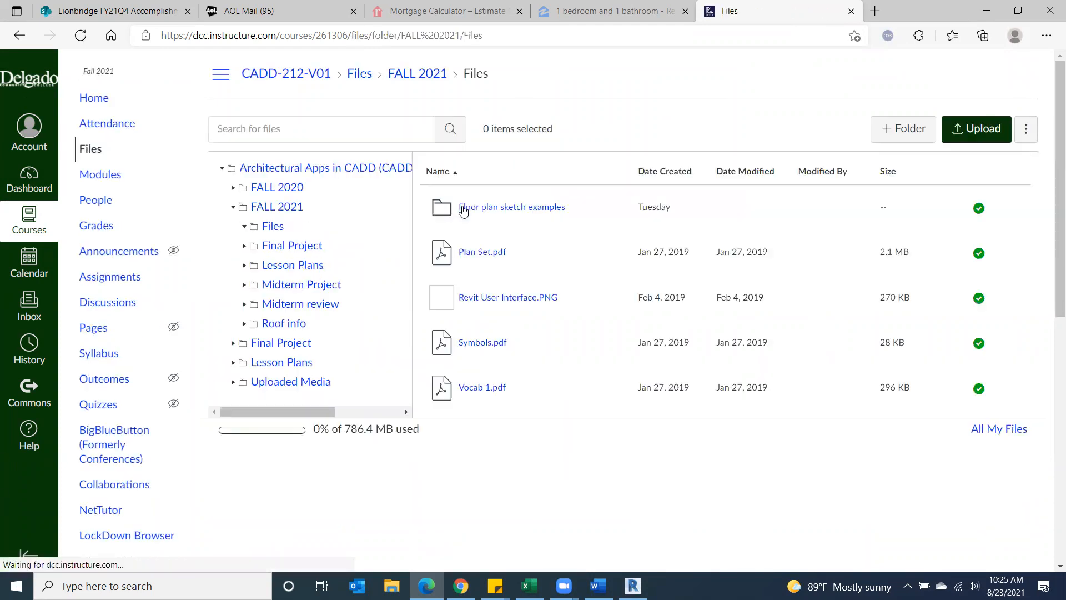
pyautogui.click(525, 210)
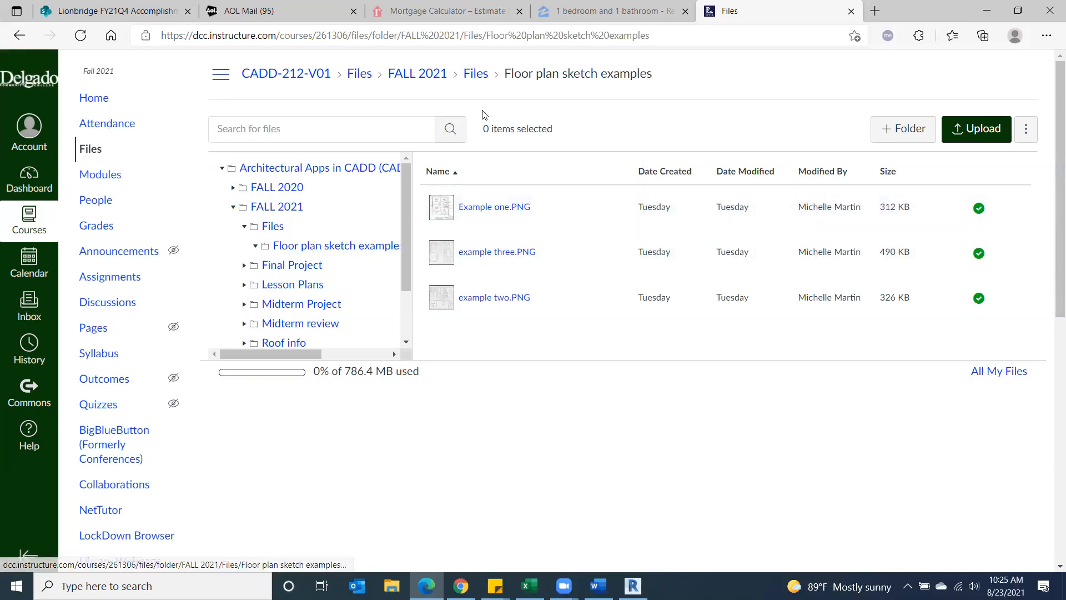
pyautogui.click(482, 213)
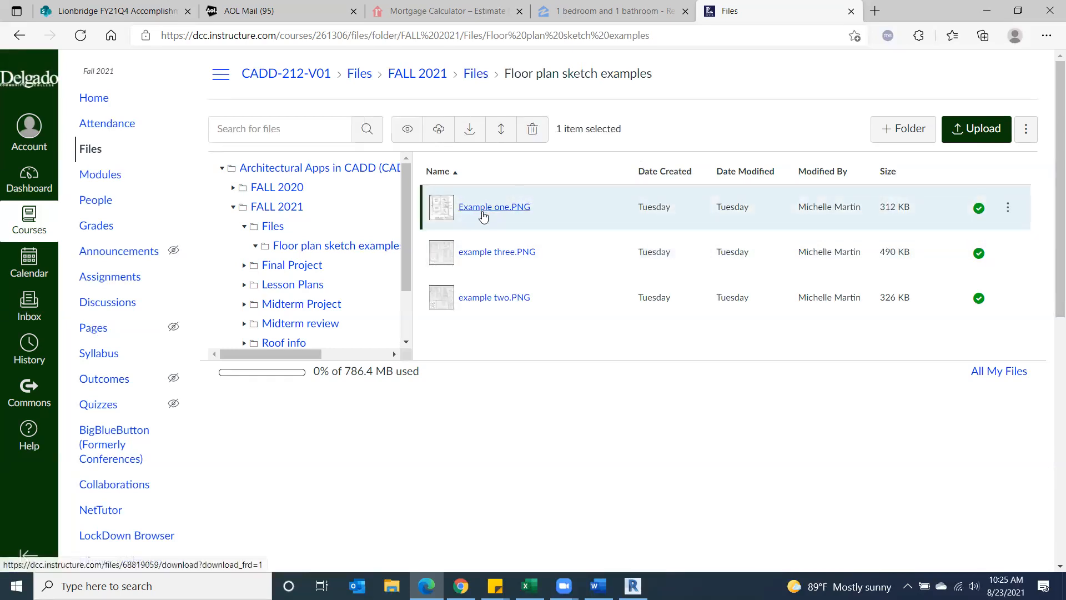
pyautogui.click(482, 213)
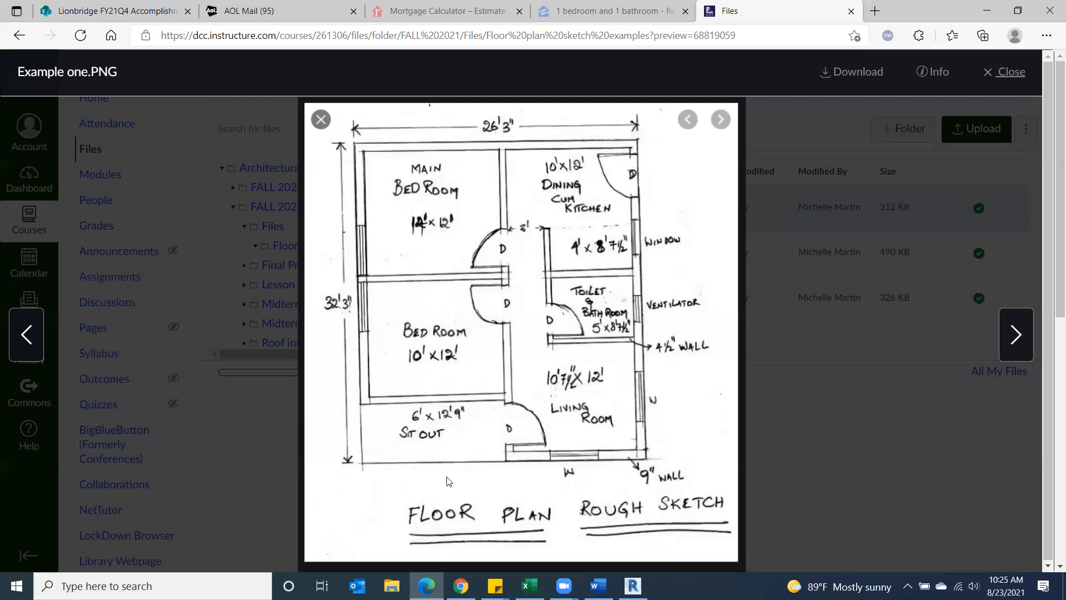
# Switch to Revit and delete the entire Level 1 floor plan, including all walls and dimensions
pyautogui.click(633, 586)
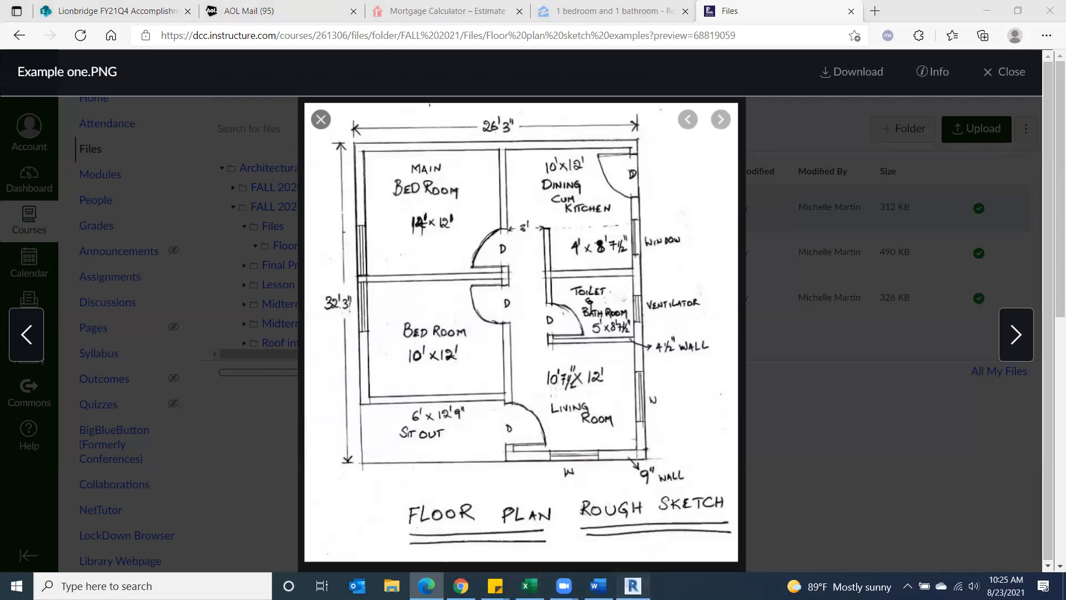
pyautogui.moveTo(374, 410); pyautogui.dragTo(452, 437, button='middle')
pyautogui.moveTo(599, 187); pyautogui.dragTo(217, 465)
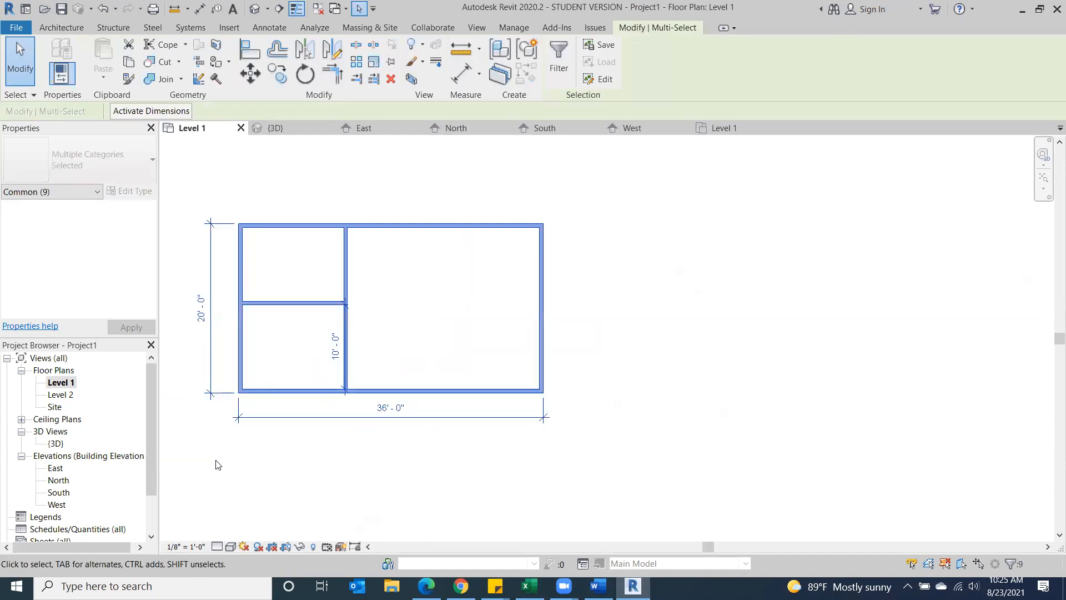
pyautogui.press('Delete')
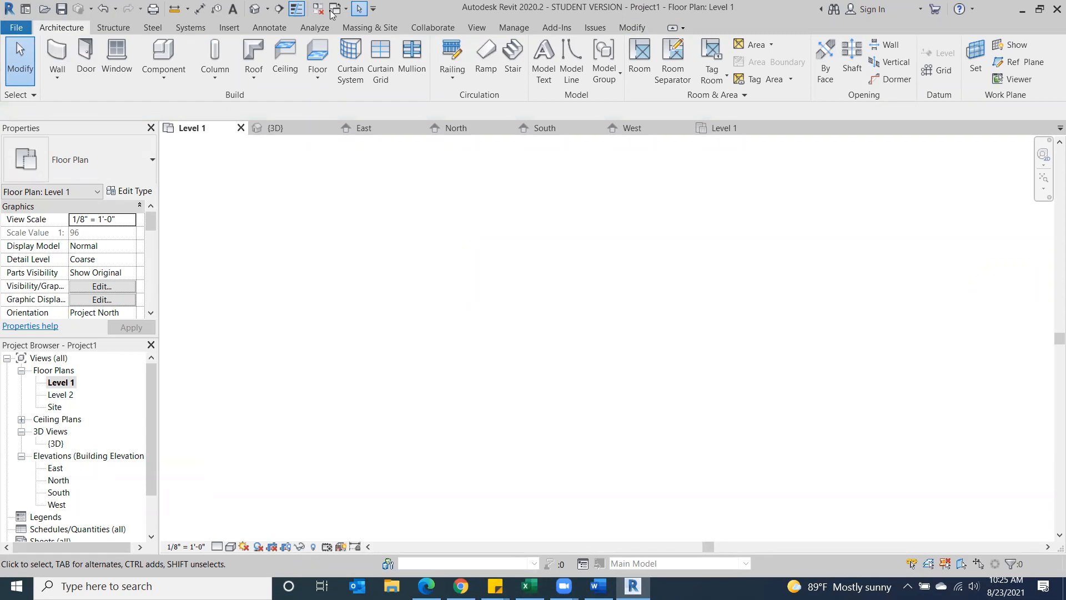
# Start a new wall on Level 1 with the Wall Interior 4 1/2" mcm type
pyautogui.click(57, 53)
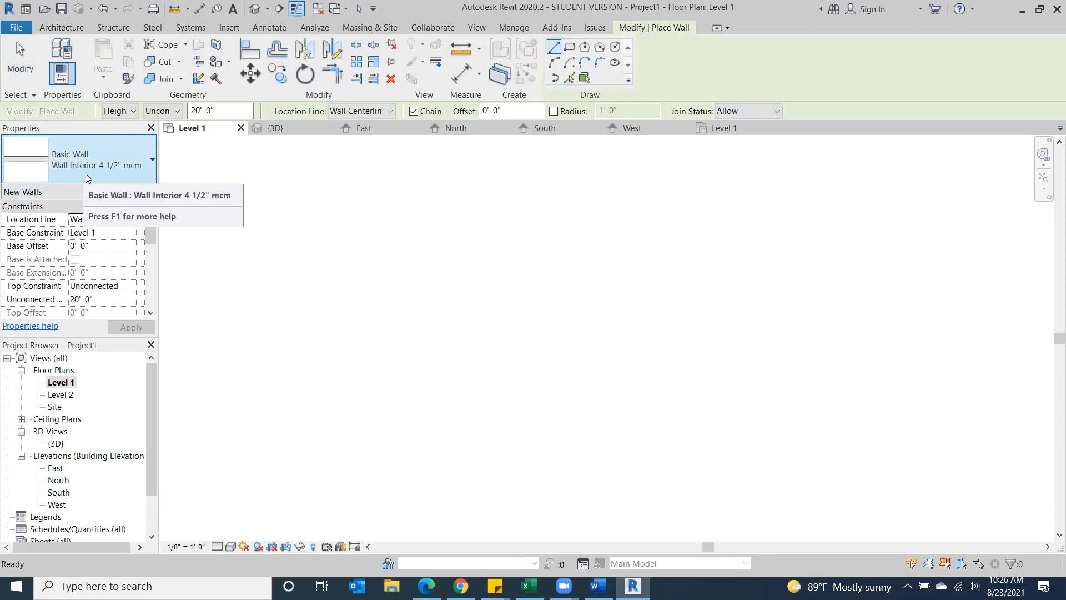
pyautogui.click(152, 156)
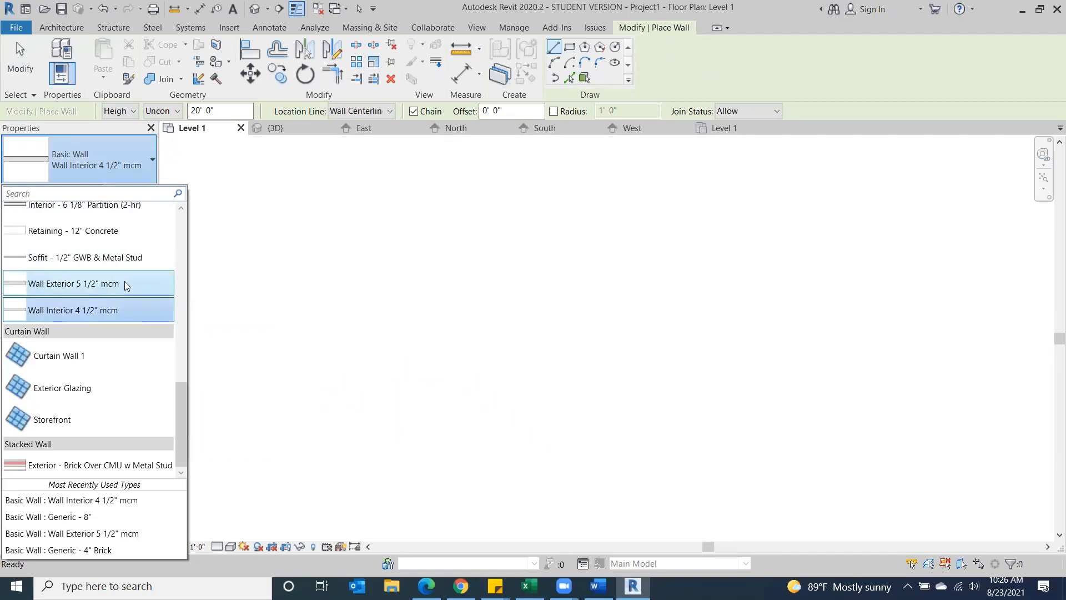
pyautogui.moveTo(184, 399)
pyautogui.mouseDown()
pyautogui.moveTo(192, 257)
pyautogui.moveTo(189, 414)
pyautogui.mouseUp()
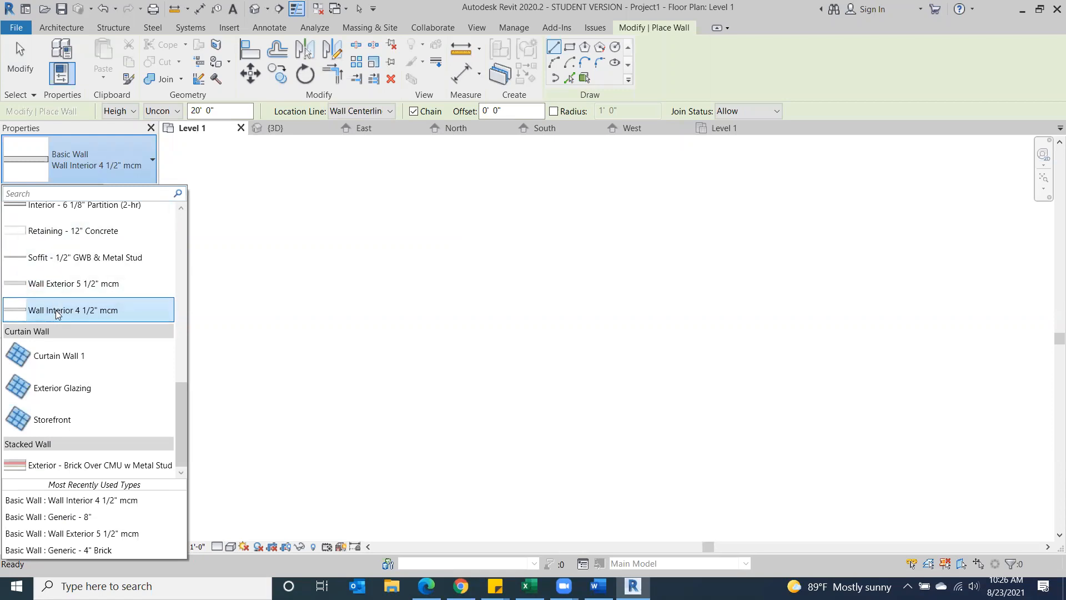
pyautogui.moveTo(57, 314)
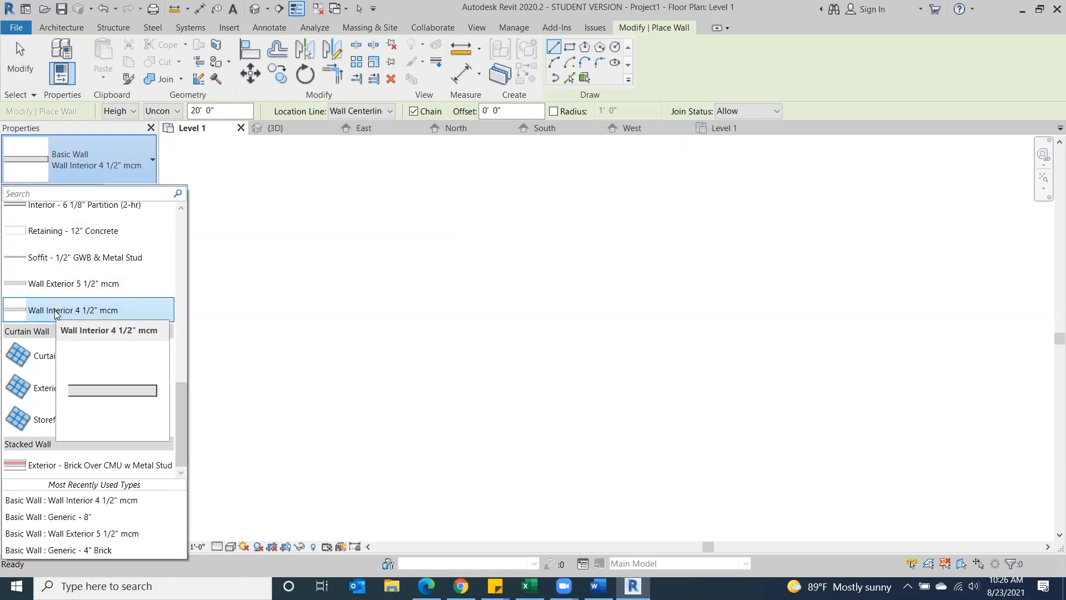
pyautogui.click(56, 314)
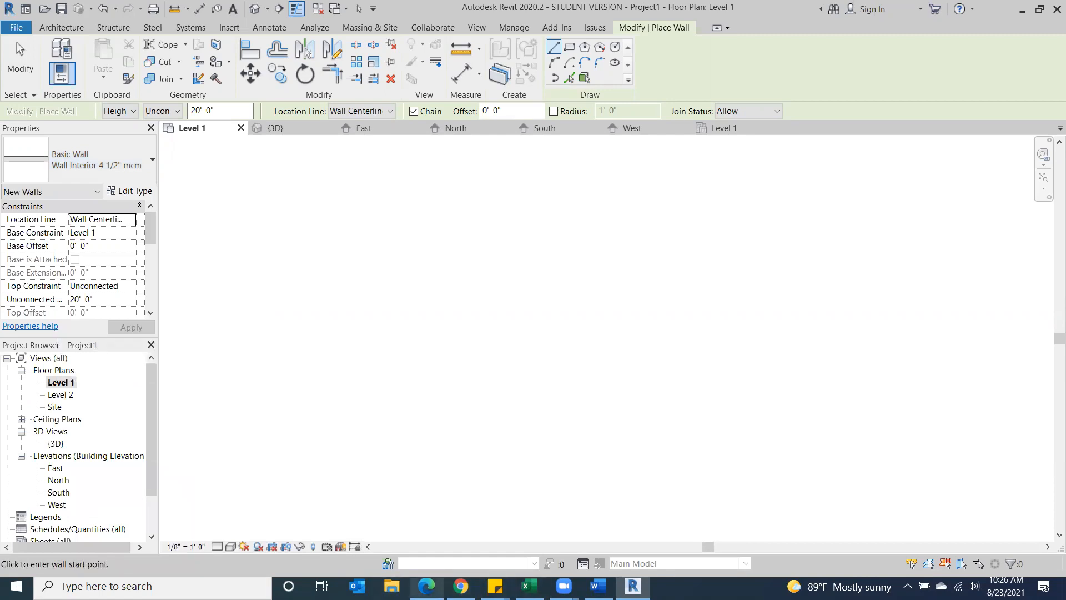
# Check the rough sketch in Edge, return to Revit and draw an L of walls about 13' horizontally and 14'-6" vertically
pyautogui.hotkey('alt', 'Tab')
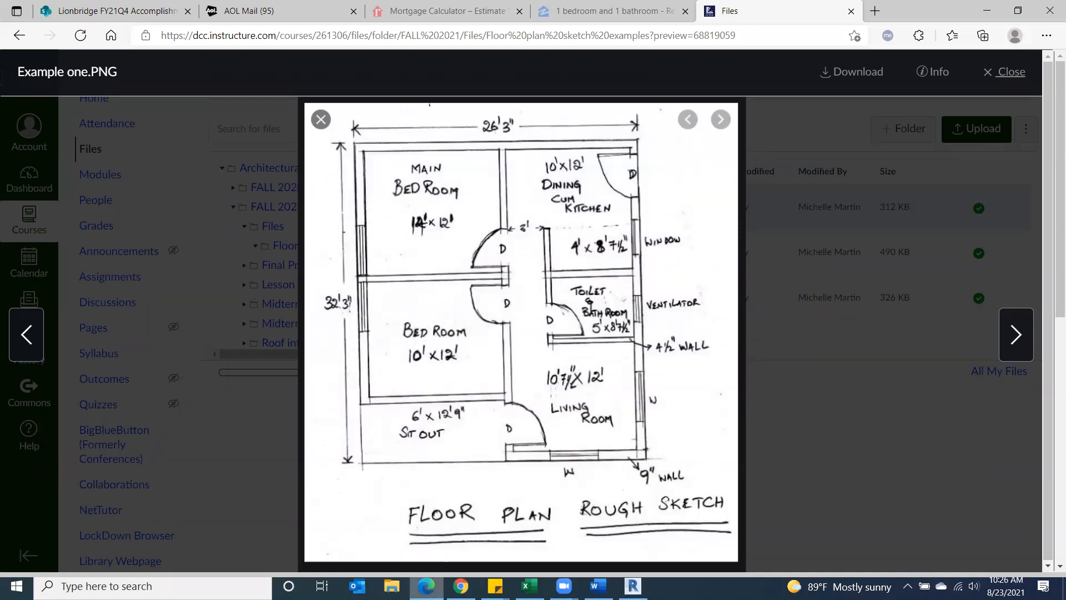
pyautogui.moveTo(432, 578)
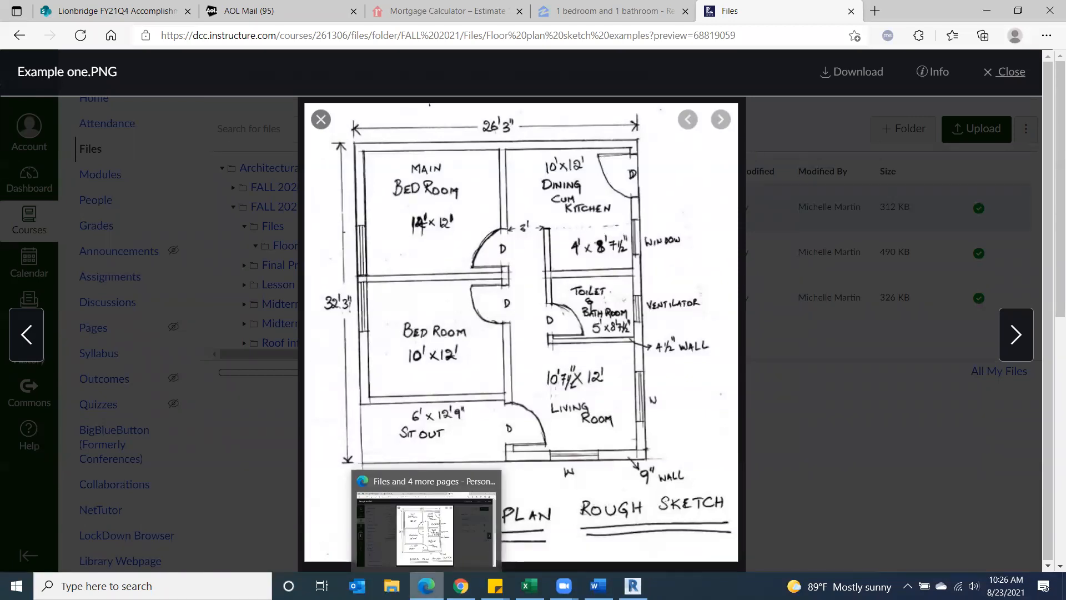
pyautogui.moveTo(461, 586)
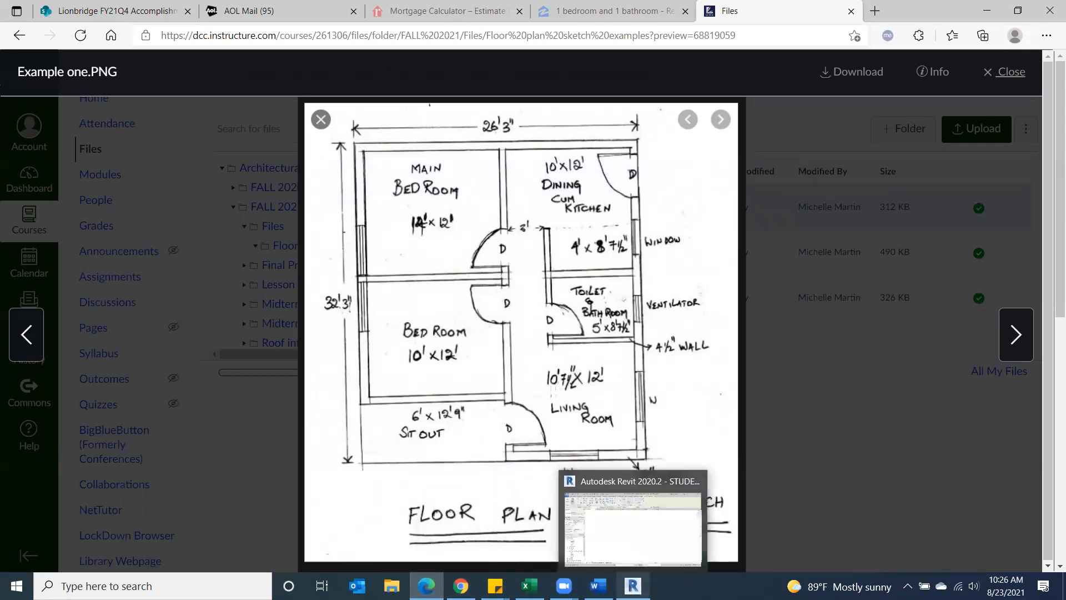
pyautogui.click(634, 586)
pyautogui.click(415, 370)
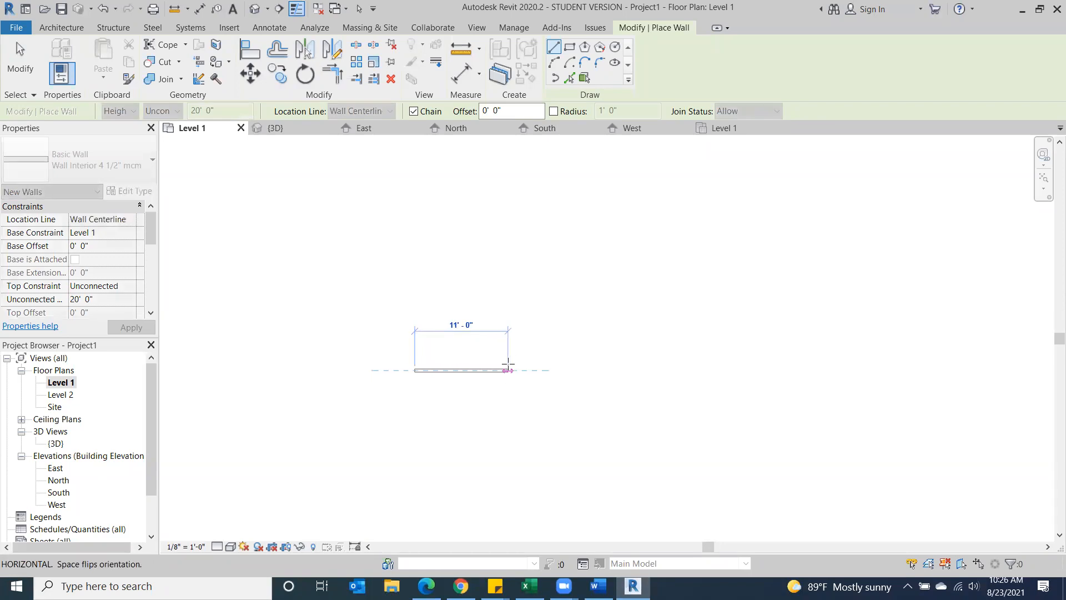
pyautogui.click(525, 371)
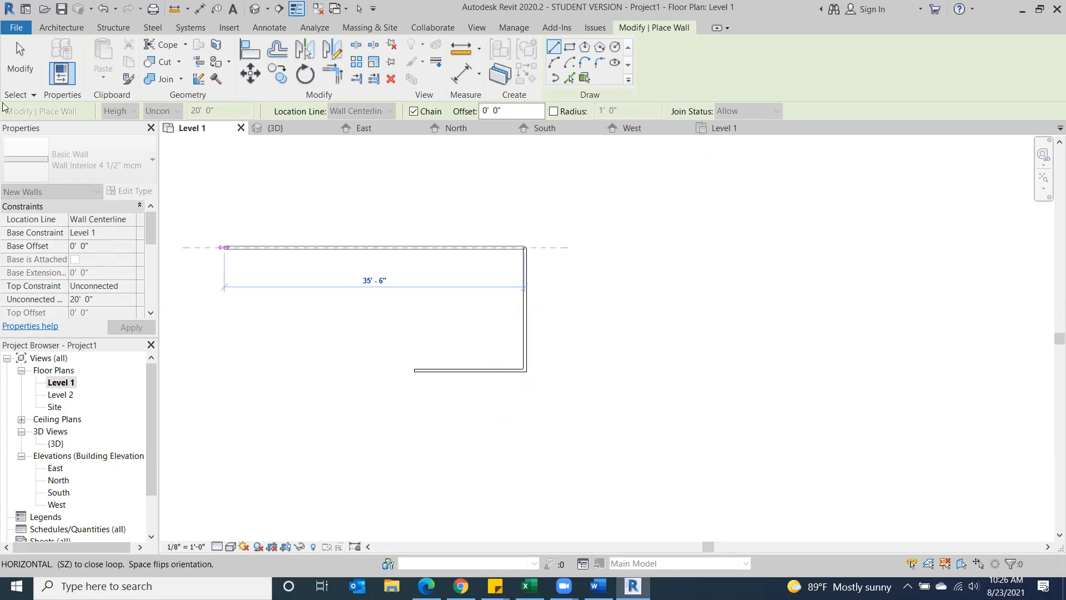
pyautogui.click(24, 72)
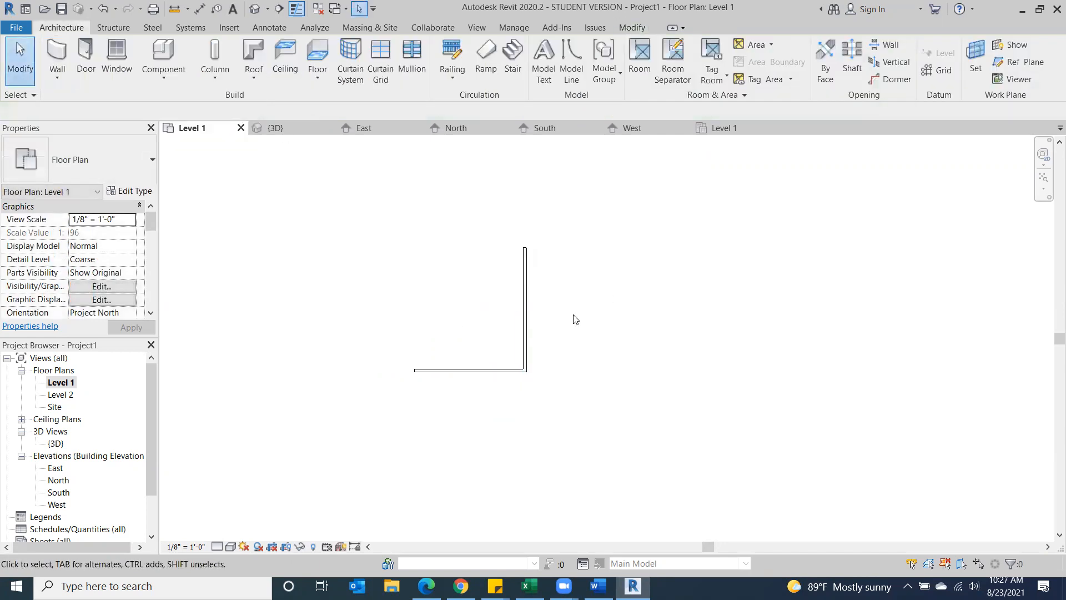
# Examine the horizontal wall's temporary length dimension and where its ends are measured on the wall
pyautogui.scroll(3, 465, 381)
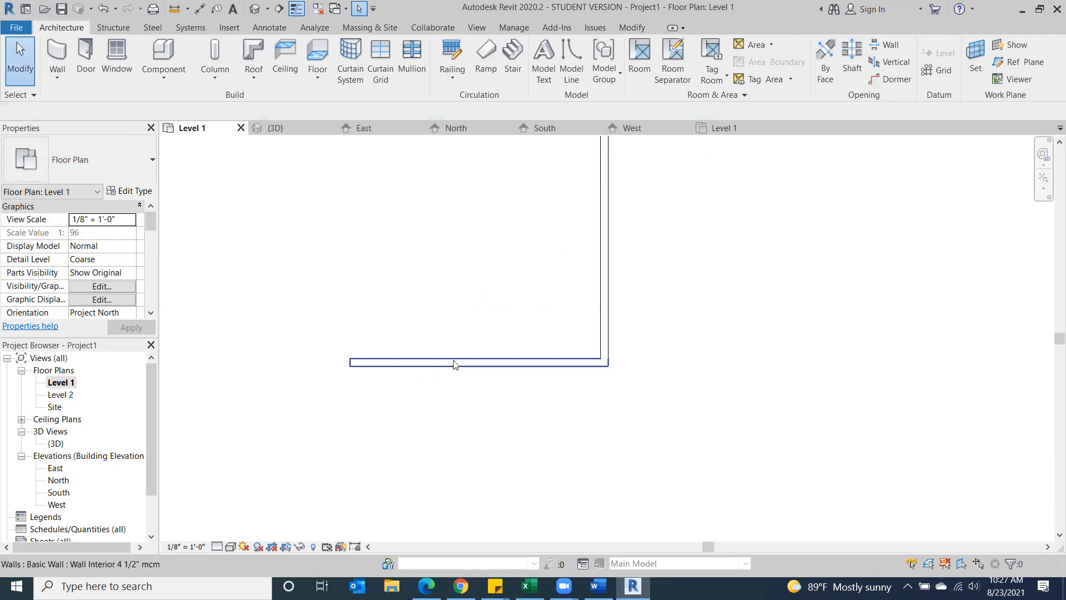
pyautogui.click(453, 362)
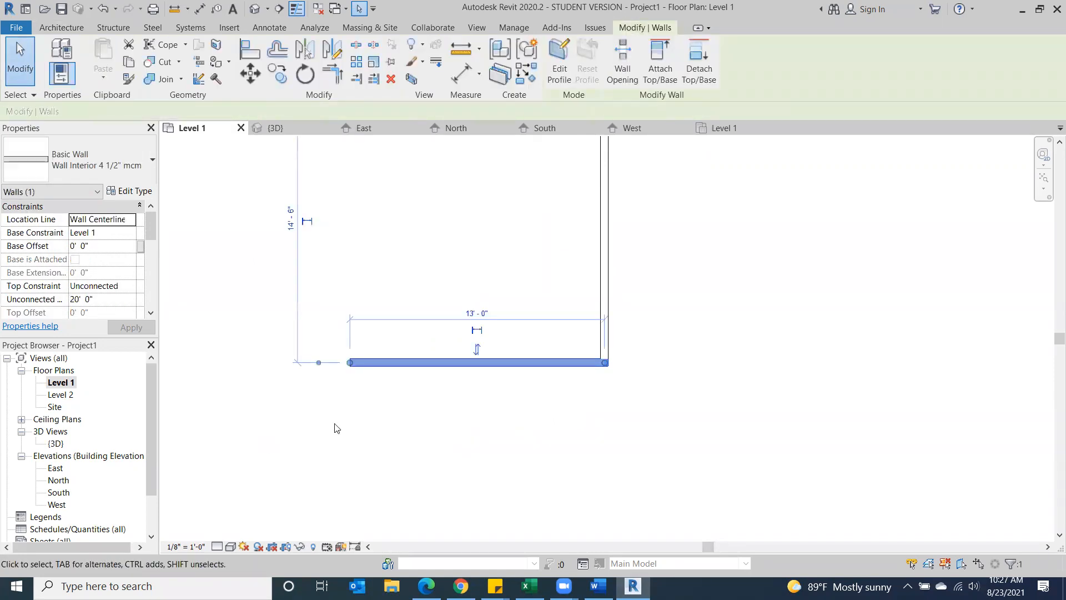
pyautogui.scroll(3, 449, 408)
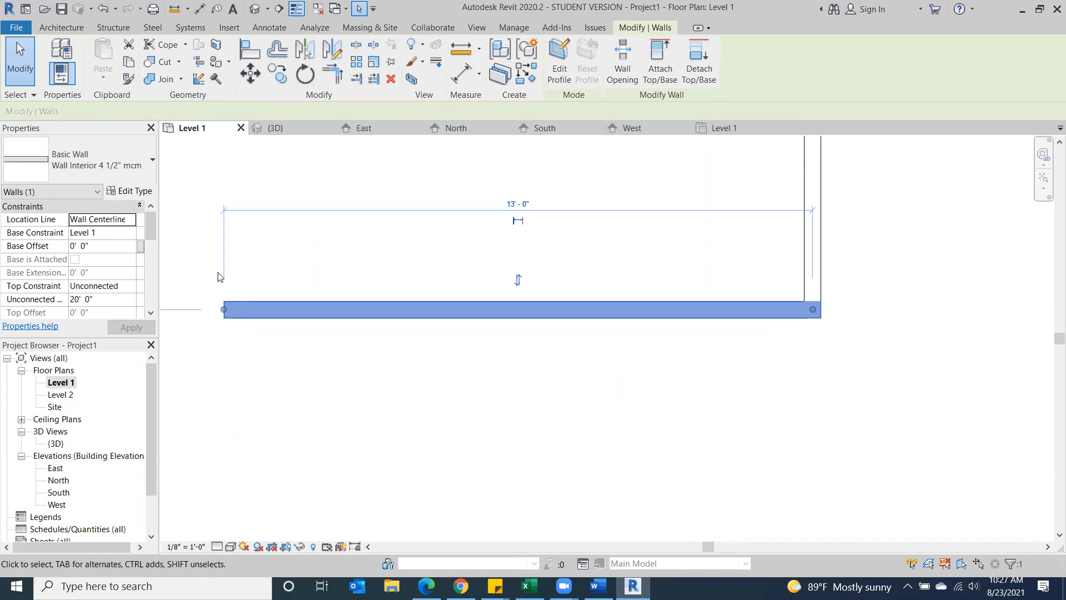
pyautogui.click(813, 307)
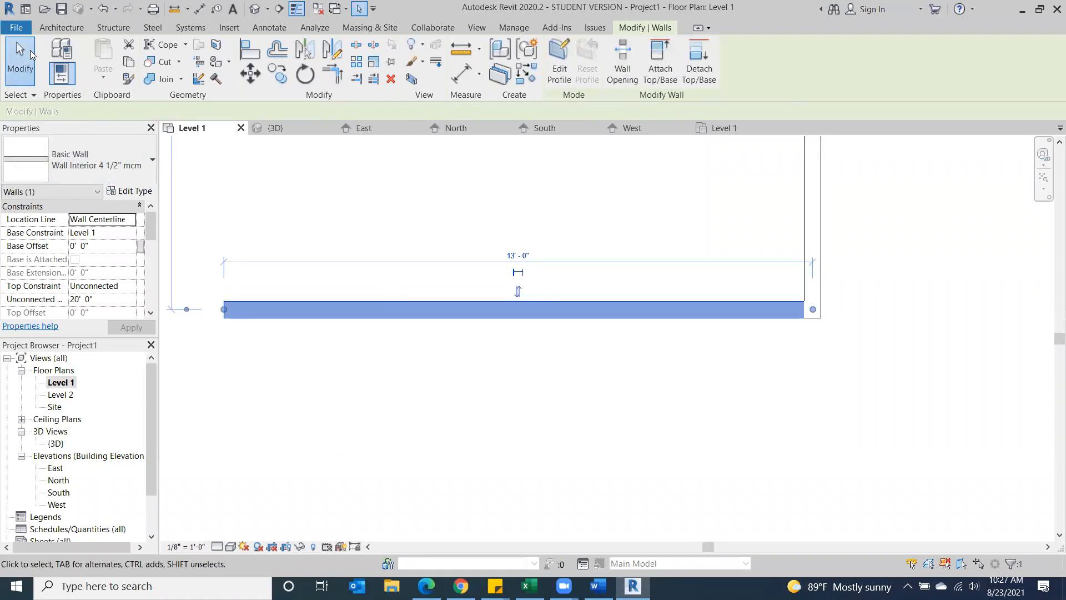
pyautogui.click(103, 9)
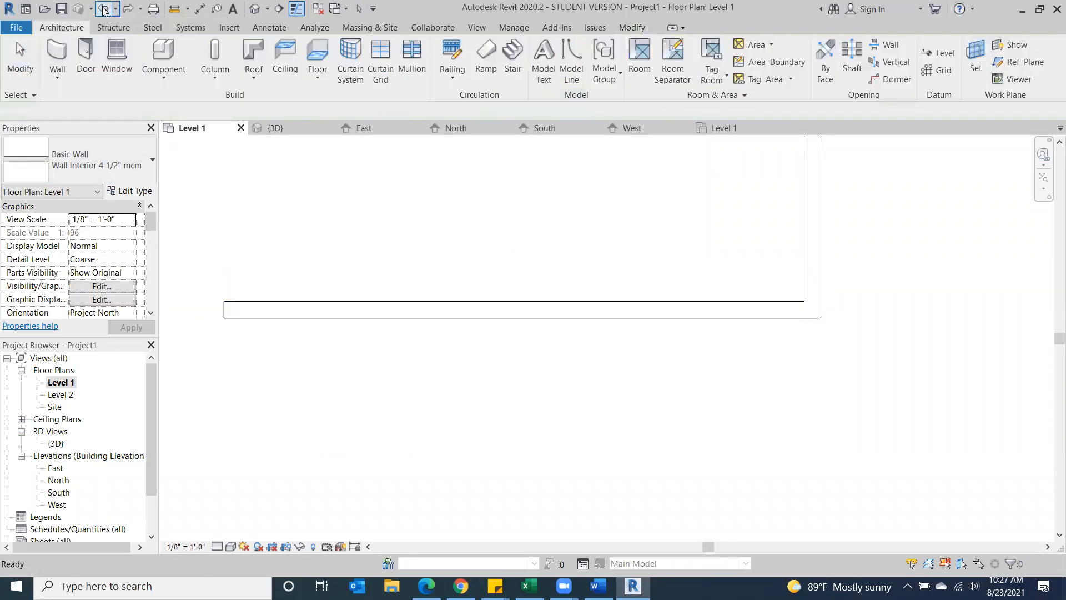
pyautogui.click(394, 315)
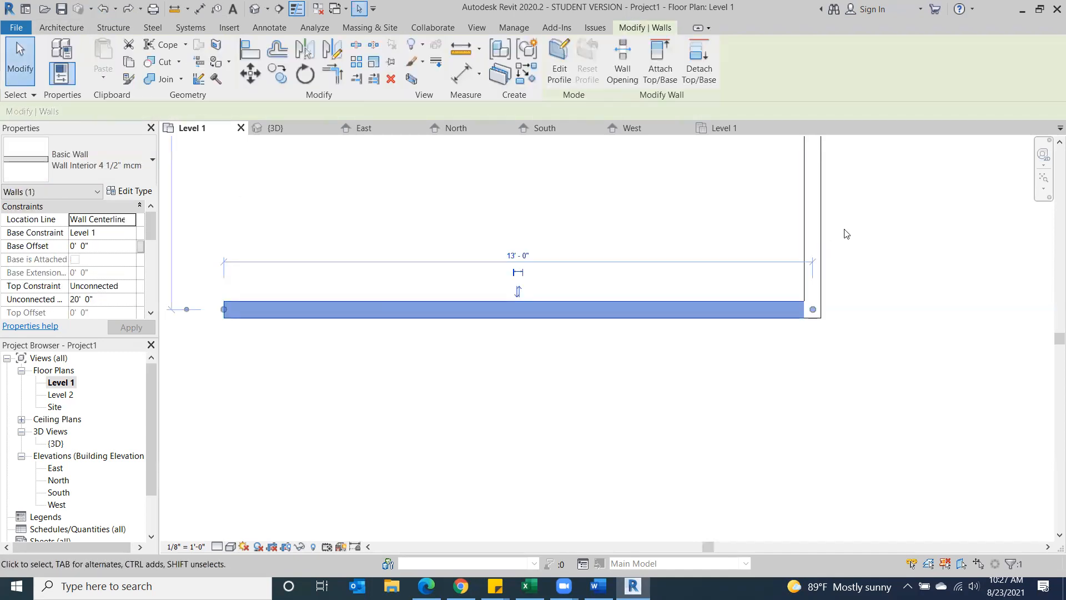
pyautogui.click(561, 230)
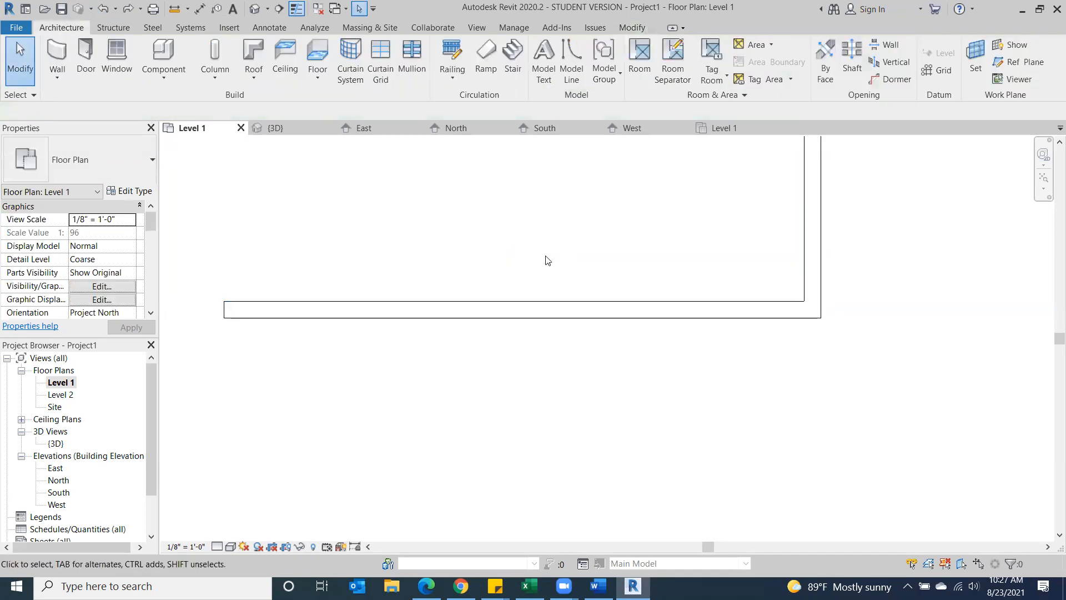
# Undo the vertical wall and redraw it about 12'-6" long, upward from the horizontal wall's right end
pyautogui.scroll(-5, 412, 401)
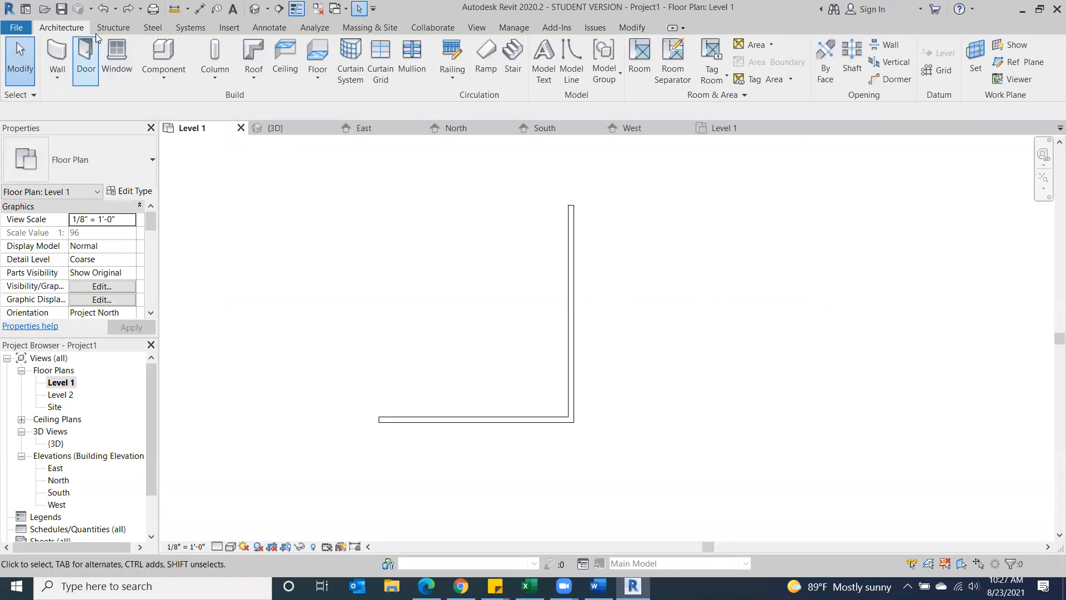
pyautogui.click(104, 9)
pyautogui.scroll(3, 477, 381)
pyautogui.press('w')
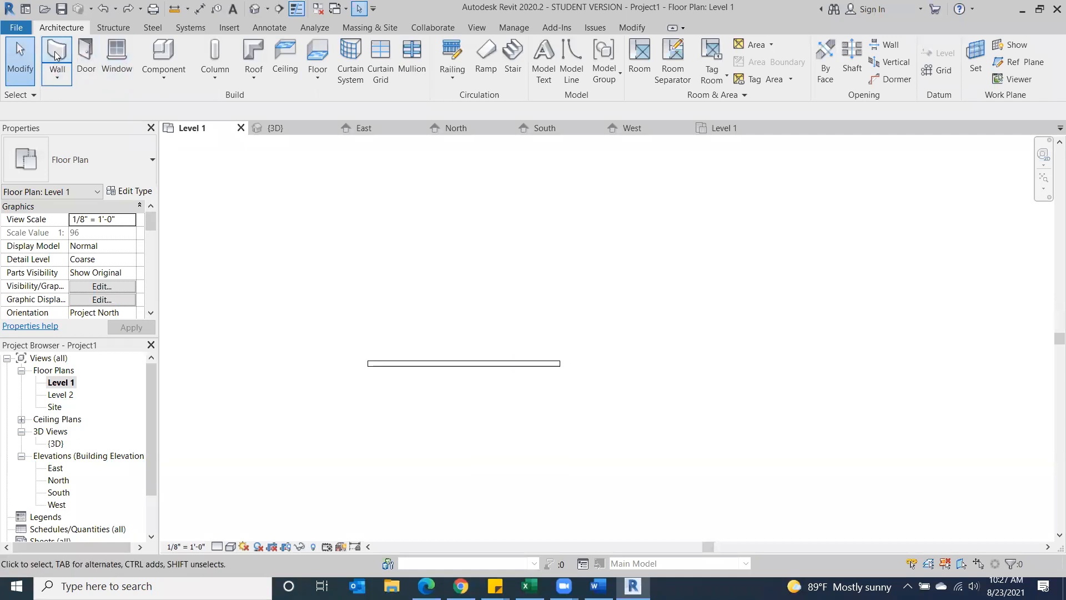
pyautogui.press('a')
pyautogui.click(560, 361)
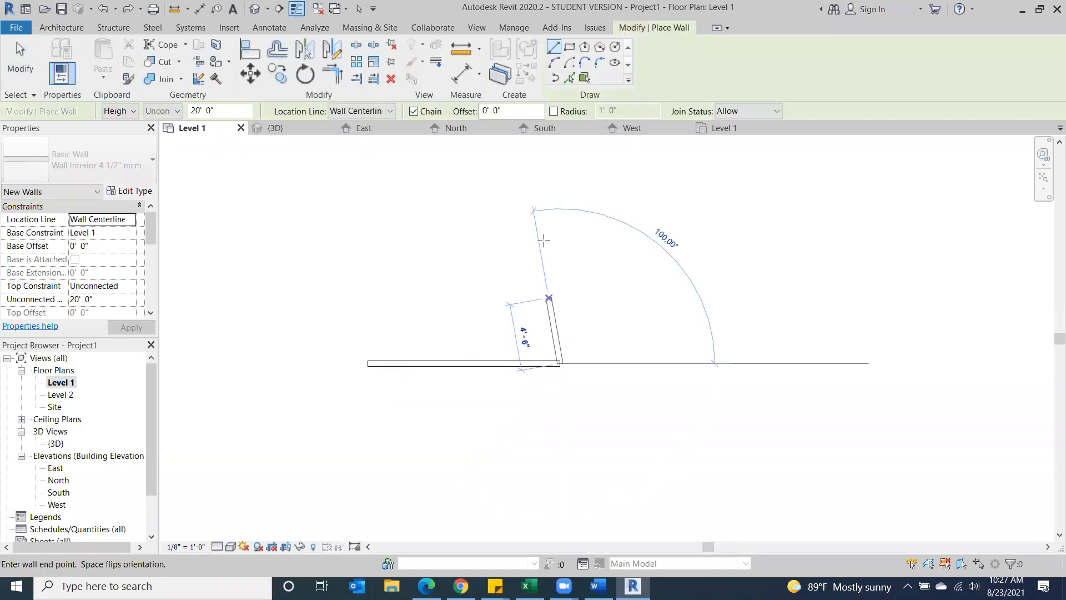
pyautogui.click(560, 179)
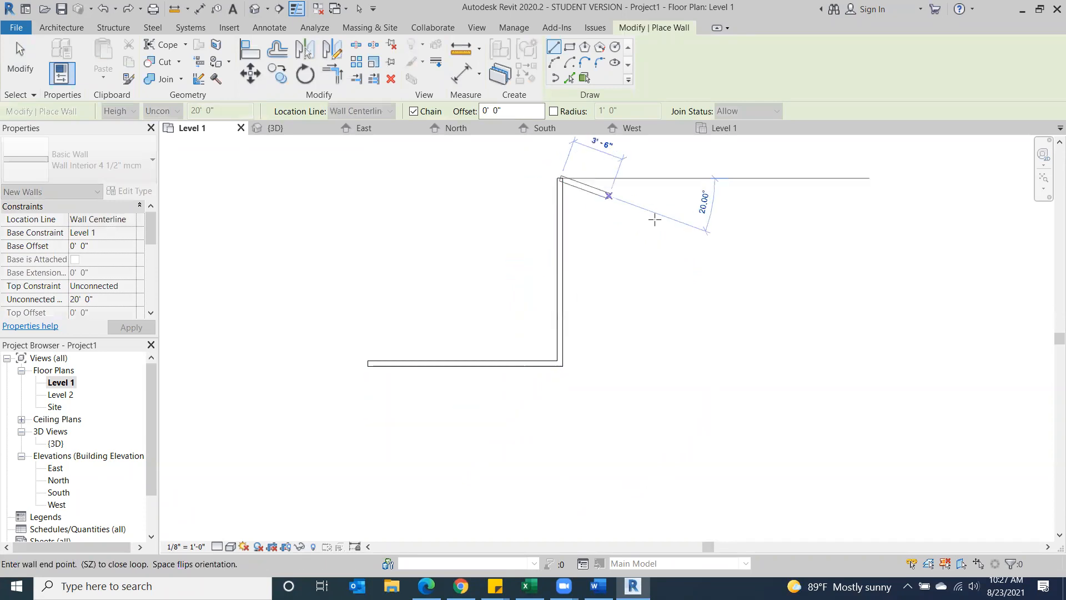
pyautogui.rightClick(654, 221)
pyautogui.click(683, 230)
pyautogui.rightClick(712, 262)
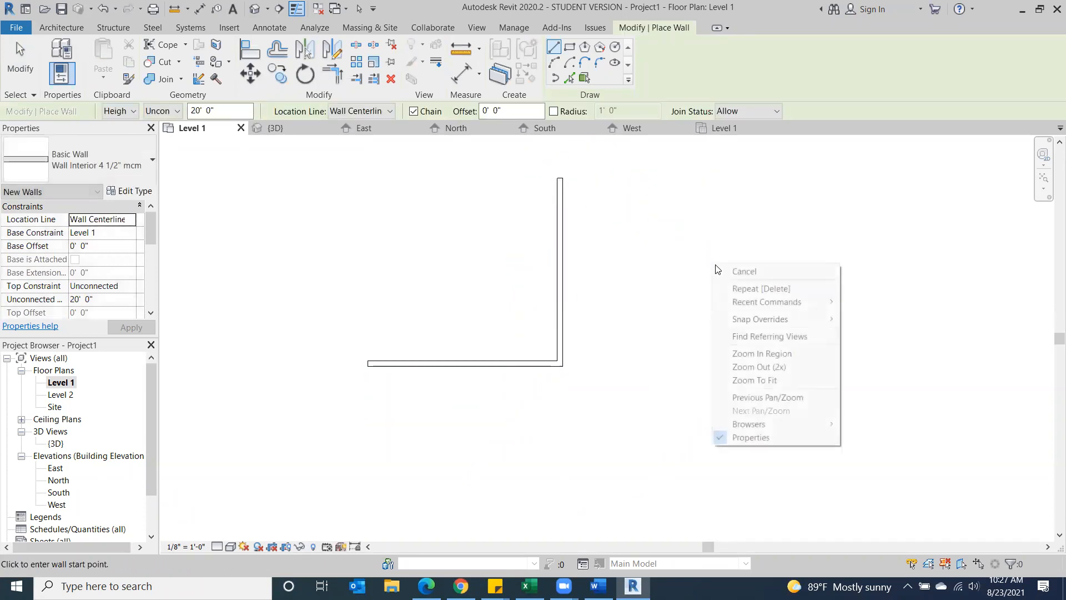
pyautogui.click(722, 272)
# Move the horizontal dimension's witness line to the vertical wall's inner face and set the clear distance to 10'
pyautogui.scroll(2, 428, 366)
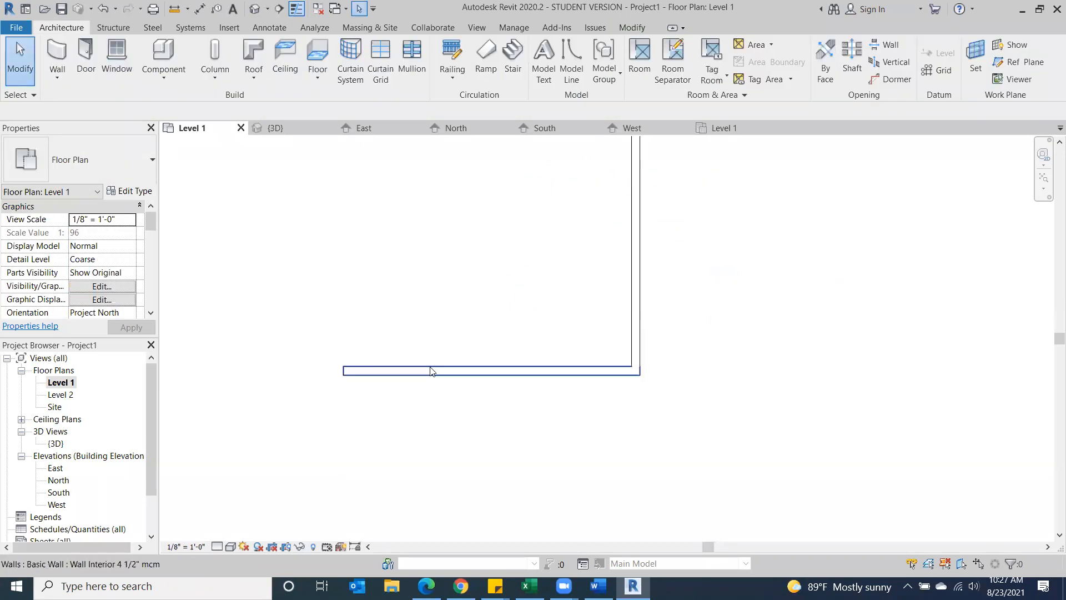
pyautogui.click(430, 366)
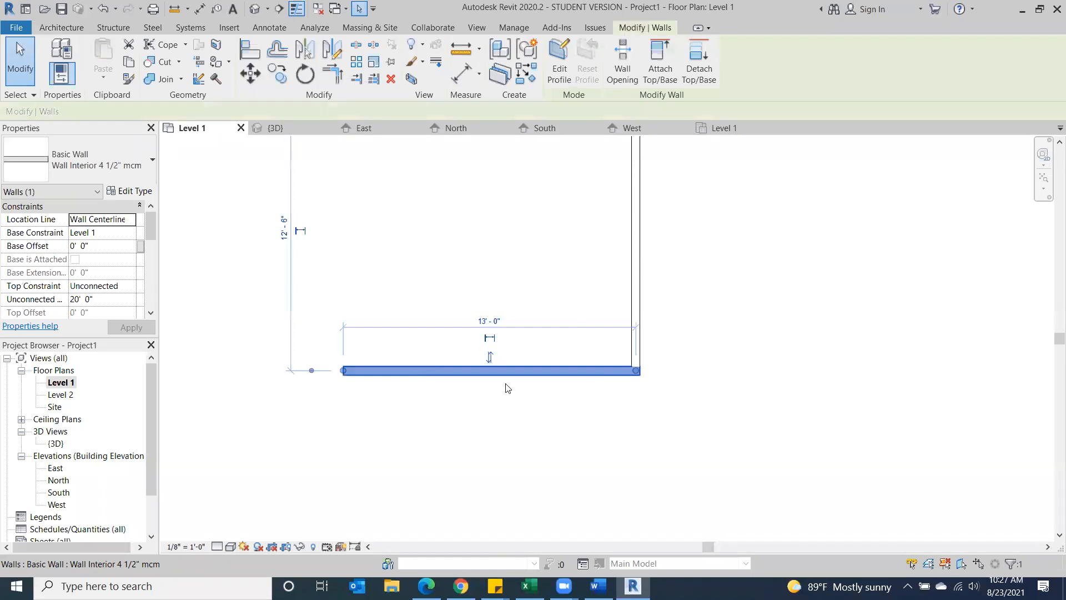
pyautogui.scroll(2, 650, 375)
pyautogui.moveTo(516, 376); pyautogui.dragTo(754, 422, button='middle')
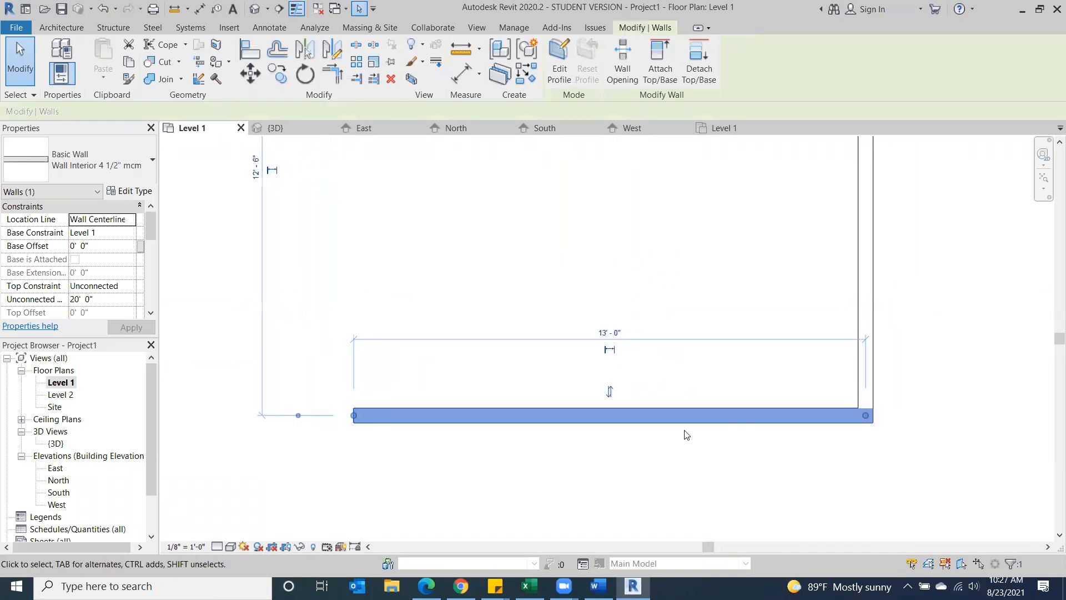
pyautogui.click(866, 369)
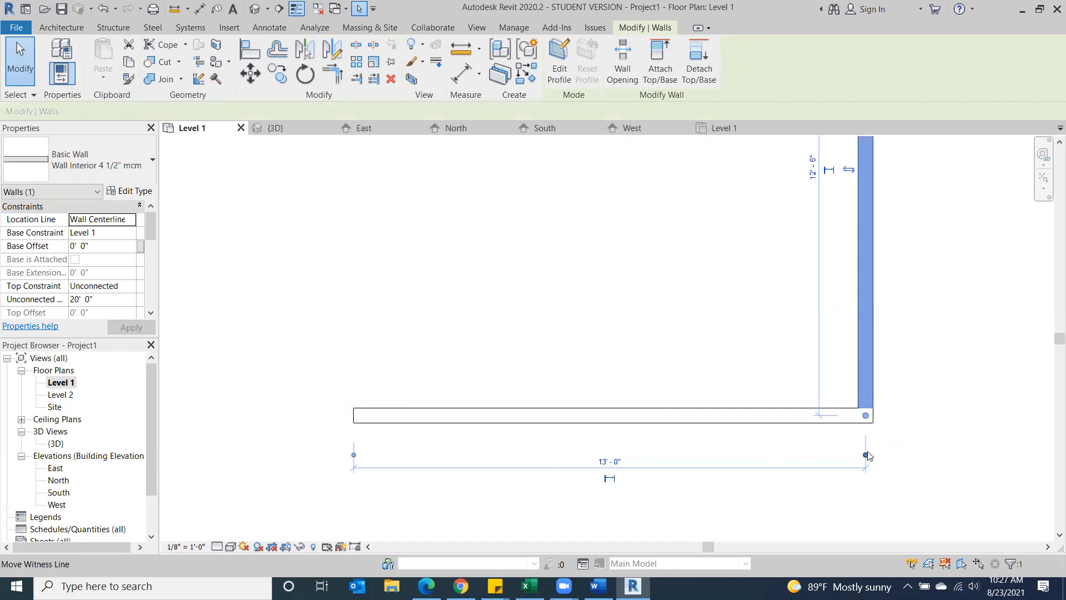
pyautogui.moveTo(866, 455); pyautogui.dragTo(873, 458)
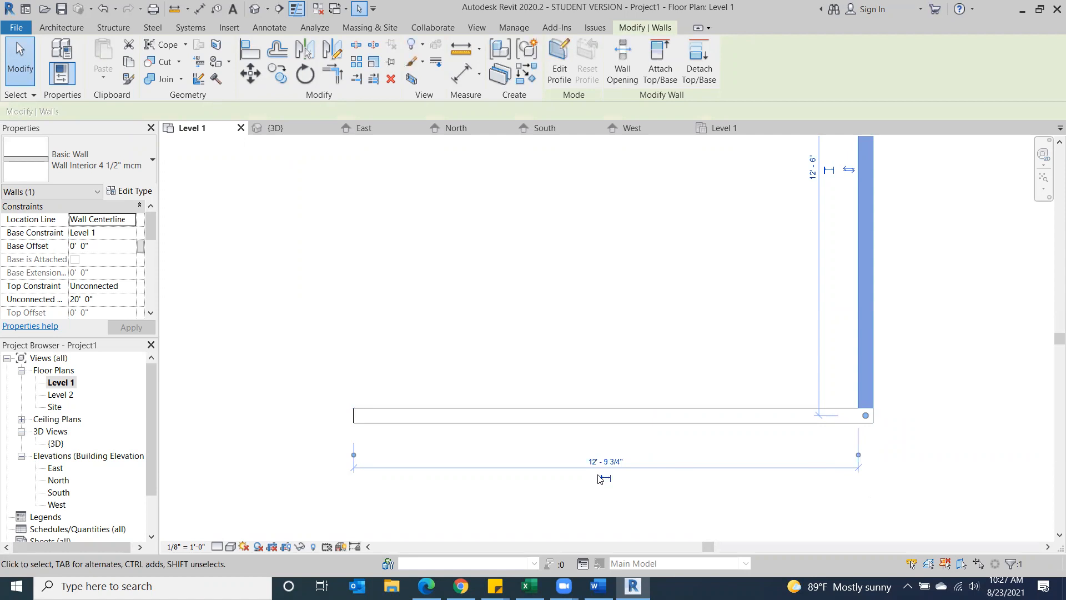
pyautogui.click(610, 460)
pyautogui.write('1')
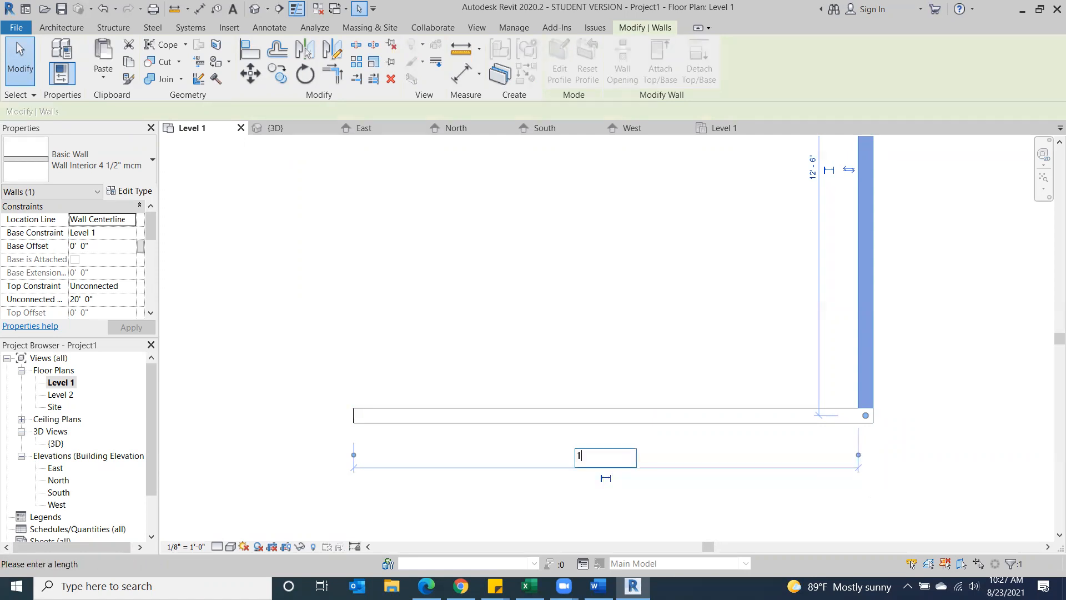
pyautogui.write('0')
pyautogui.press('Return')
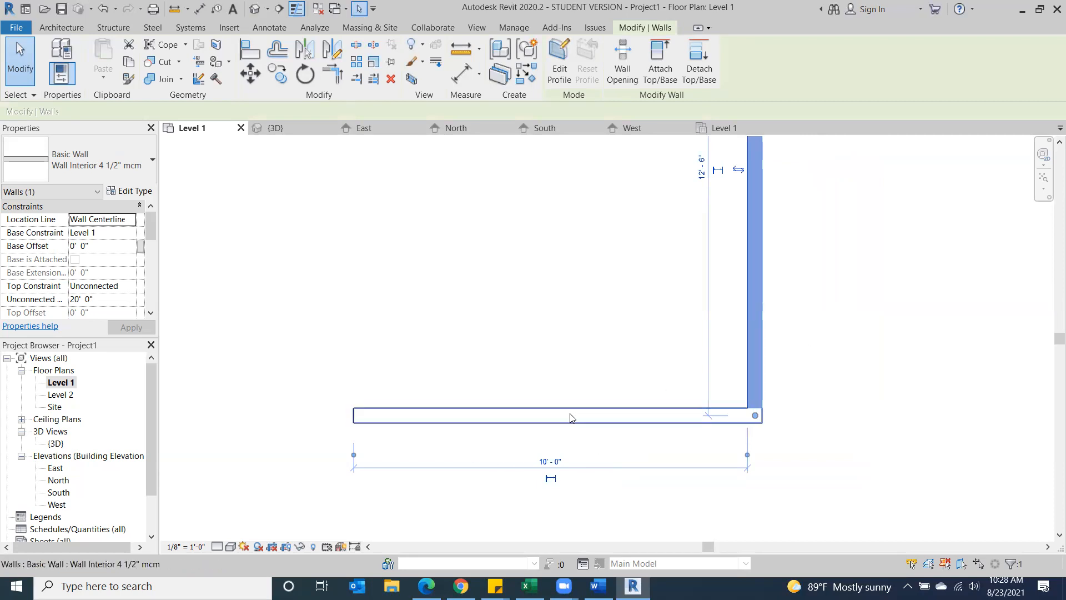
# Move the vertical dimension's lower witness line to the horizontal wall's inner face and set the clear distance to 12'
pyautogui.scroll(-3, 722, 387)
pyautogui.moveTo(800, 352); pyautogui.dragTo(697, 382, button='middle')
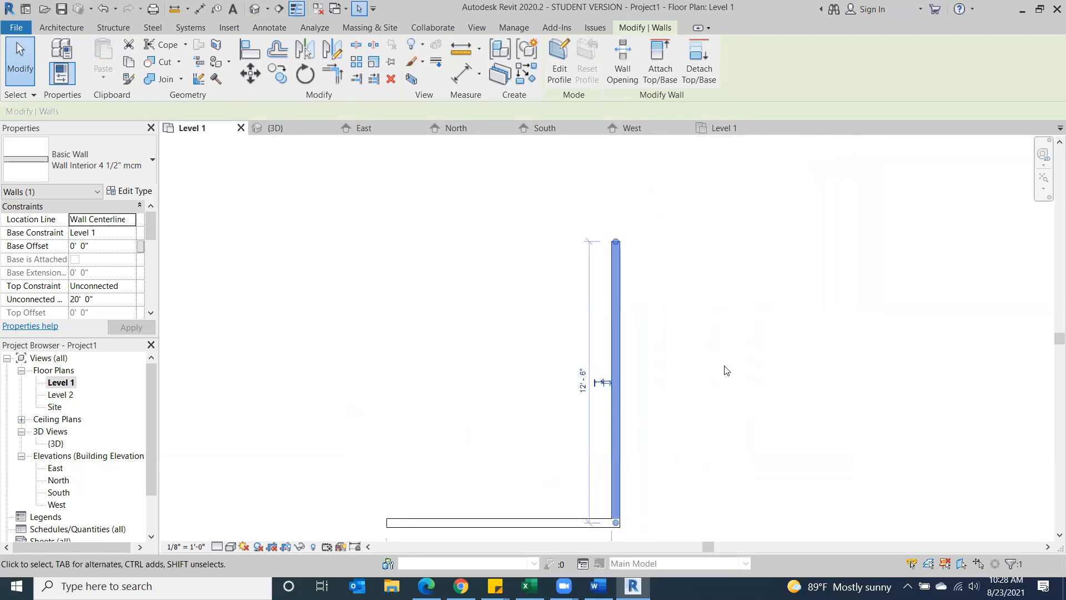
pyautogui.press('Escape')
pyautogui.click(538, 514)
pyautogui.moveTo(520, 400); pyautogui.dragTo(601, 313, button='middle')
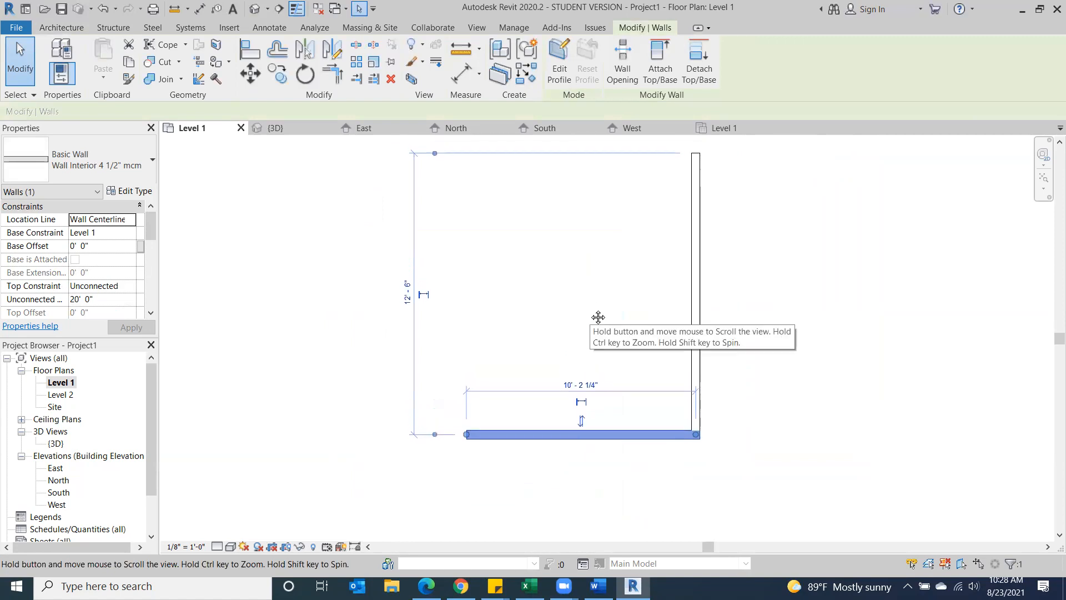
pyautogui.click(435, 435)
pyautogui.click(433, 439)
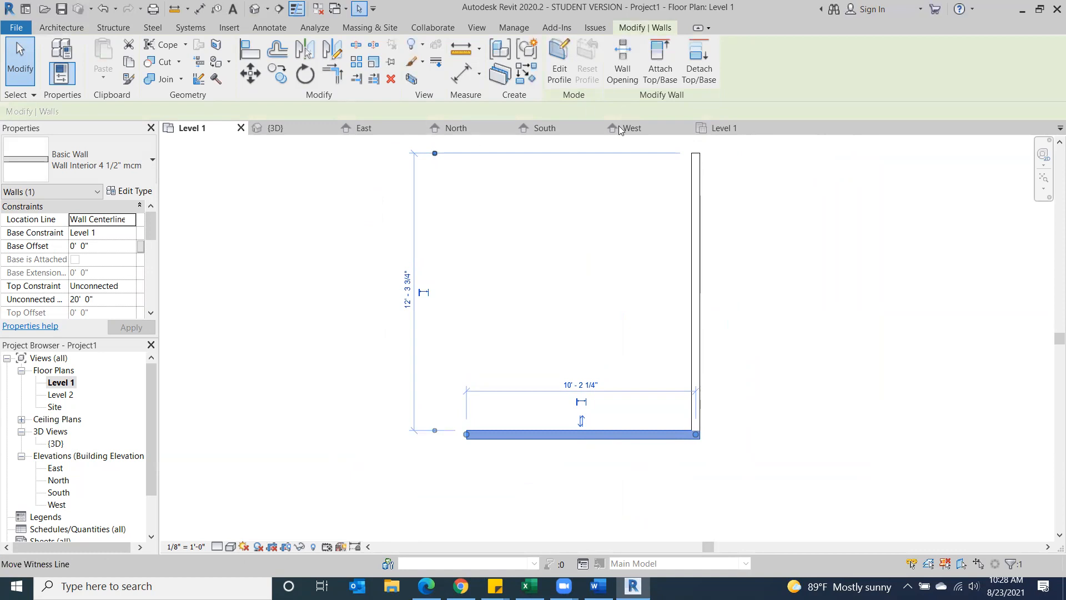
pyautogui.click(407, 294)
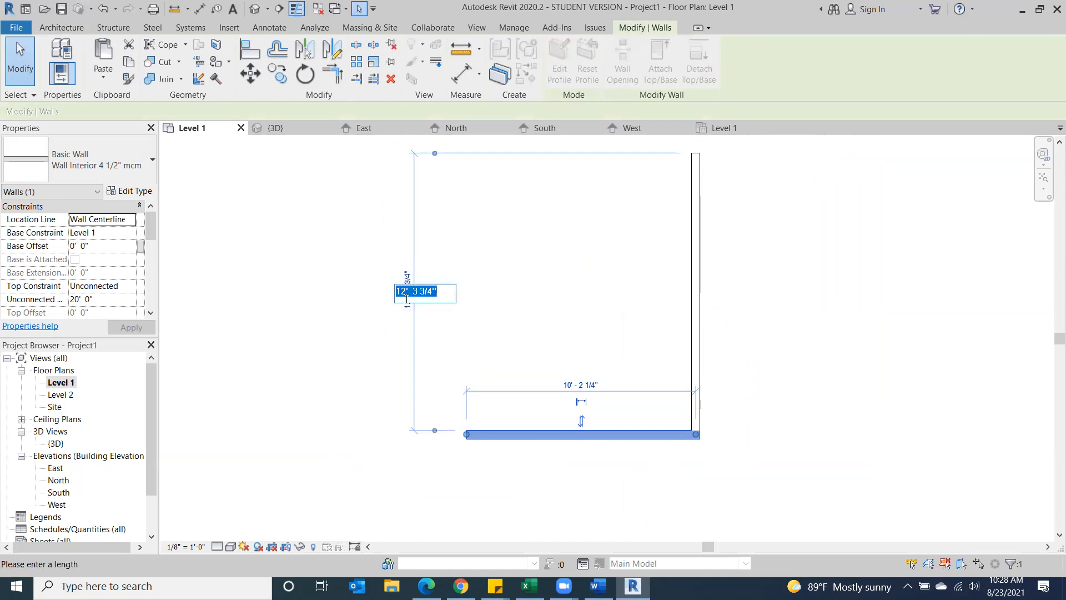
pyautogui.write('12')
pyautogui.press('Return')
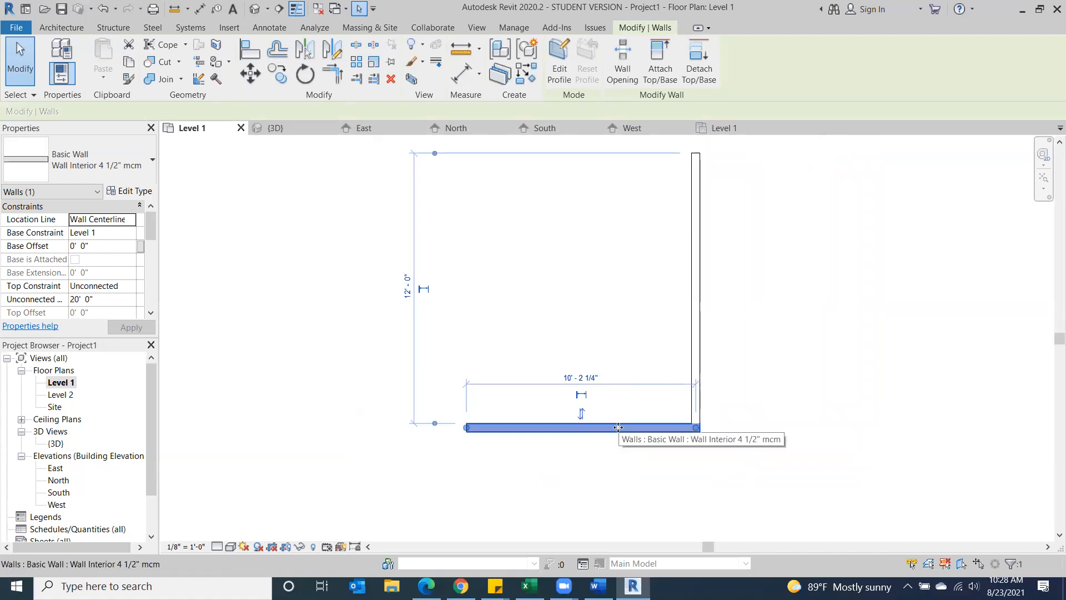
pyautogui.click(901, 267)
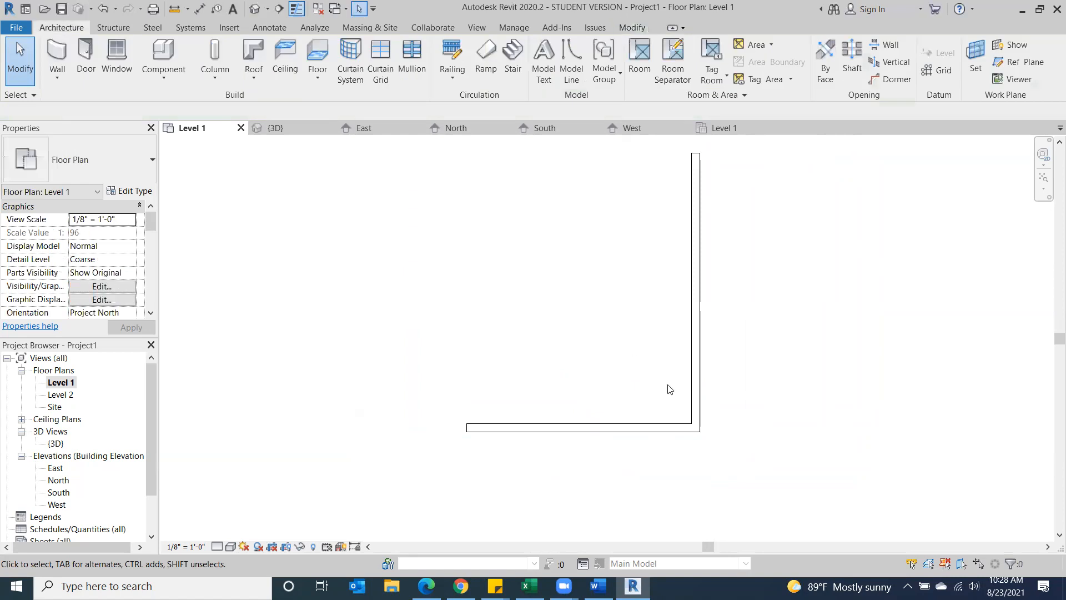
# Make the temporary 10' horizontal and 12' vertical dimensions permanent and lock both of them
pyautogui.click(696, 366)
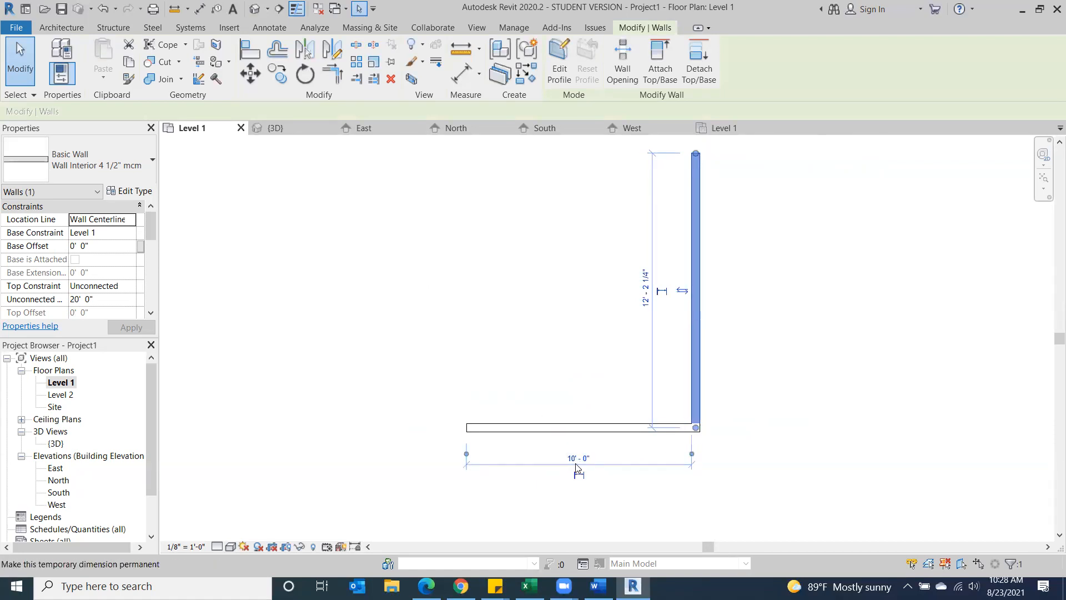
pyautogui.click(579, 476)
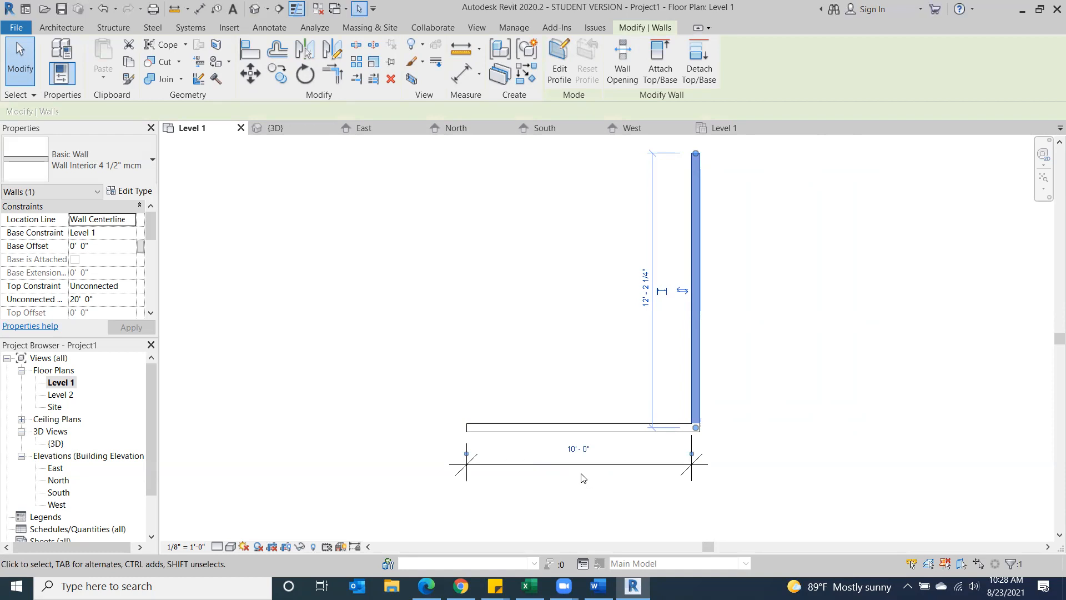
pyautogui.click(581, 463)
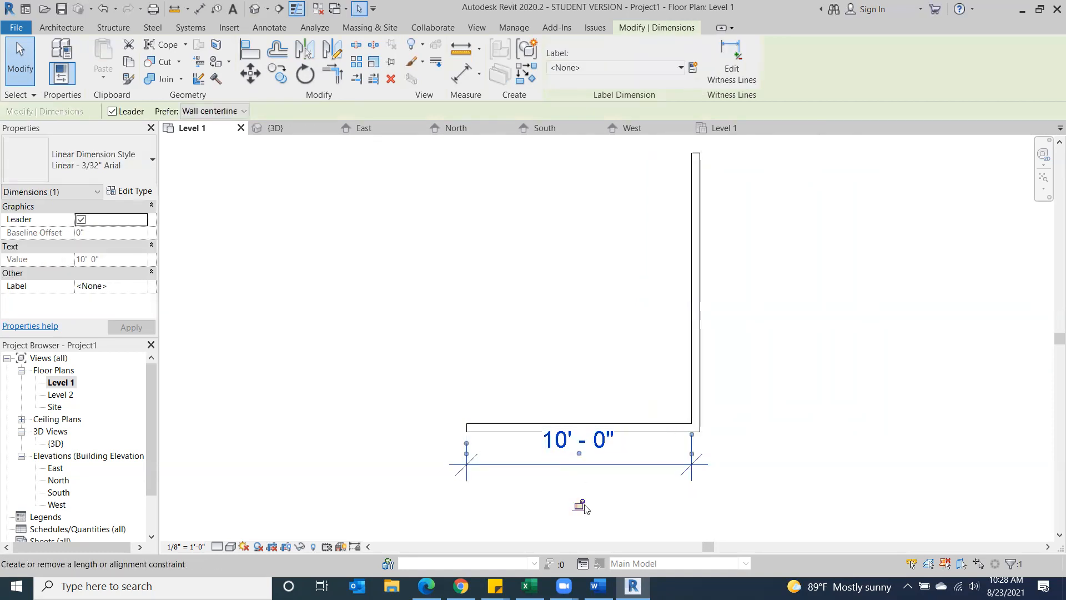
pyautogui.click(623, 300)
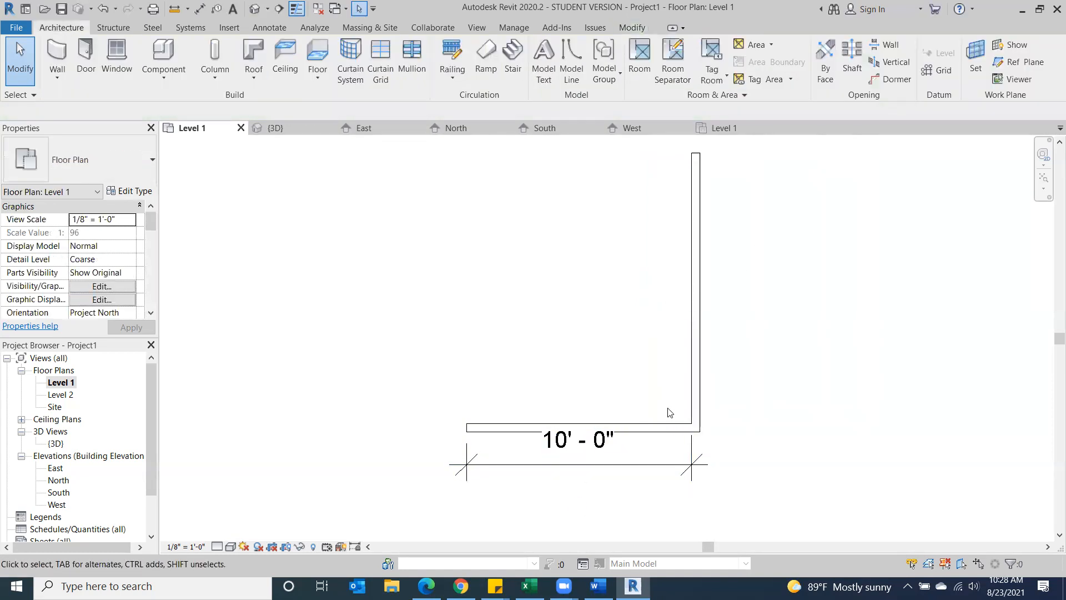
pyautogui.click(632, 418)
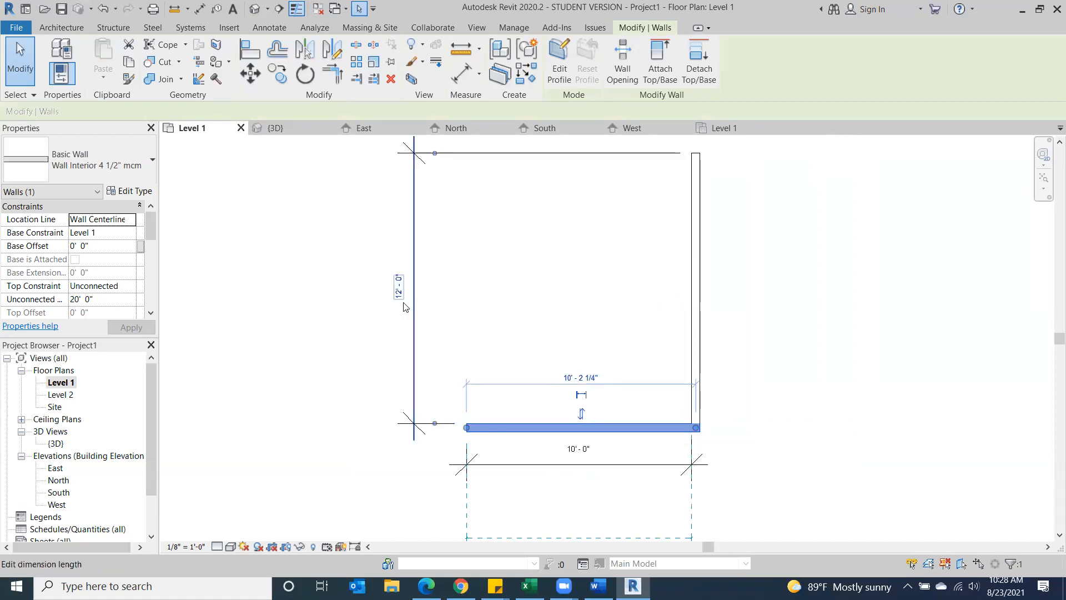
pyautogui.click(411, 311)
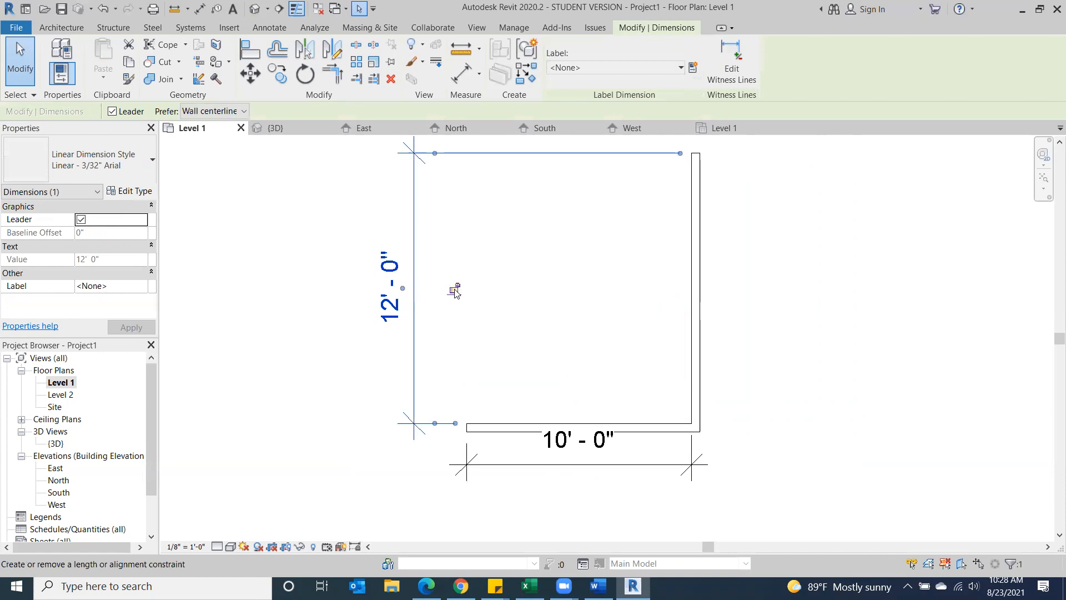
pyautogui.click(923, 392)
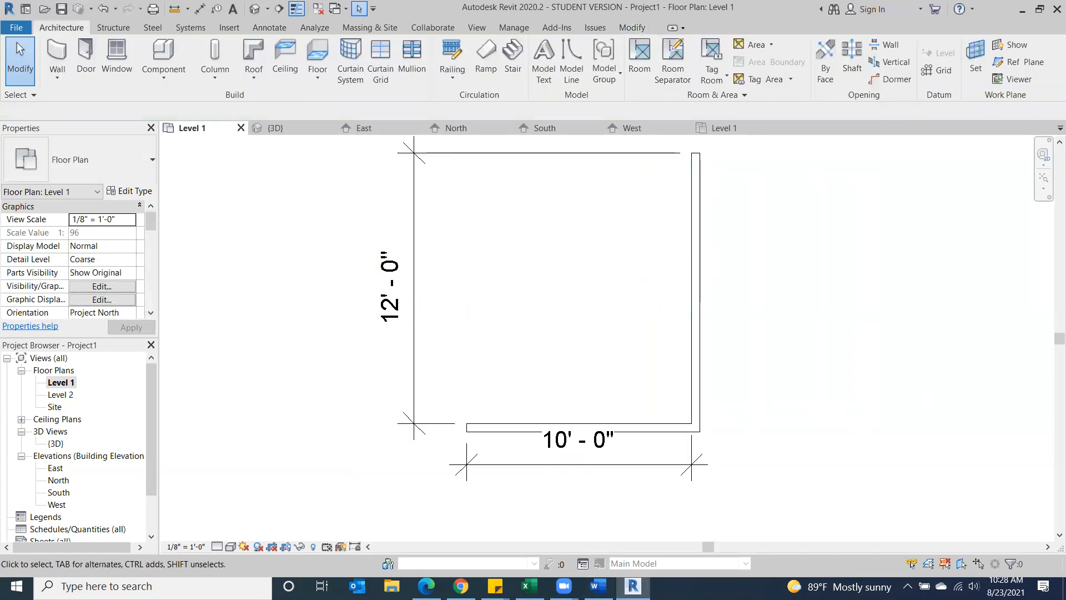
# Delete the locked 10' and 12' dimensions while leaving the walls constrained
pyautogui.click(544, 465)
pyautogui.rightClick(544, 465)
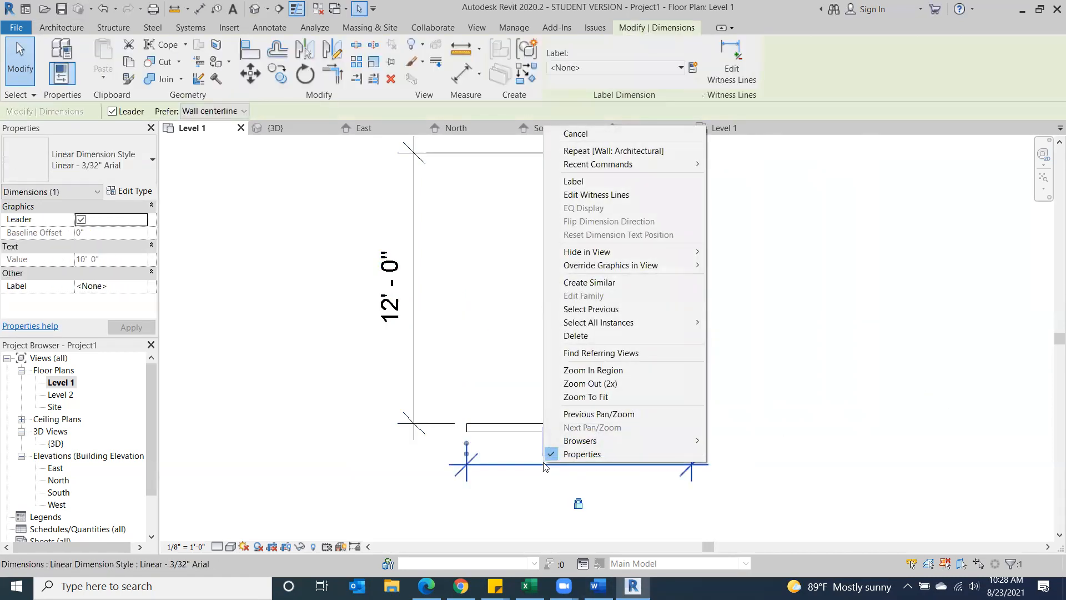
pyautogui.click(581, 336)
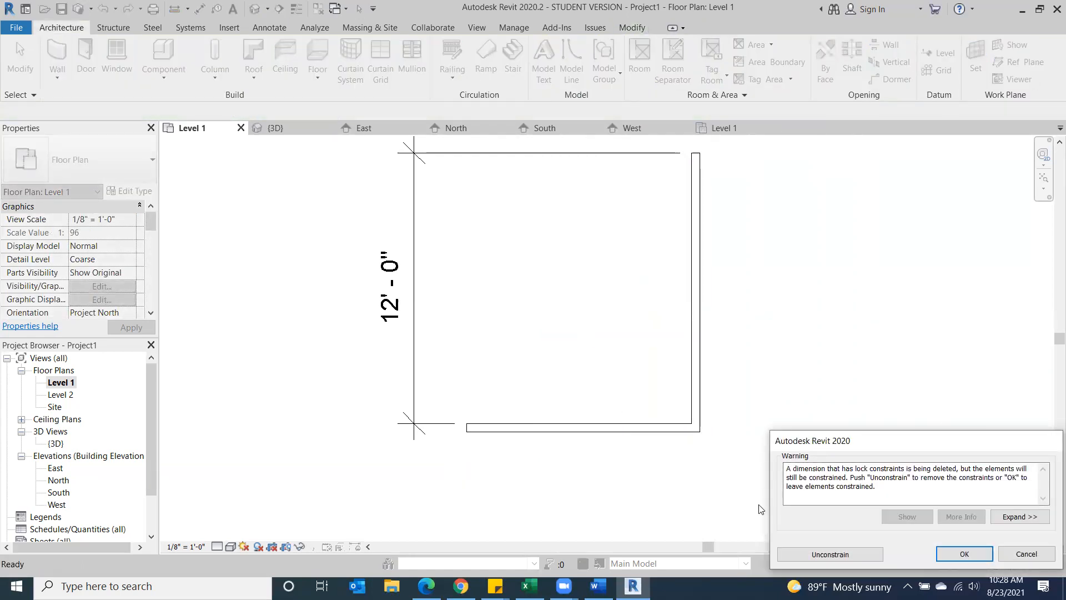
pyautogui.click(414, 345)
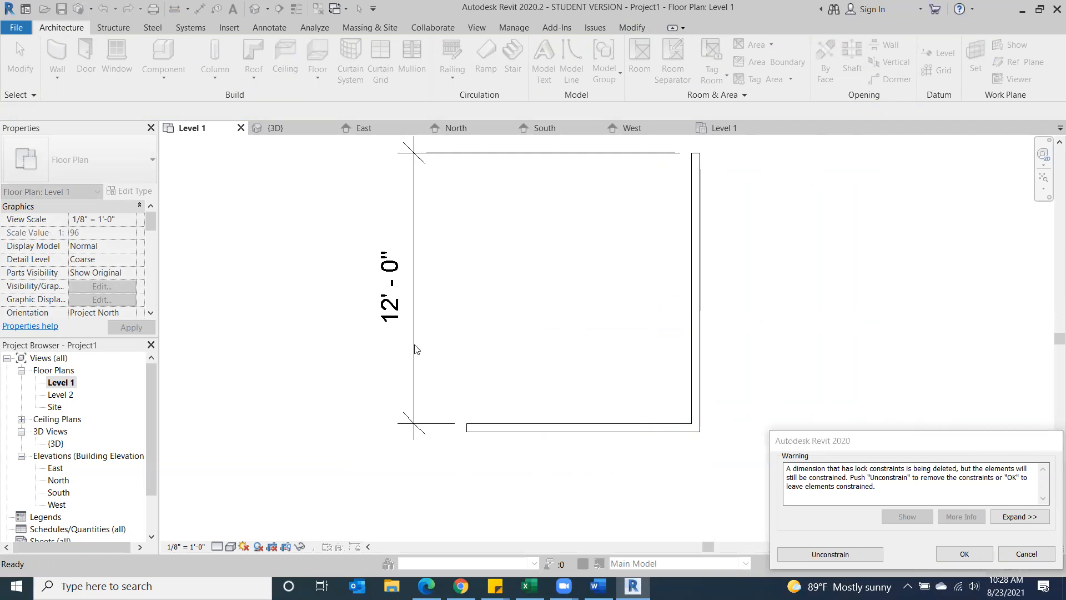
pyautogui.click(965, 554)
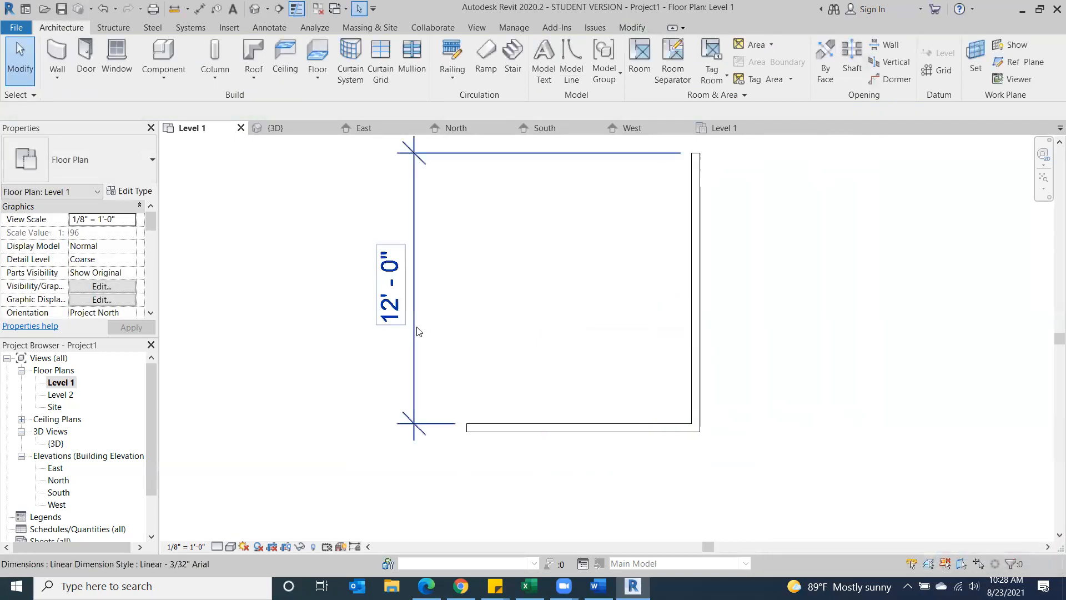
pyautogui.click(411, 339)
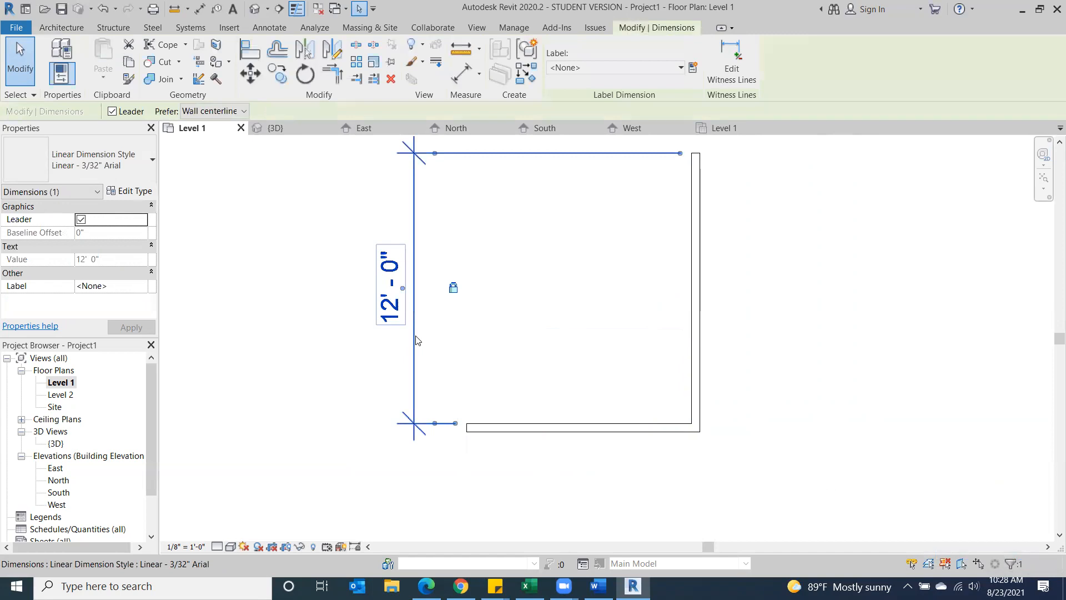
pyautogui.rightClick(416, 337)
pyautogui.click(464, 446)
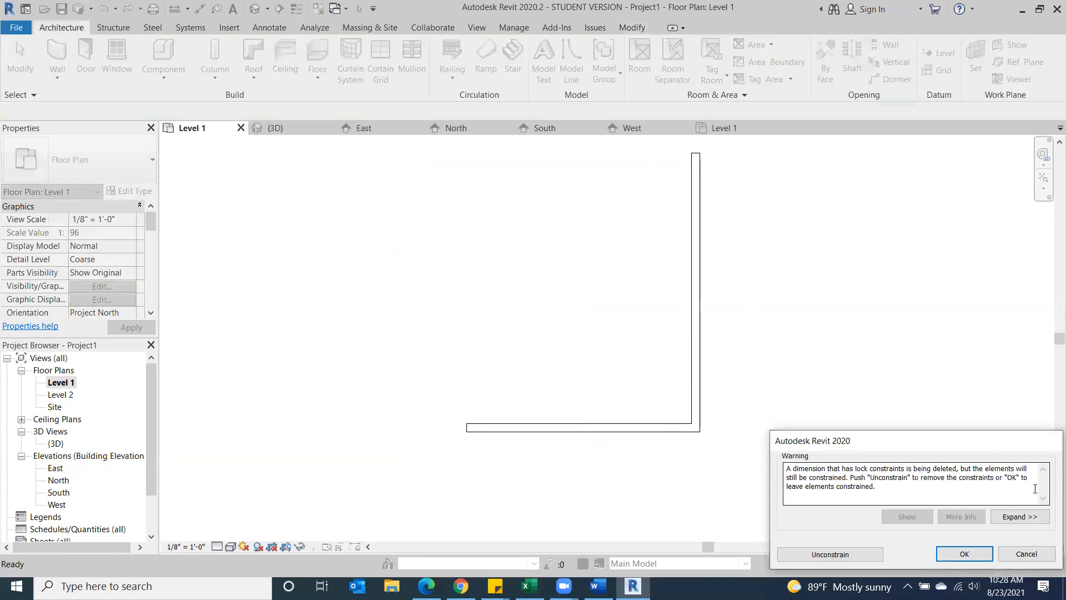
pyautogui.click(965, 554)
# Check the room sizes on the rough floor plan sketch in Edge and return to Revit
pyautogui.scroll(-3, 889, 327)
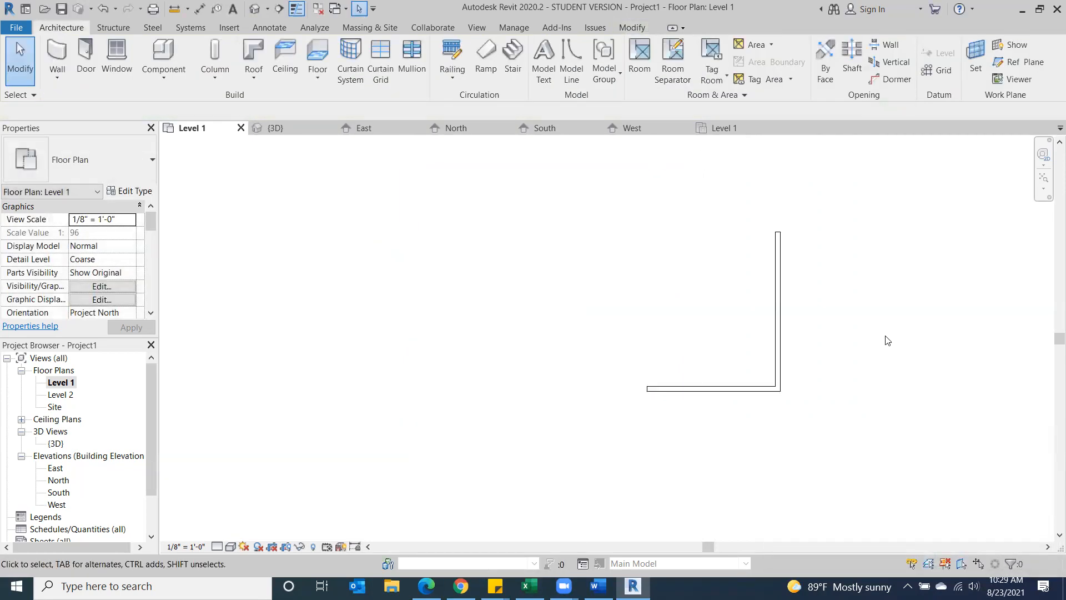
pyautogui.moveTo(885, 338); pyautogui.dragTo(722, 350, button='middle')
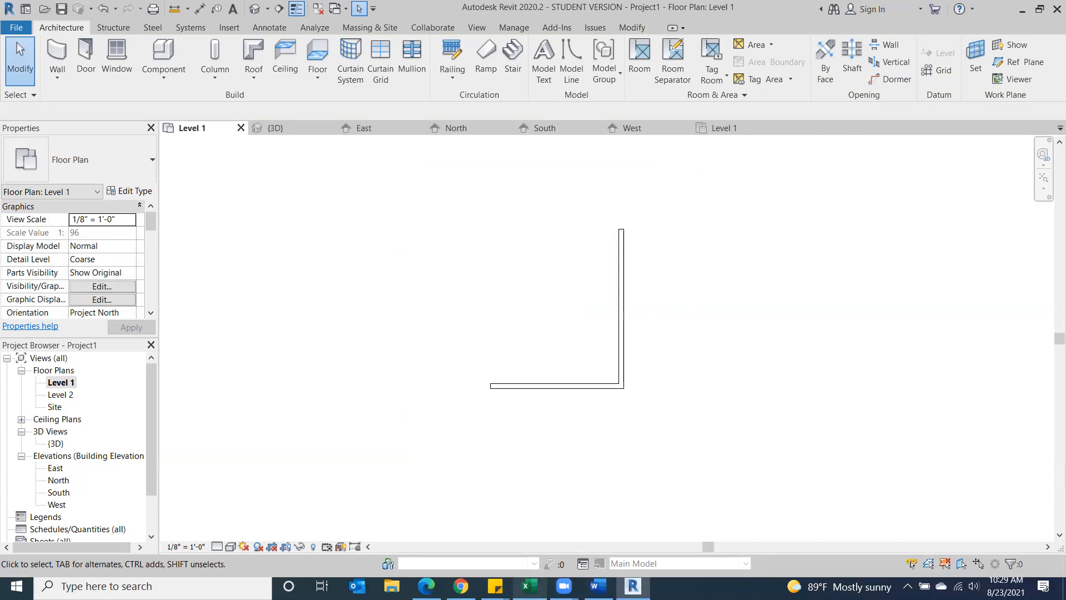
pyautogui.click(427, 586)
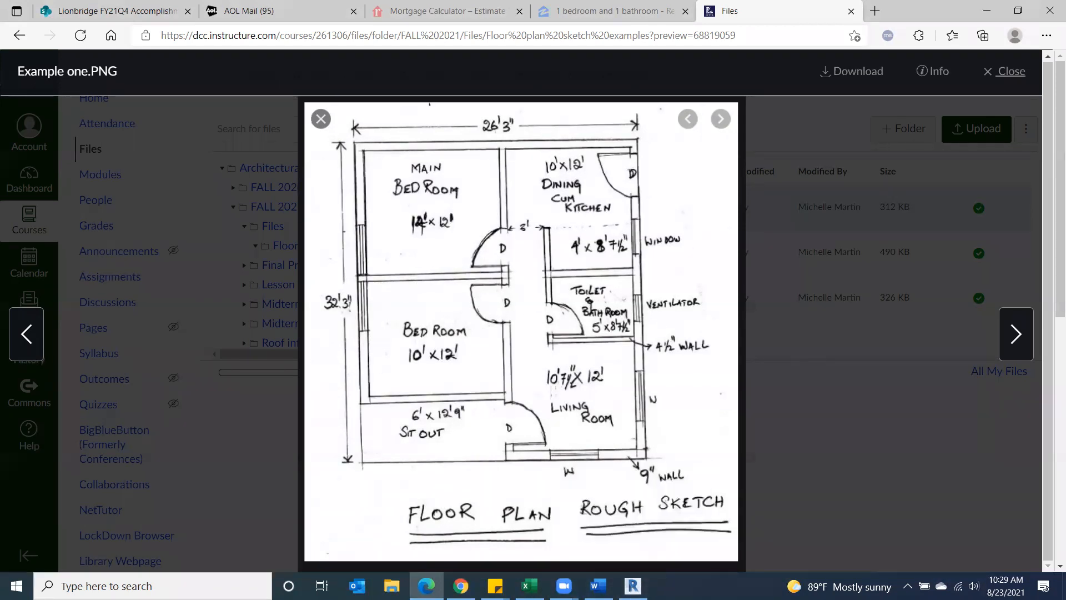
pyautogui.click(633, 586)
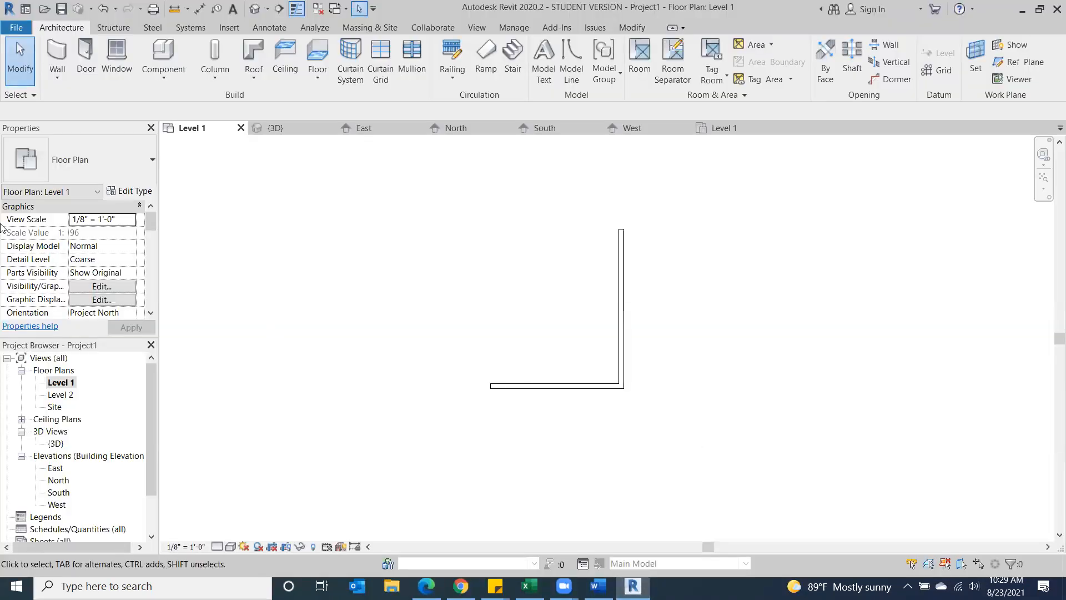
# Draw a vertical Wall Interior 4 1/2" mcm wall about 18'-6" long, going up from the horizontal wall's free end
pyautogui.click(56, 56)
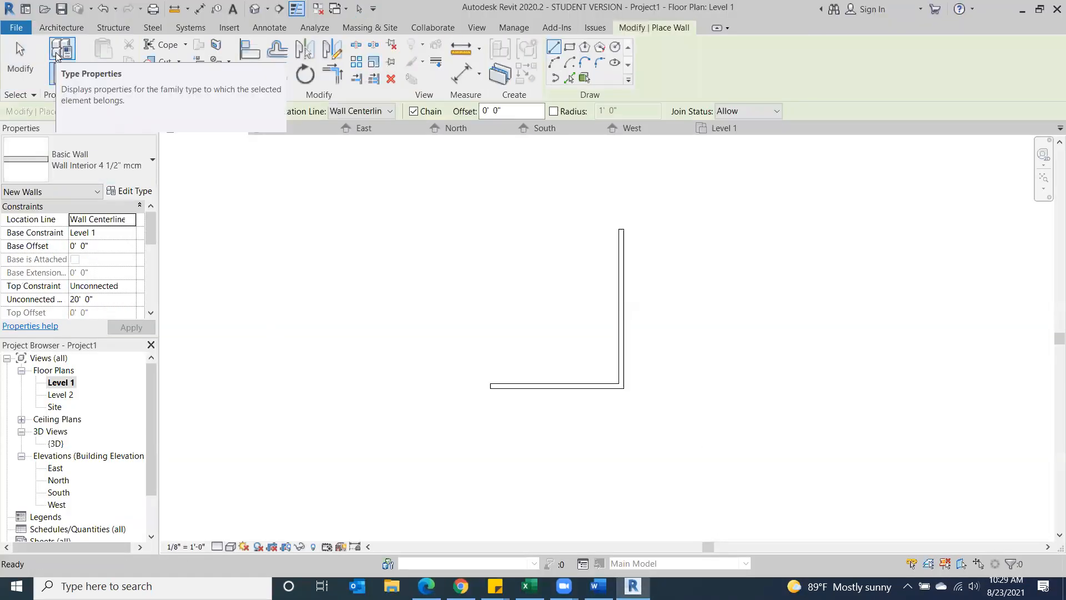
pyautogui.click(490, 385)
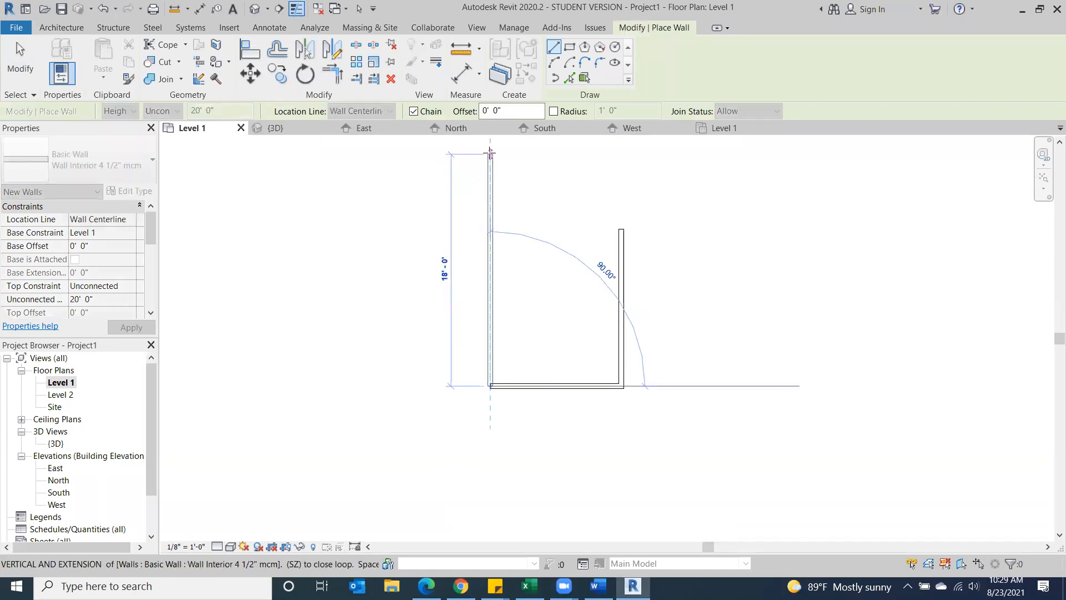
pyautogui.click(490, 148)
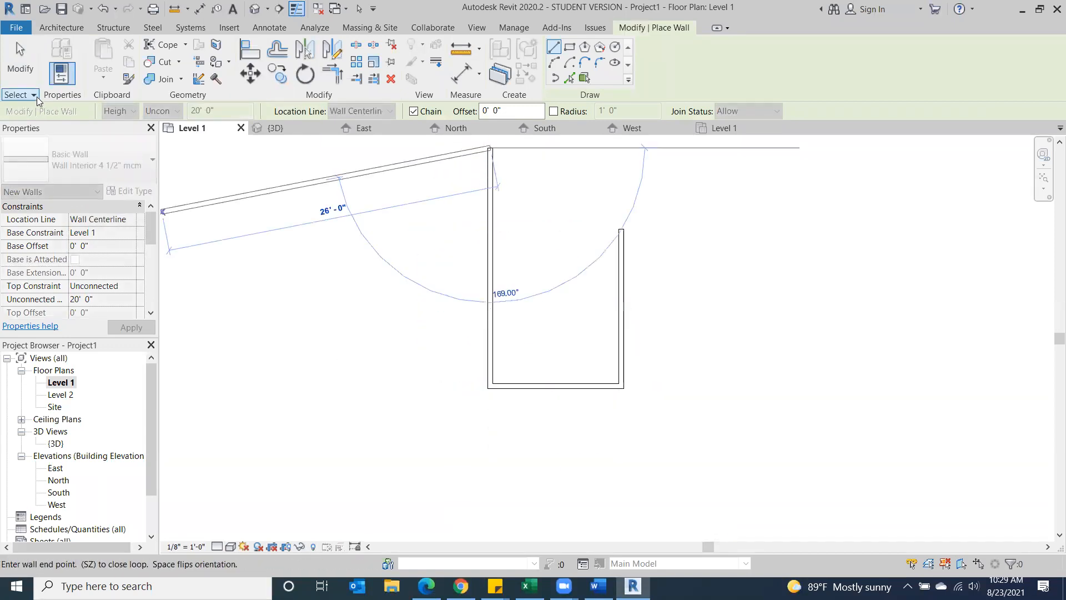
pyautogui.click(20, 58)
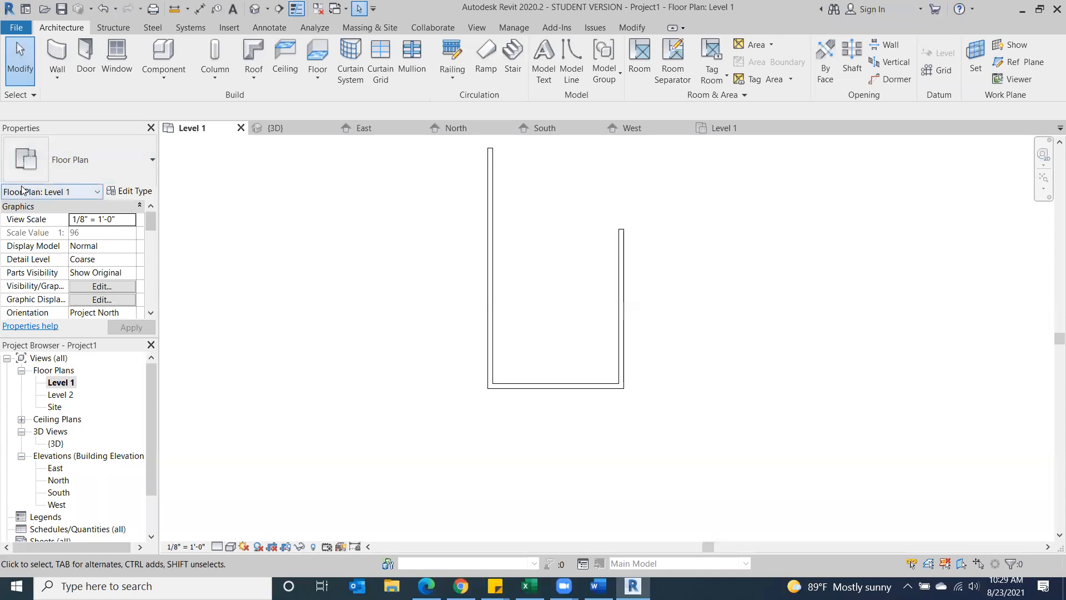
# Change the type of the new 18'-6" vertical wall to Wall Exterior 5 1/2" mcm
pyautogui.click(490, 315)
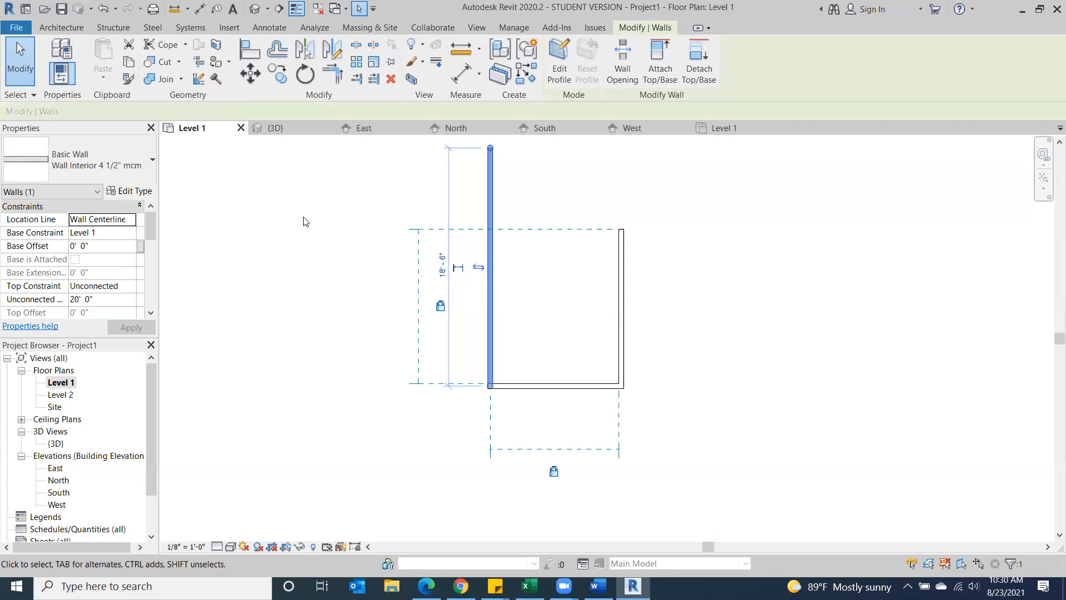
pyautogui.click(133, 162)
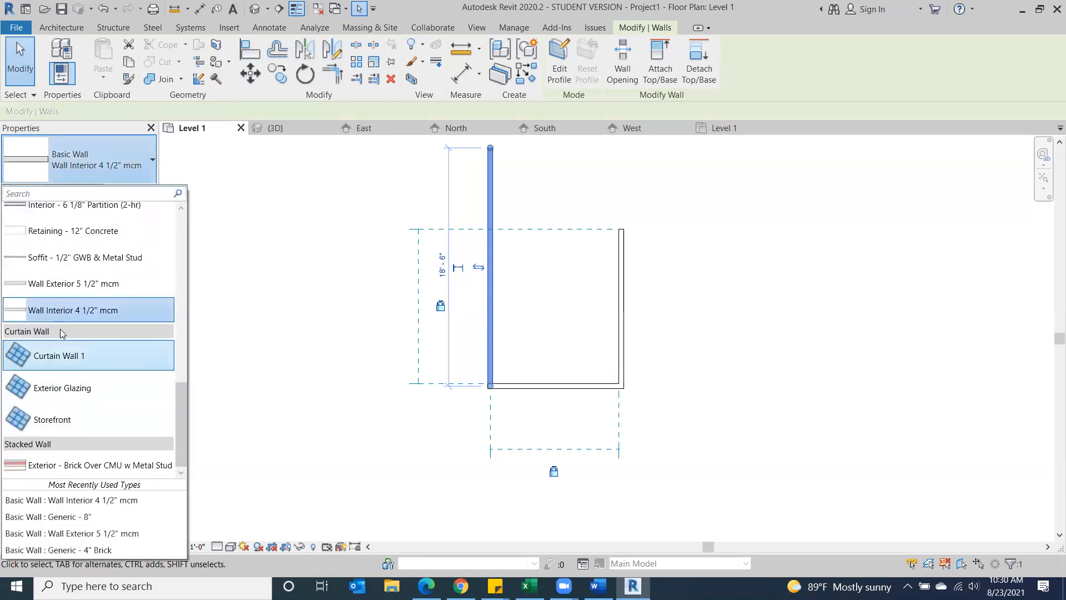
pyautogui.click(66, 285)
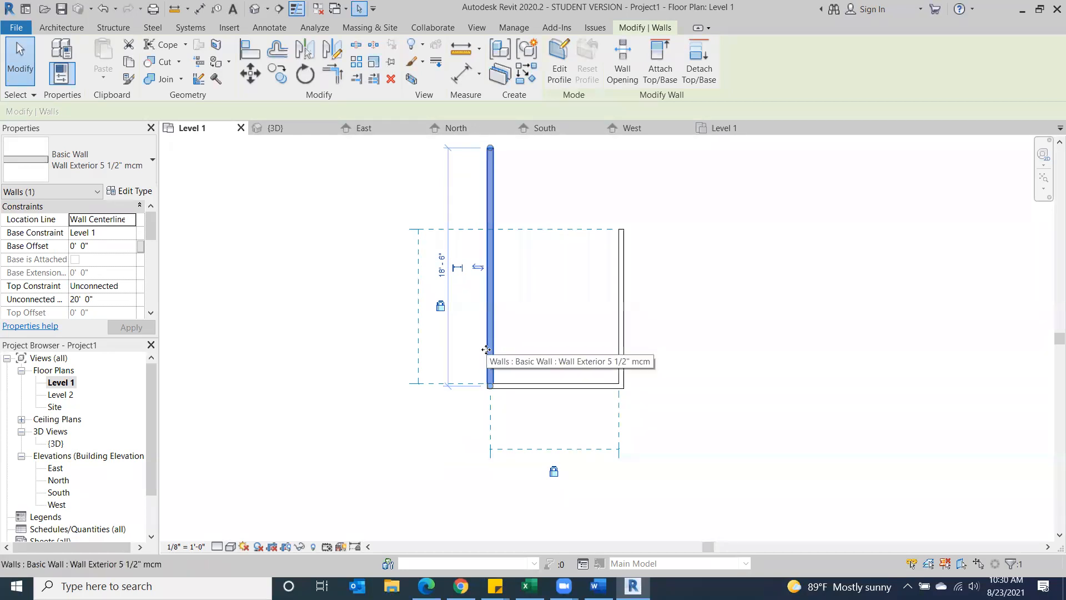
pyautogui.click(282, 454)
pyautogui.scroll(5, 446, 405)
pyautogui.moveTo(534, 352); pyautogui.dragTo(332, 411, button='middle')
pyautogui.scroll(6, 315, 463)
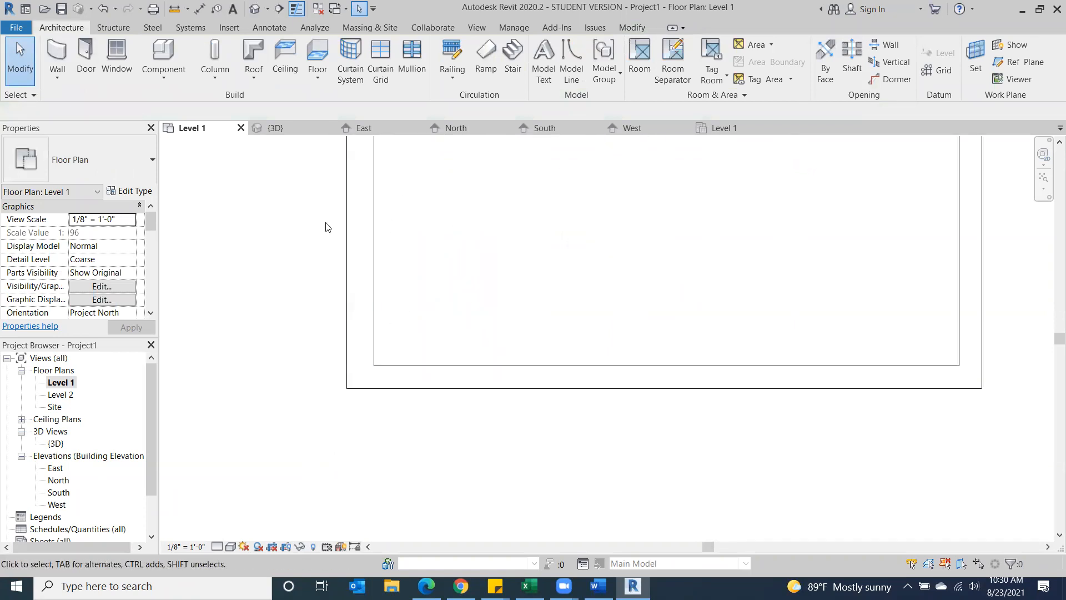
# Change the long vertical exterior wall's type to Generic - 4" Brick
pyautogui.click(365, 269)
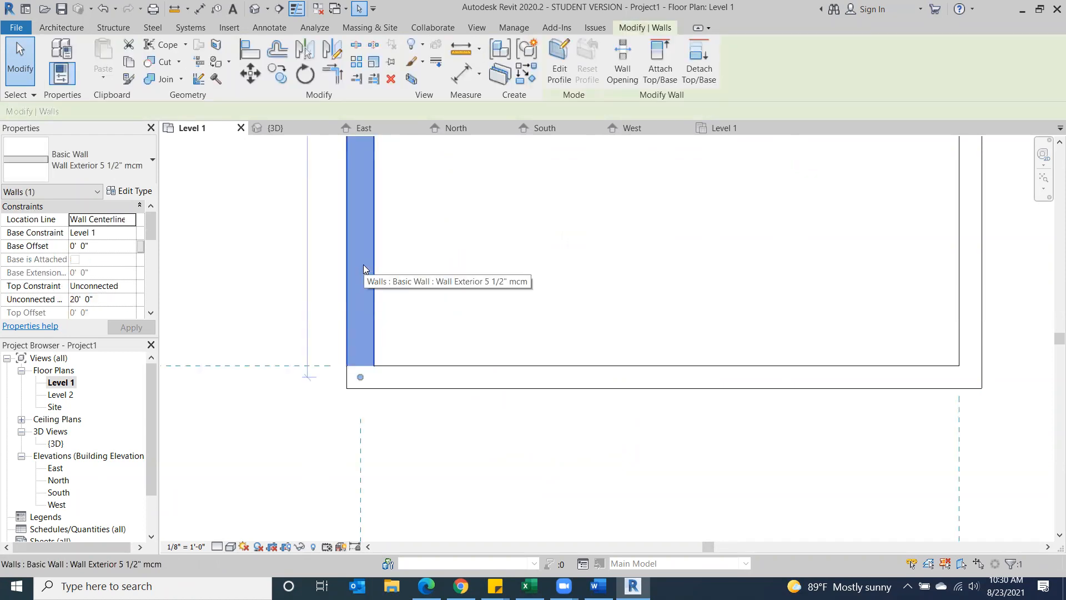
pyautogui.click(144, 163)
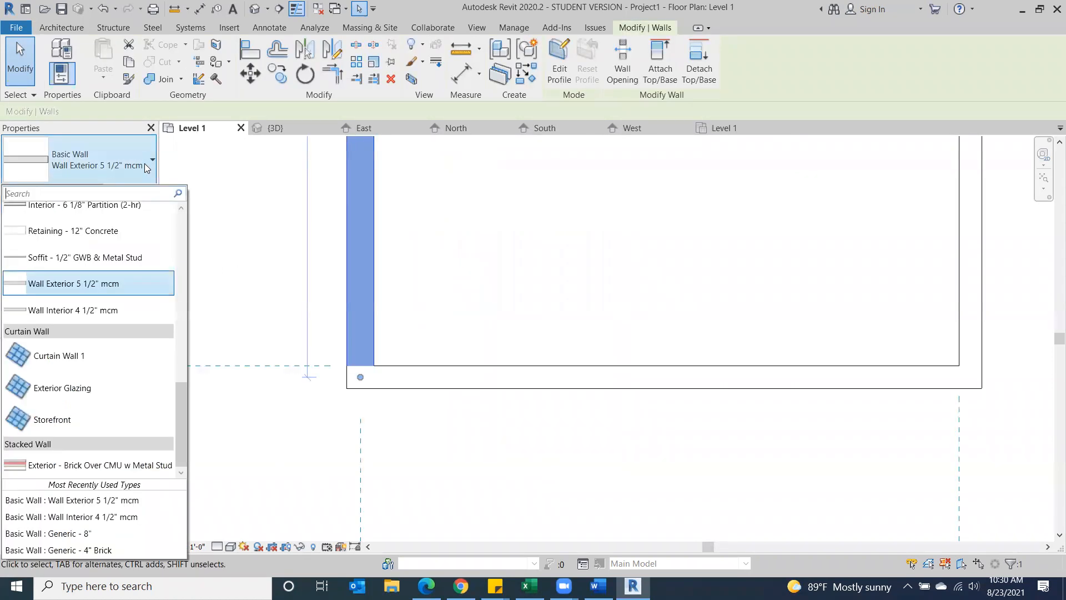
pyautogui.moveTo(180, 412); pyautogui.dragTo(193, 286)
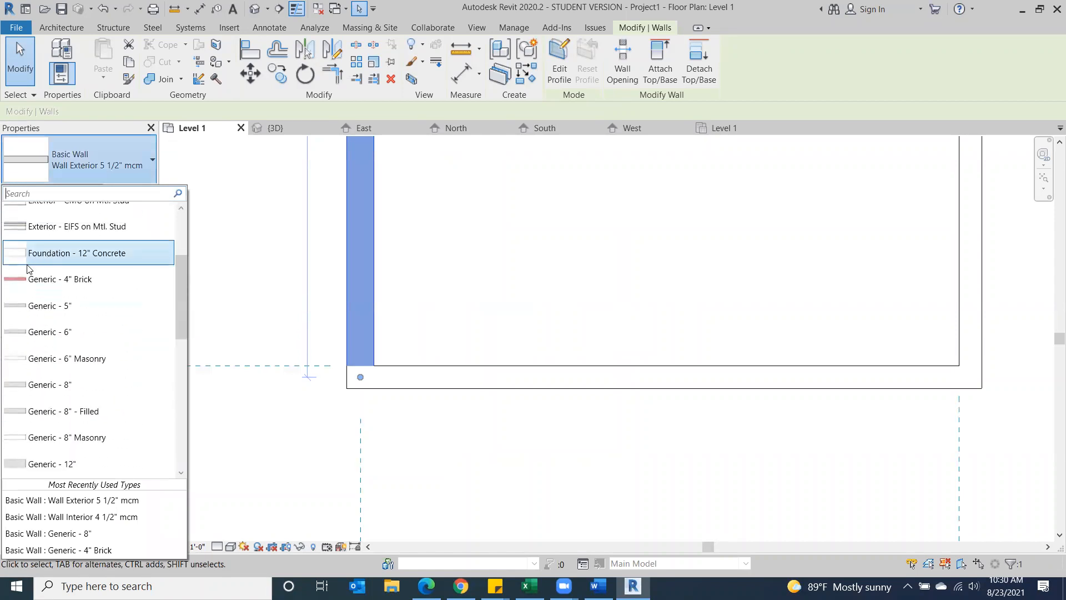
pyautogui.click(88, 276)
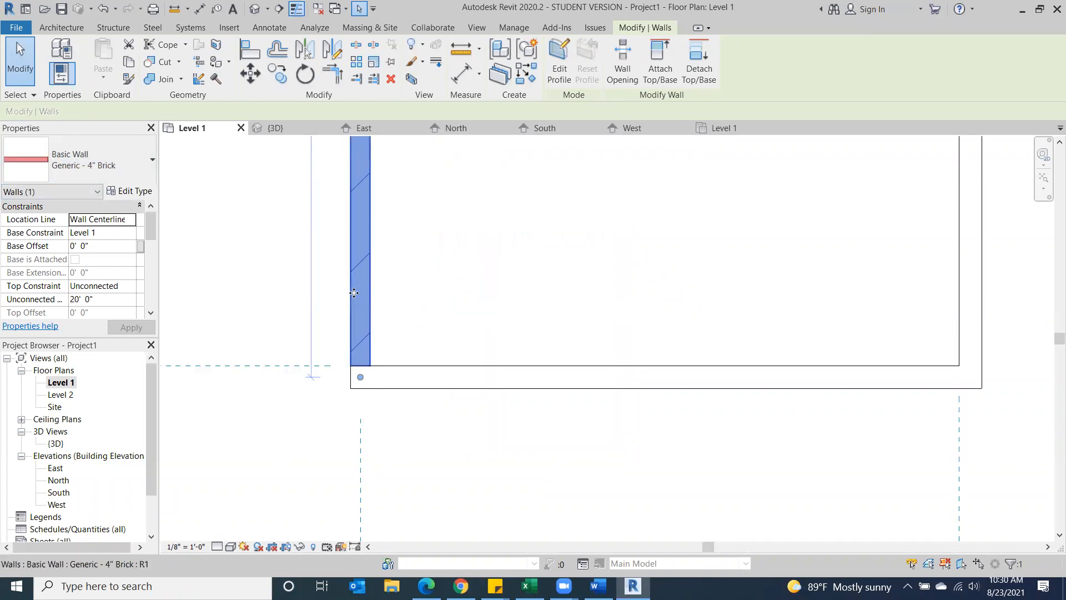
# Set the brick wall's type back to Wall Exterior 5 1/2" mcm
pyautogui.click(120, 168)
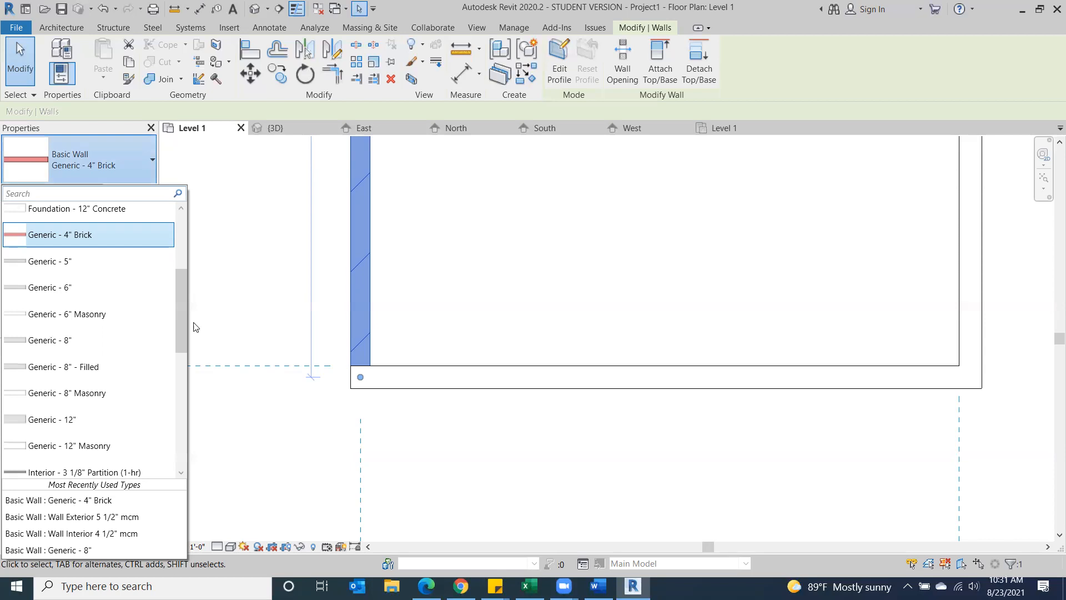
pyautogui.moveTo(183, 343); pyautogui.dragTo(179, 426)
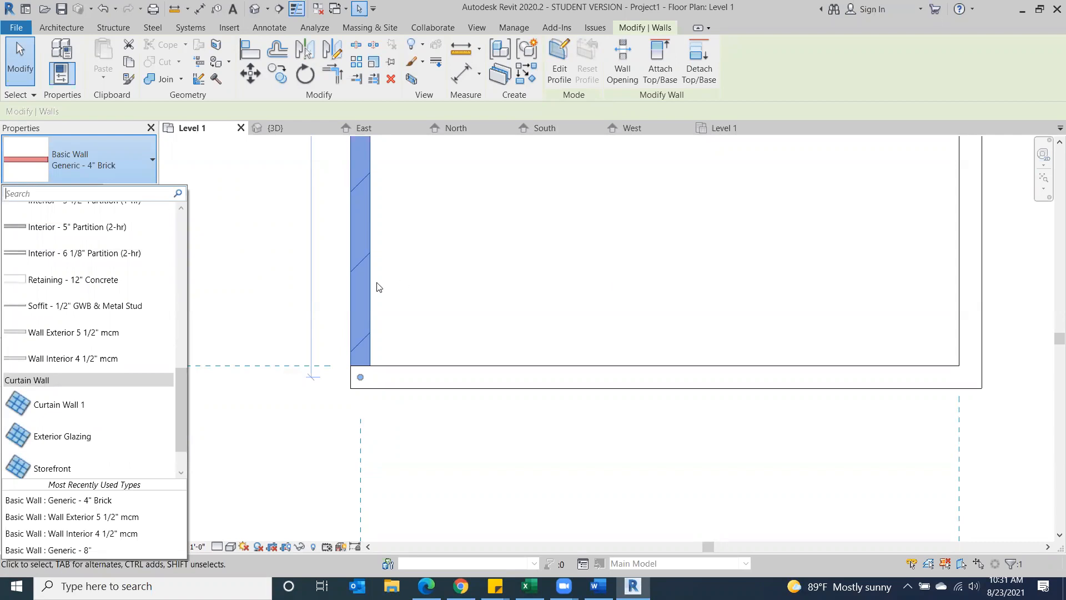
pyautogui.click(54, 331)
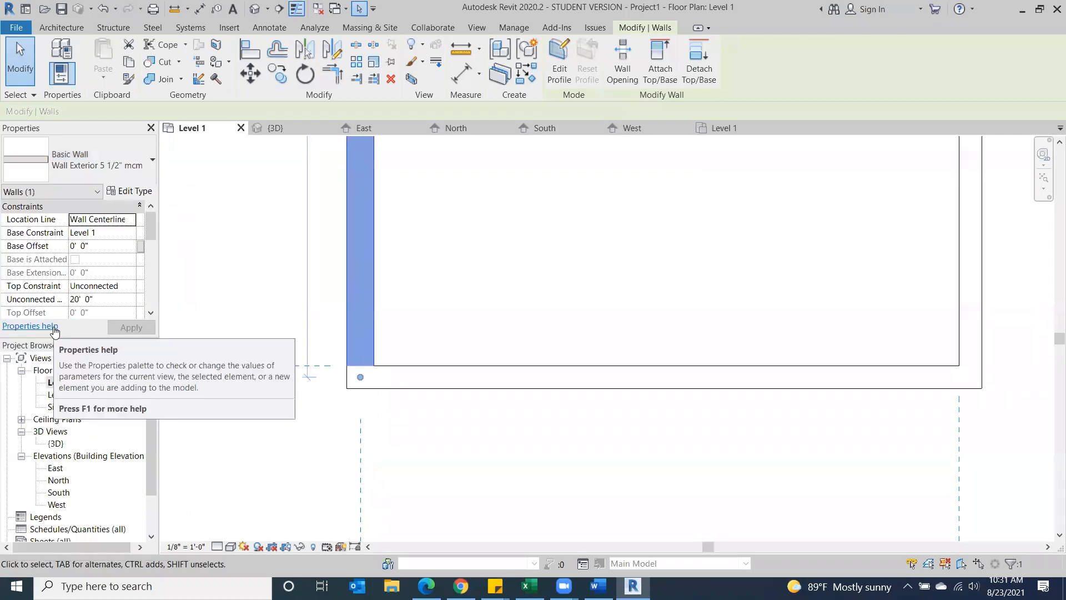
pyautogui.click(628, 449)
pyautogui.scroll(-4, 628, 449)
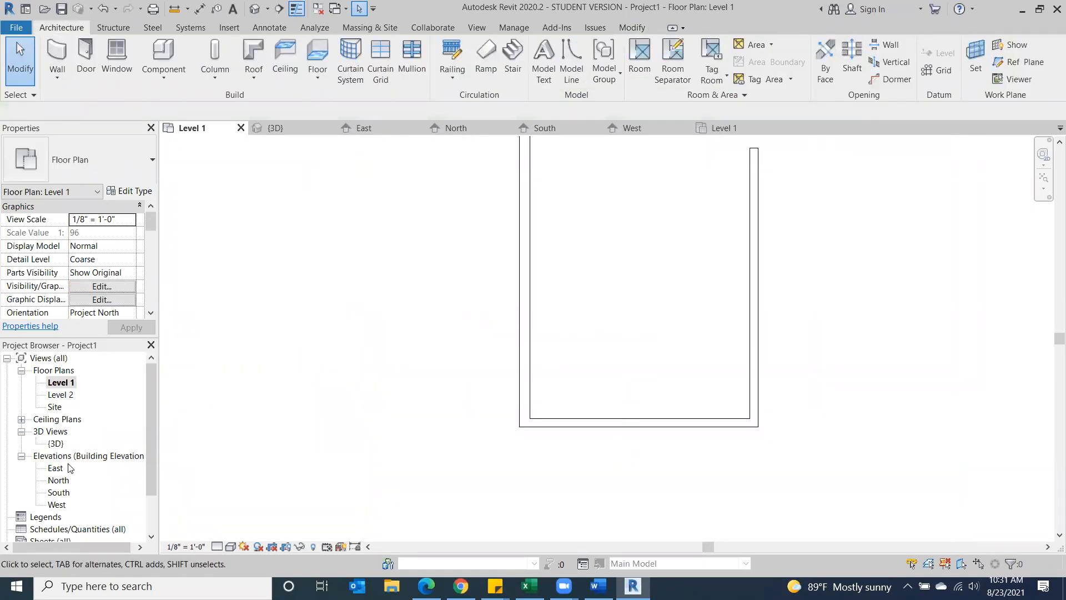
# Inspect the walls in the 3D view and the East elevation, and return to the Level 1 floor plan
pyautogui.doubleClick(56, 444)
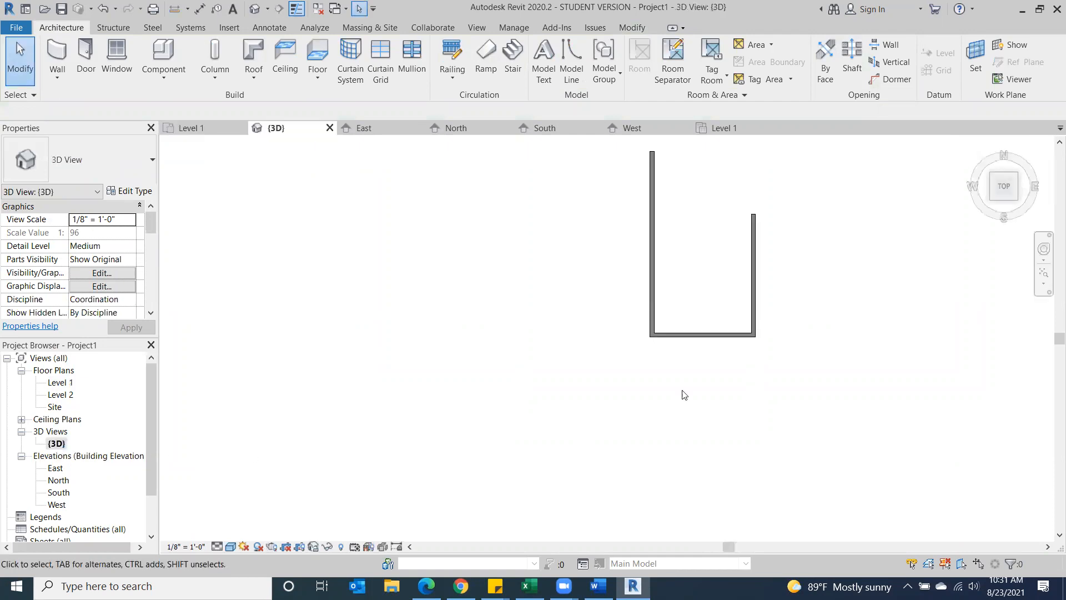
pyautogui.click(995, 200)
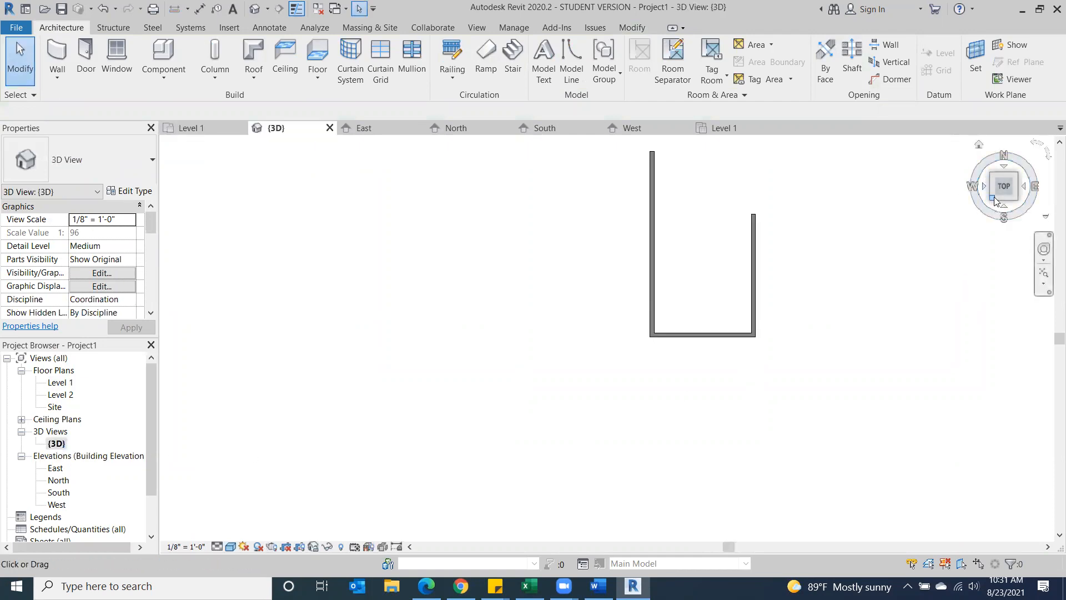
pyautogui.click(59, 491)
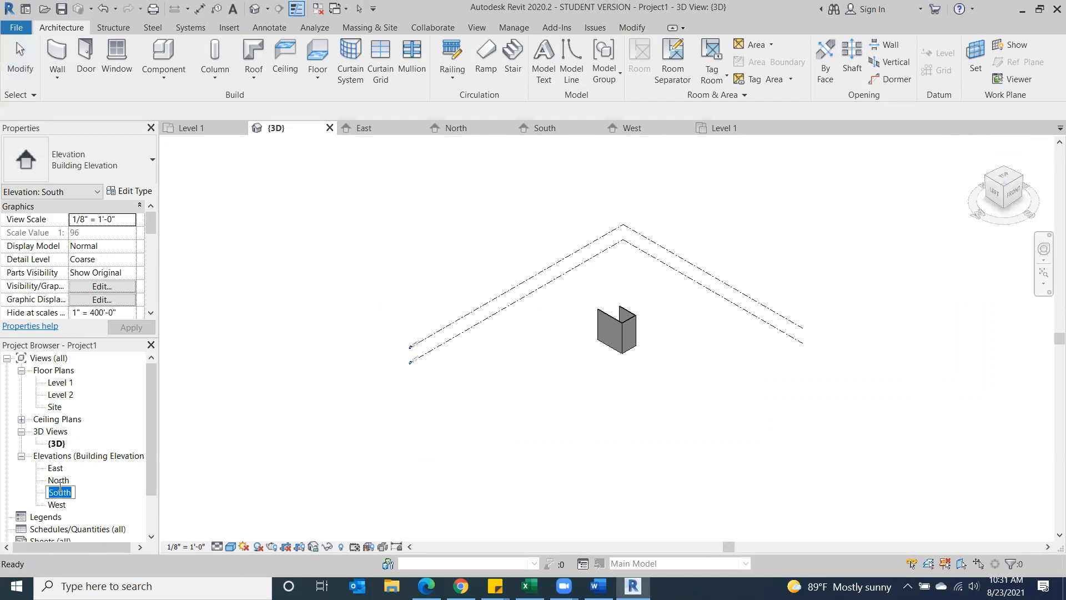
pyautogui.click(58, 469)
pyautogui.doubleClick(59, 470)
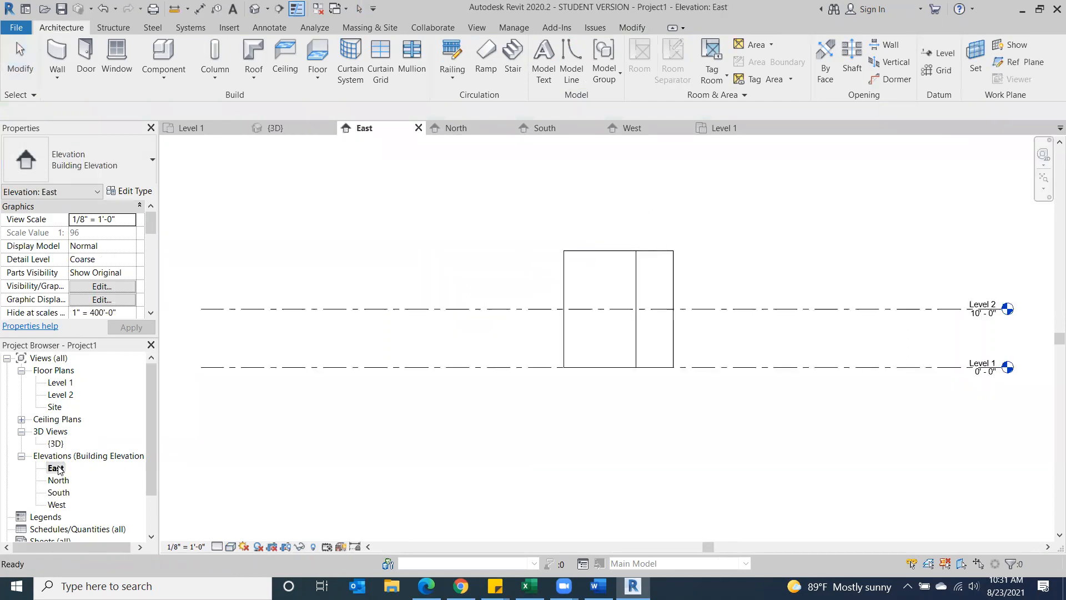
pyautogui.scroll(2, 630, 429)
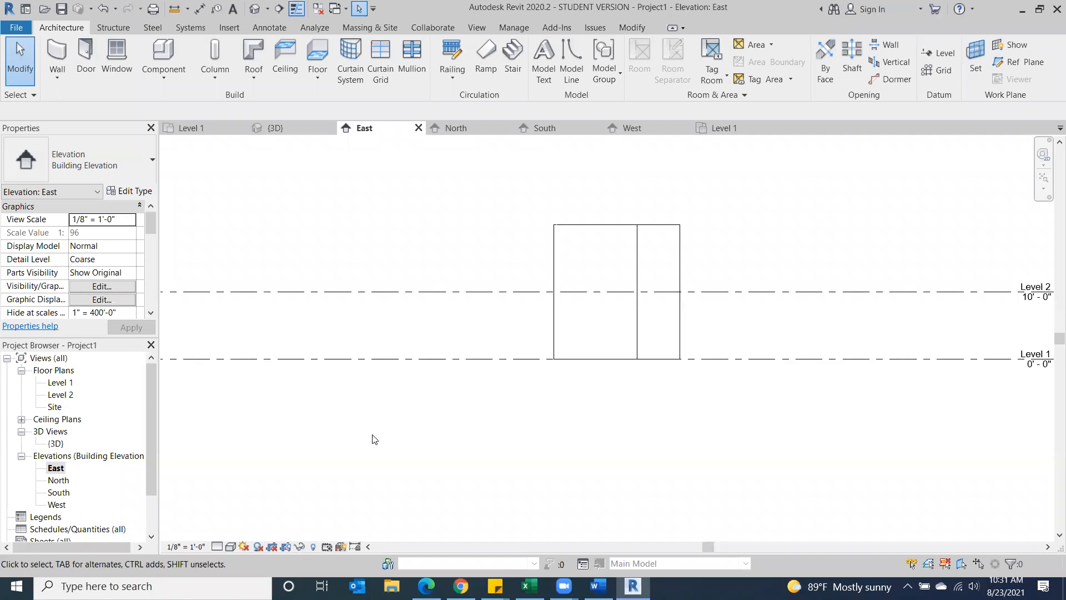
pyautogui.doubleClick(59, 383)
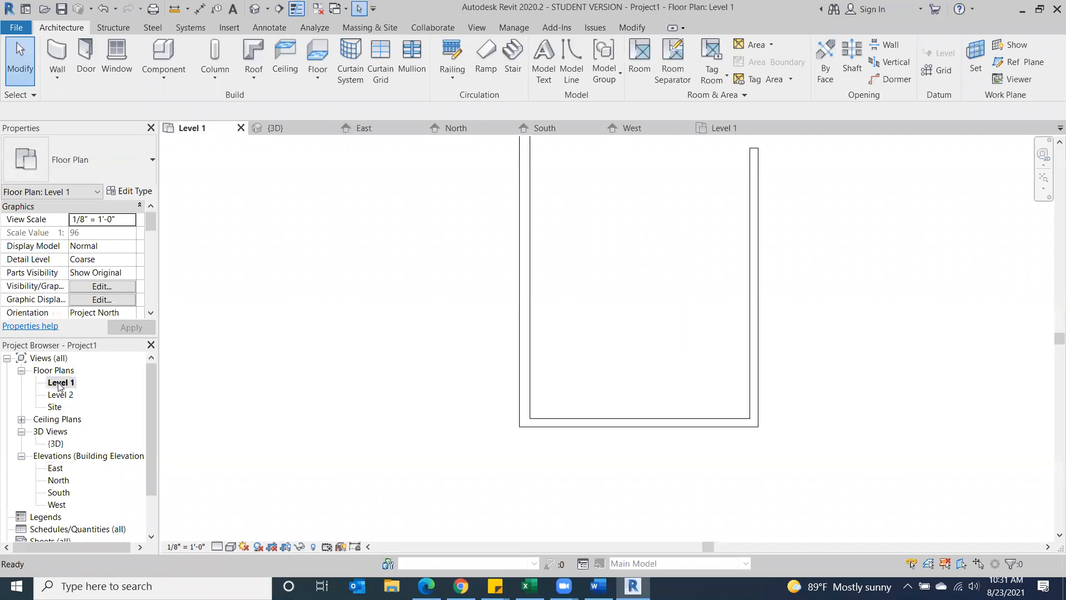
# Change the long vertical wall's type to Exterior - Brick on Mtl. Stud
pyautogui.click(519, 367)
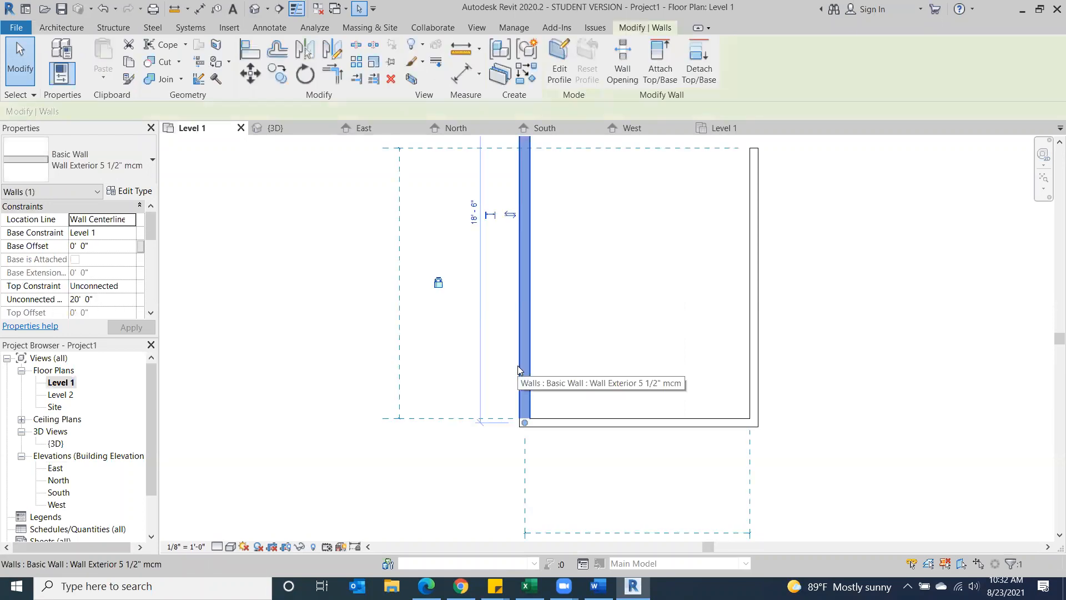
pyautogui.click(320, 363)
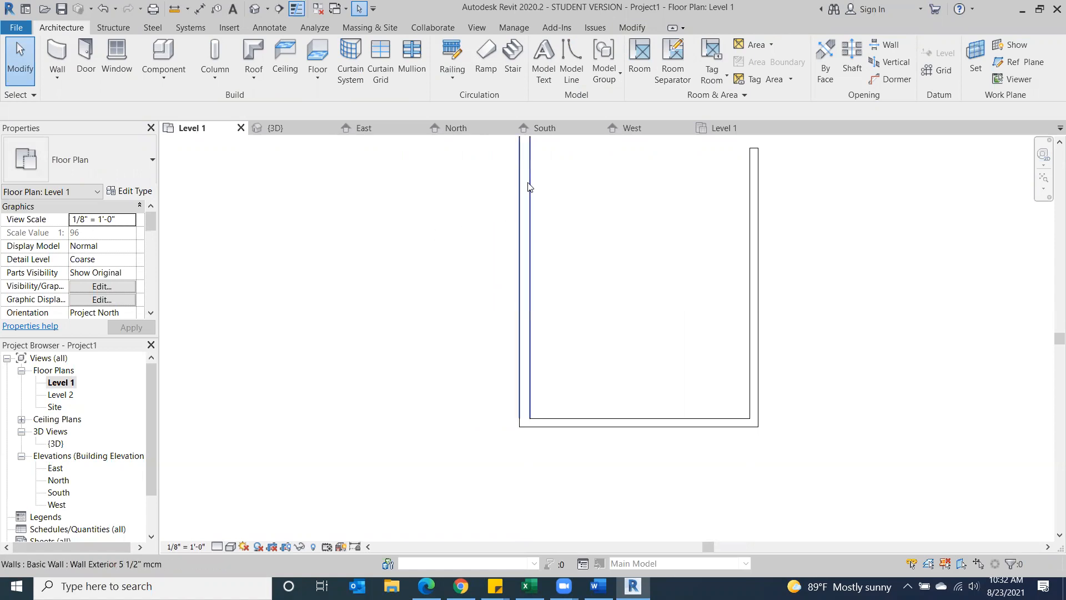
pyautogui.click(525, 222)
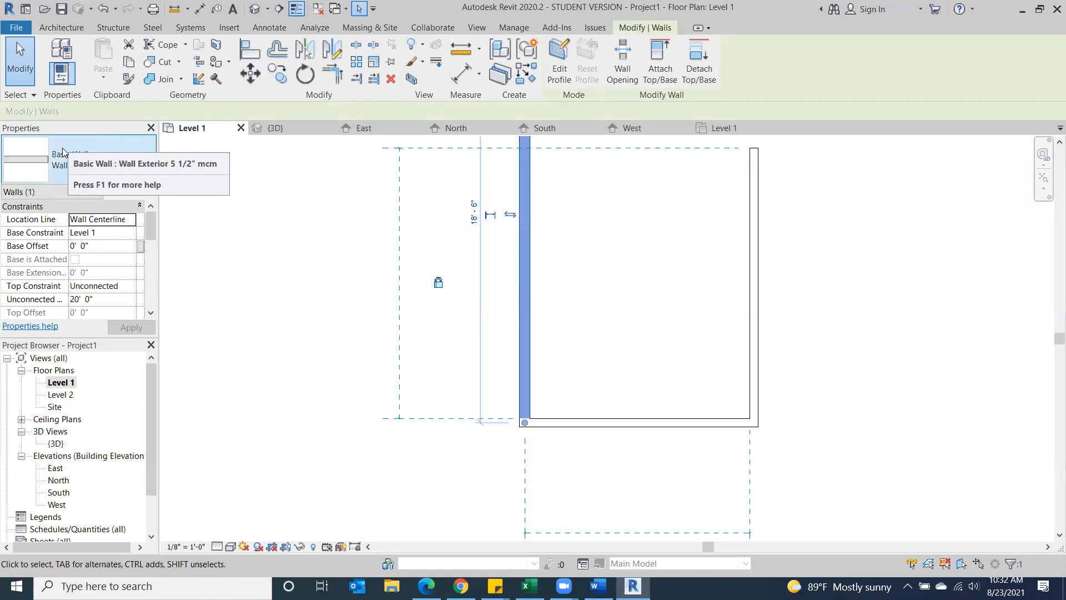
pyautogui.click(142, 145)
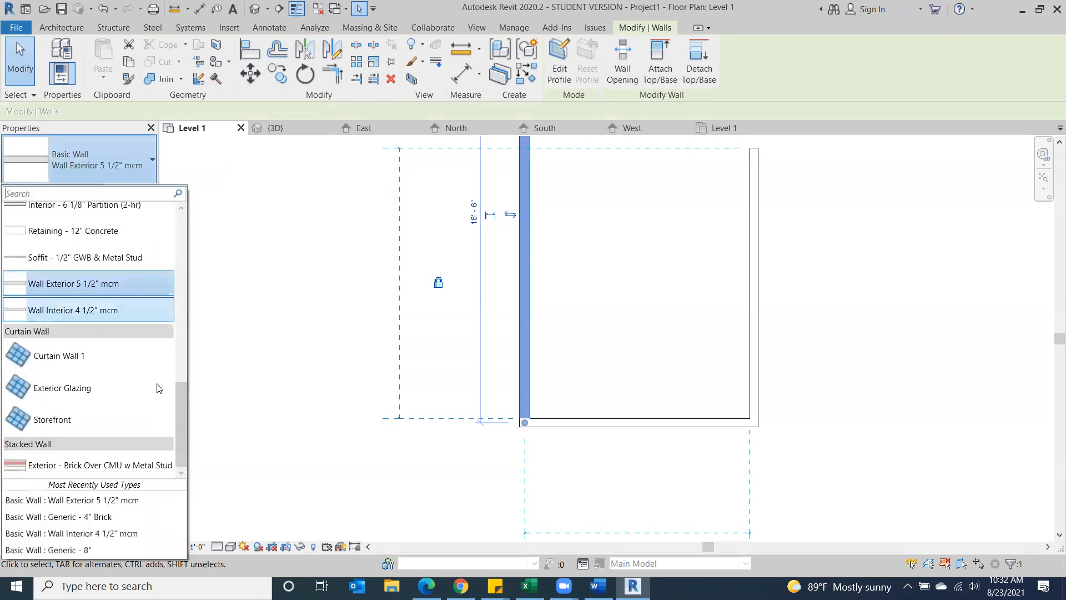
pyautogui.moveTo(179, 402); pyautogui.dragTo(205, 218)
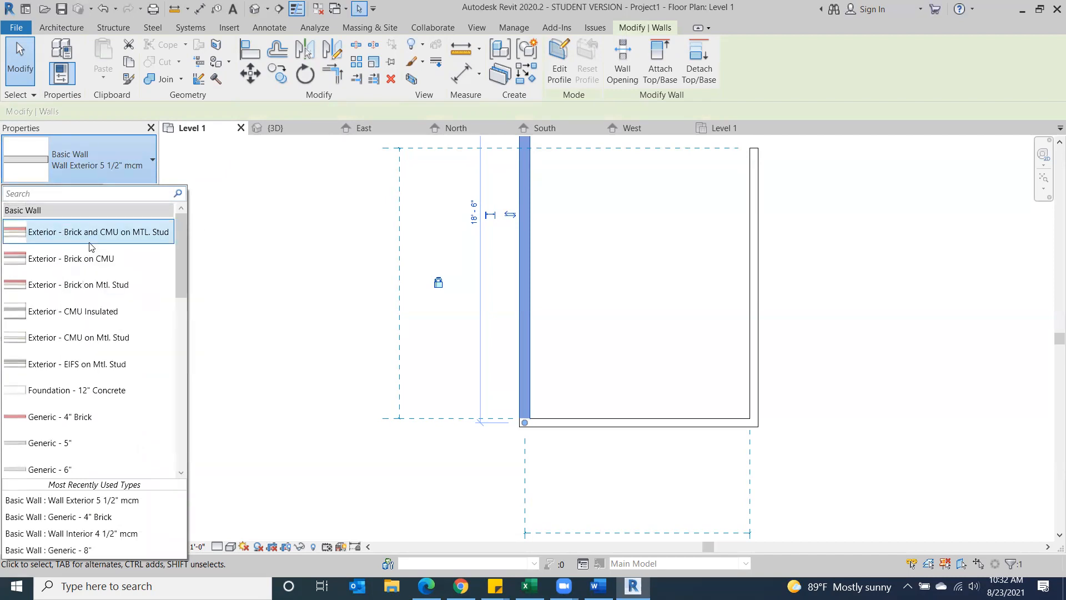
pyautogui.click(66, 286)
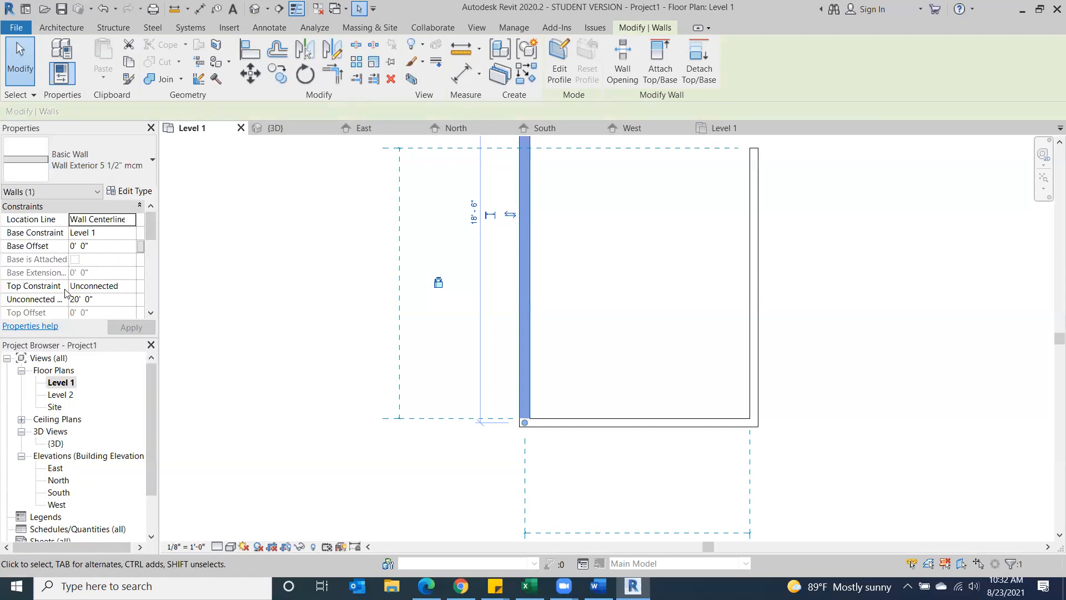
pyautogui.click(224, 326)
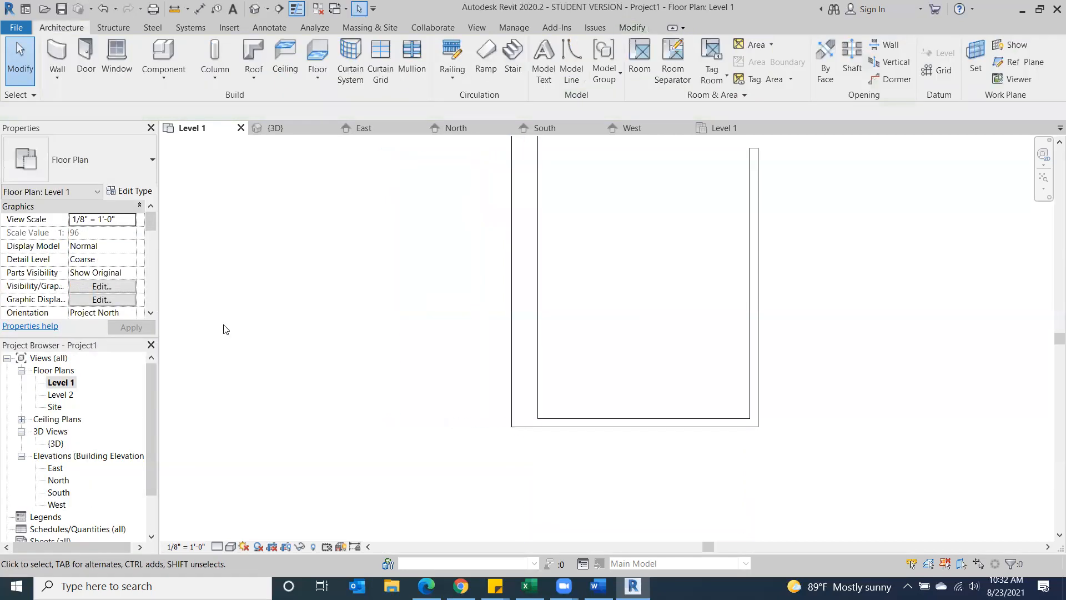
pyautogui.click(525, 296)
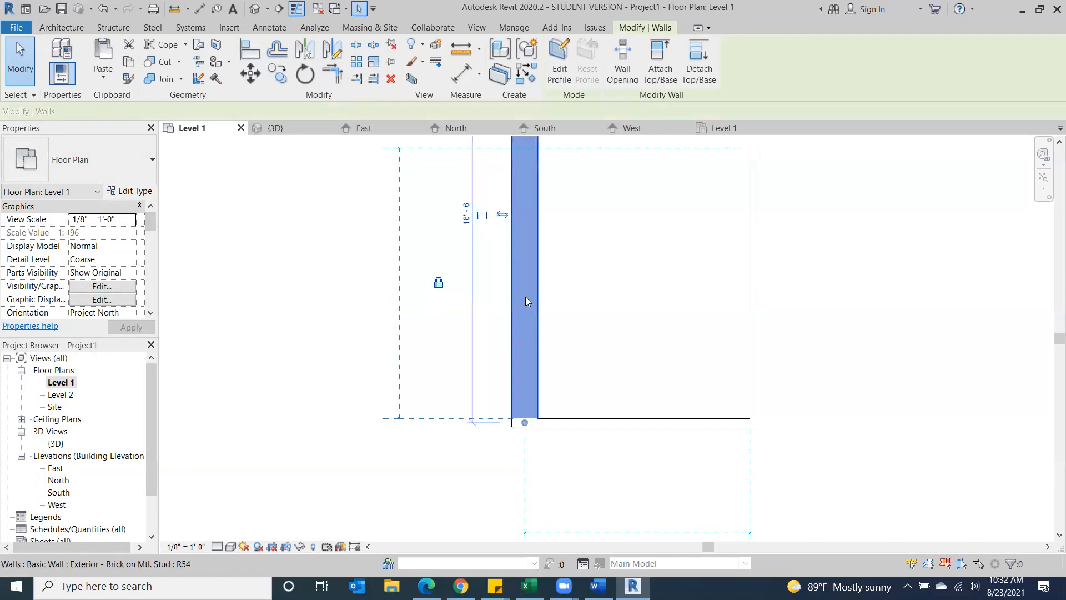
pyautogui.click(328, 349)
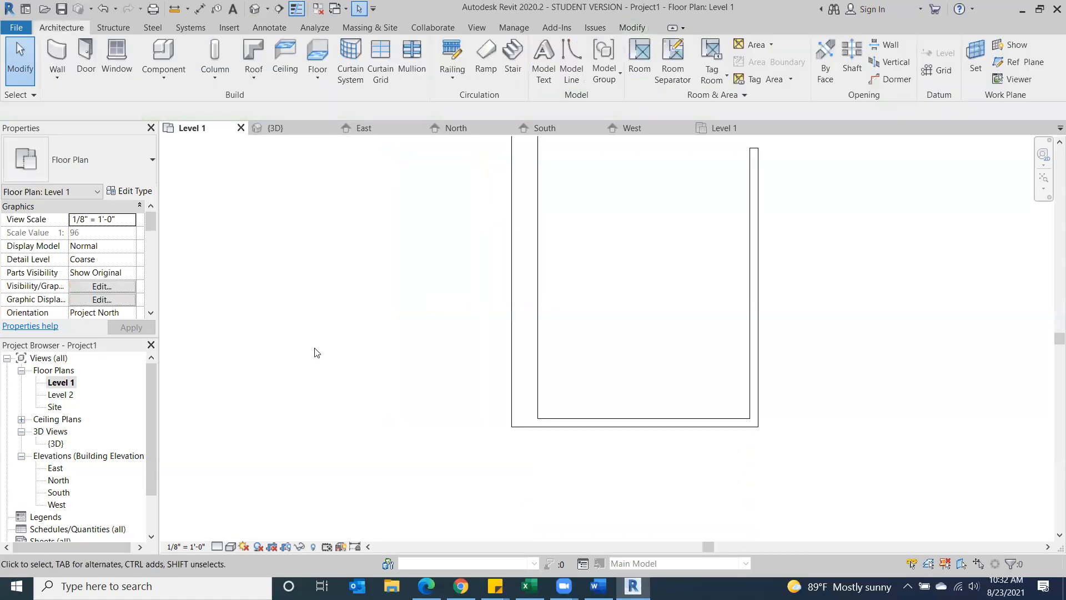
# Set the Level 1 plan's detail level to Fine and examine the layers of the brick-on-stud wall
pyautogui.click(217, 547)
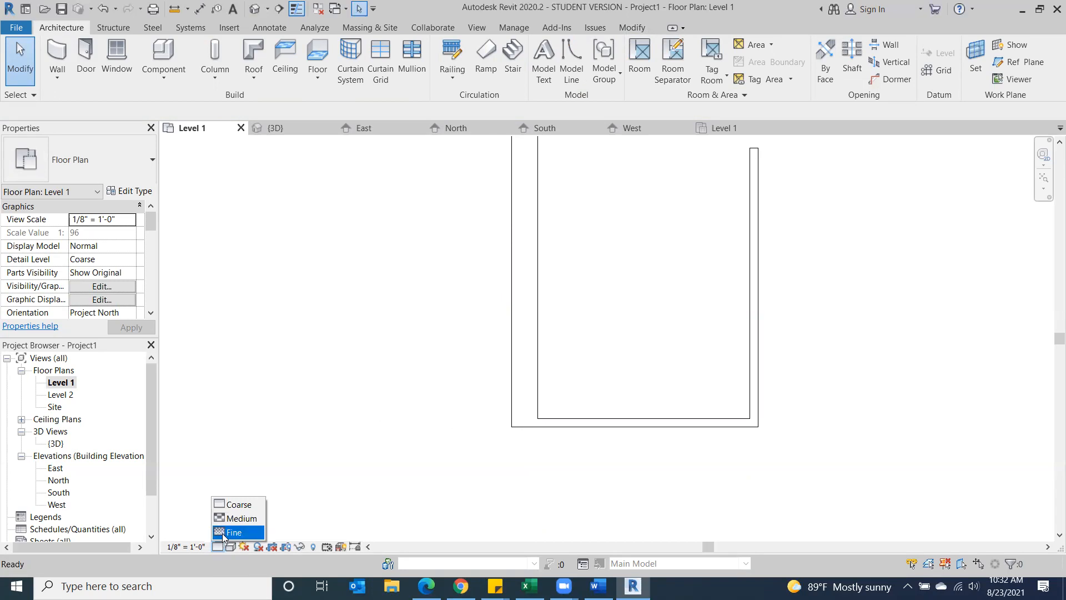
pyautogui.click(228, 532)
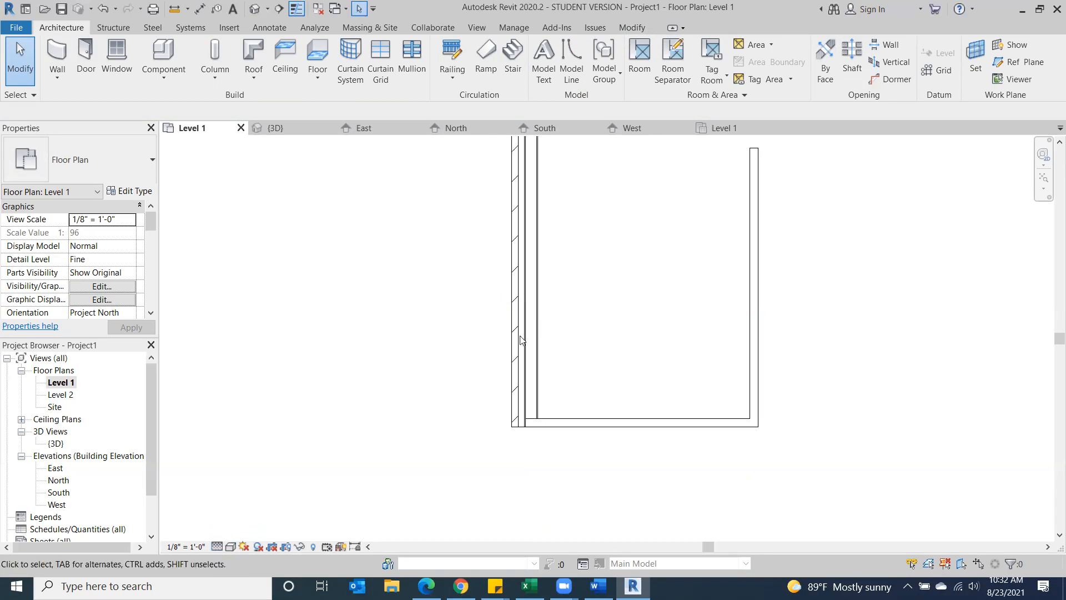
pyautogui.scroll(3, 616, 311)
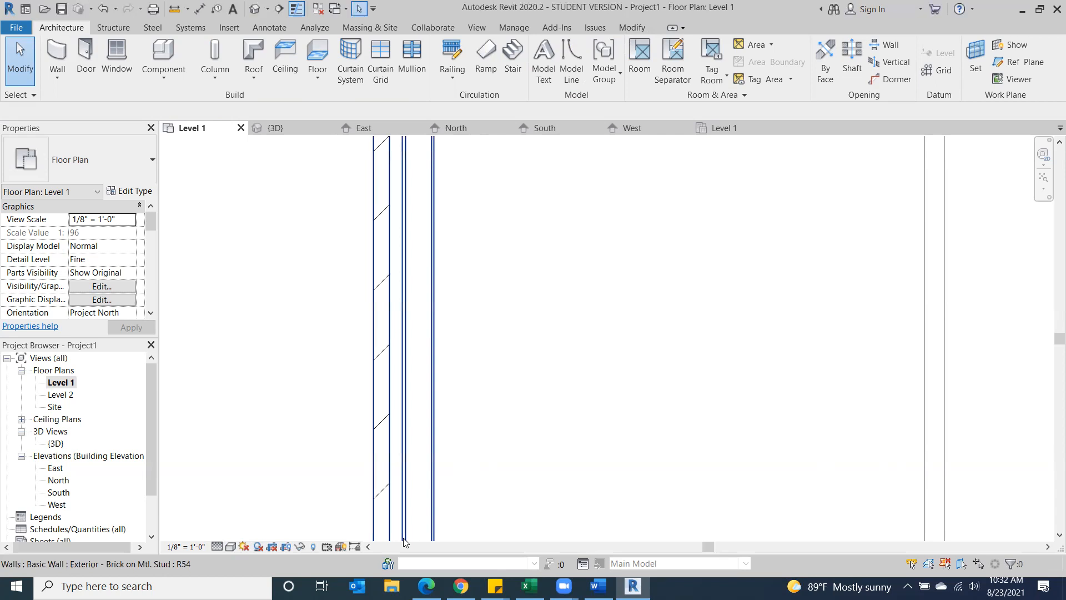
pyautogui.scroll(-2, 572, 400)
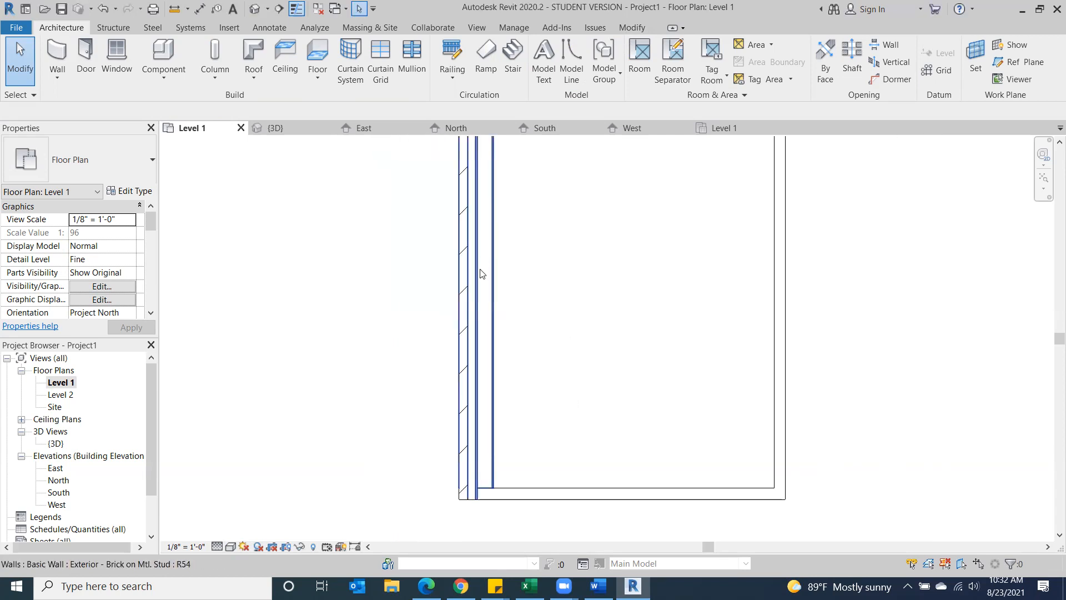
# Set the Level 1 plan's visual style to Consistent Colors and examine the colored layers of the brick-on-stud wall
pyautogui.click(230, 546)
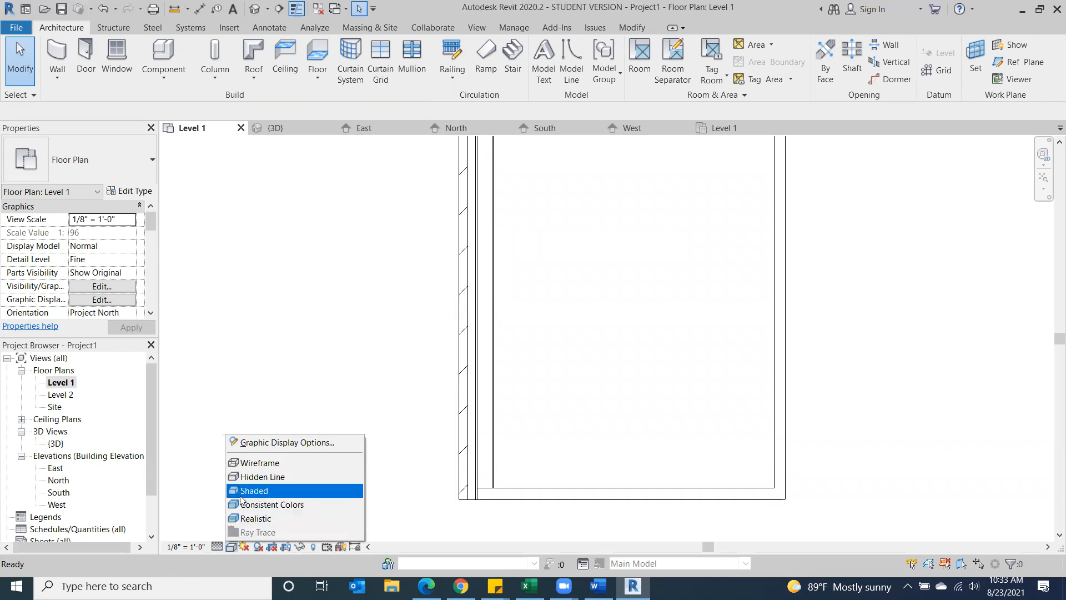
pyautogui.click(246, 509)
pyautogui.scroll(4, 455, 381)
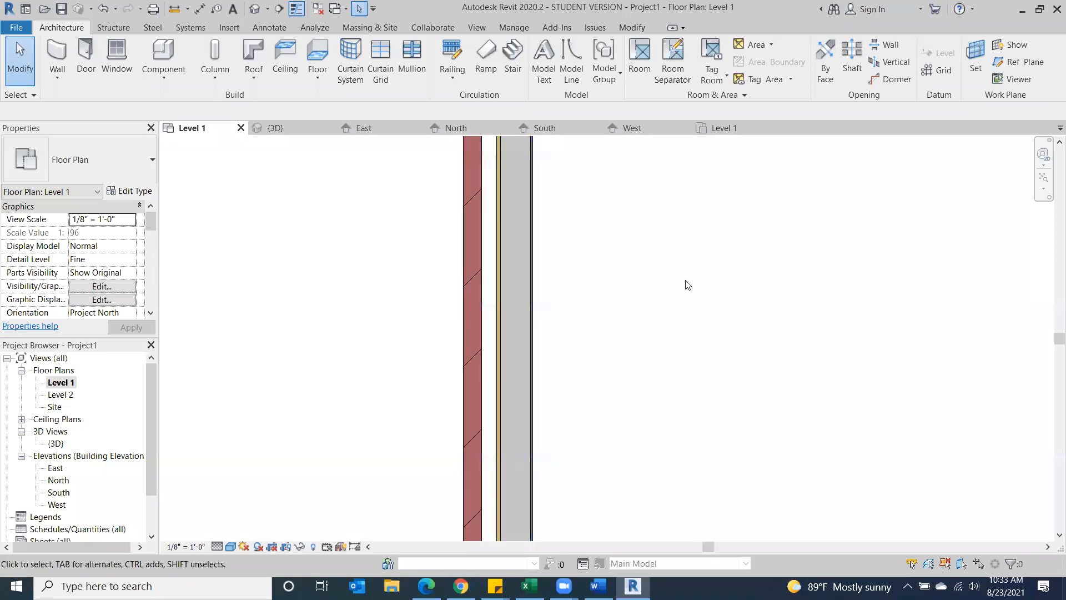
pyautogui.scroll(-2, 717, 417)
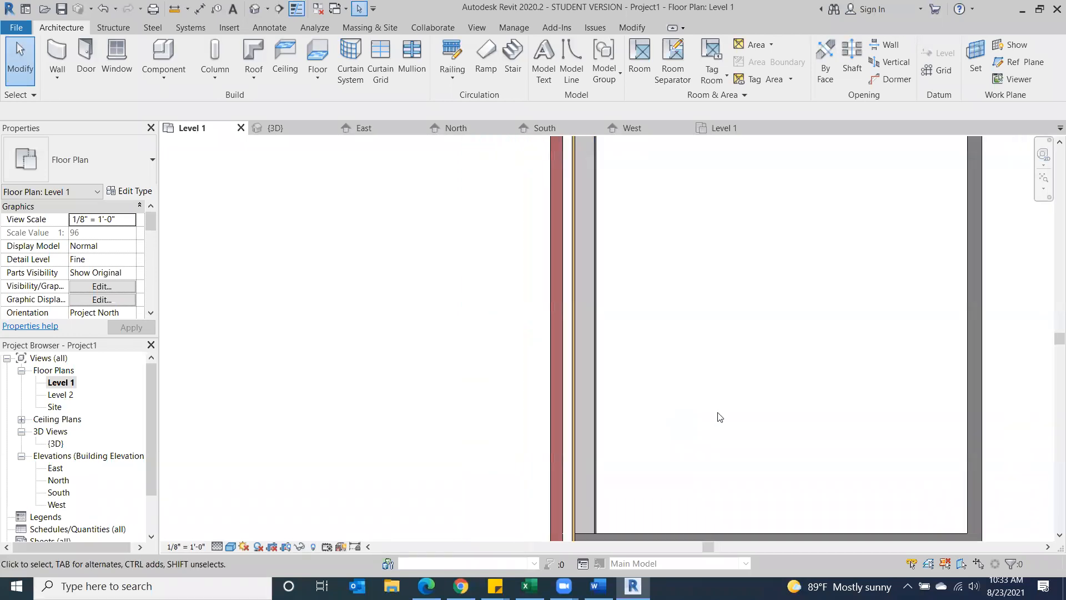
pyautogui.scroll(-1, 717, 417)
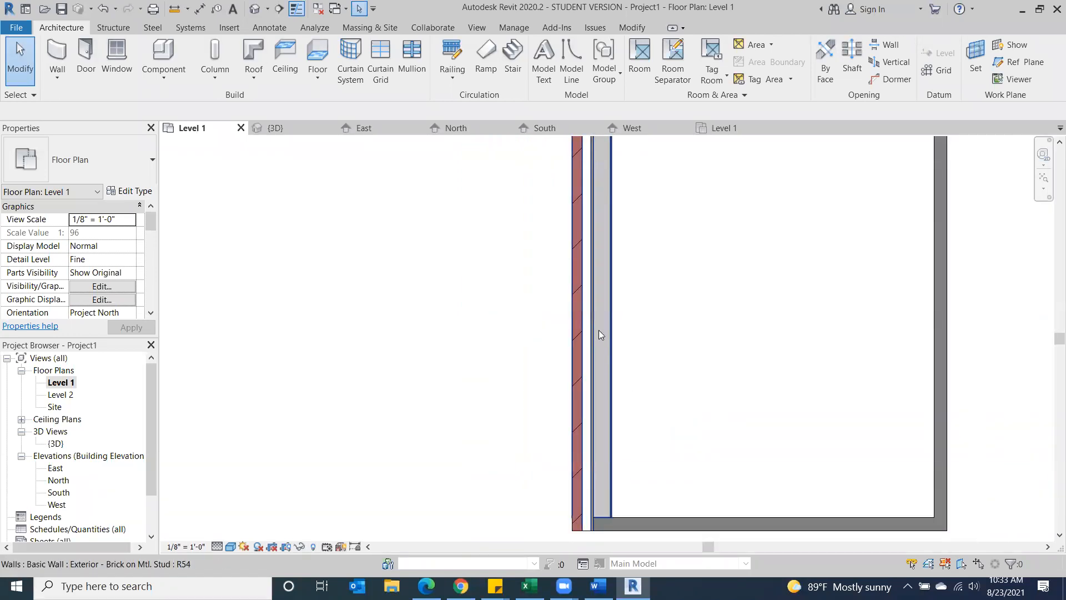
# Change the brick-on-stud wall's type to Wall Exterior 5 1/2" mcm
pyautogui.click(606, 349)
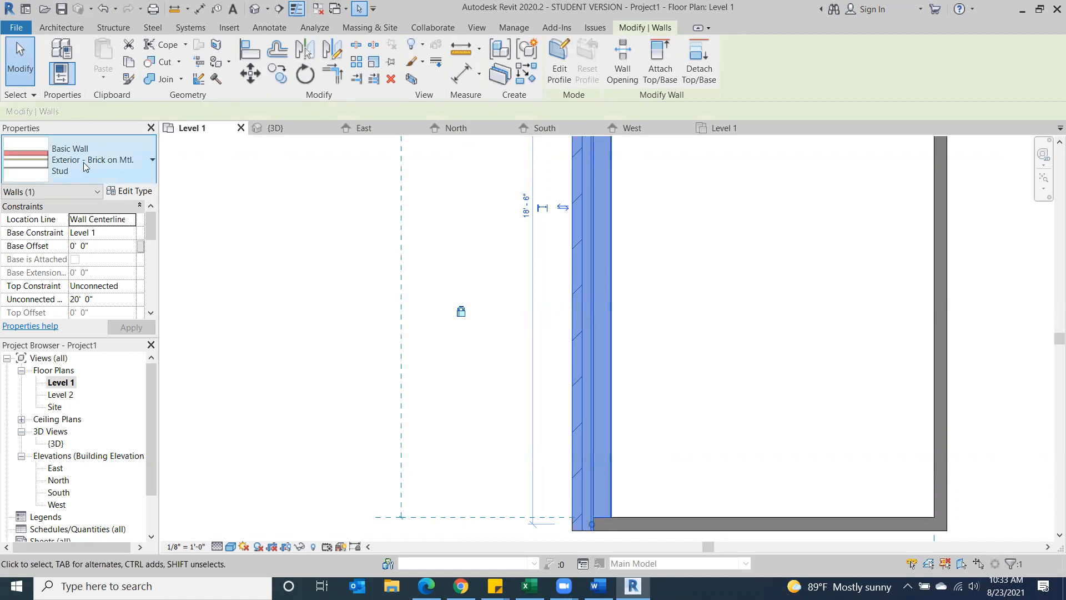
pyautogui.click(148, 178)
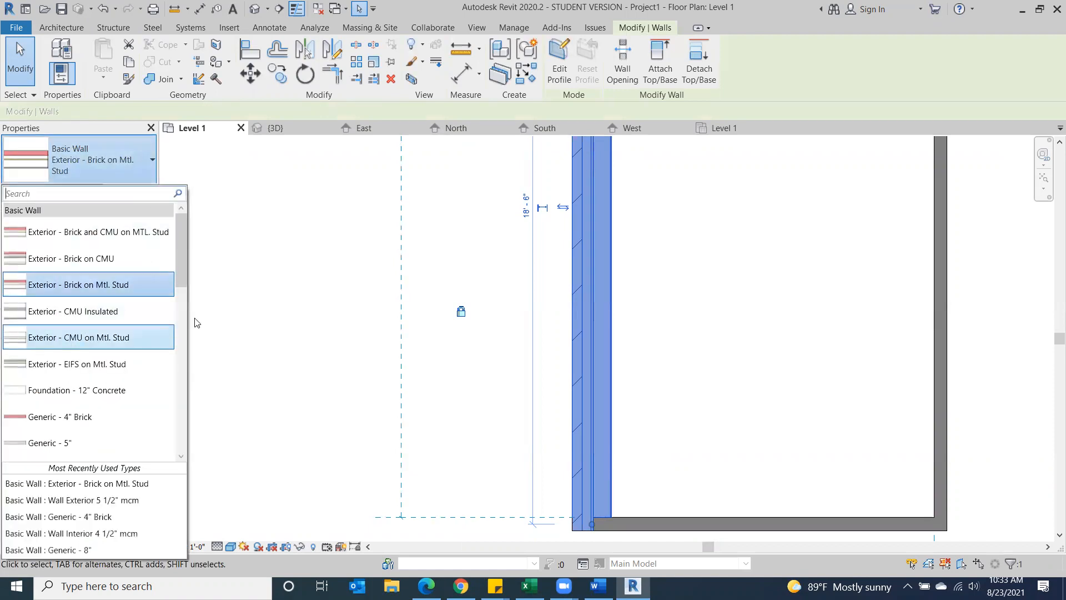
pyautogui.moveTo(181, 280); pyautogui.dragTo(164, 452)
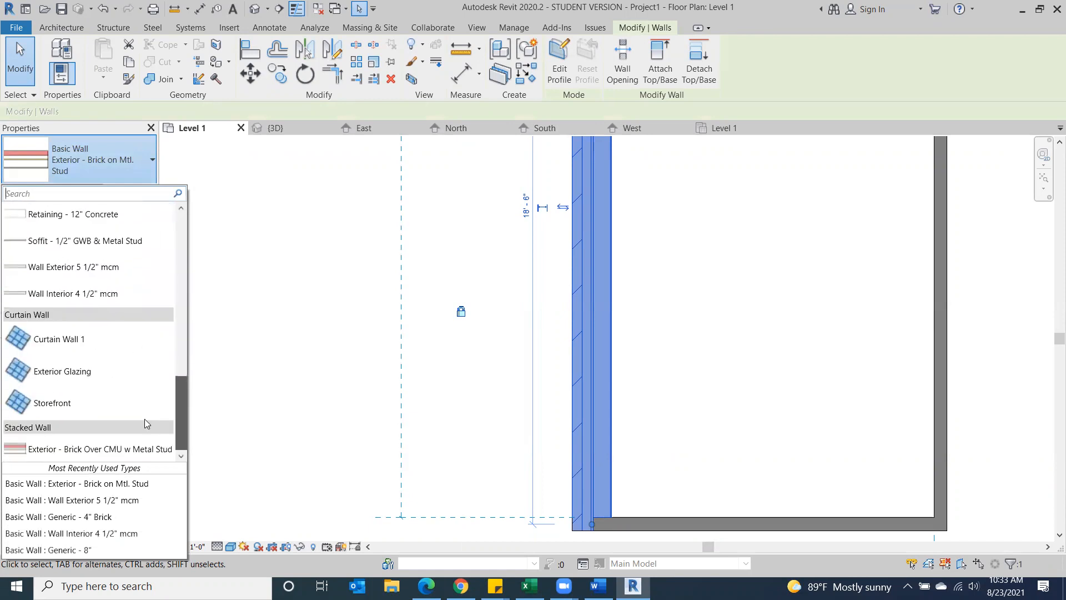
pyautogui.click(57, 269)
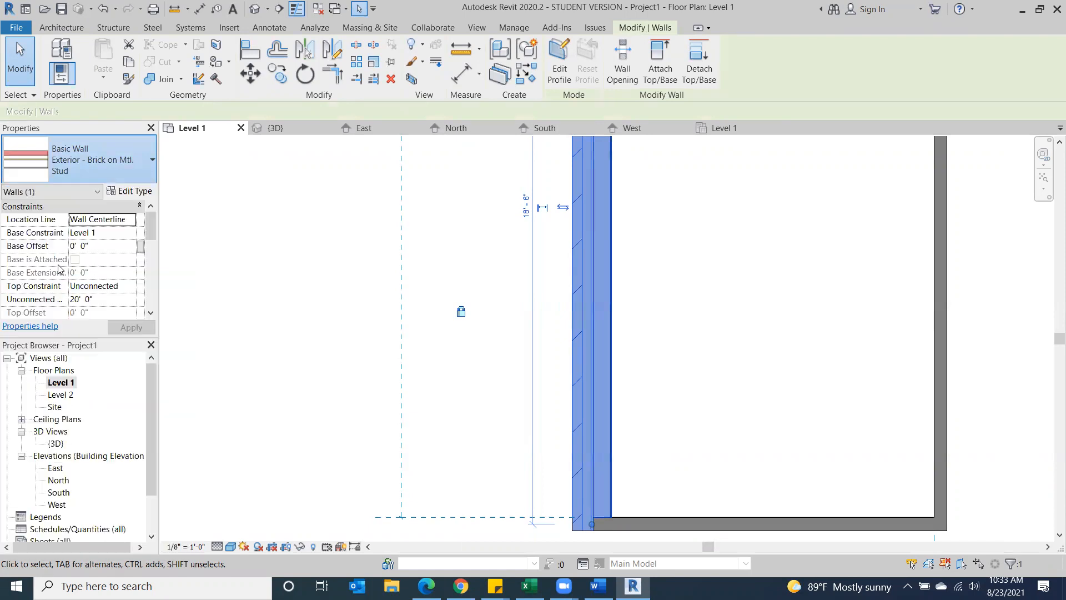
pyautogui.click(725, 445)
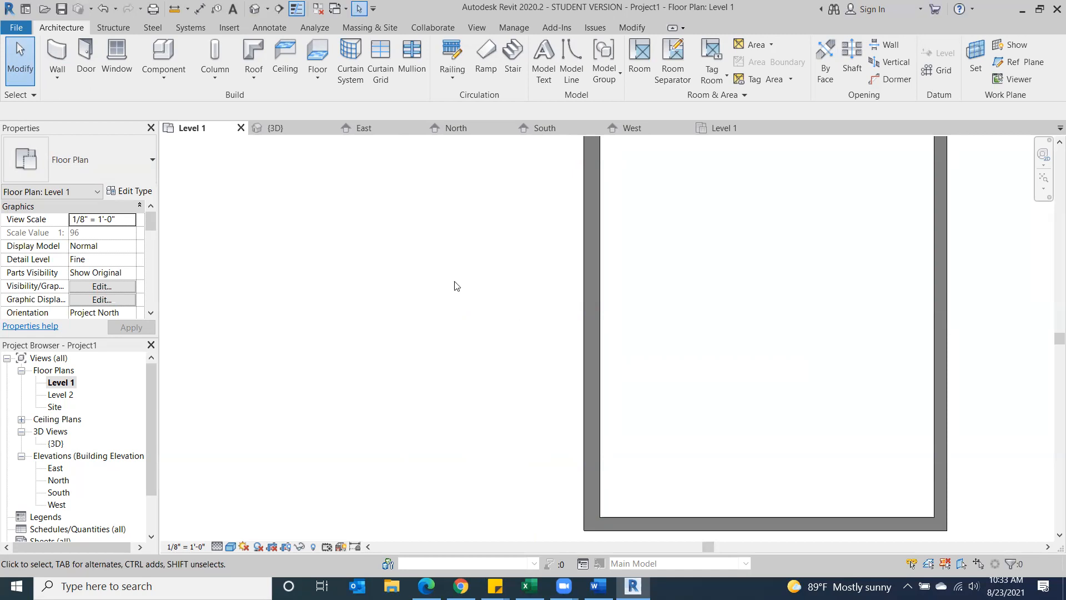
# Start a new wall, browse the available wall types and choose Wall Interior 4 1/2" mcm
pyautogui.click(59, 55)
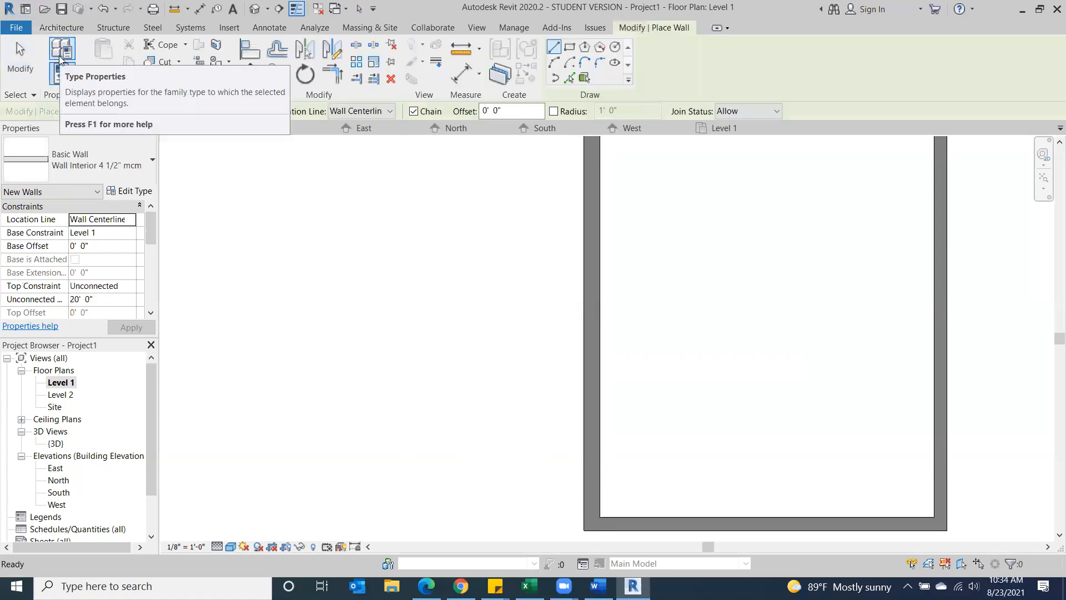
pyautogui.click(134, 166)
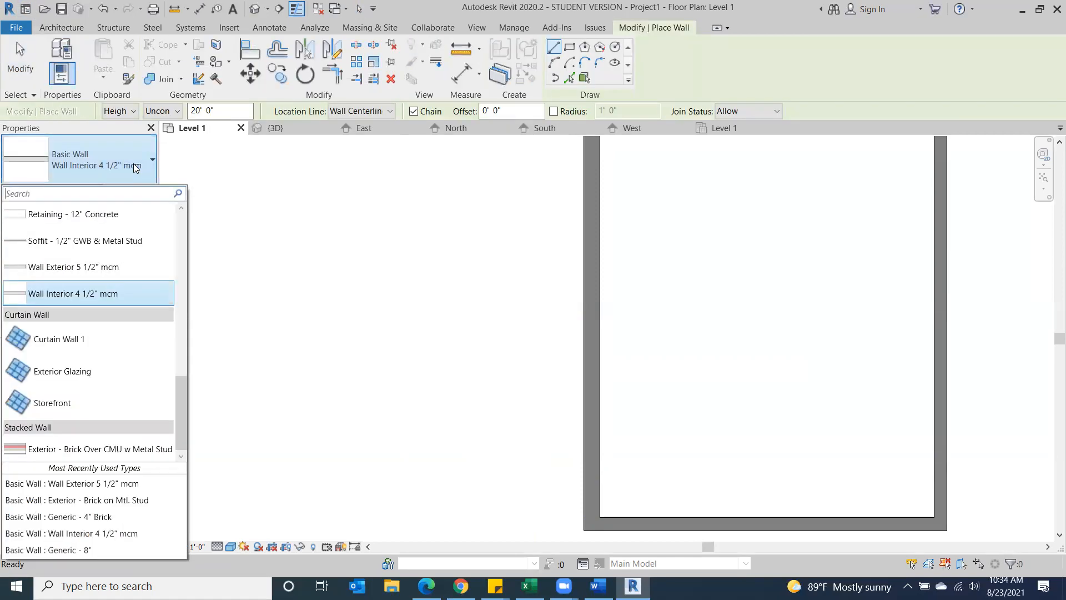
pyautogui.moveTo(182, 422); pyautogui.dragTo(189, 321)
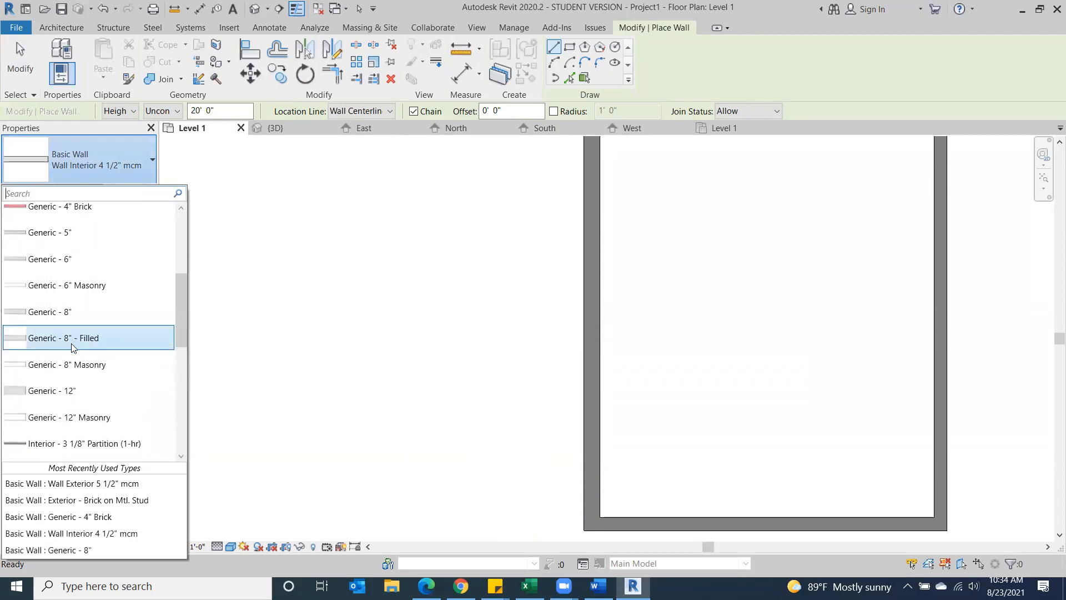
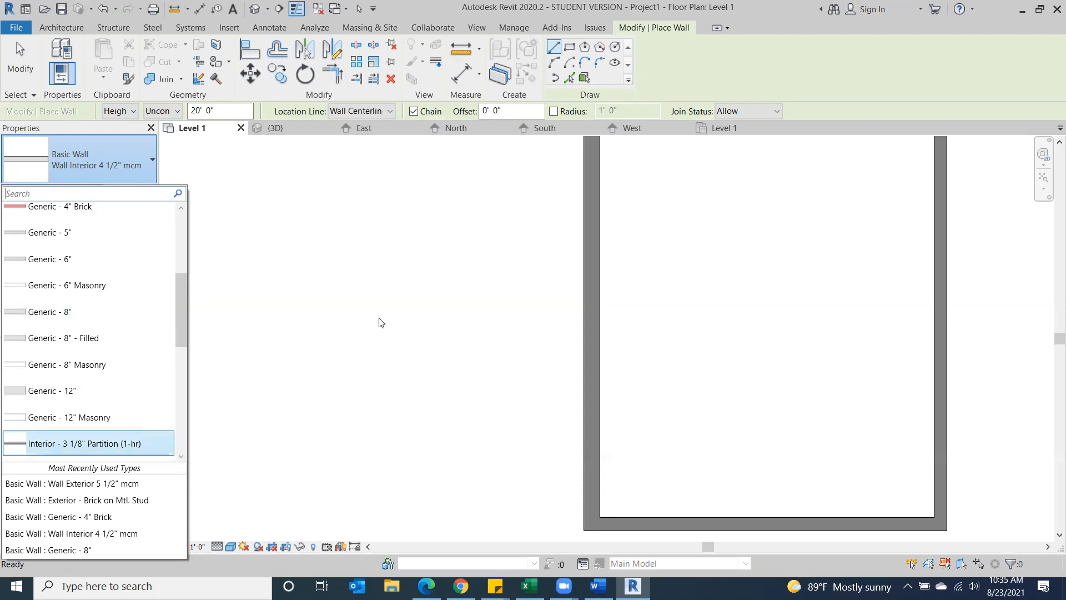
pyautogui.scroll(-4, 380, 320)
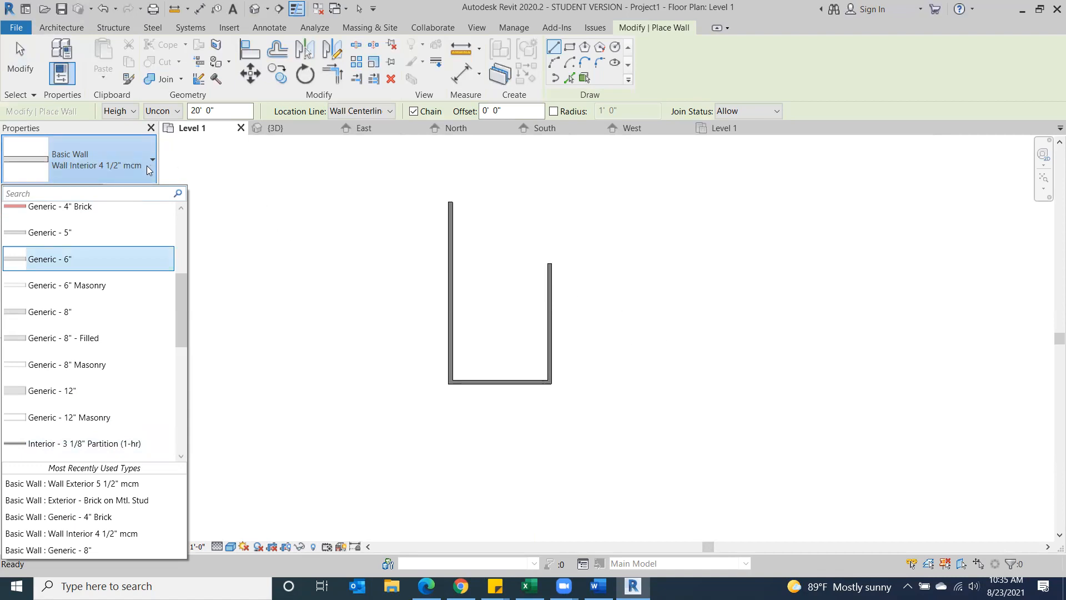
pyautogui.moveTo(183, 305); pyautogui.dragTo(194, 413)
pyautogui.click(103, 313)
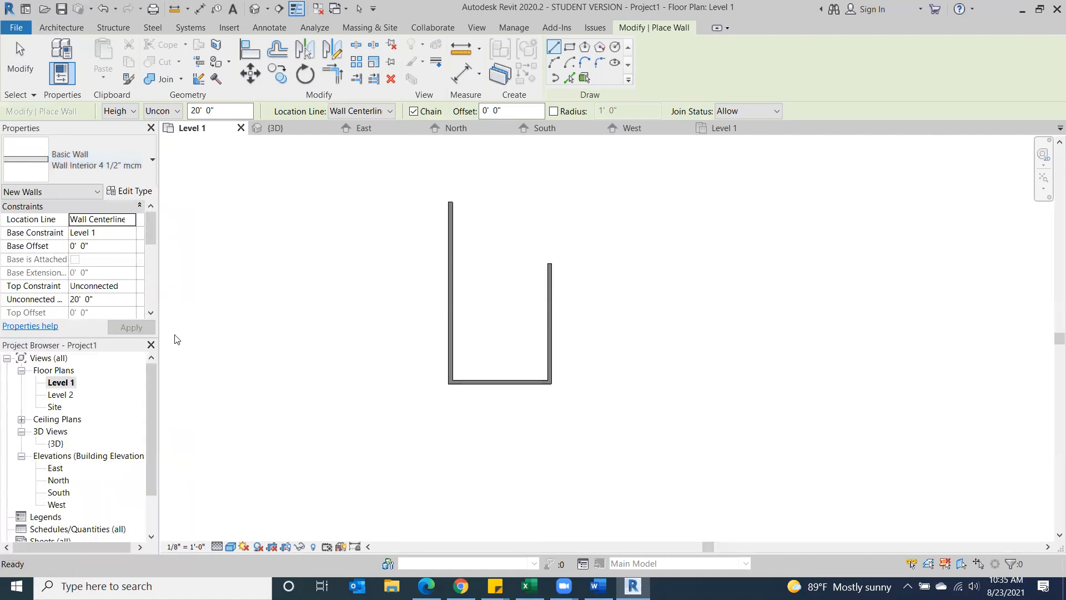
# Draw a horizontal interior wall from the upper end of the short vertical wall across to the long exterior wall, closing the room
pyautogui.scroll(2, 608, 398)
pyautogui.scroll(2, 608, 399)
pyautogui.moveTo(531, 212); pyautogui.dragTo(565, 383, button='middle')
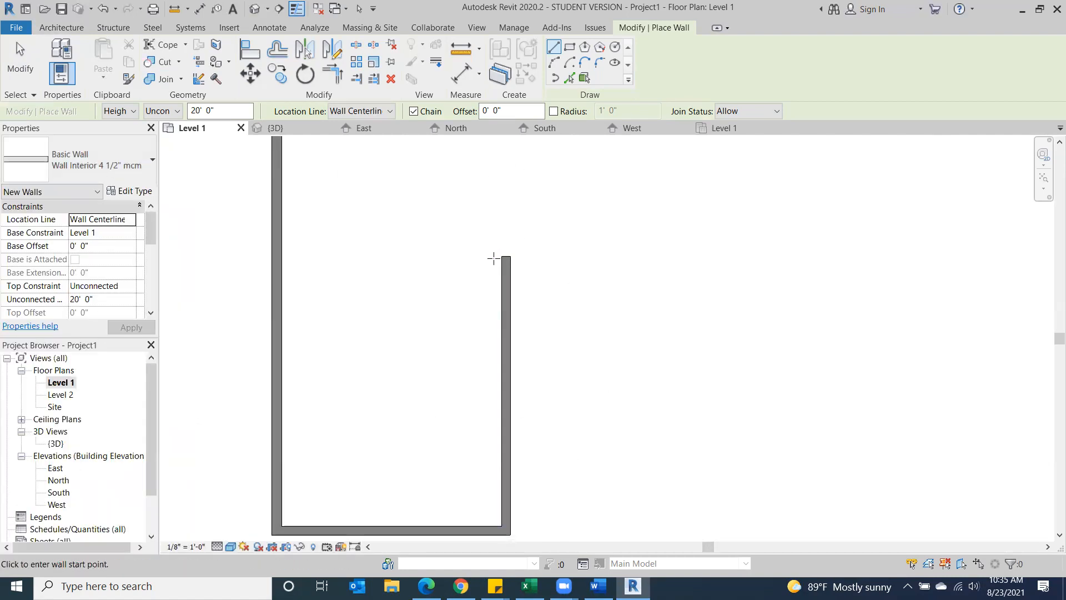
pyautogui.click(506, 256)
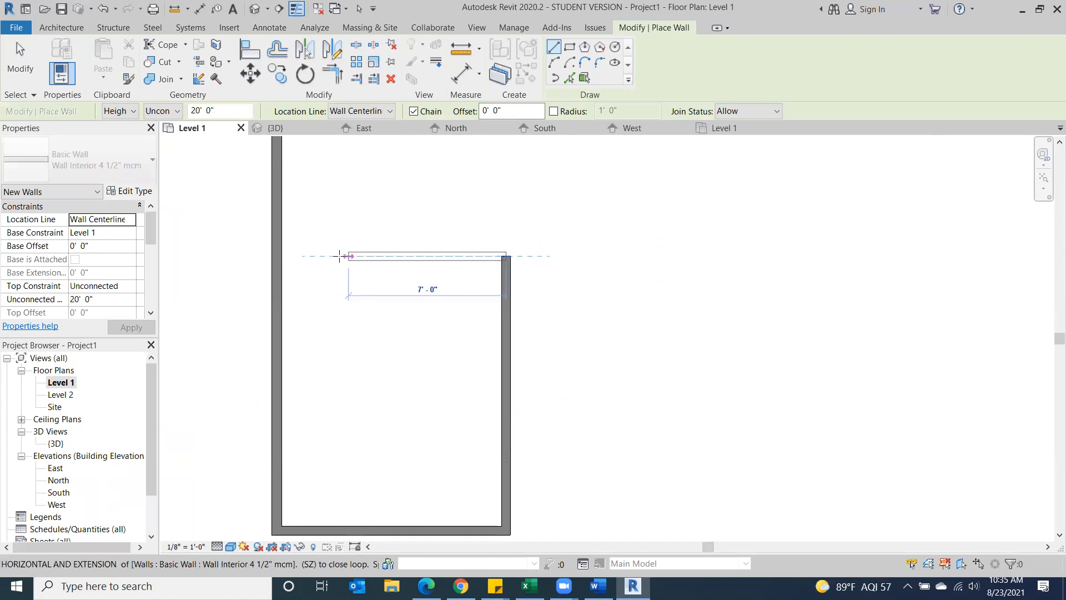
pyautogui.click(277, 256)
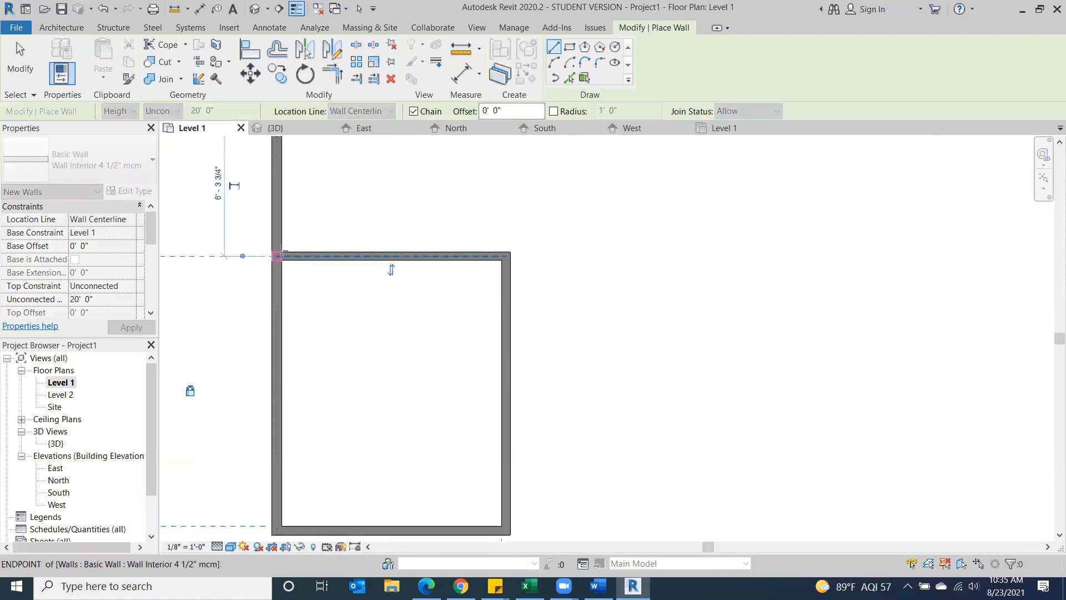
pyautogui.press('Escape')
pyautogui.press('Escape')
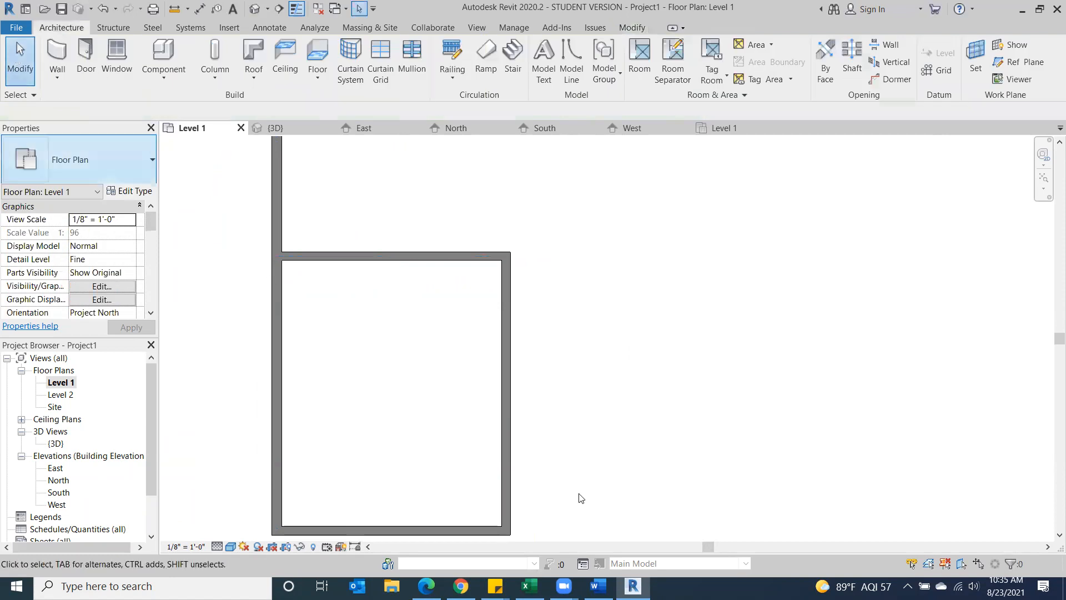
# Select the room's upper, short vertical and long exterior walls in turn and examine their types and temporary dimensions
pyautogui.scroll(-2, 722, 411)
pyautogui.scroll(-2, 616, 225)
pyautogui.moveTo(605, 341); pyautogui.dragTo(440, 278, button='middle')
pyautogui.scroll(2, 303, 313)
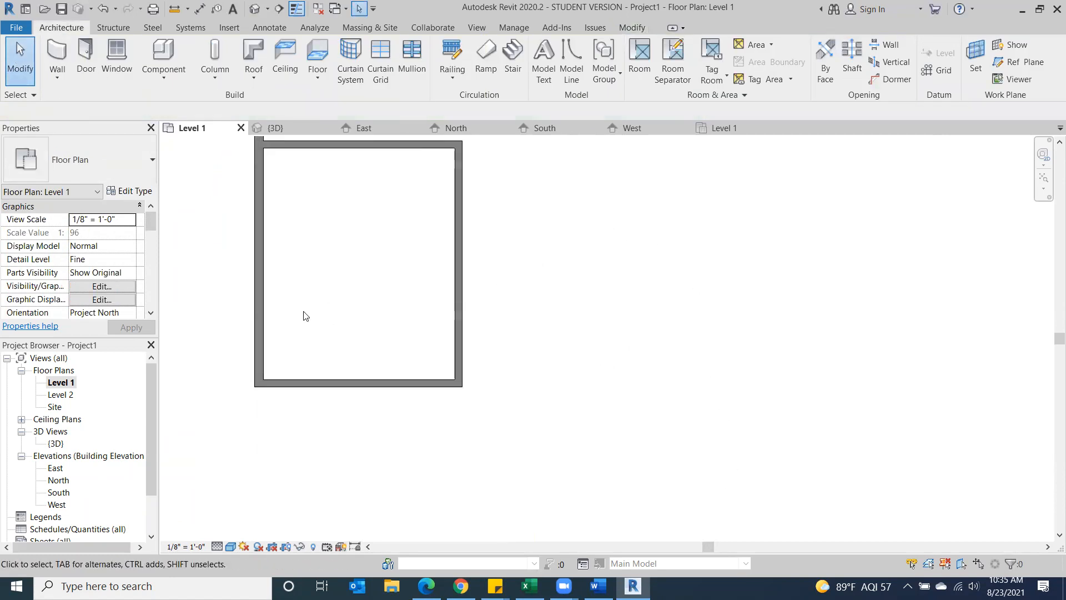
pyautogui.click(339, 150)
pyautogui.moveTo(357, 241); pyautogui.dragTo(350, 436, button='middle')
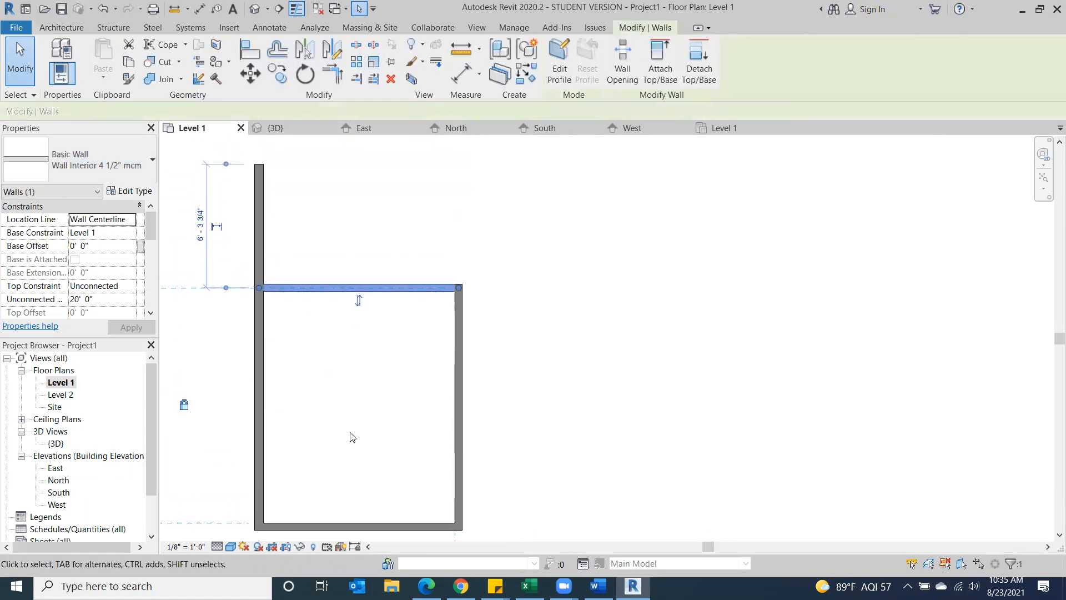
pyautogui.click(458, 372)
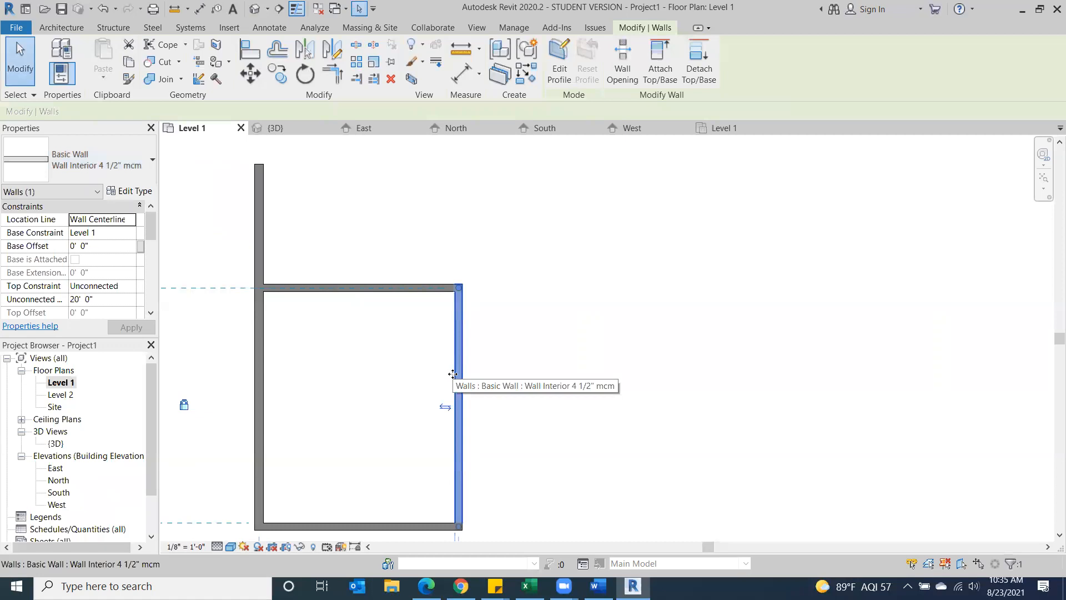
pyautogui.click(260, 340)
pyautogui.moveTo(268, 357); pyautogui.dragTo(356, 419, button='middle')
pyautogui.scroll(3, 286, 522)
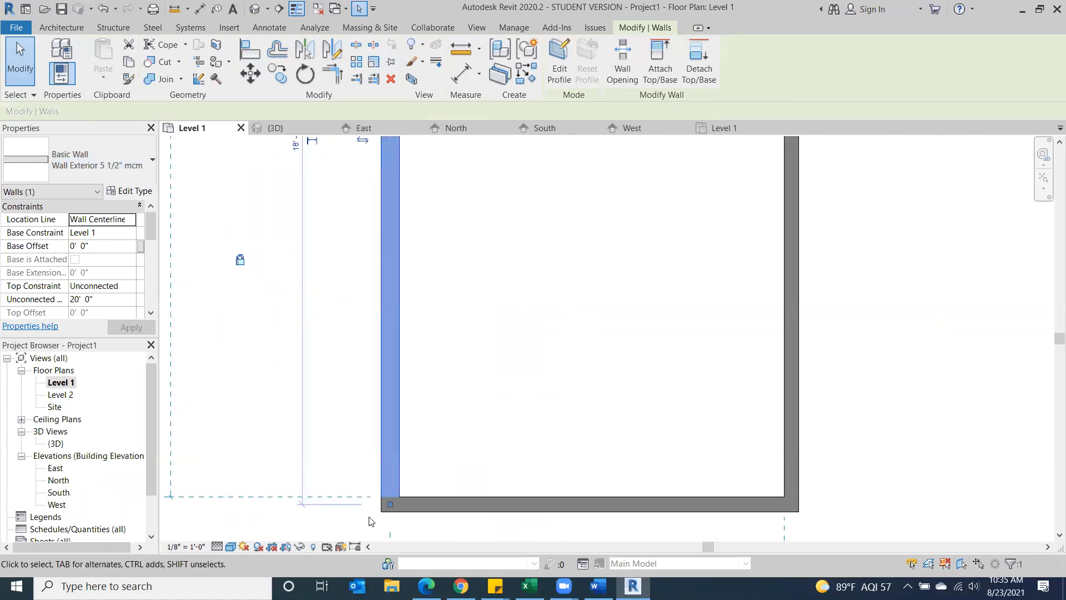
pyautogui.scroll(-2, 338, 486)
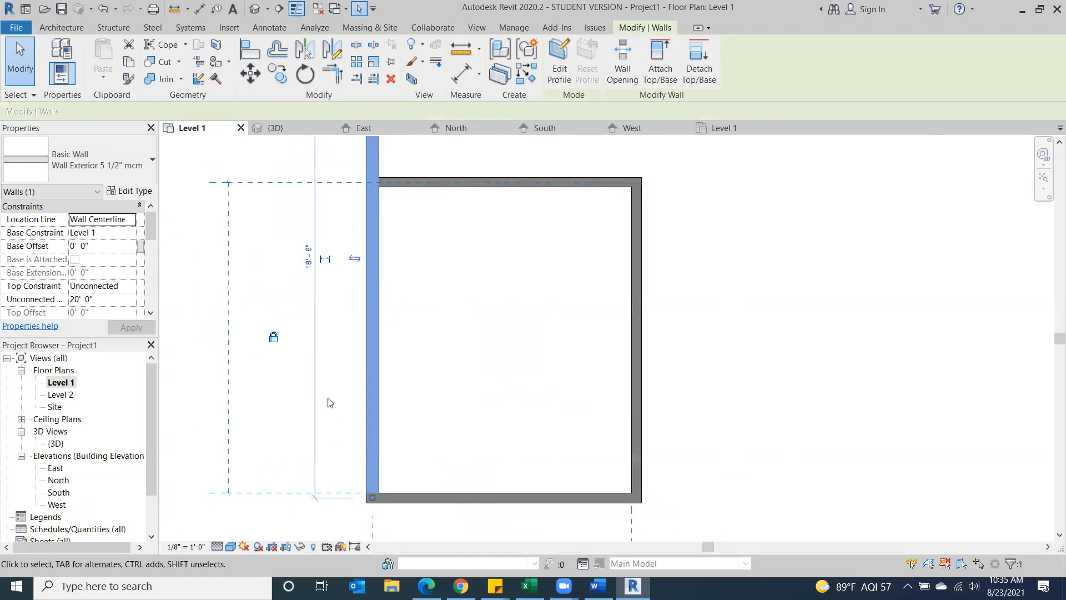
pyautogui.scroll(-1, 315, 332)
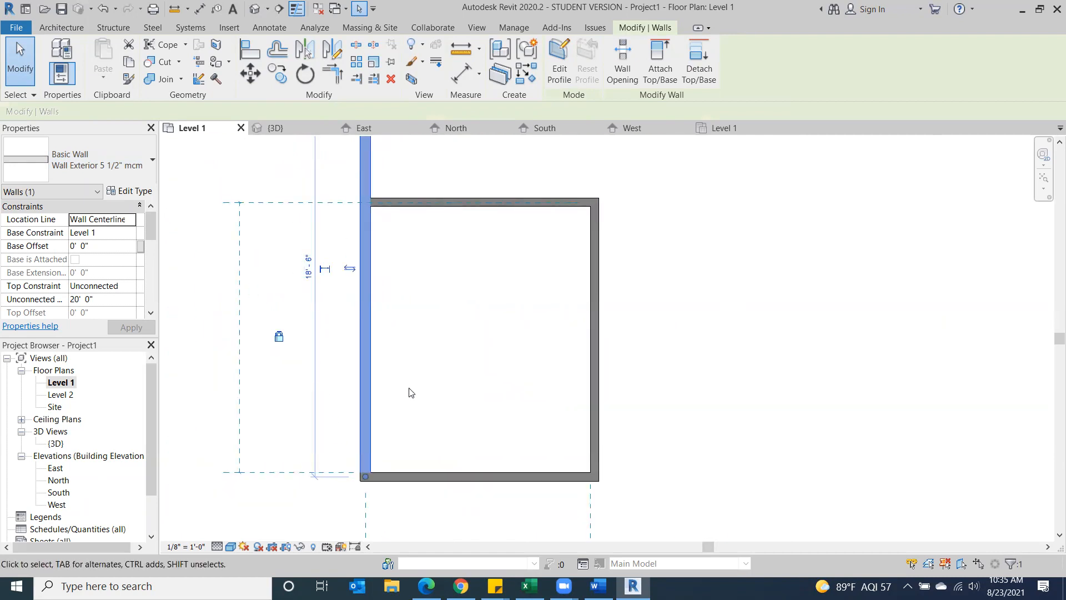
pyautogui.scroll(-2, 405, 381)
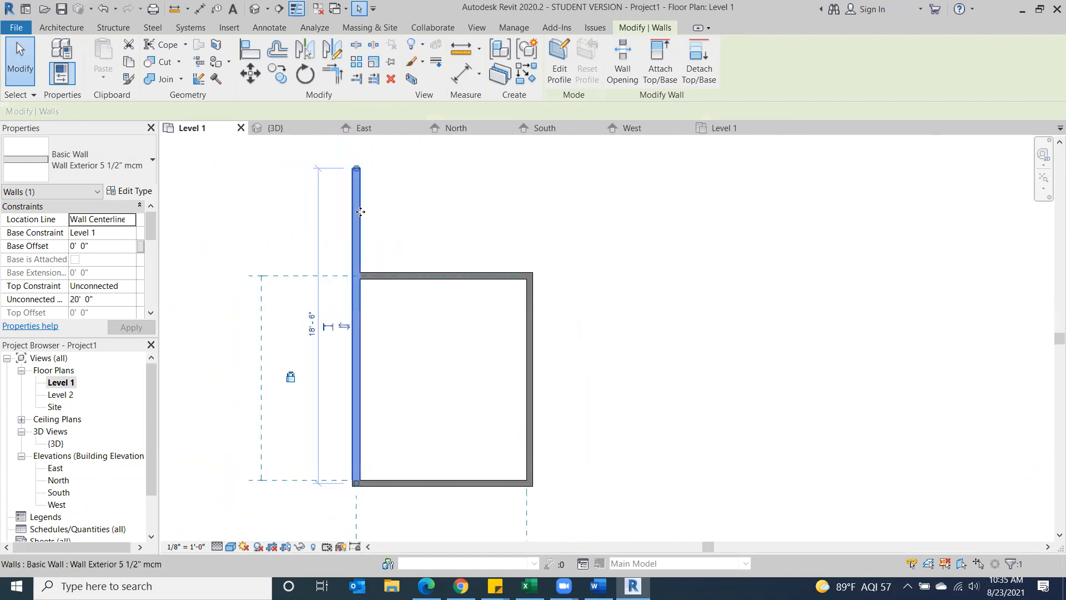
pyautogui.click(326, 172)
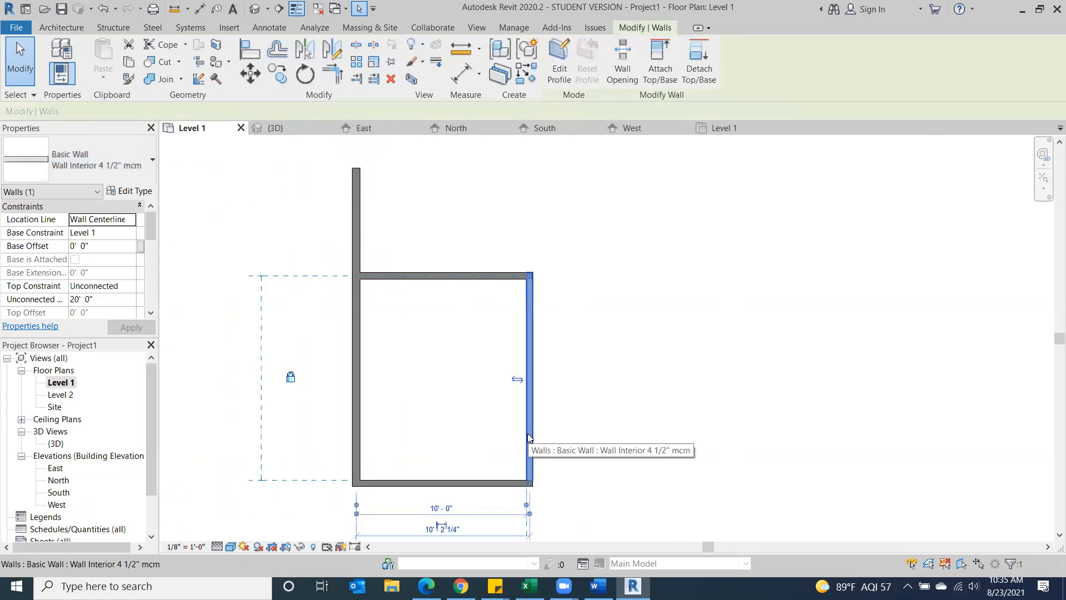
# Select the room's lower wall and shift its temporary dimensions' upper witness lines to the outer and inner faces of the upper wall
pyautogui.click(482, 483)
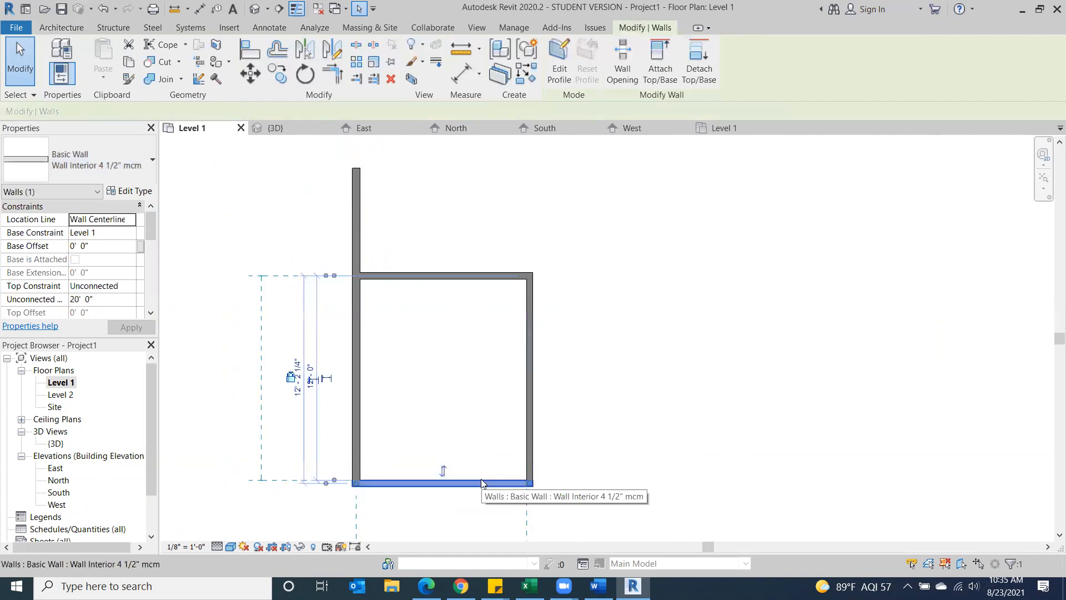
pyautogui.scroll(3, 325, 444)
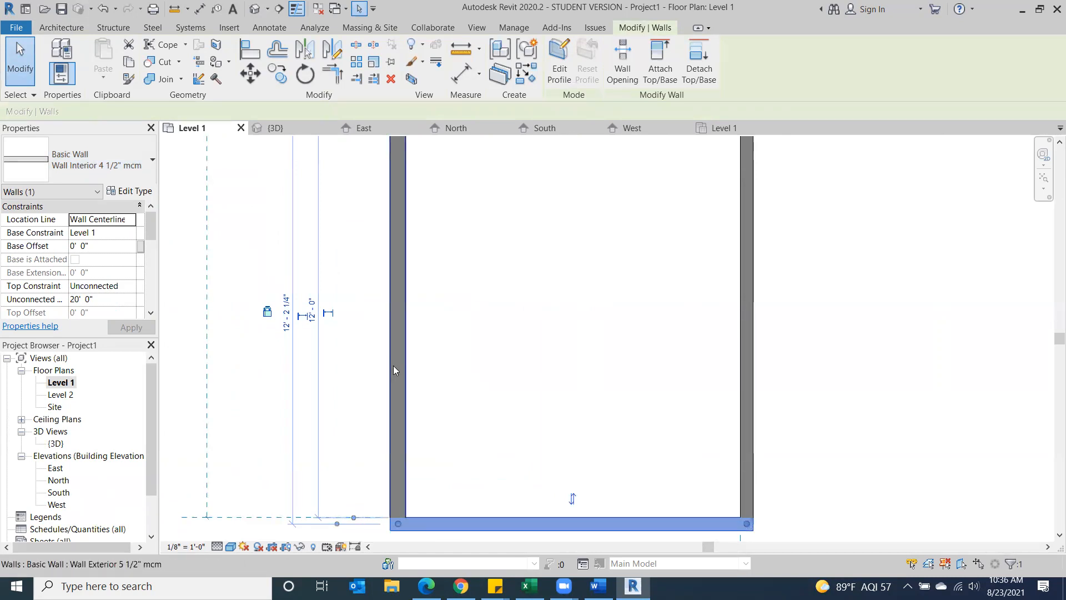
pyautogui.moveTo(393, 365); pyautogui.dragTo(389, 503, button='middle')
pyautogui.moveTo(327, 226); pyautogui.dragTo(328, 230)
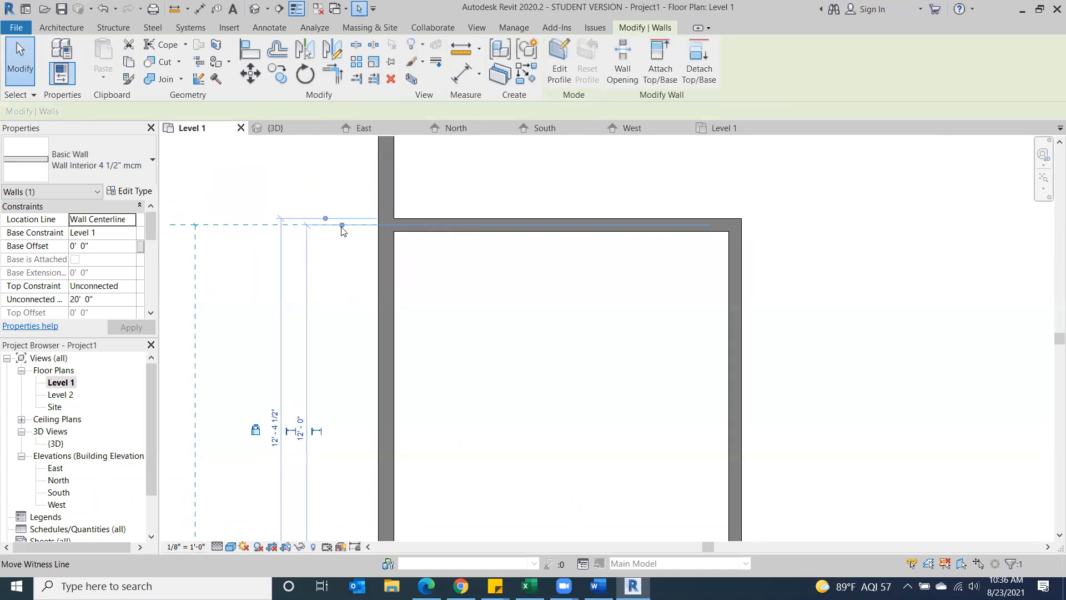
pyautogui.moveTo(345, 228); pyautogui.dragTo(465, 233)
pyautogui.click(340, 225)
pyautogui.click(341, 221)
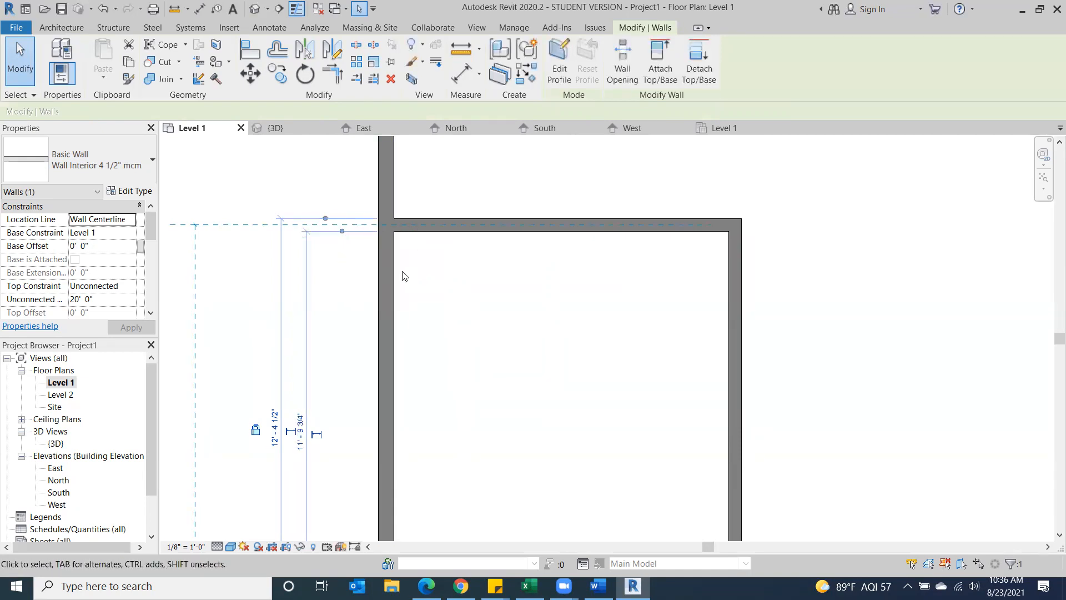
pyautogui.moveTo(417, 440); pyautogui.dragTo(433, 364, button='middle')
pyautogui.scroll(-1, 381, 352)
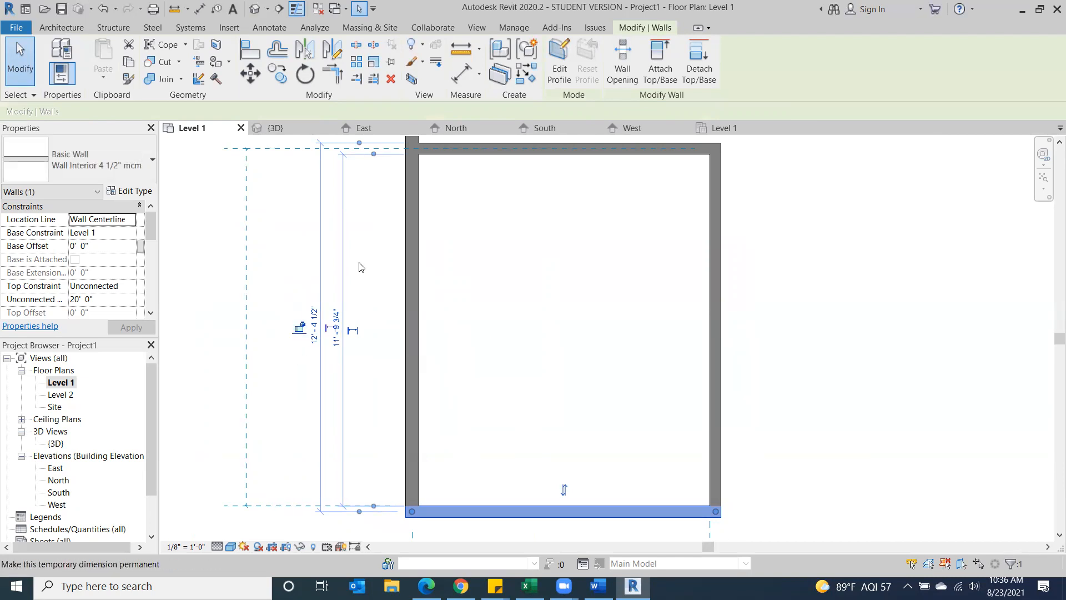
# Shift the outer temporary dimension's witness lines to the inner faces of the upper and lower walls and set it to 12'
pyautogui.click(359, 143)
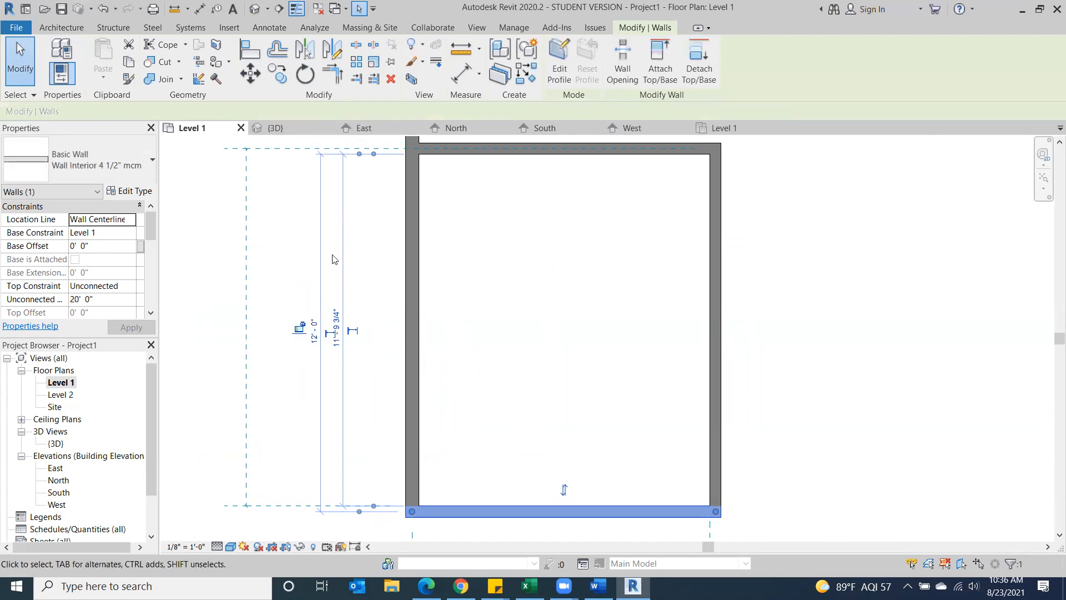
pyautogui.click(360, 511)
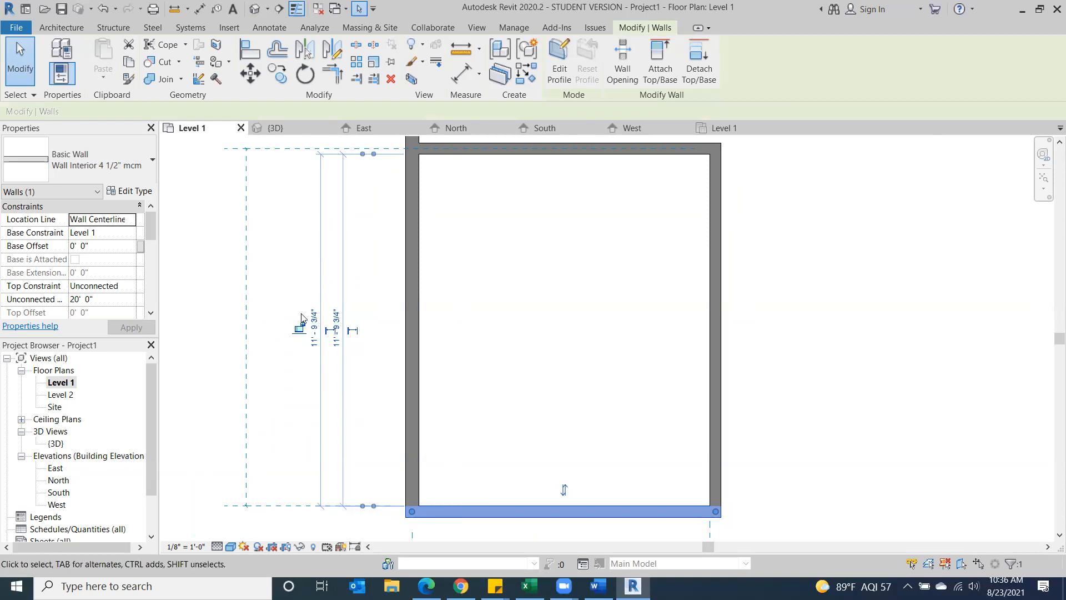
pyautogui.click(315, 335)
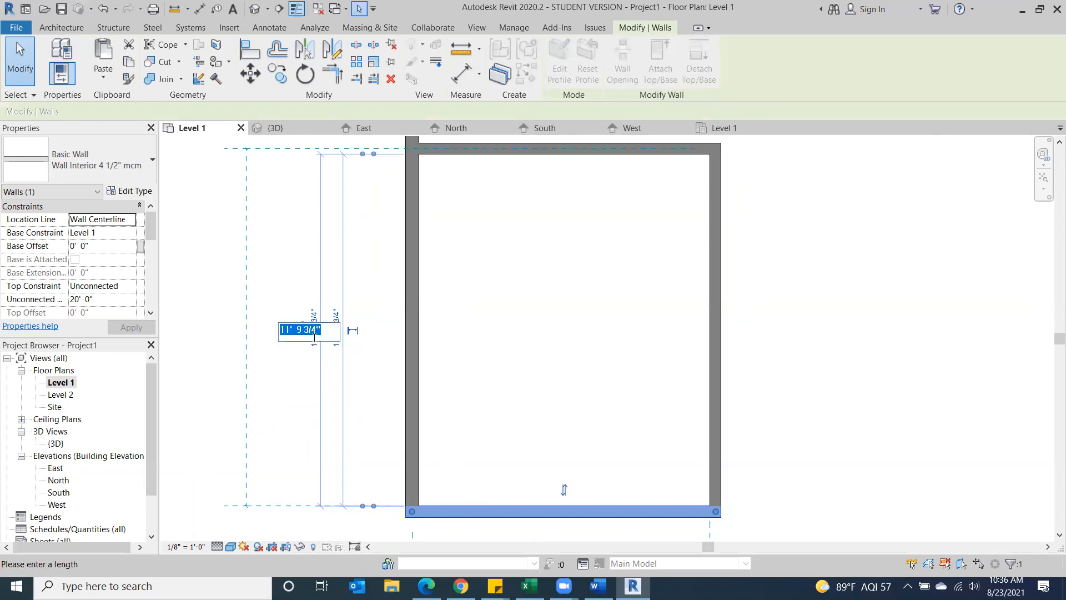
pyautogui.write('12')
pyautogui.press('Return')
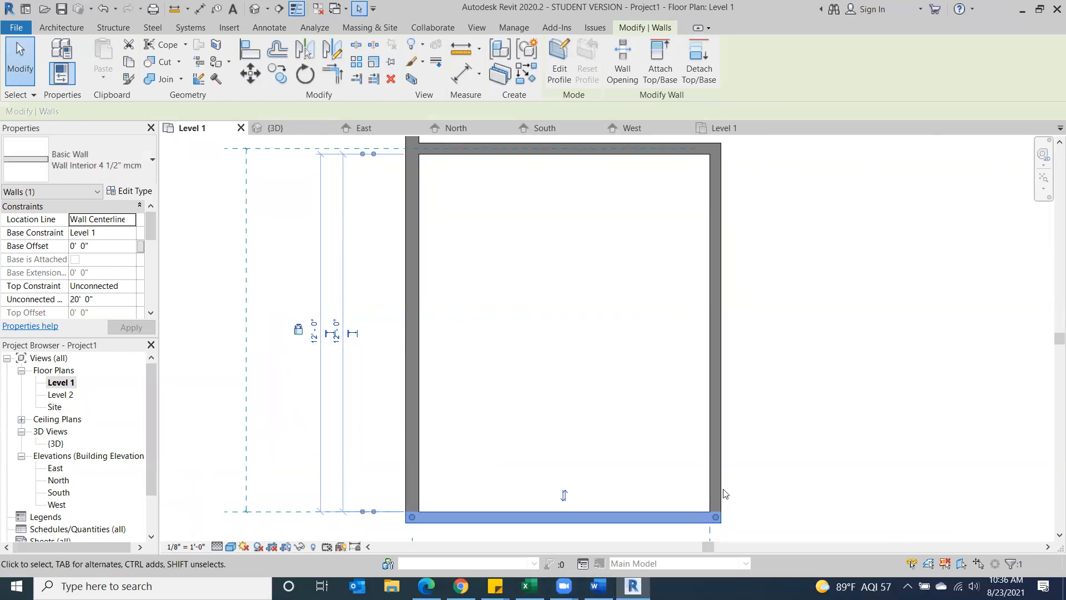
pyautogui.click(866, 430)
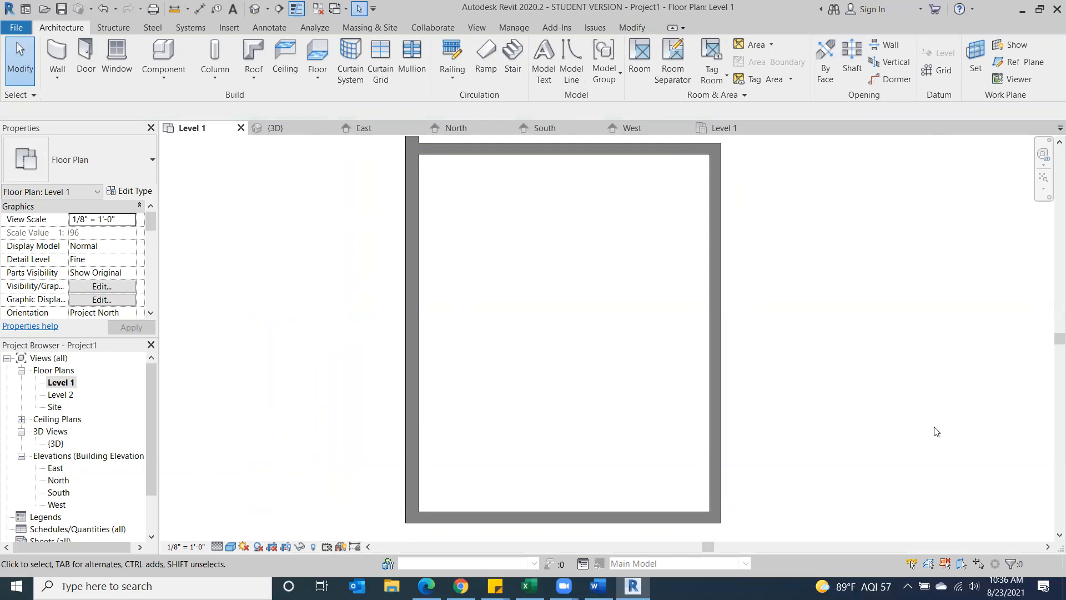
# Select all four walls together and move them up and to the left within the elevation markers
pyautogui.scroll(-1, 930, 423)
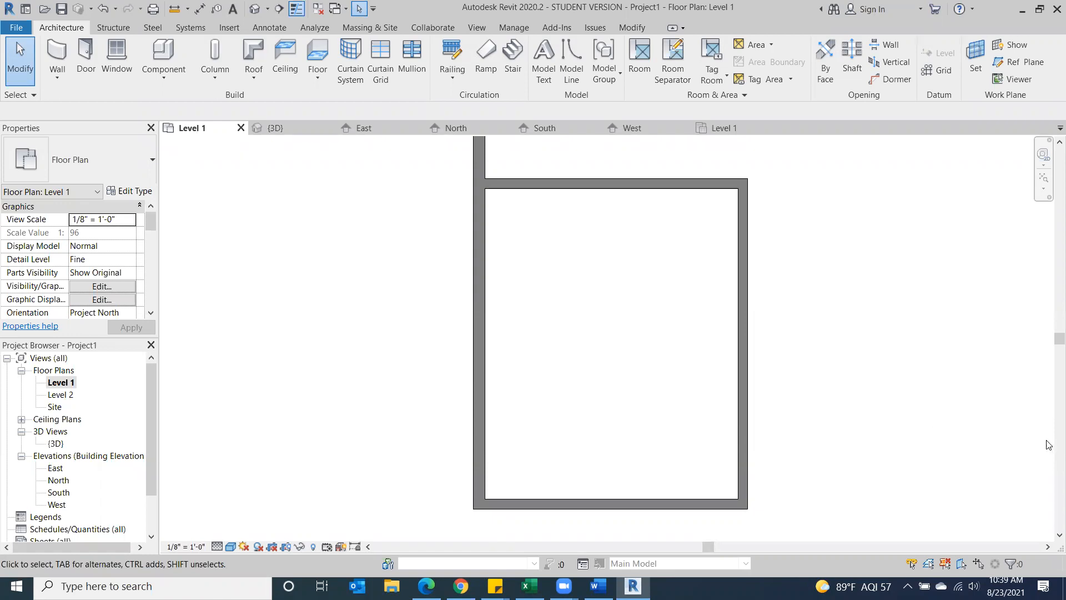
pyautogui.scroll(-5, 883, 414)
pyautogui.scroll(-1, 754, 406)
pyautogui.moveTo(687, 438); pyautogui.dragTo(397, 359, button='middle')
pyautogui.scroll(-1, 439, 331)
pyautogui.scroll(-2, 472, 322)
pyautogui.moveTo(712, 443); pyautogui.dragTo(752, 442, button='middle')
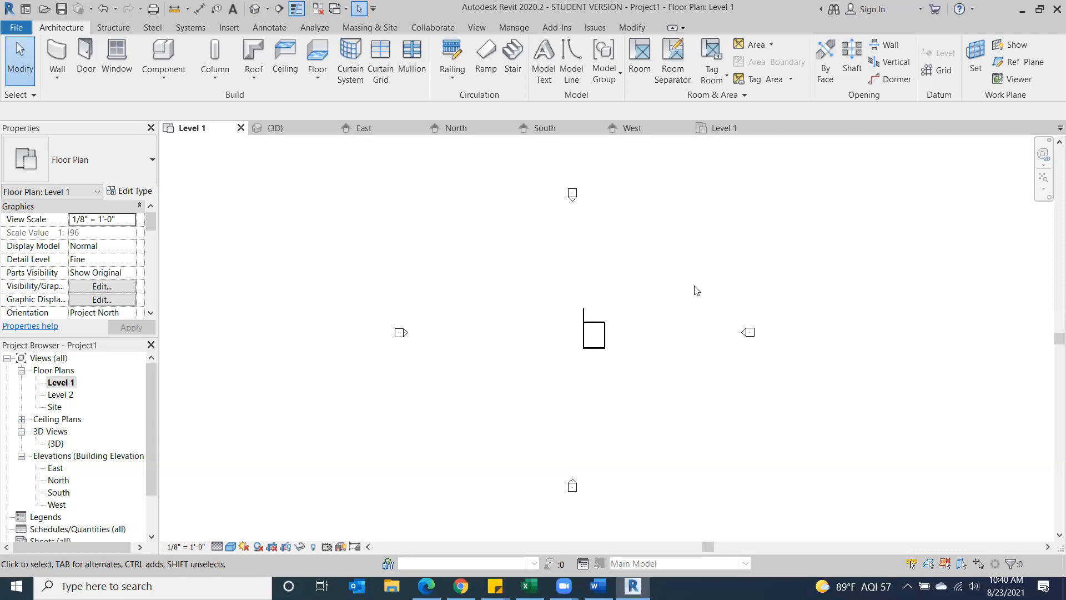
pyautogui.moveTo(639, 287); pyautogui.dragTo(555, 372)
pyautogui.moveTo(588, 335); pyautogui.dragTo(524, 306)
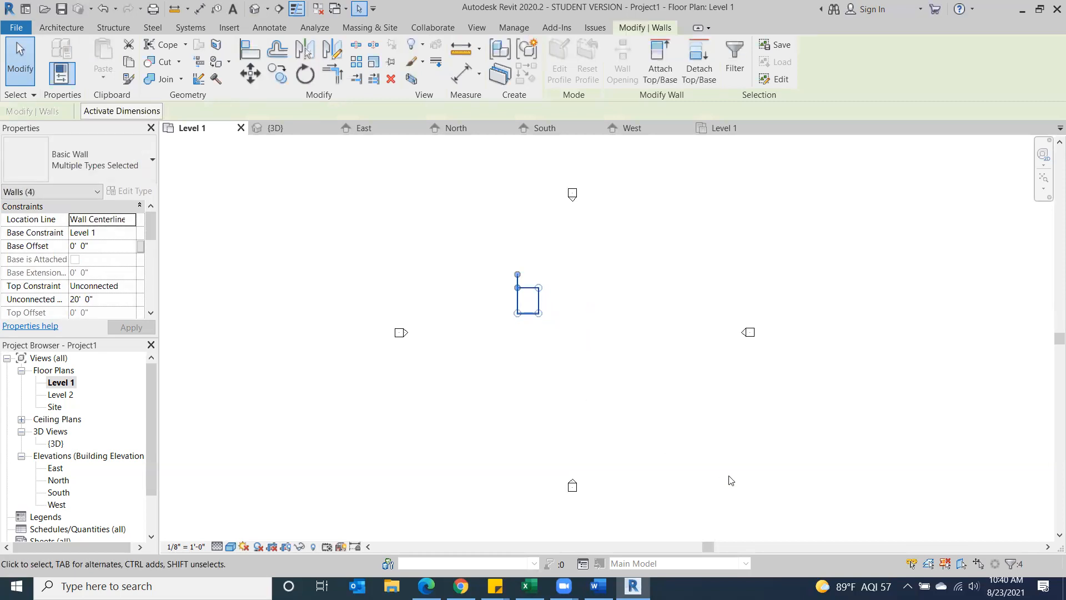
pyautogui.scroll(4, 600, 360)
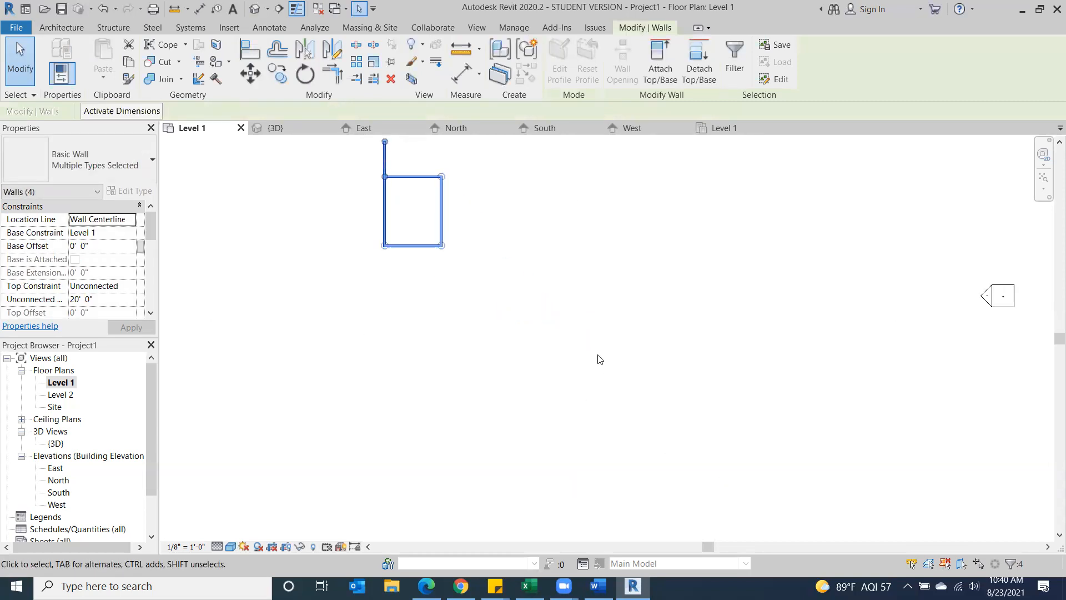
pyautogui.scroll(-5, 600, 360)
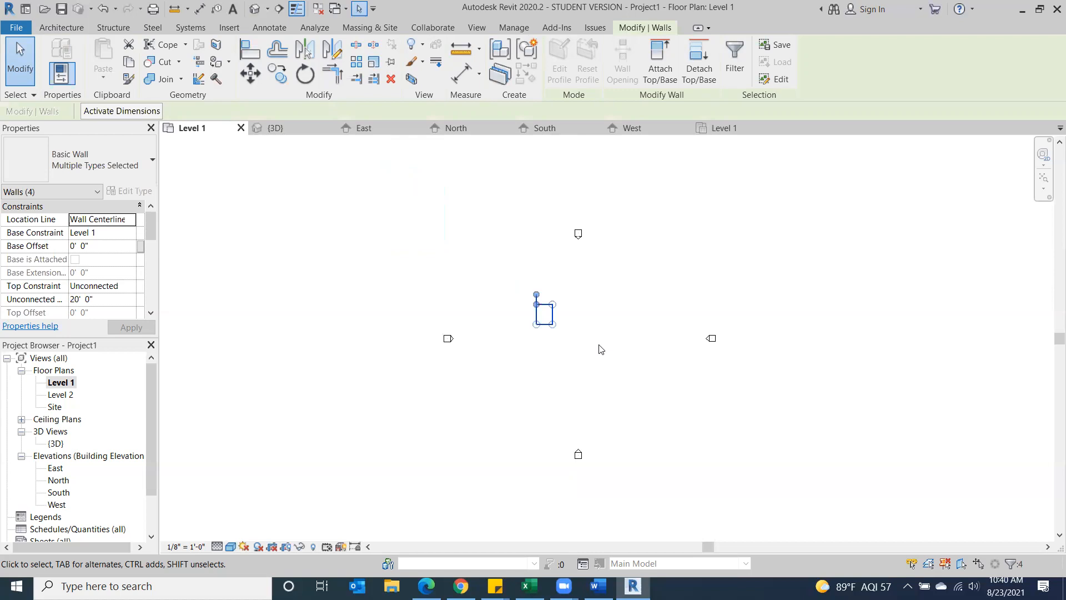
pyautogui.scroll(3, 600, 349)
pyautogui.moveTo(599, 335); pyautogui.dragTo(776, 398)
pyautogui.scroll(-3, 548, 326)
pyautogui.moveTo(391, 233); pyautogui.dragTo(496, 282)
pyautogui.moveTo(439, 332); pyautogui.dragTo(395, 295, button='middle')
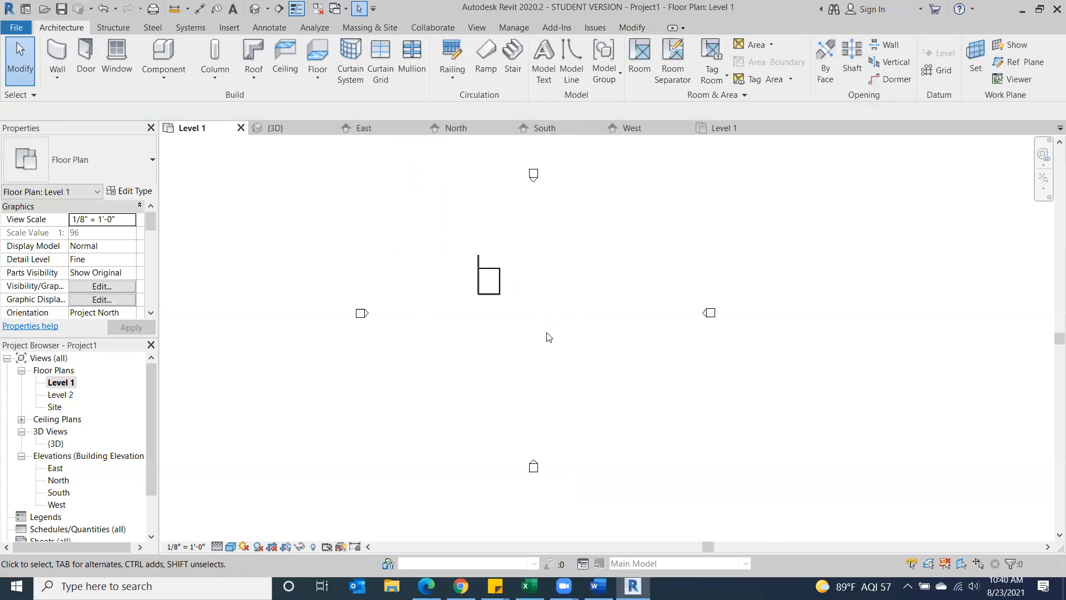
pyautogui.moveTo(571, 354)
pyautogui.mouseDown(button='middle')
pyautogui.moveTo(864, 350)
pyautogui.moveTo(443, 357)
pyautogui.moveTo(976, 372)
pyautogui.moveTo(486, 374)
pyautogui.moveTo(764, 365)
pyautogui.moveTo(638, 324)
pyautogui.moveTo(958, 308)
pyautogui.moveTo(348, 442)
pyautogui.moveTo(276, 316)
pyautogui.moveTo(607, 445)
pyautogui.moveTo(998, 295)
pyautogui.moveTo(660, 362)
pyautogui.moveTo(392, 340)
pyautogui.moveTo(592, 331)
pyautogui.moveTo(779, 345)
pyautogui.moveTo(624, 331)
pyautogui.moveTo(559, 352)
pyautogui.moveTo(558, 342)
pyautogui.mouseUp(button='middle')
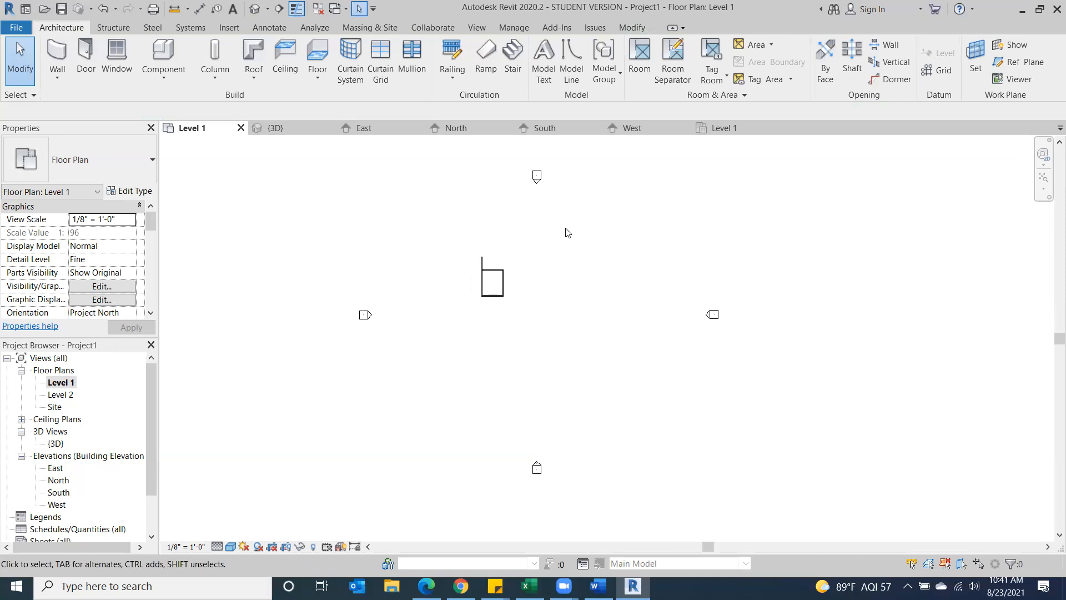
# Select all four walls again and move them to about the middle of the four elevation markers
pyautogui.moveTo(542, 225); pyautogui.dragTo(457, 328)
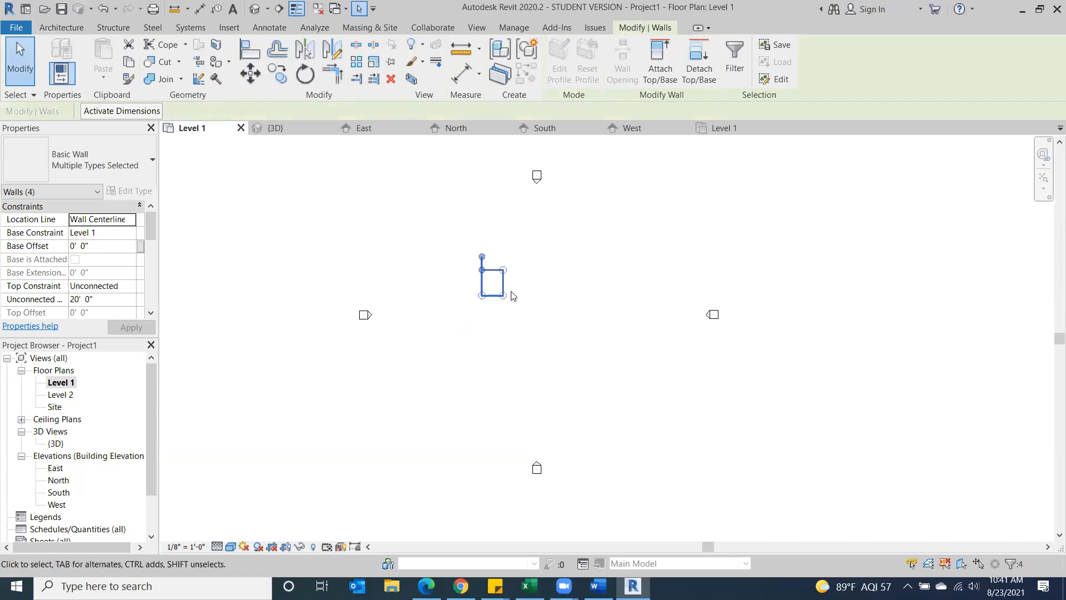
pyautogui.moveTo(482, 288); pyautogui.dragTo(533, 307)
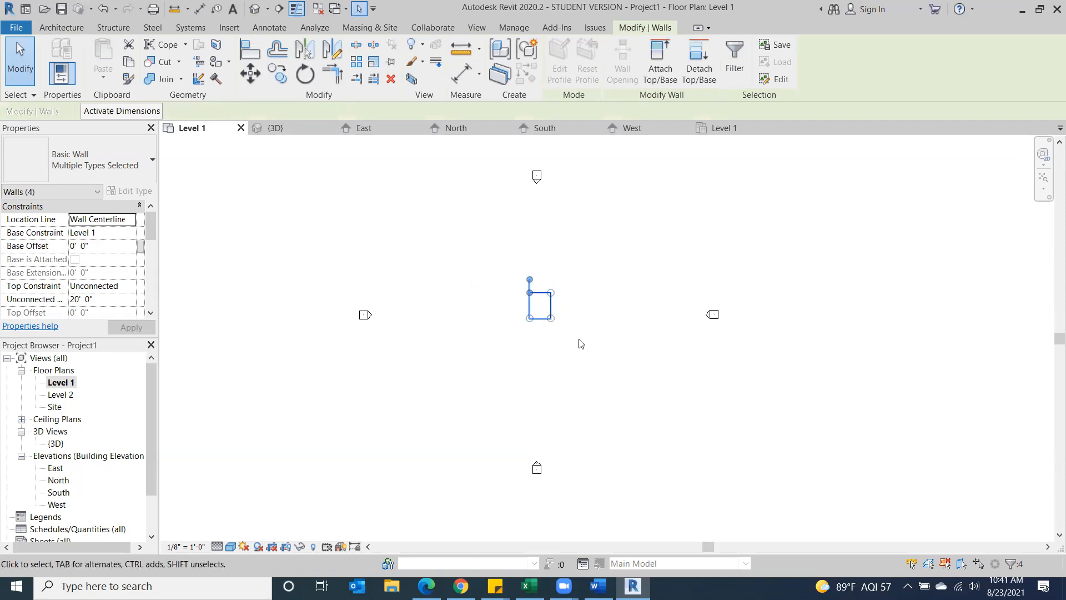
pyautogui.click(799, 257)
pyautogui.moveTo(666, 325); pyautogui.dragTo(622, 293, button='middle')
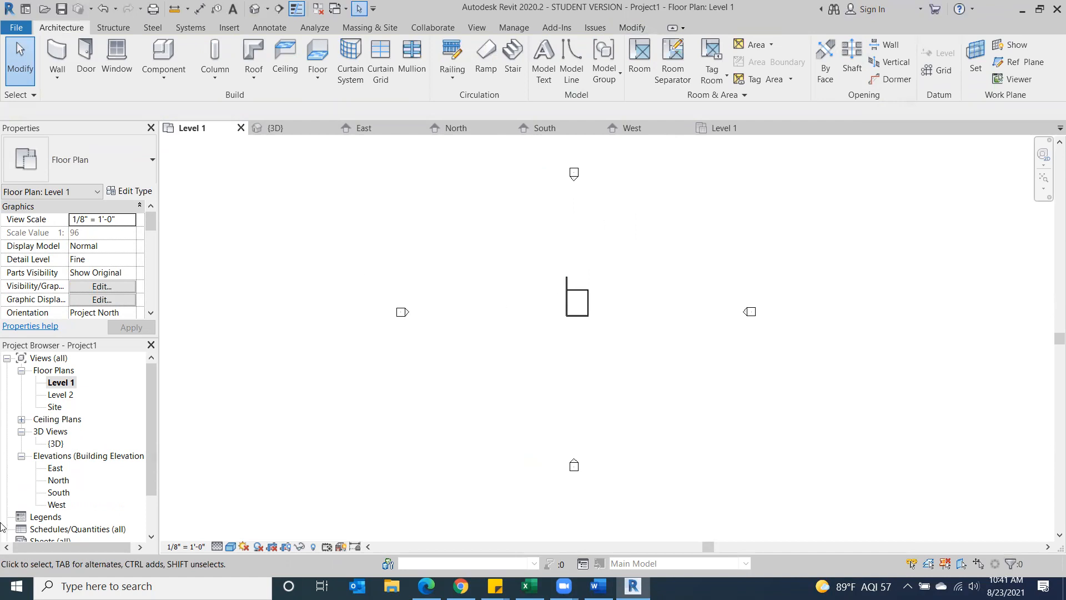
# Open the {3D} view and examine the walls from the top, from the left and from the isometric corner
pyautogui.scroll(3, 558, 336)
pyautogui.scroll(-5, 551, 374)
pyautogui.scroll(2, 551, 373)
pyautogui.scroll(-1, 552, 374)
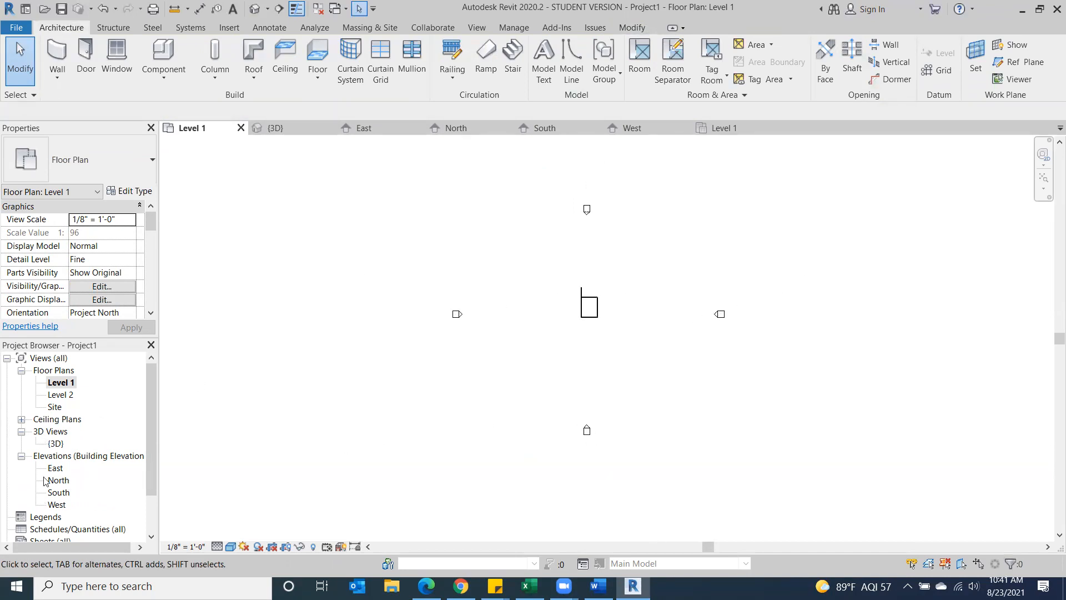
pyautogui.doubleClick(55, 443)
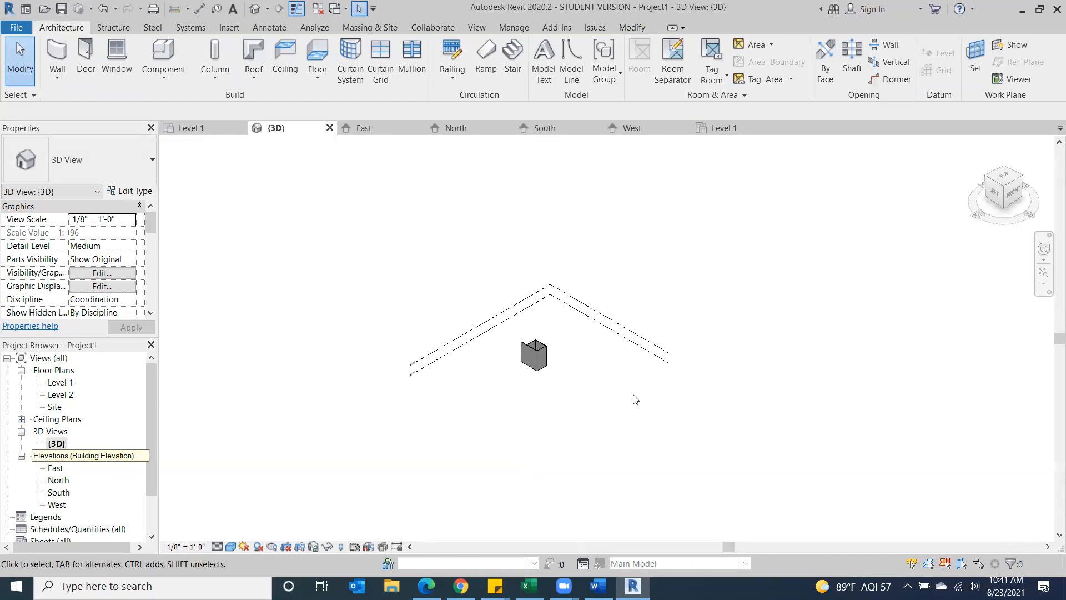
pyautogui.scroll(5, 660, 361)
pyautogui.moveTo(508, 432); pyautogui.dragTo(699, 300, button='middle')
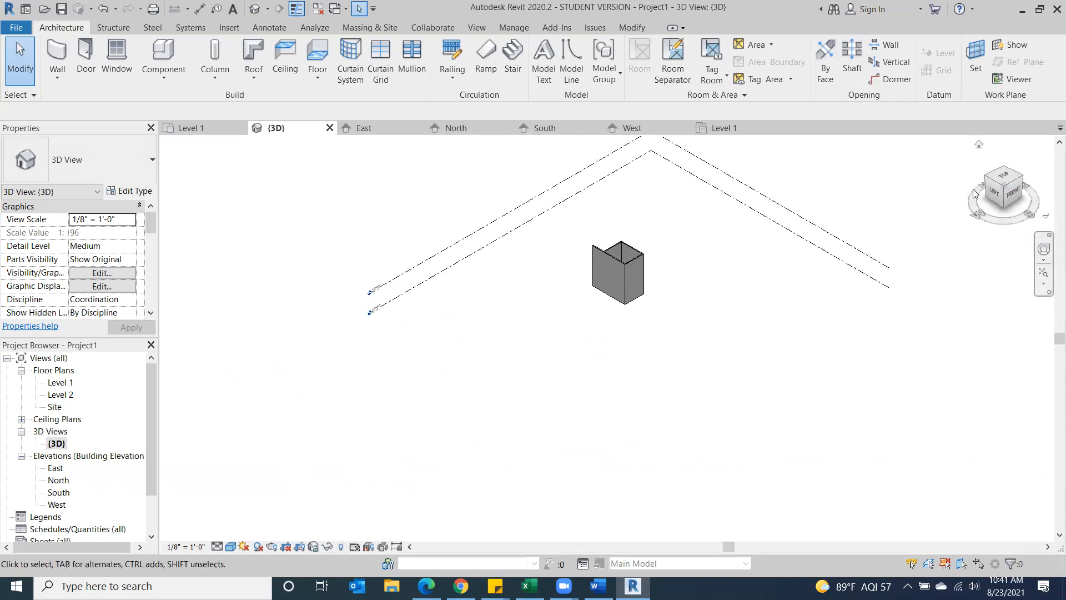
pyautogui.click(1008, 178)
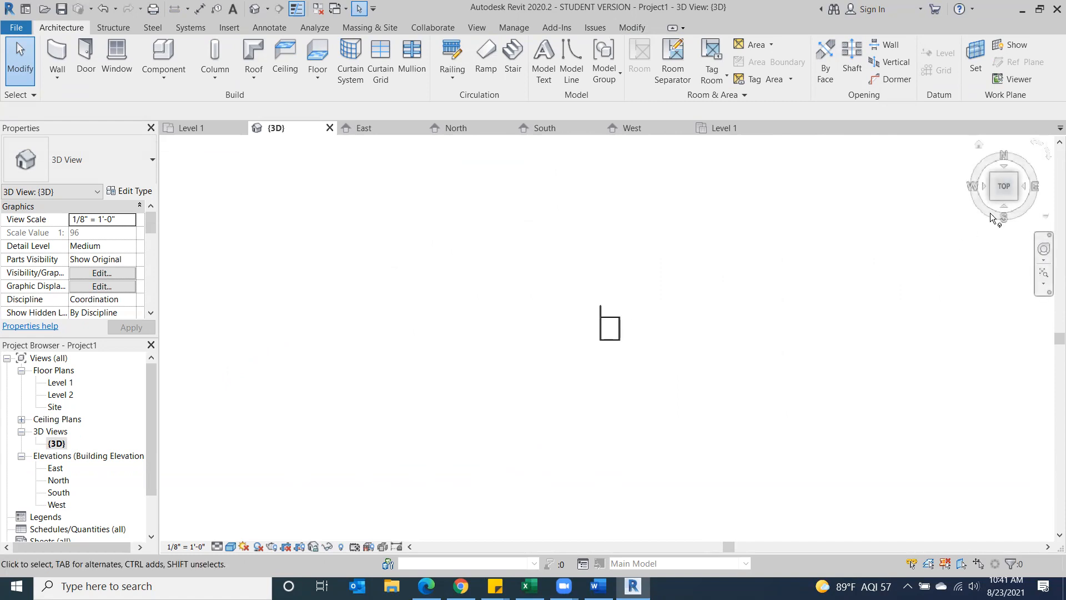
pyautogui.click(991, 200)
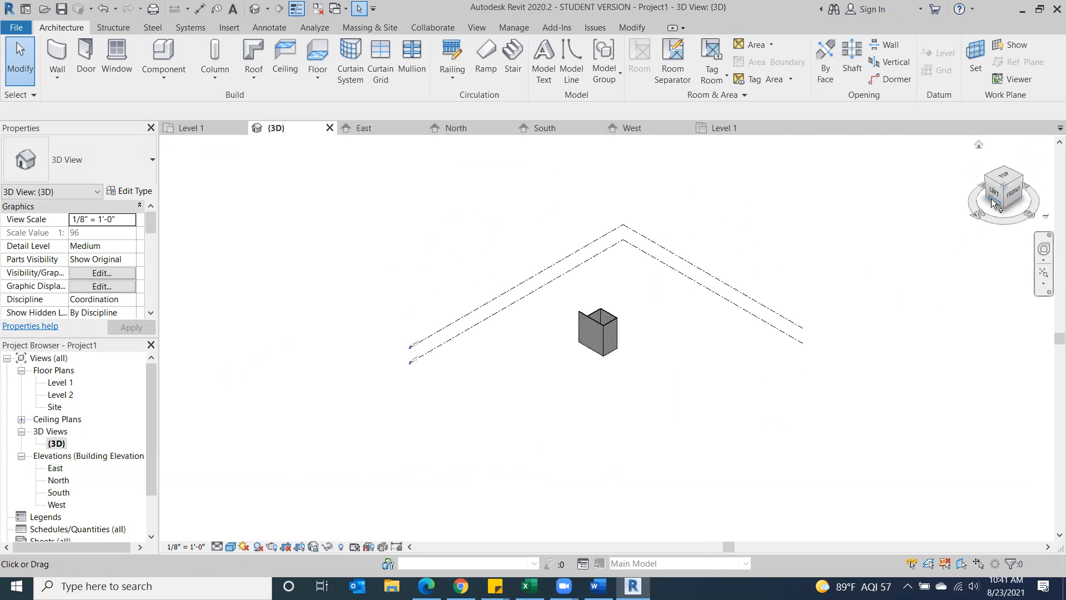
pyautogui.click(993, 201)
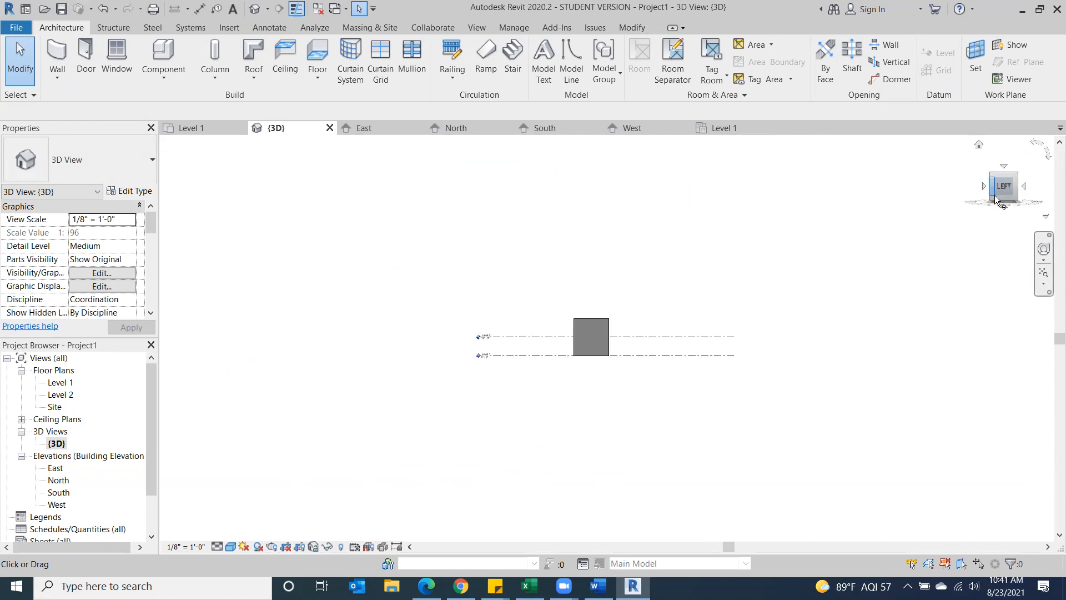
pyautogui.click(1014, 173)
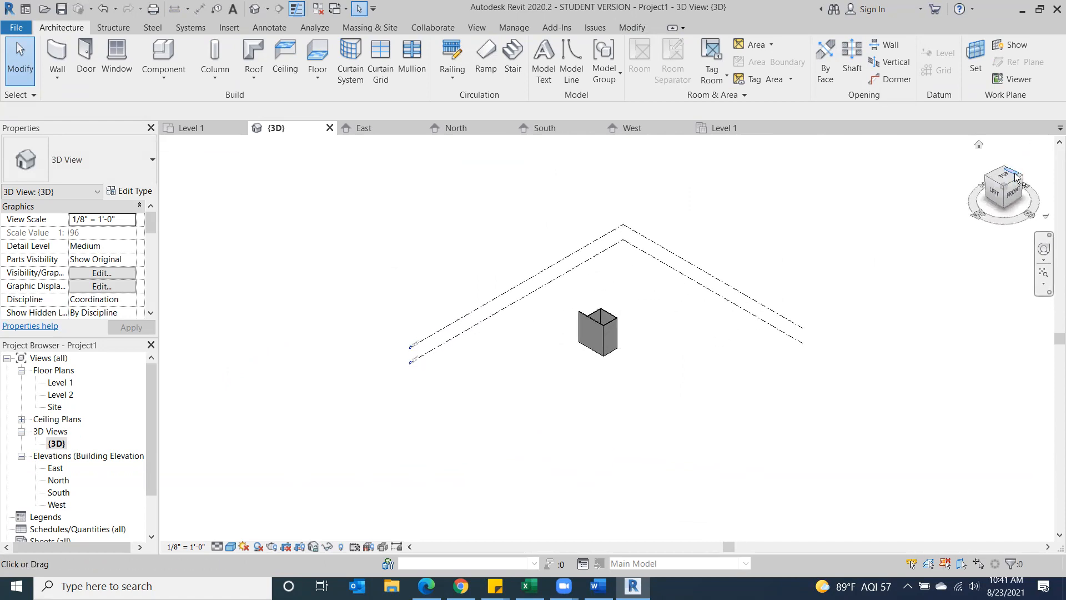